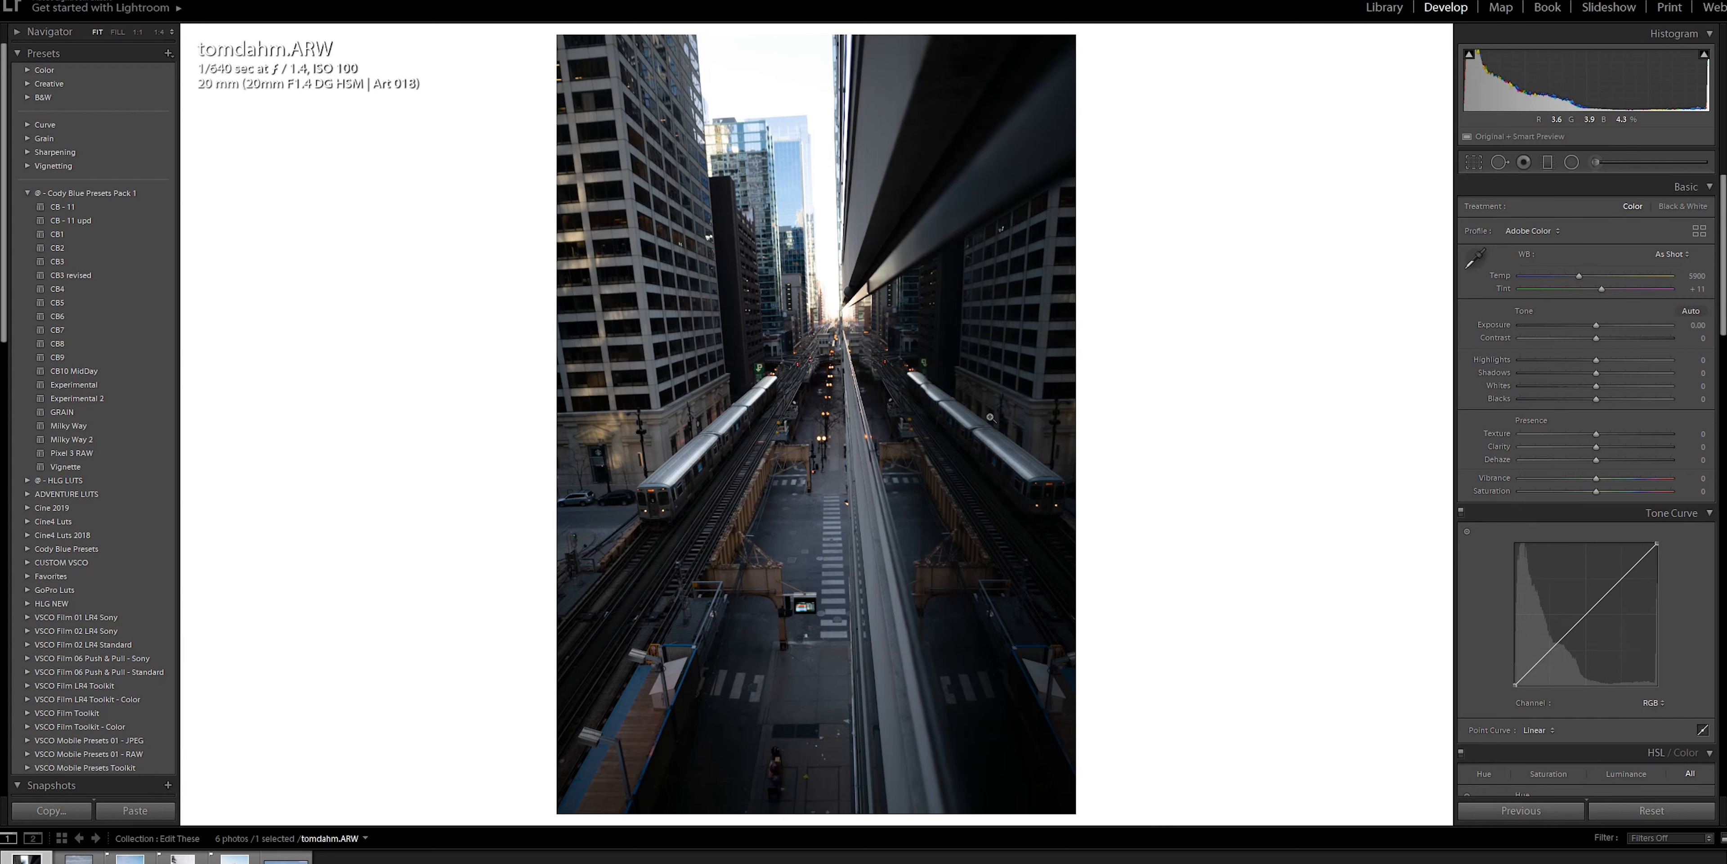
Straighten the city train photo by 2.46 degrees and crop it to the 4 x 5 / 8 x 10 aspect ratio.
{"action": "key", "text": "r"}
{"action": "left_click_drag", "start_coordinate": [516, 429], "coordinate": [506, 375]}
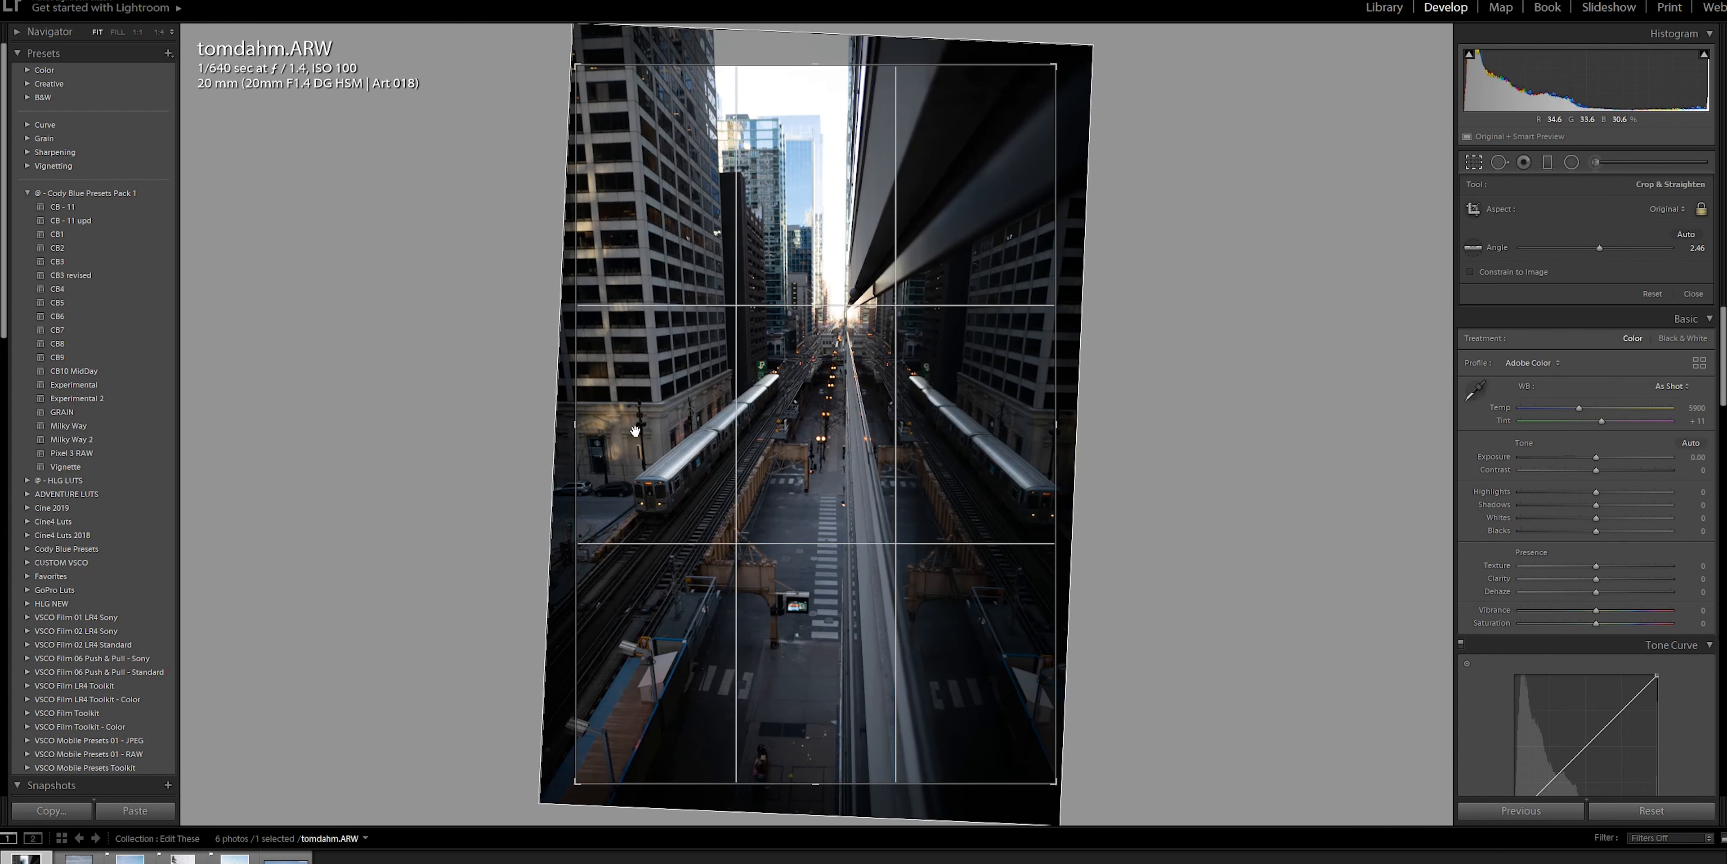
{"action": "left_click", "coordinate": [1663, 209]}
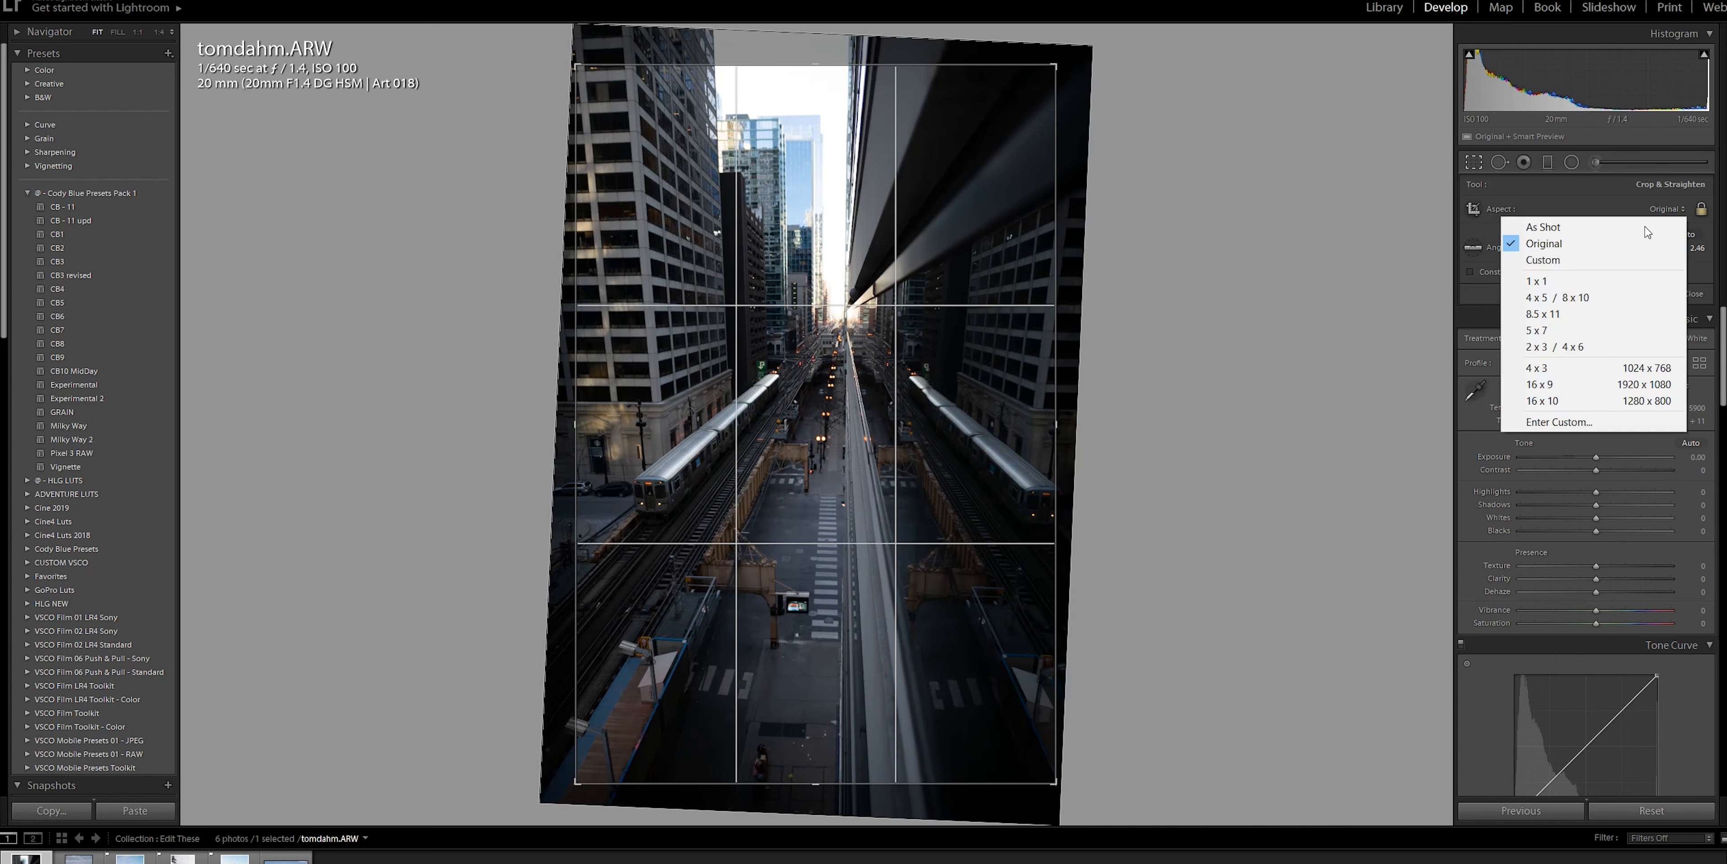
{"action": "left_click", "coordinate": [1596, 296]}
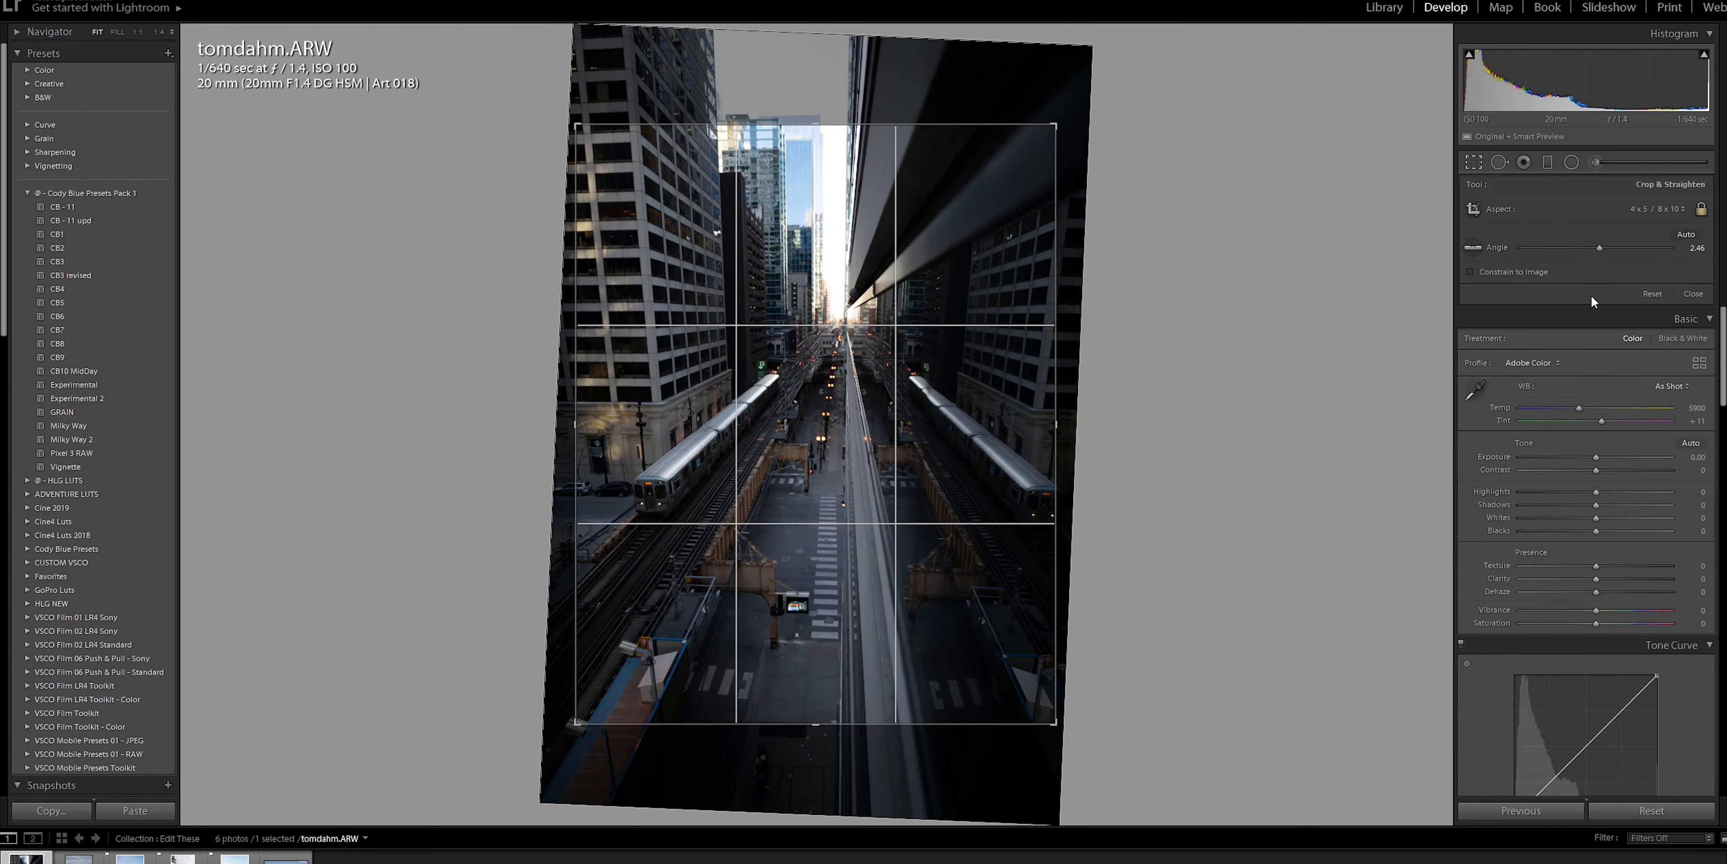
{"action": "key", "text": "Return"}
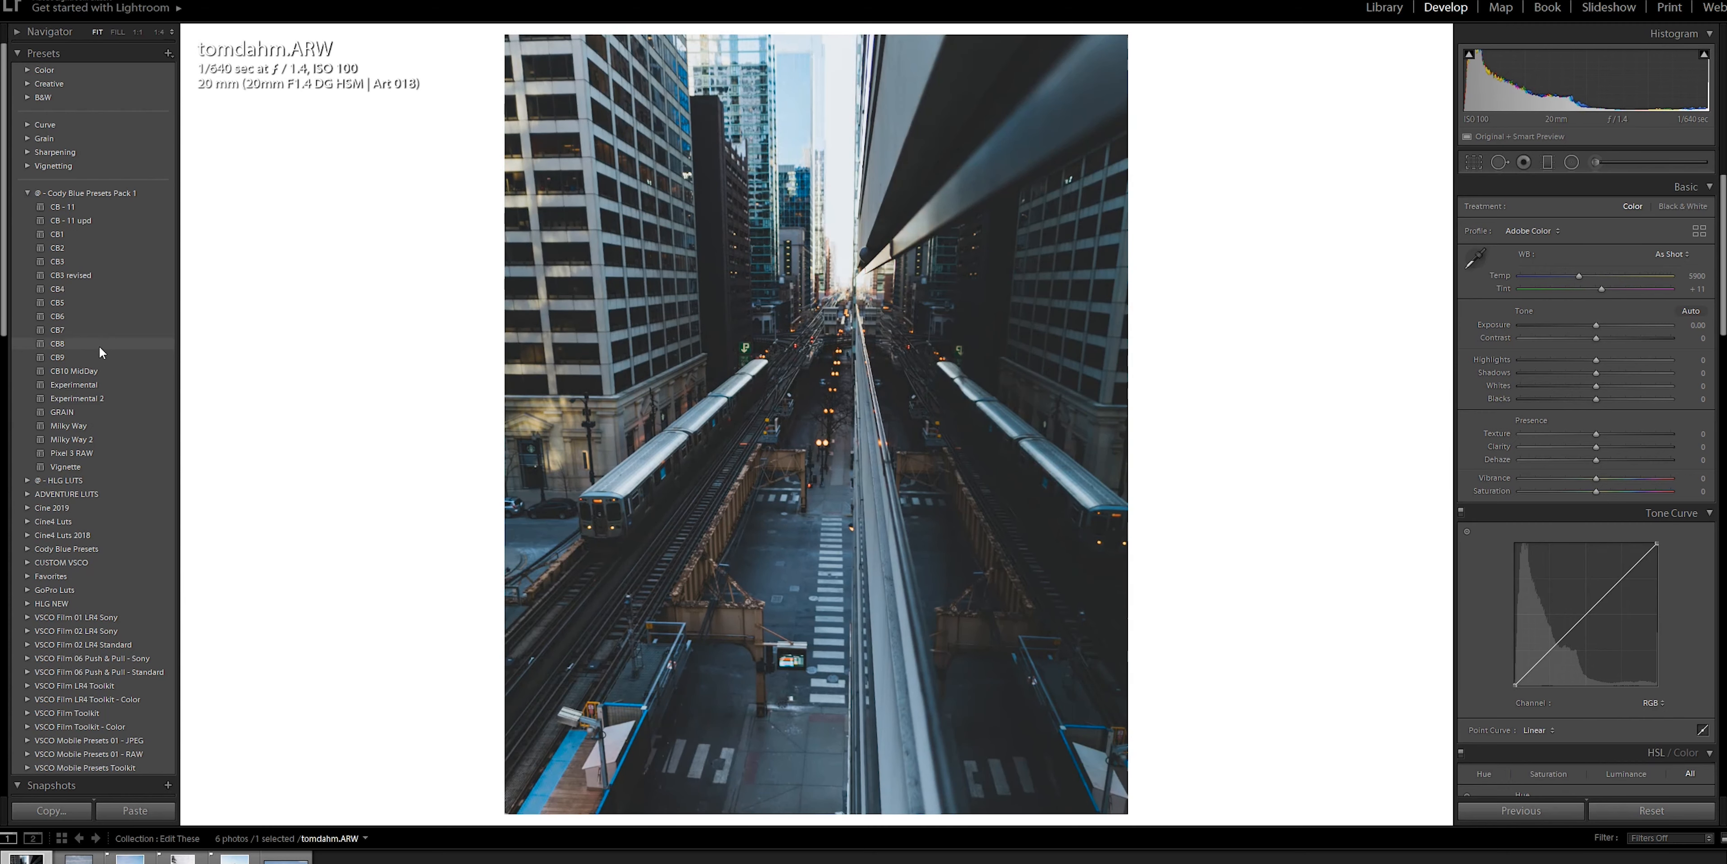
Apply the CB8 preset to the cropped photo and compare it with the unedited version.
{"action": "left_click", "coordinate": [98, 345]}
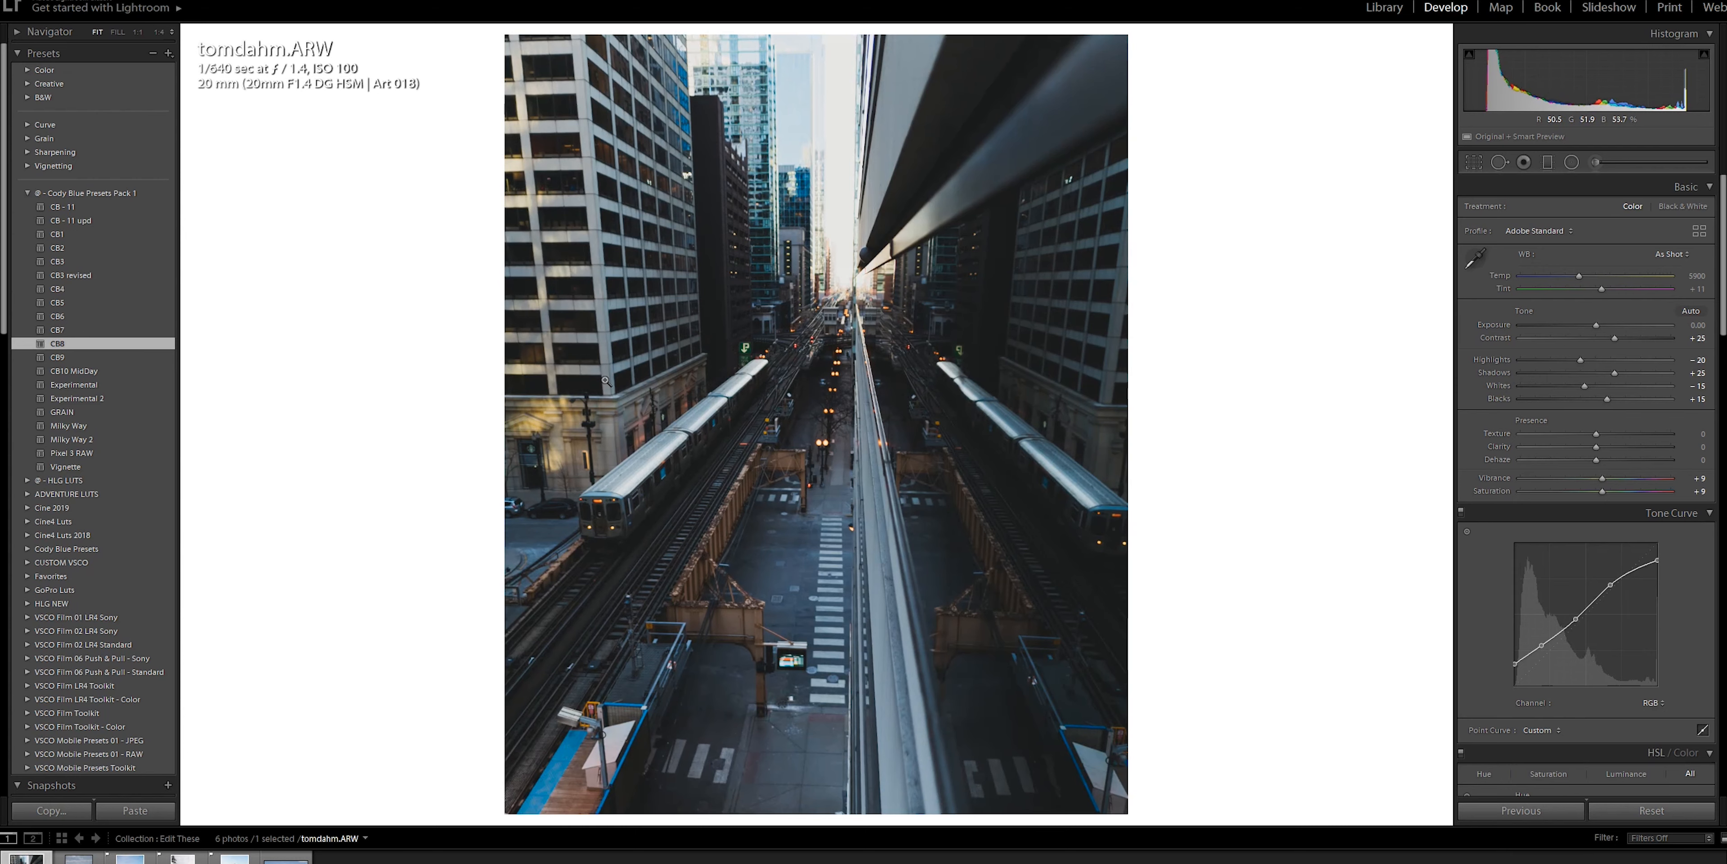
{"action": "key", "text": "backslash"}
{"action": "key", "text": "backslash"}
Set Highlights to -38, undoing a trial of -100, and raise Whites to +3.
{"action": "left_click_drag", "start_coordinate": [1582, 361], "coordinate": [1565, 361]}
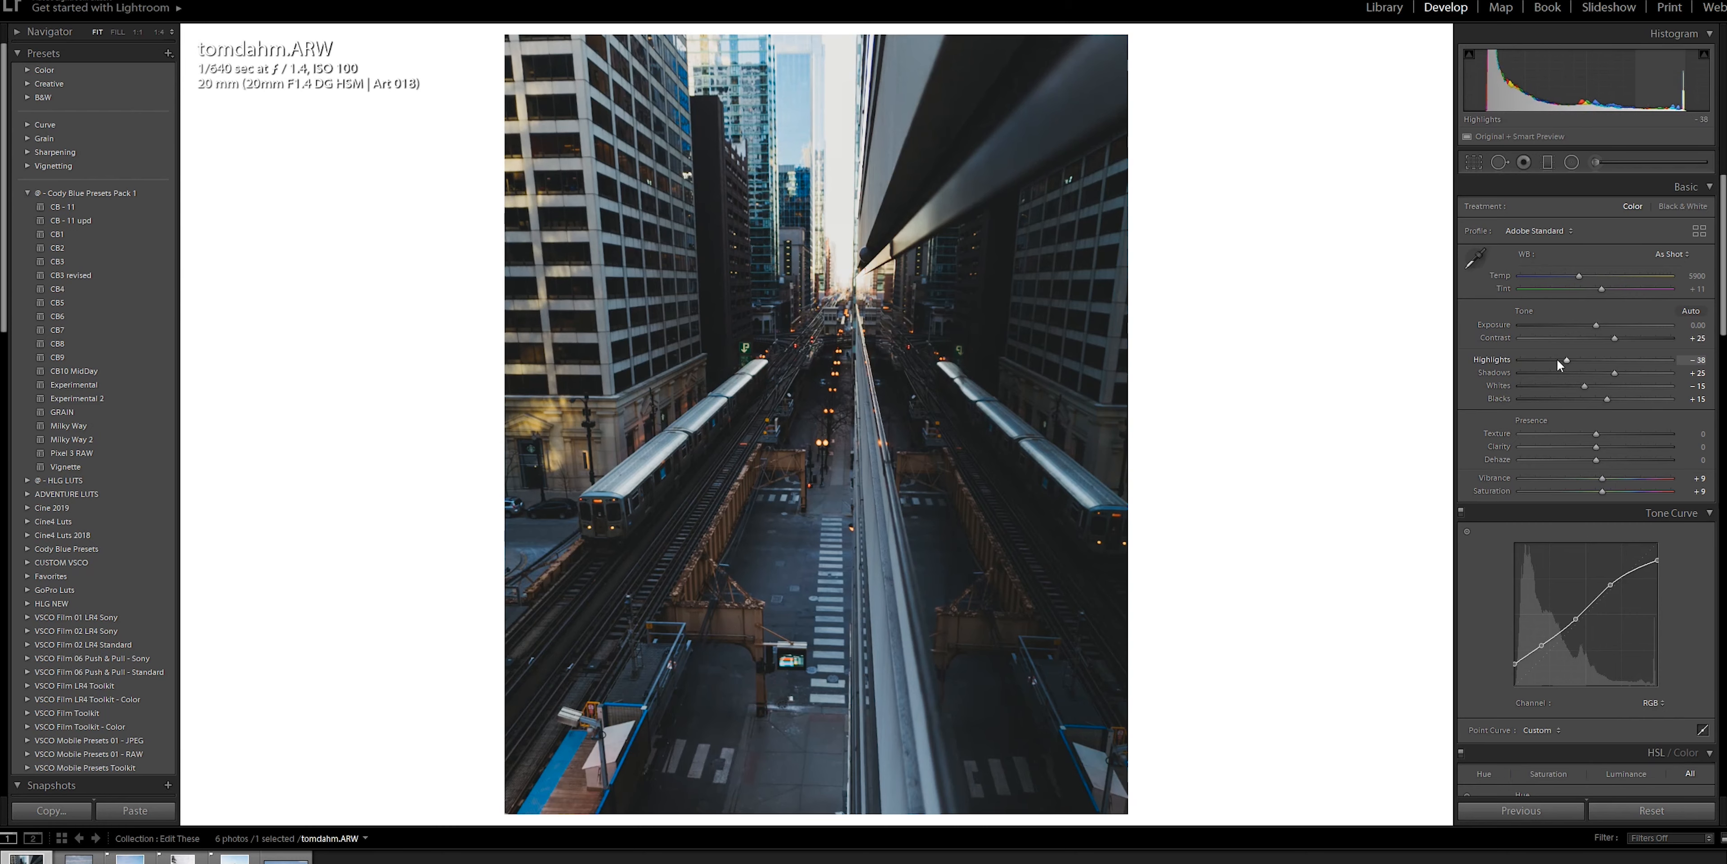
{"action": "left_click_drag", "start_coordinate": [1557, 359], "coordinate": [1495, 359]}
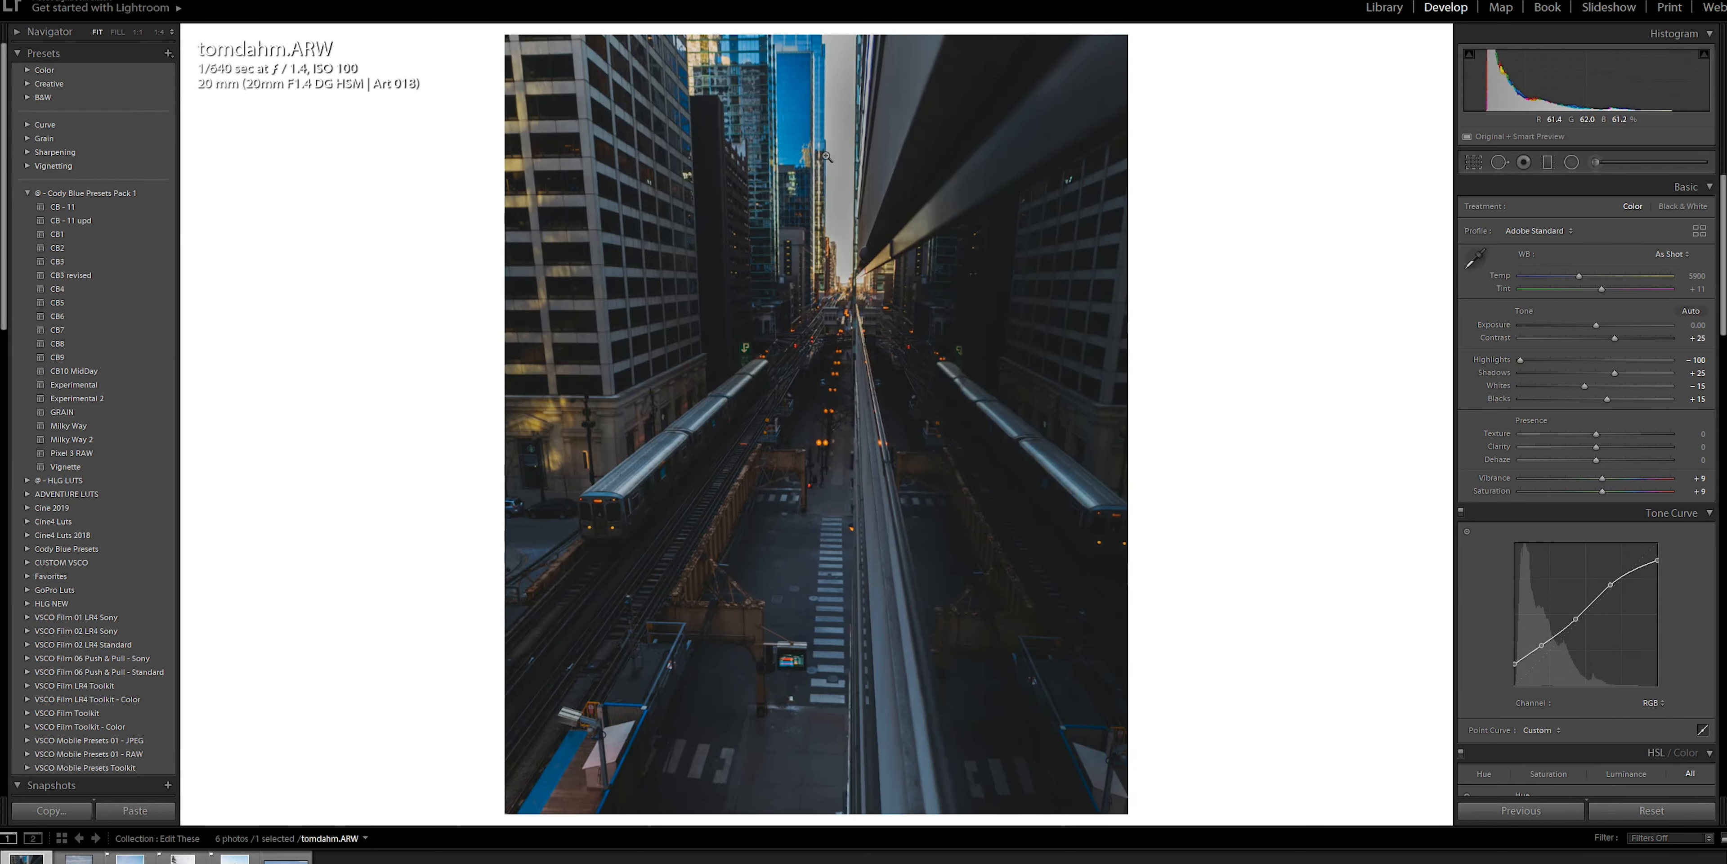
{"action": "key", "text": "ctrl+z"}
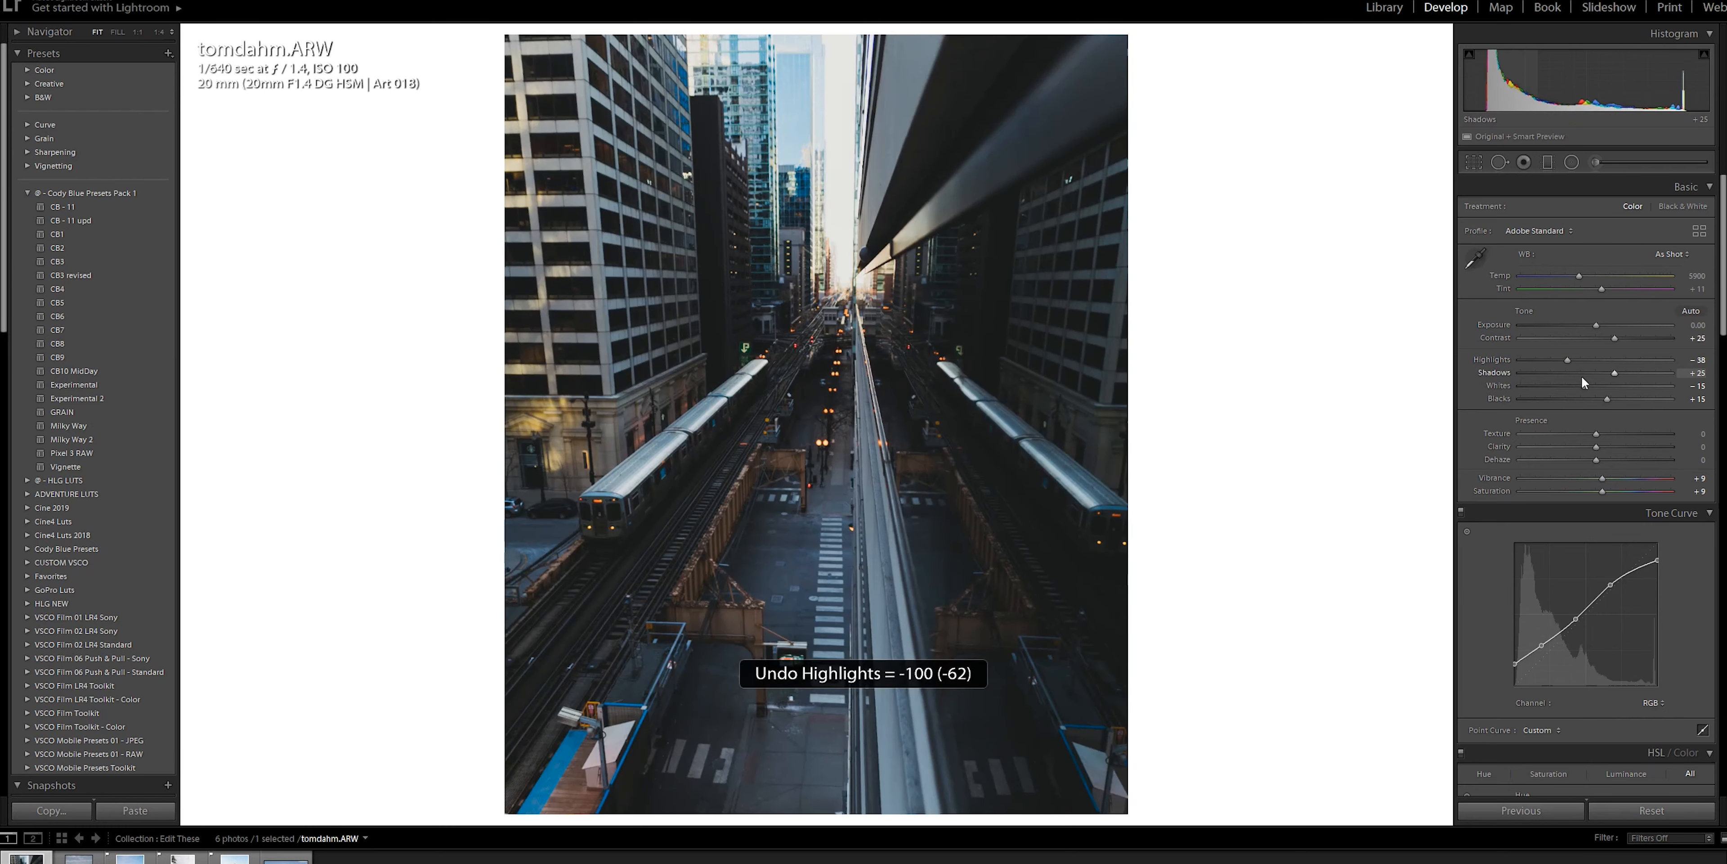
{"action": "left_click_drag", "start_coordinate": [1584, 387], "coordinate": [1597, 386]}
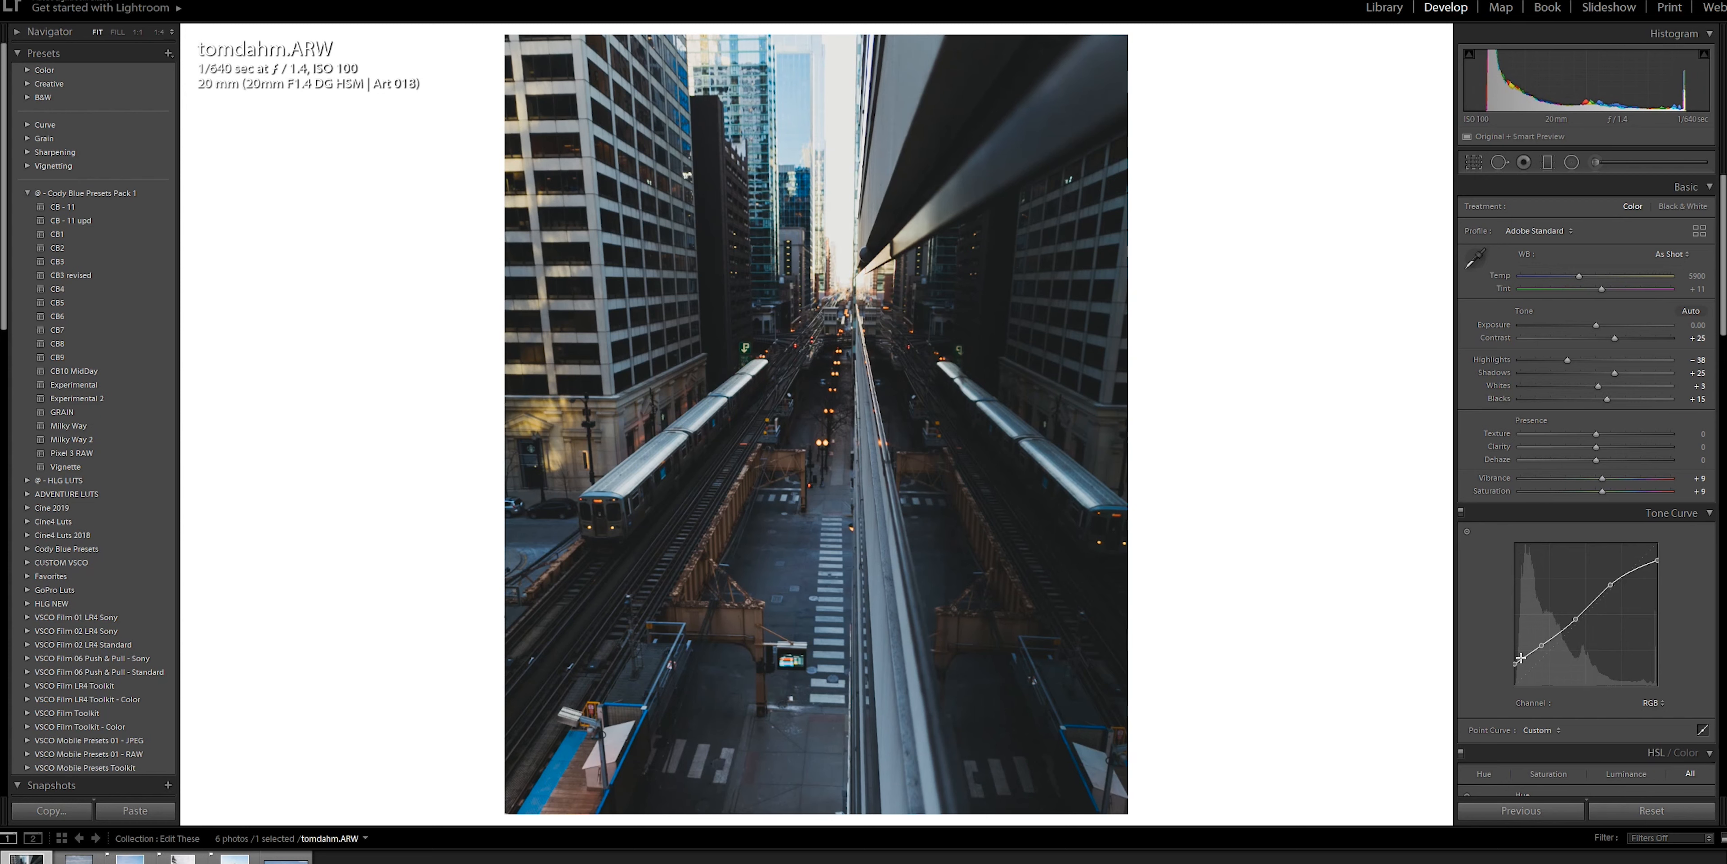
Lower the black point and the lowest shadow point of the RGB tone curve slightly, and compare before and after.
{"action": "key", "text": "alt"}
{"action": "left_click_drag", "start_coordinate": [1516, 666], "coordinate": [1511, 698]}
{"action": "key", "text": "alt"}
{"action": "left_click_drag", "start_coordinate": [1540, 648], "coordinate": [1542, 661]}
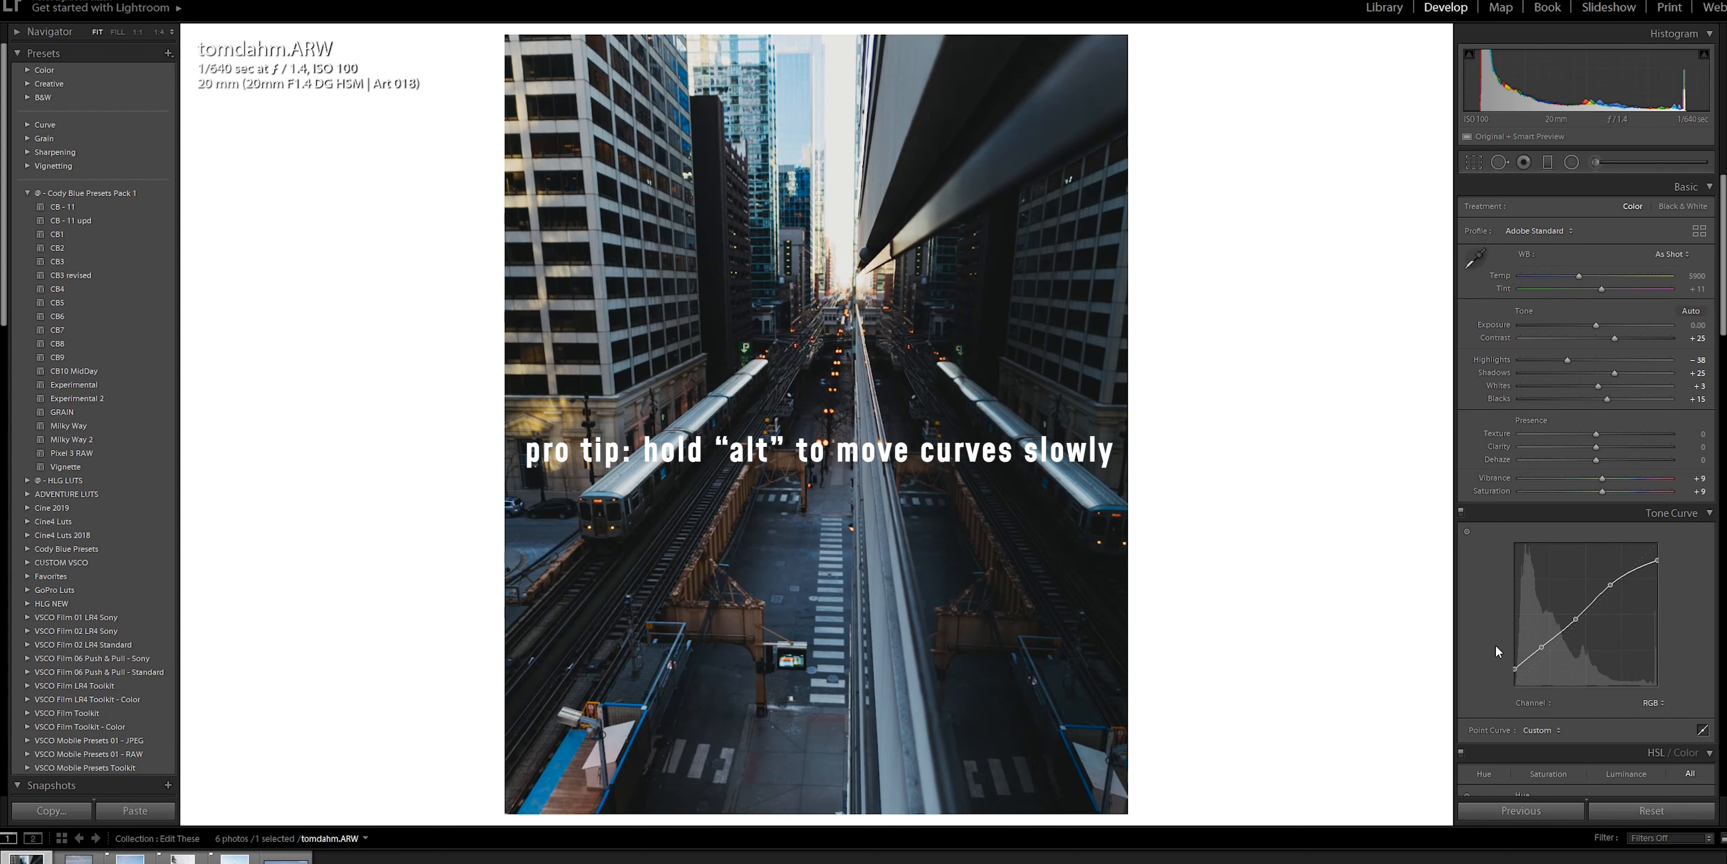
{"action": "key", "text": "backslash"}
{"action": "key", "text": "backslash"}
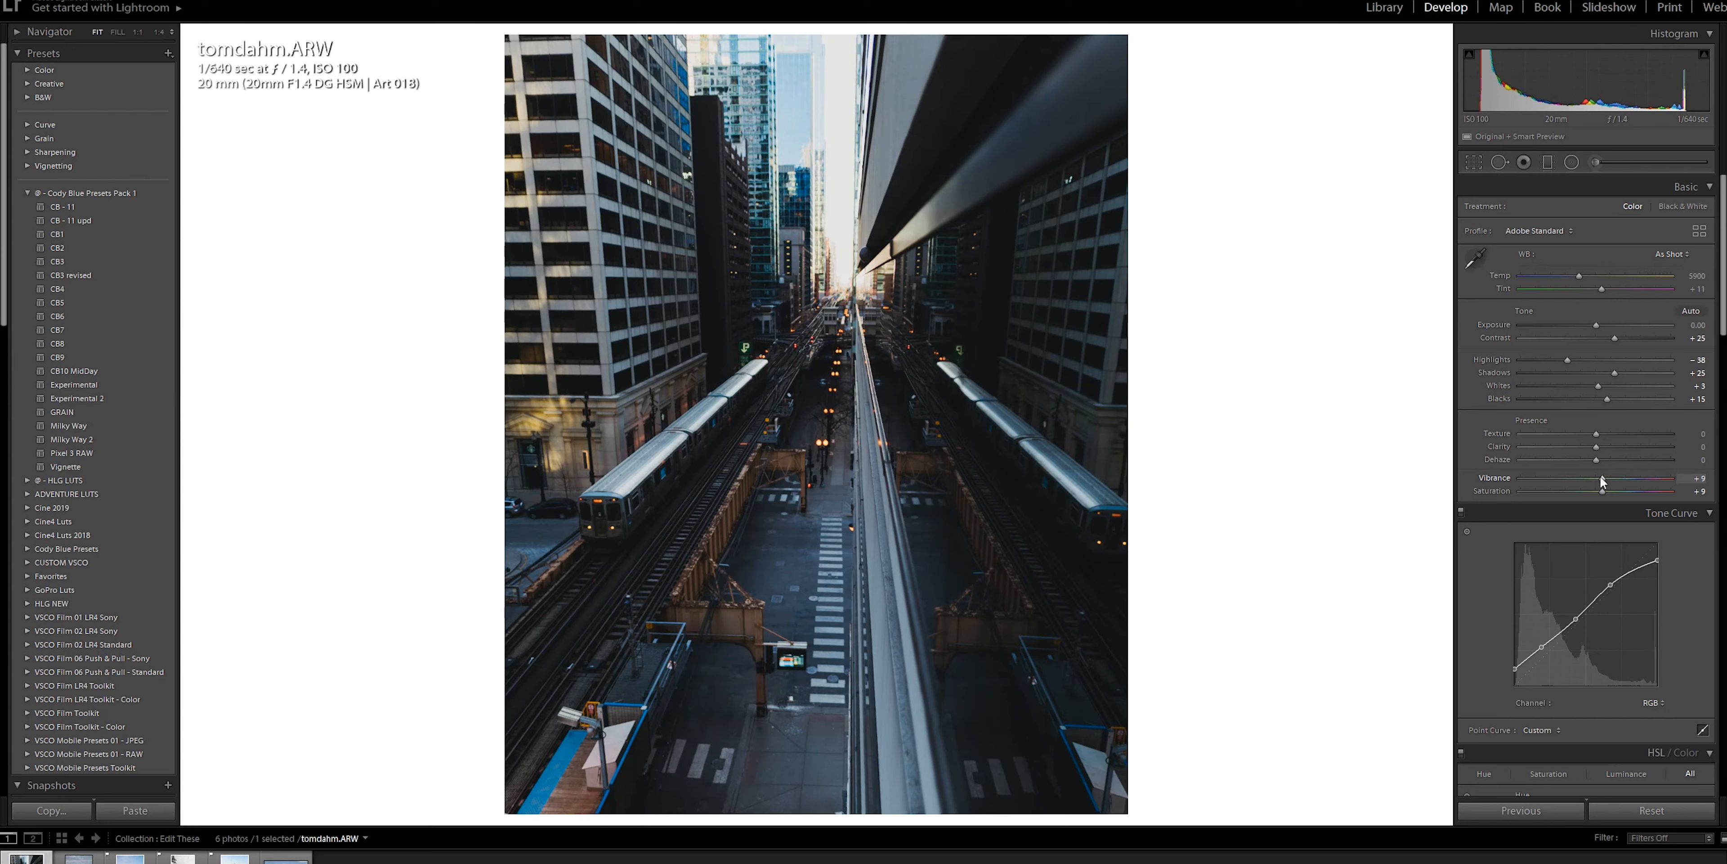
Set Vibrance to +12 and Saturation to +15, and compare the photo with its unedited version.
{"action": "left_click_drag", "start_coordinate": [1602, 476], "coordinate": [1603, 477]}
{"action": "key", "text": "backslash"}
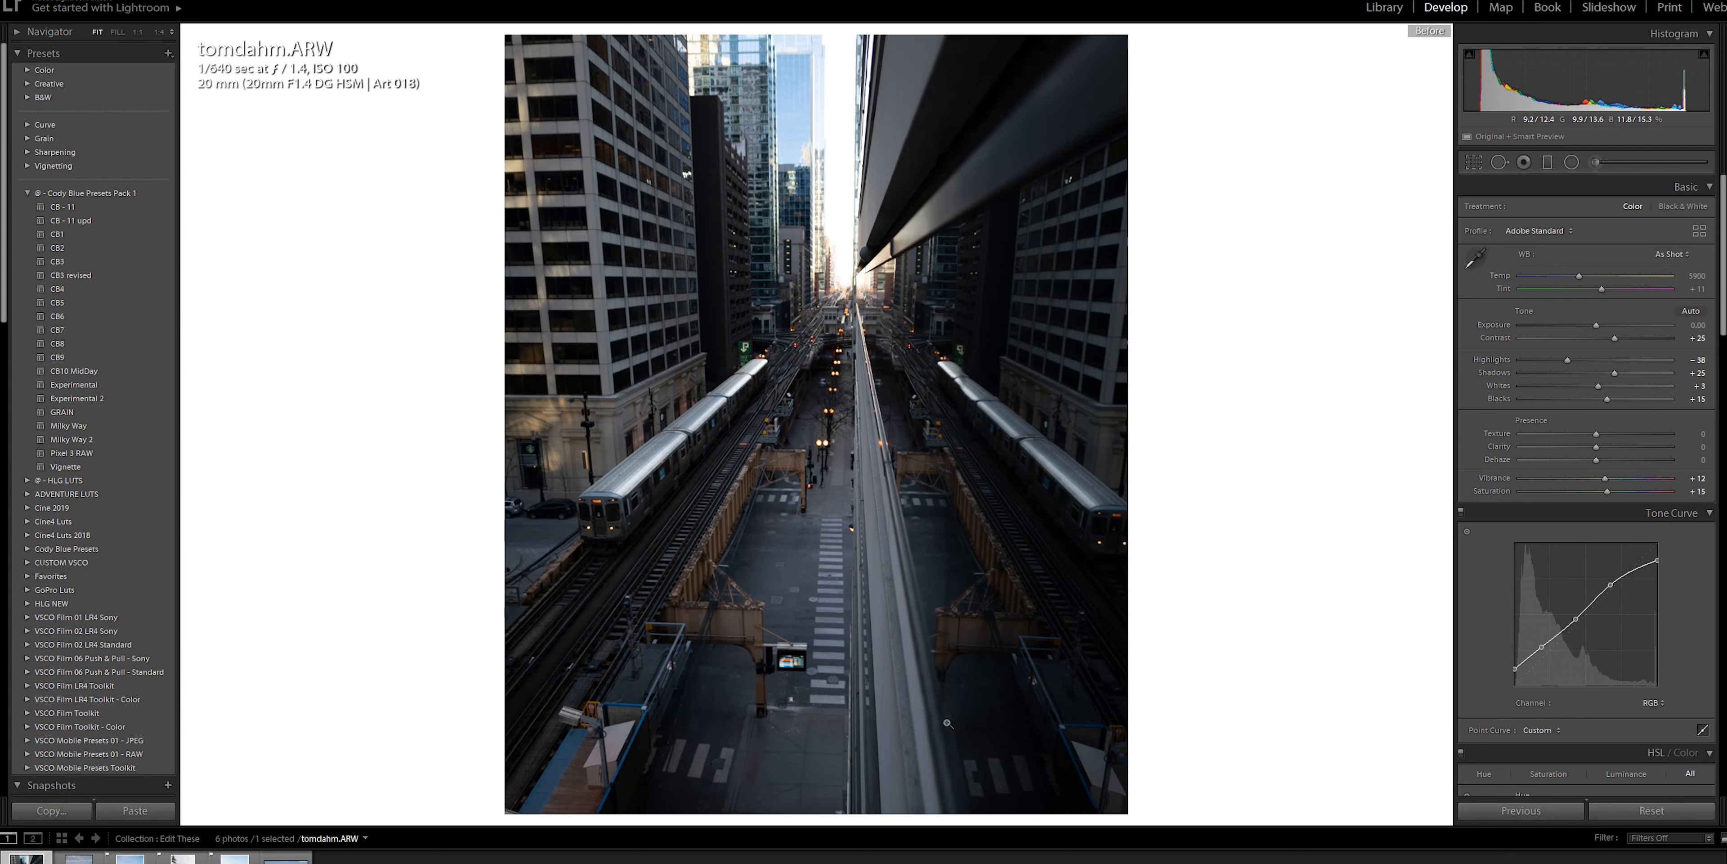
{"action": "key", "text": "backslash"}
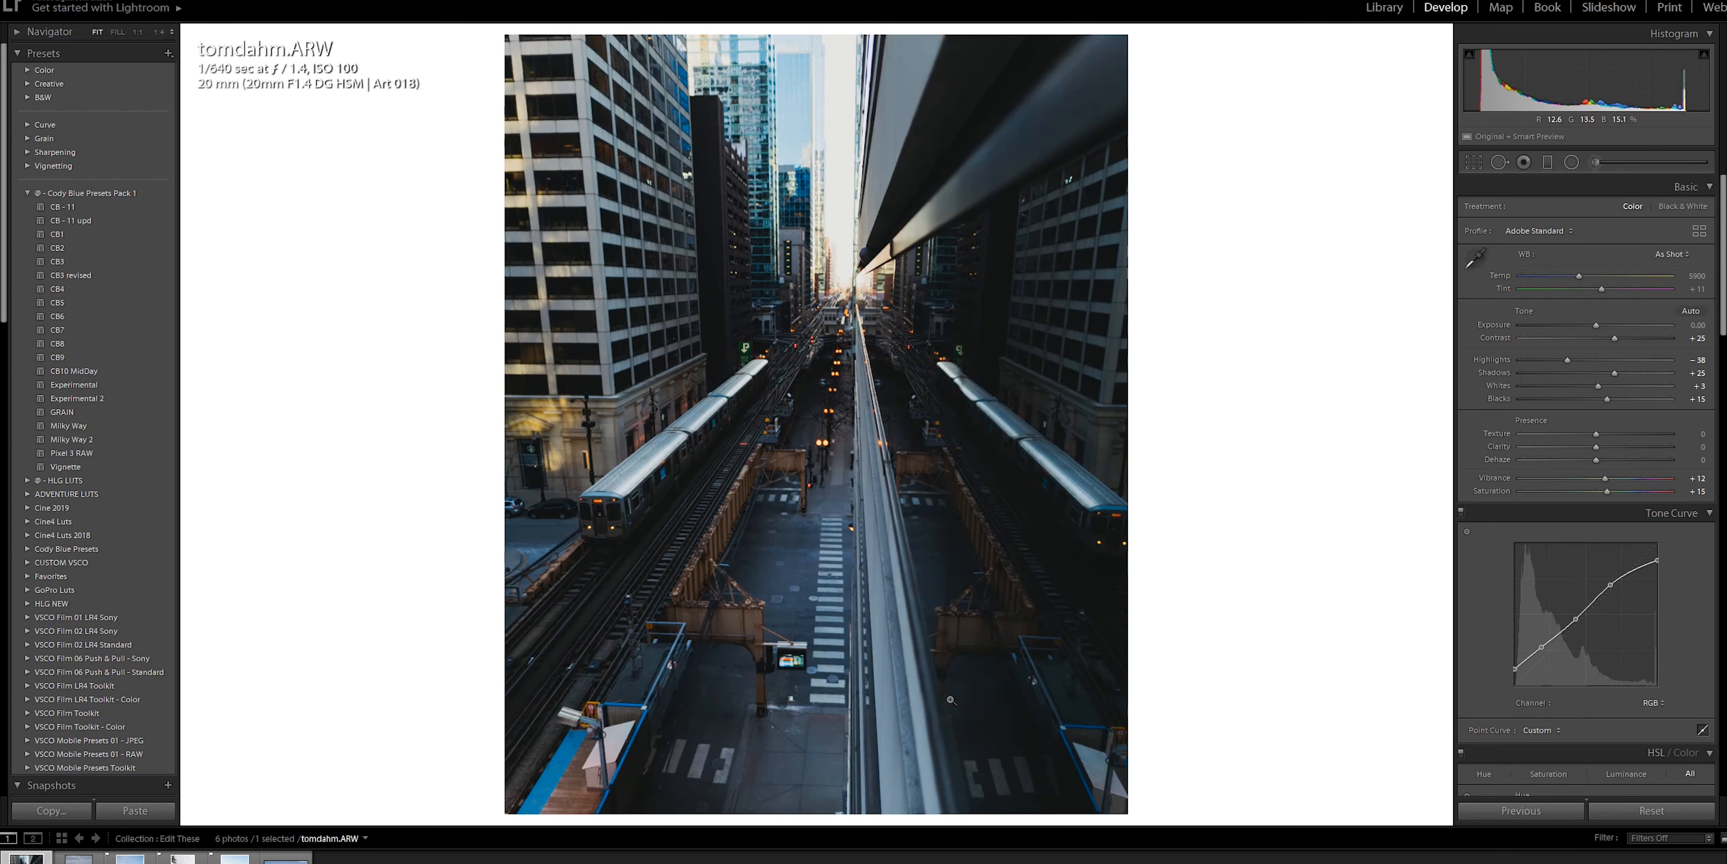
Draw a large radial filter centred on the foreground train, invert its mask and widen it past the street's middle.
{"action": "left_click", "coordinate": [1571, 163]}
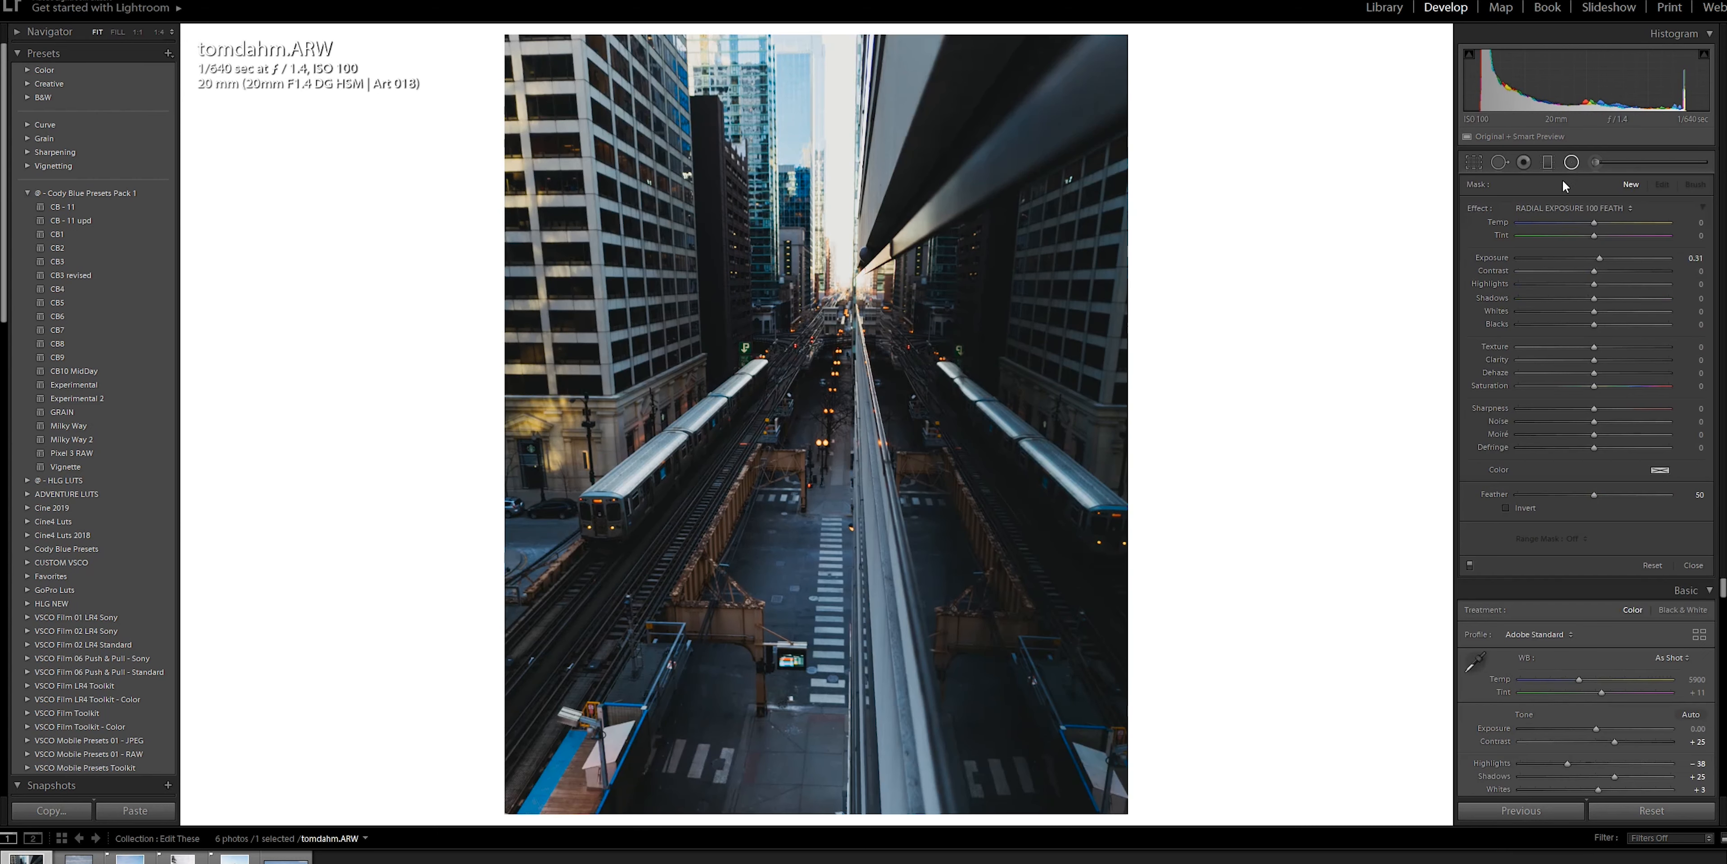
{"action": "left_click_drag", "start_coordinate": [735, 413], "coordinate": [481, 648]}
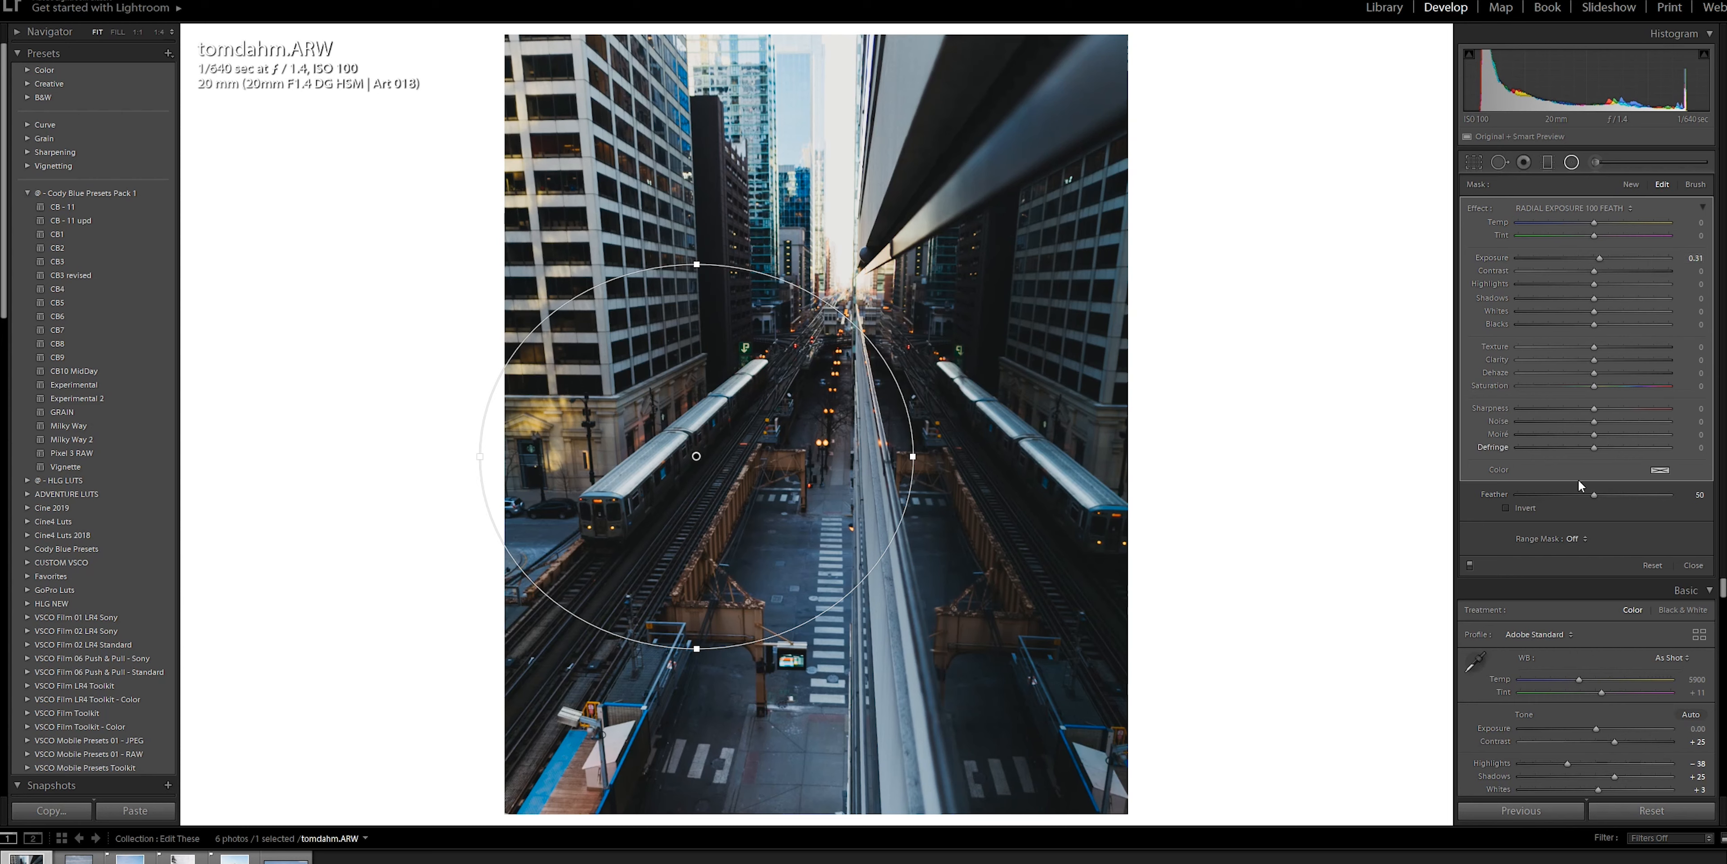
{"action": "left_click", "coordinate": [1521, 507]}
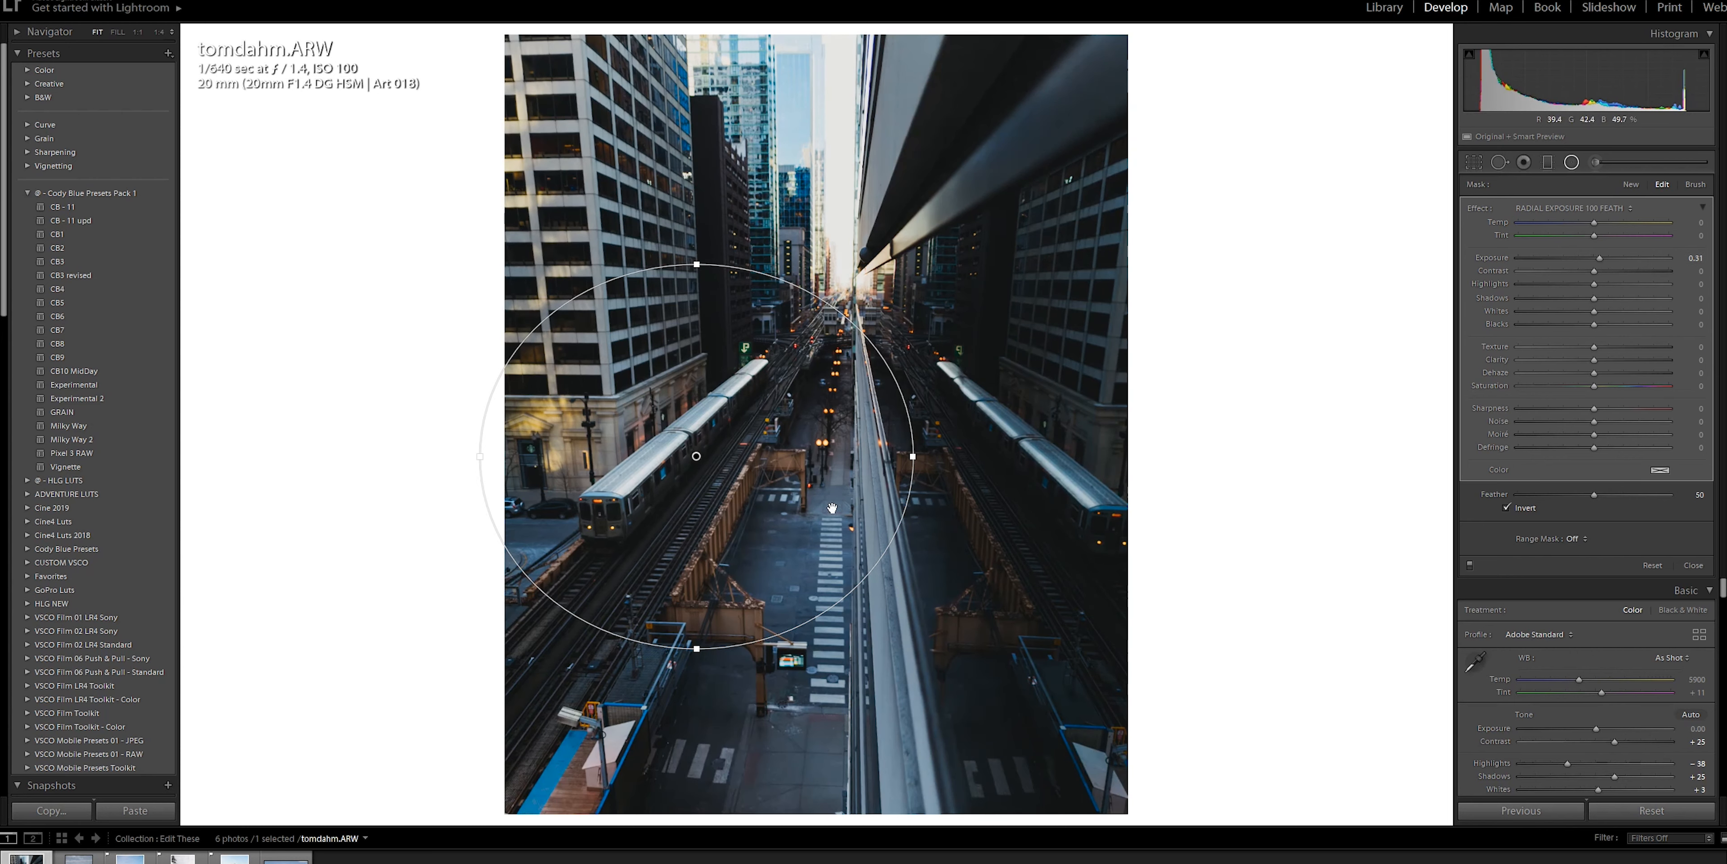
{"action": "left_click_drag", "start_coordinate": [714, 451], "coordinate": [694, 469]}
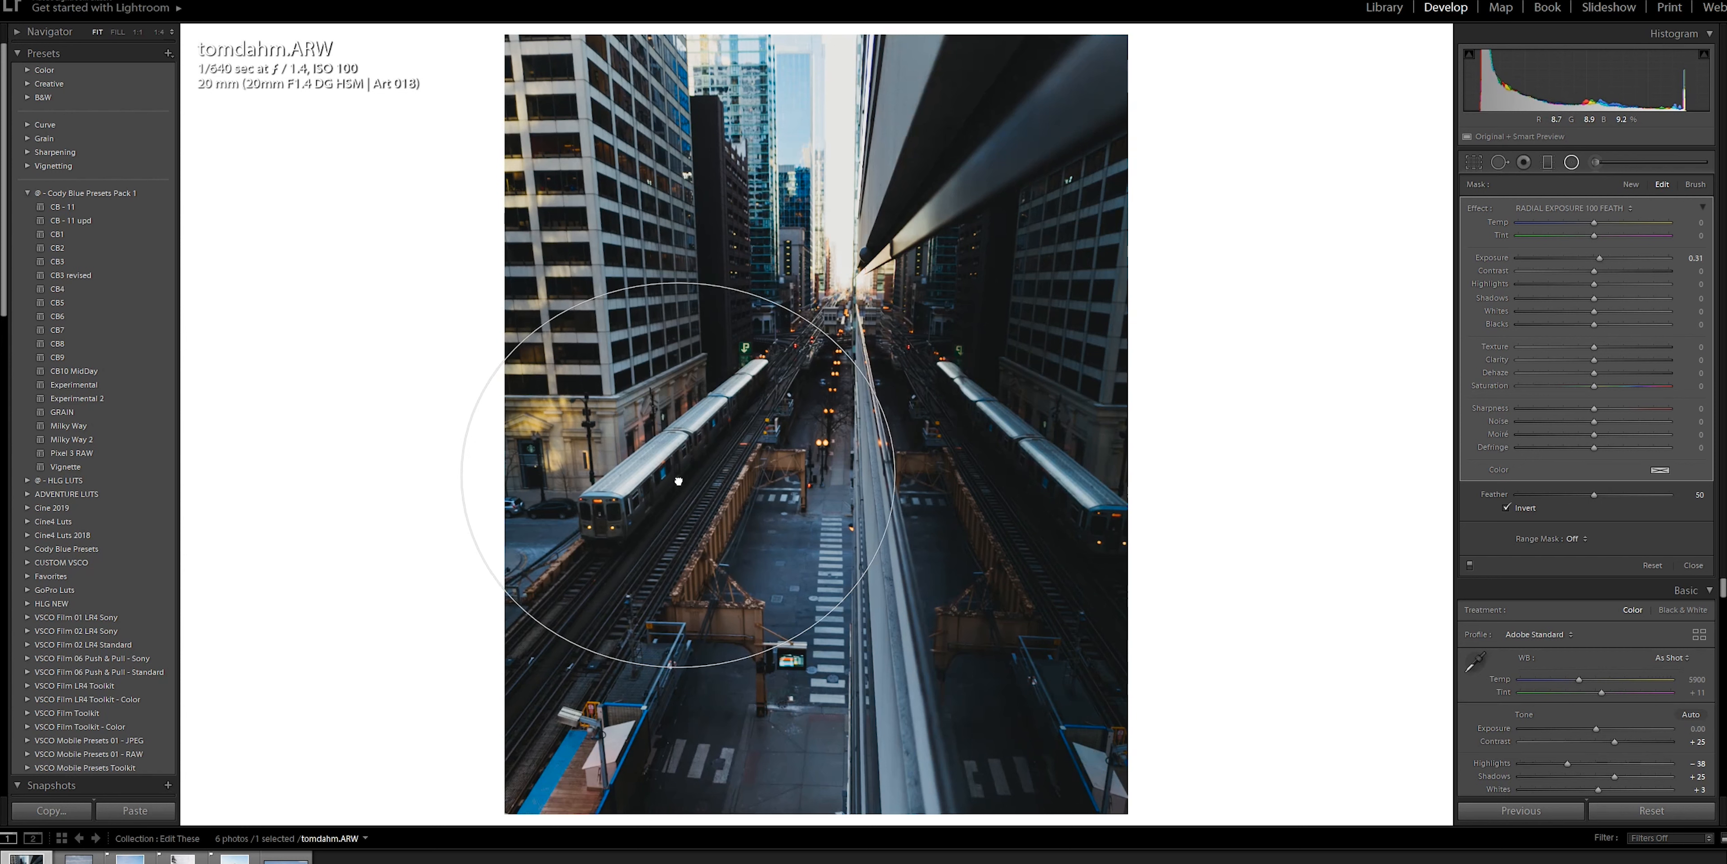
{"action": "left_click_drag", "start_coordinate": [895, 474], "coordinate": [938, 474]}
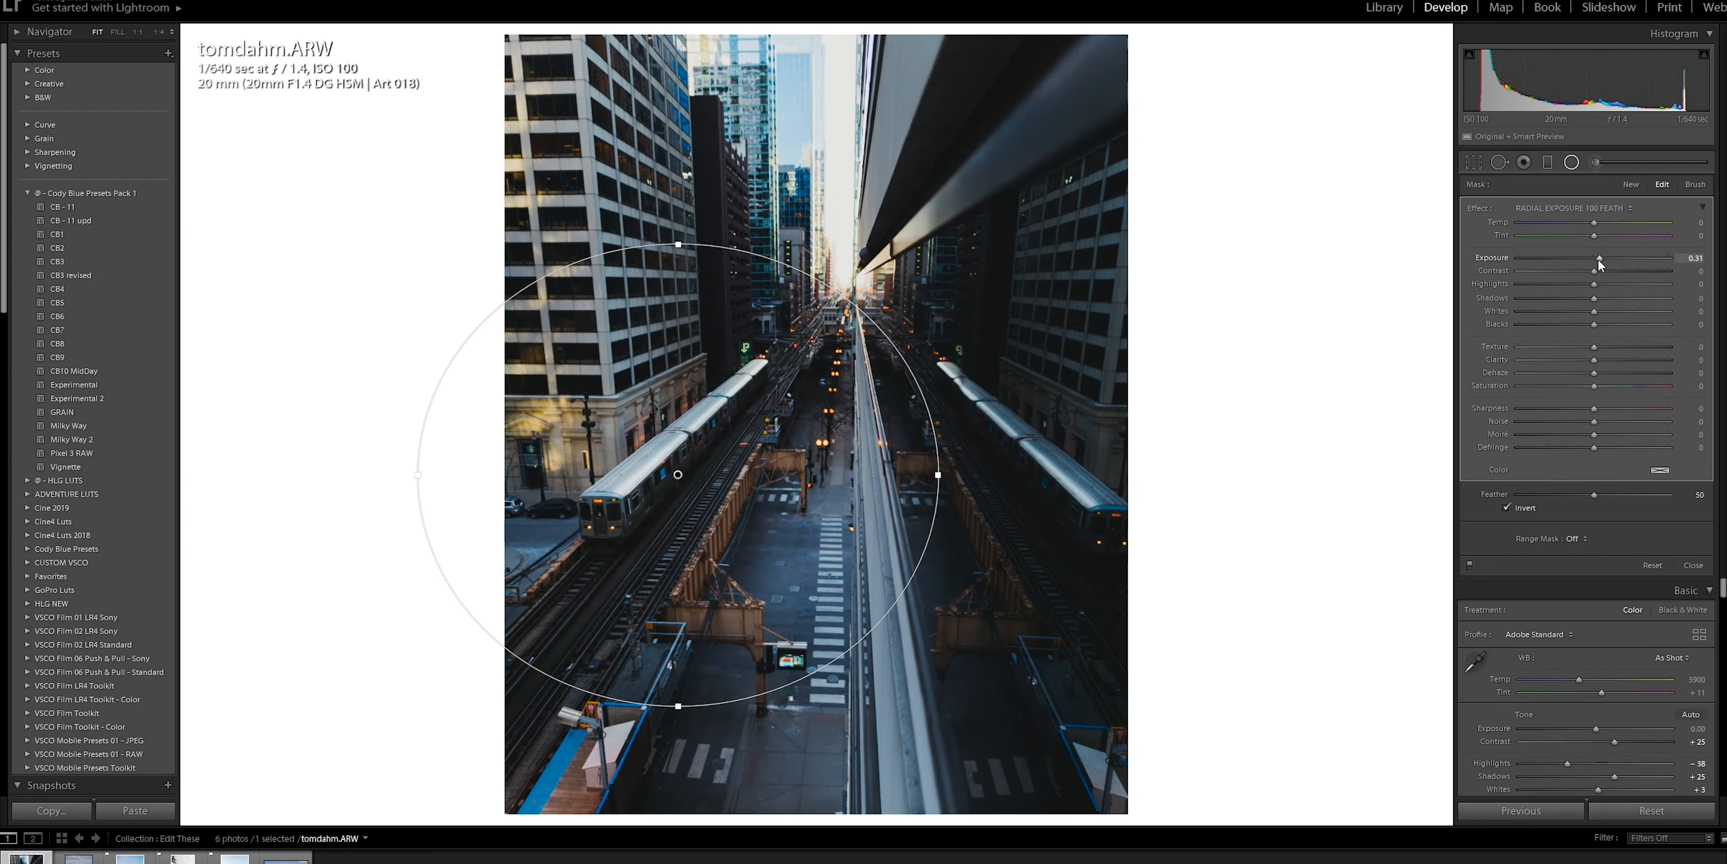
Set the radial filter's exposure to 0.41, compare the photo with and without it, and finish the filter.
{"action": "left_click_drag", "start_coordinate": [1601, 264], "coordinate": [1603, 264]}
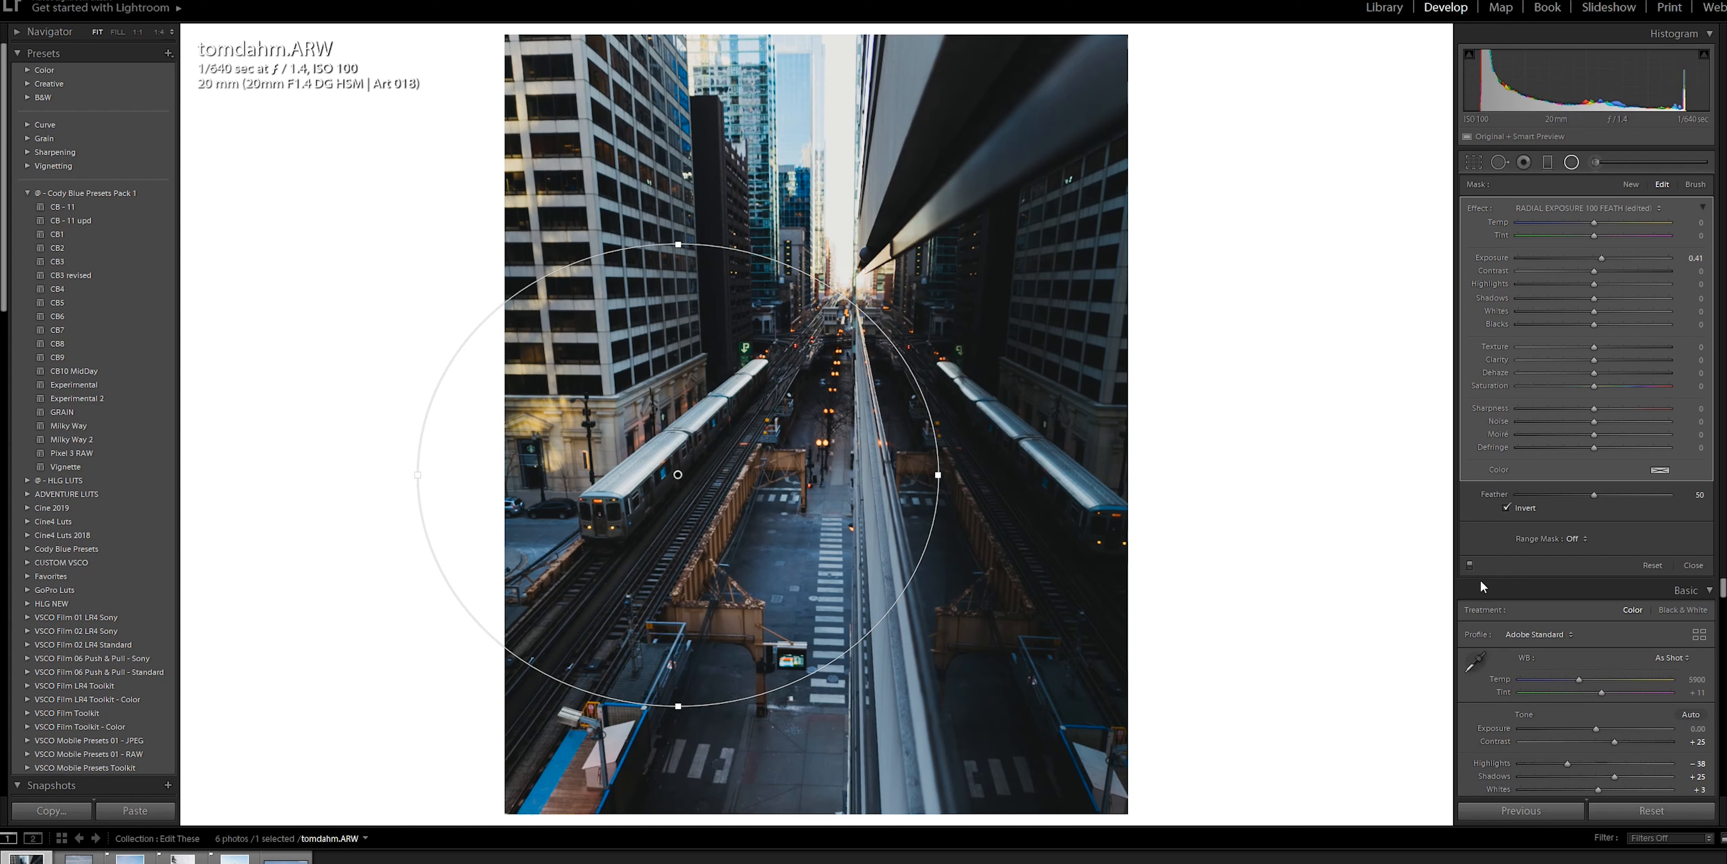
{"action": "left_click", "coordinate": [1470, 565]}
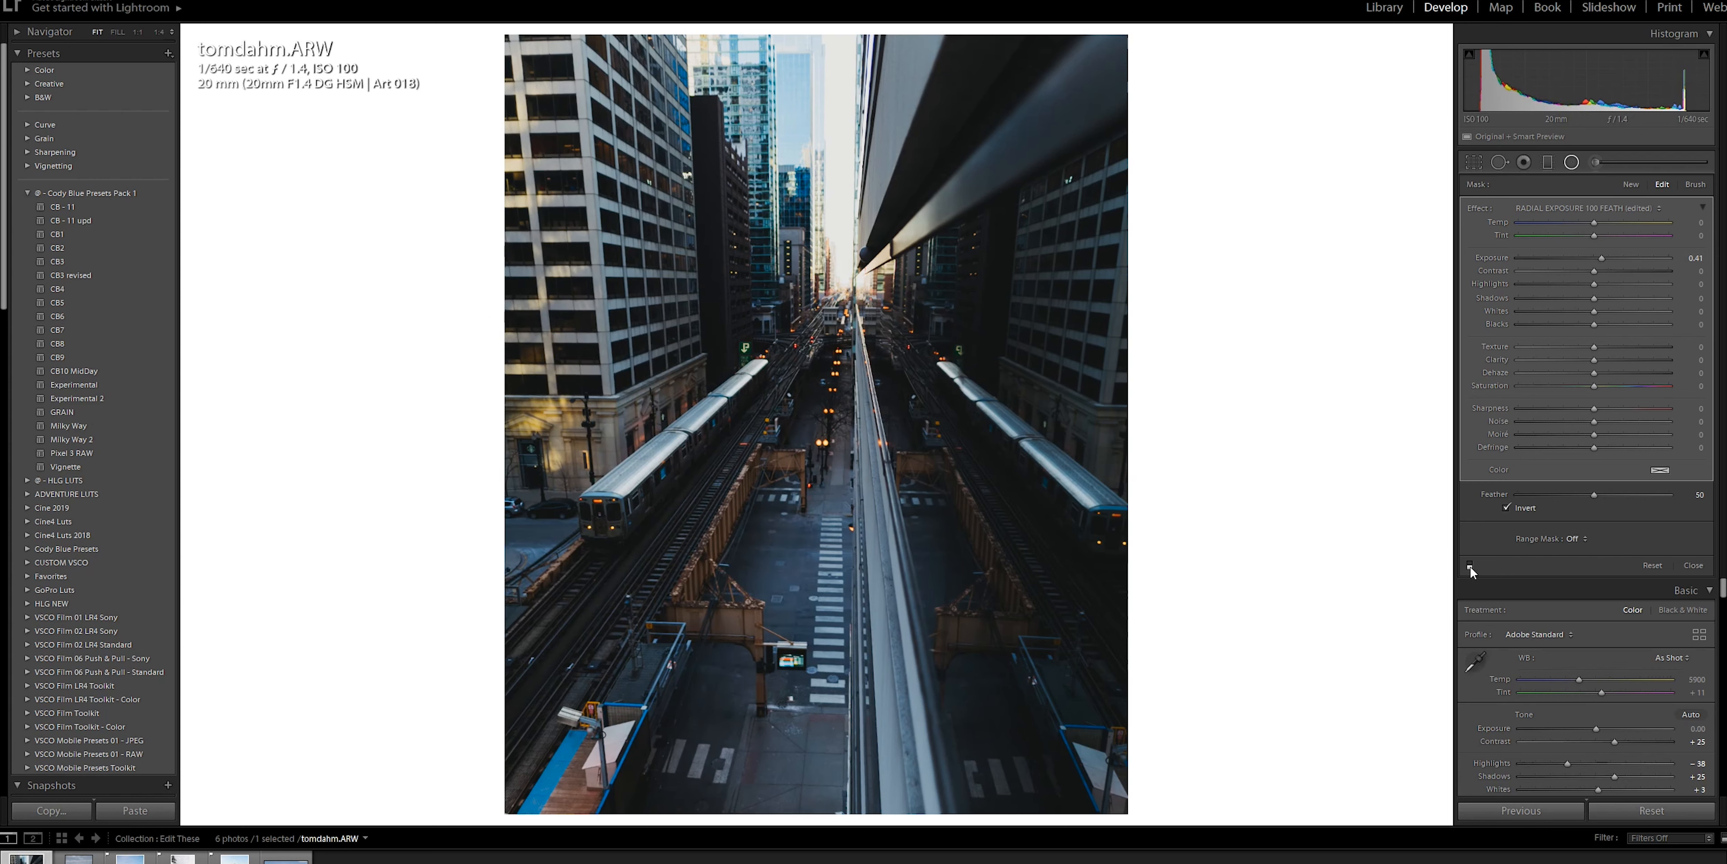
{"action": "left_click", "coordinate": [1470, 565]}
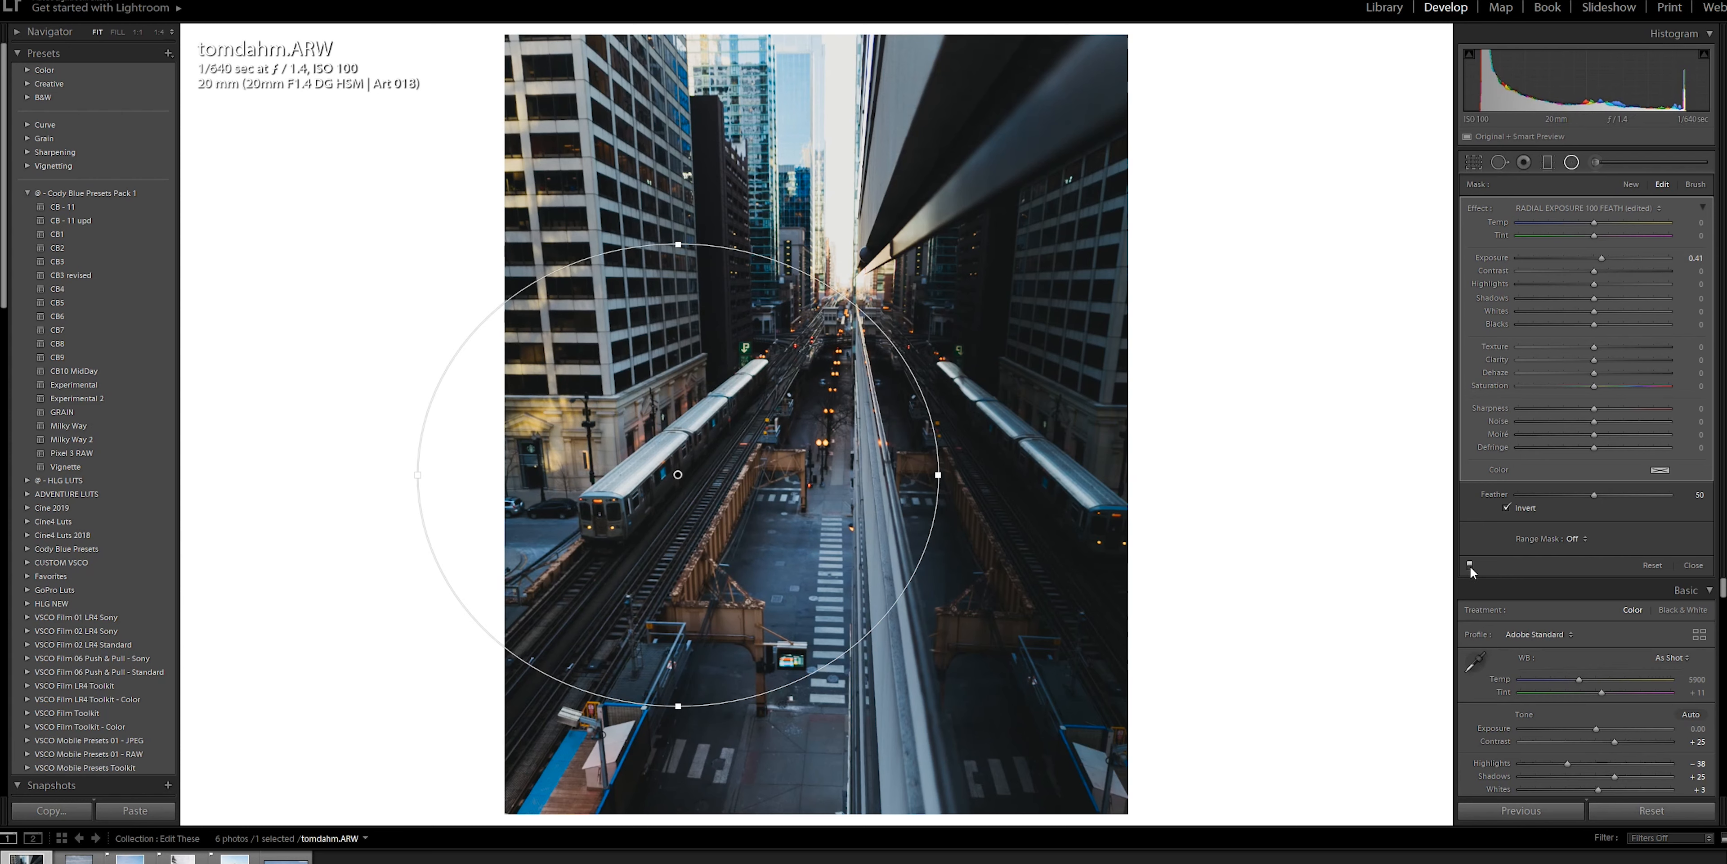
{"action": "key", "text": "Escape"}
{"action": "key", "text": "shift+m"}
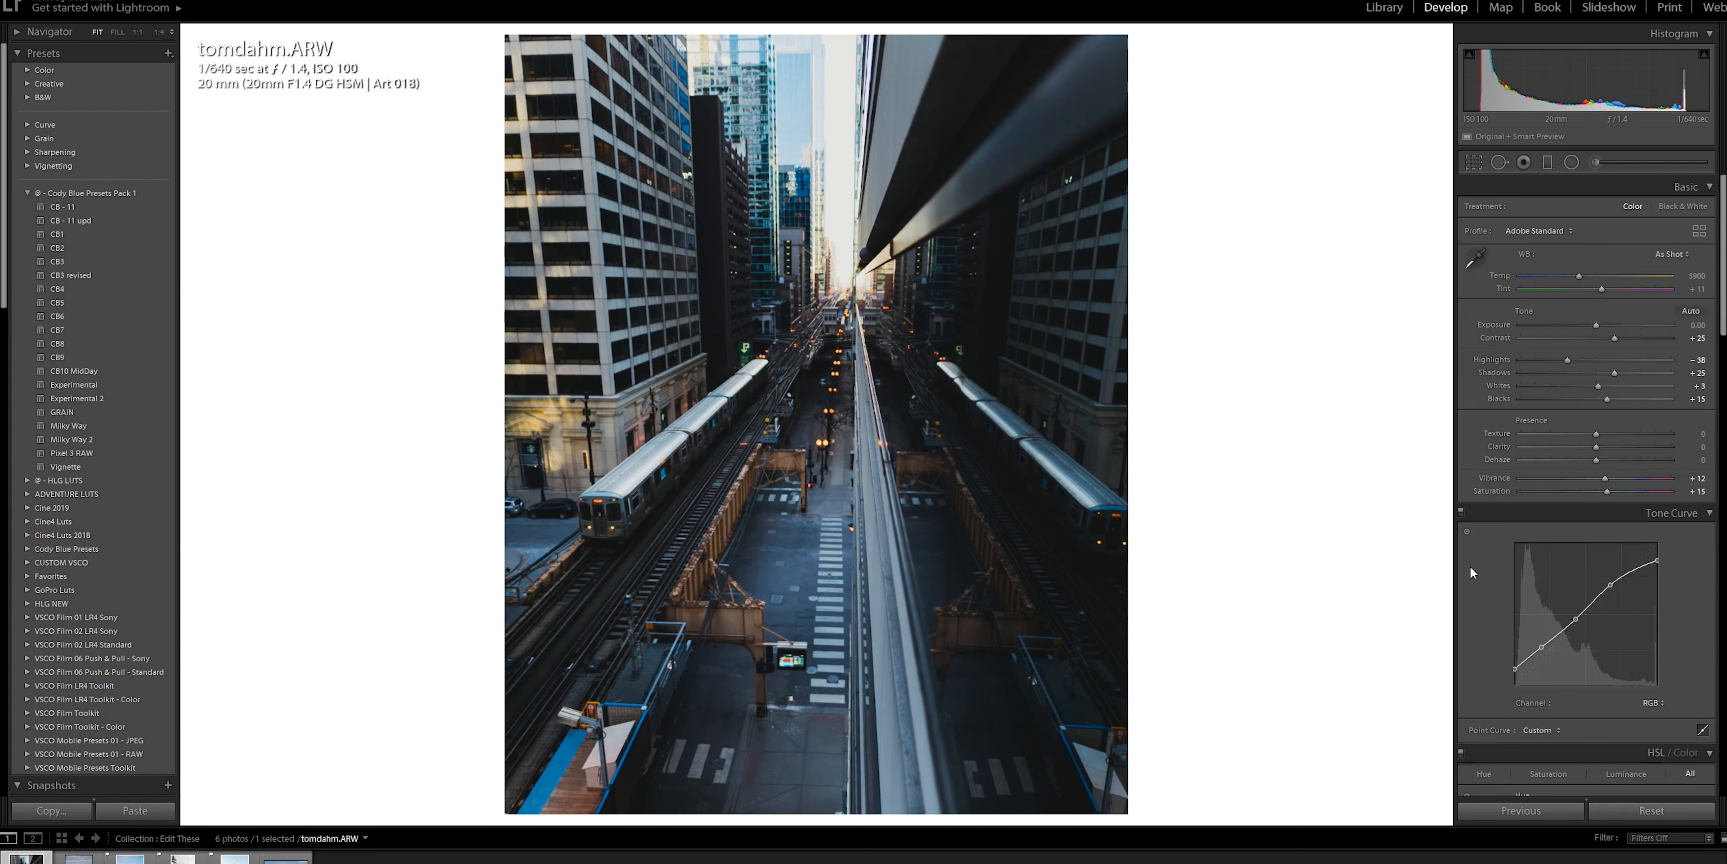
{"action": "key", "text": "backslash"}
{"action": "key", "text": "backslash"}
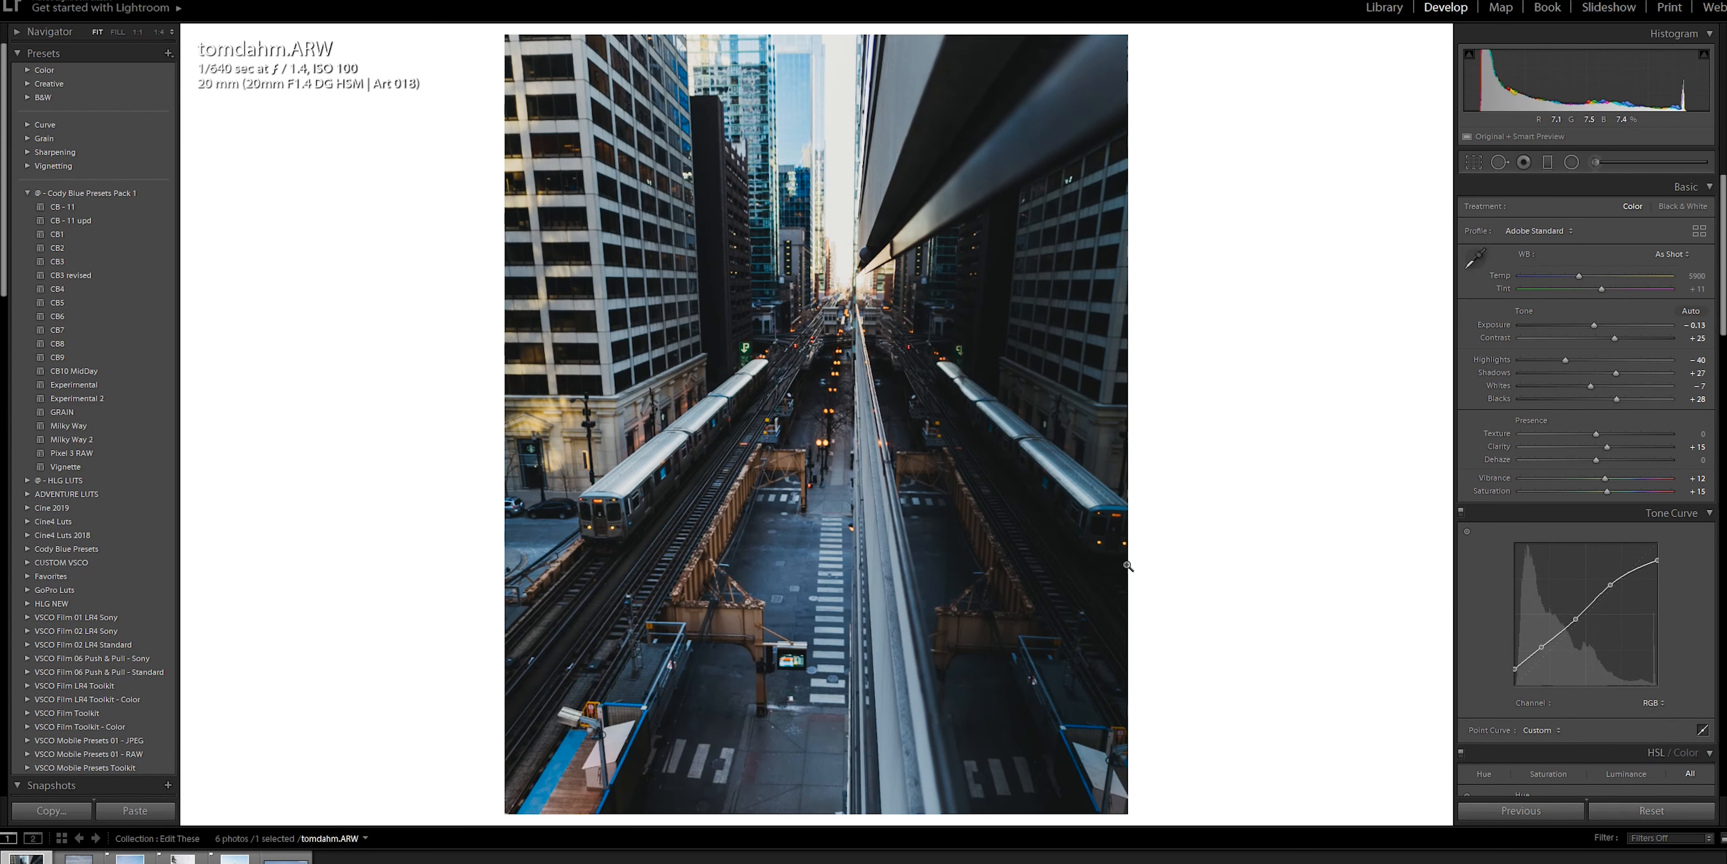
Tint the shadows with Split Toning at hue 37 and saturation 7, and compare the result with and without the tint.
{"action": "scroll", "coordinate": [1483, 556], "scroll_direction": "down", "scroll_amount": 5}
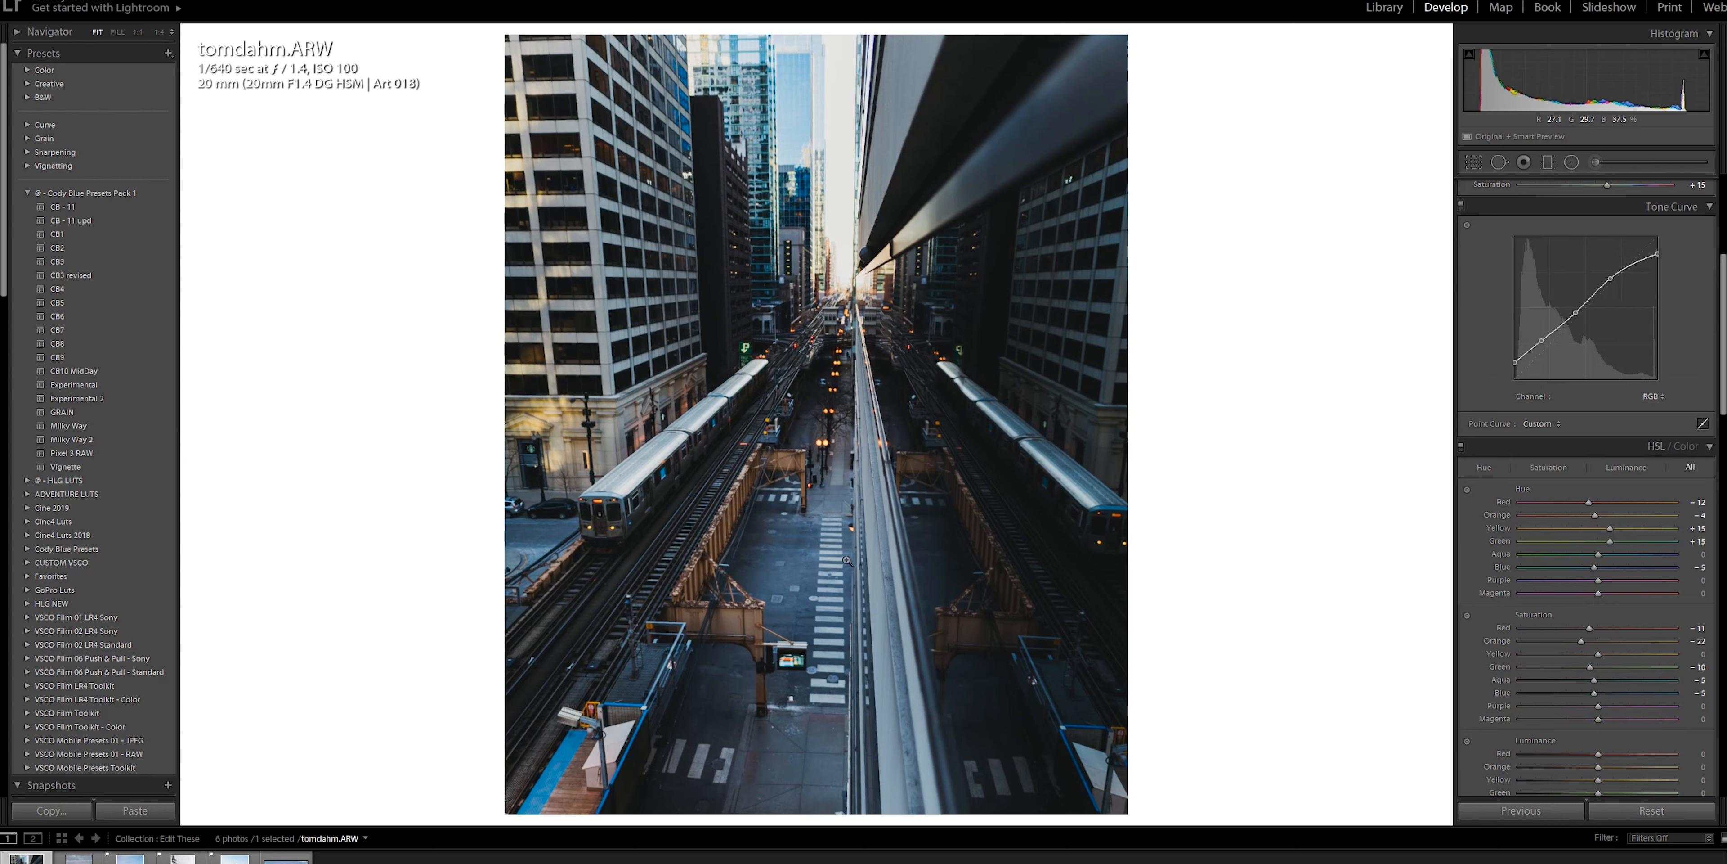
{"action": "scroll", "coordinate": [1489, 560], "scroll_direction": "down", "scroll_amount": 6}
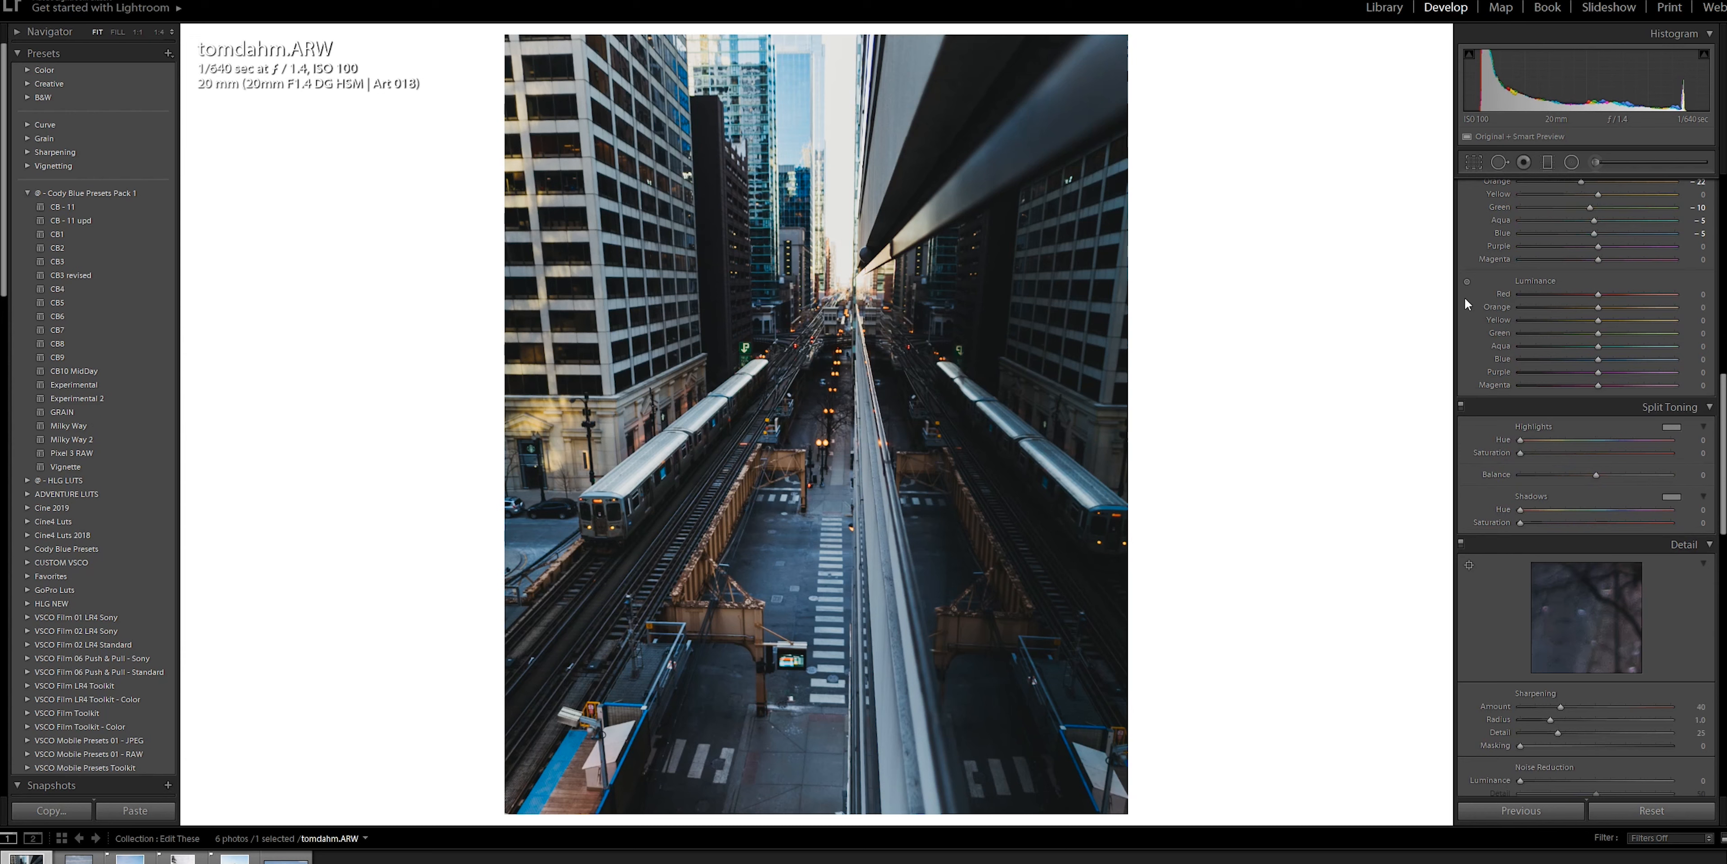
{"action": "left_click_drag", "start_coordinate": [1519, 510], "coordinate": [1535, 509]}
{"action": "mouse_move", "coordinate": [1535, 508]}
{"action": "left_mouse_down"}
{"action": "mouse_move", "coordinate": [1586, 510]}
{"action": "mouse_move", "coordinate": [1539, 511]}
{"action": "left_mouse_up"}
{"action": "left_click", "coordinate": [1462, 407]}
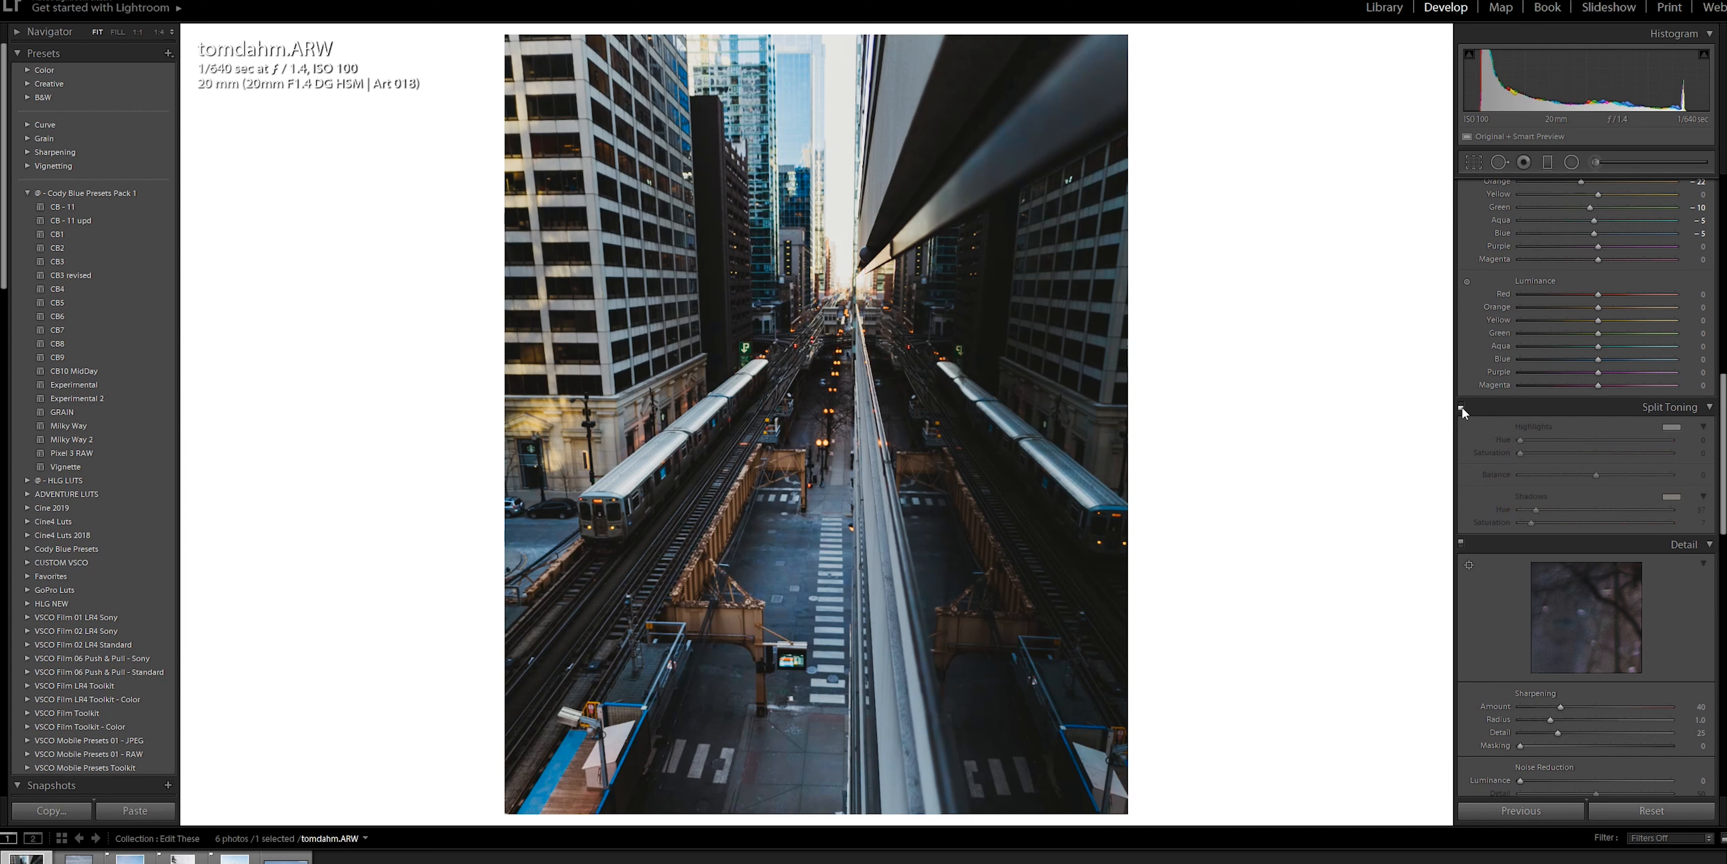
{"action": "left_click", "coordinate": [1462, 406]}
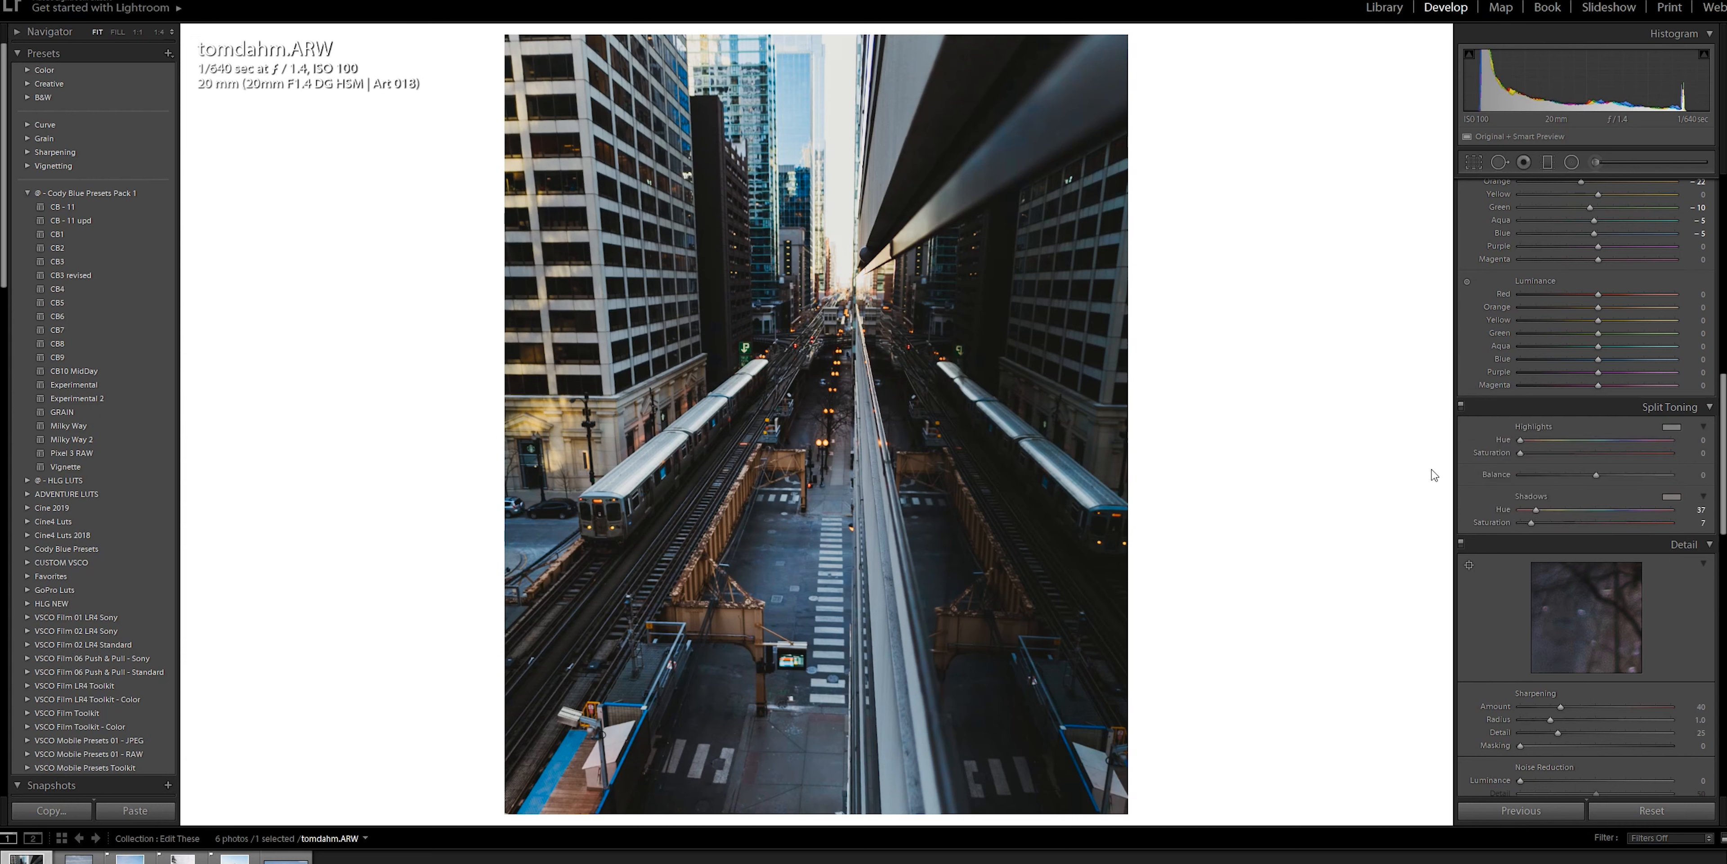
{"action": "scroll", "coordinate": [1484, 477], "scroll_direction": "up", "scroll_amount": 6}
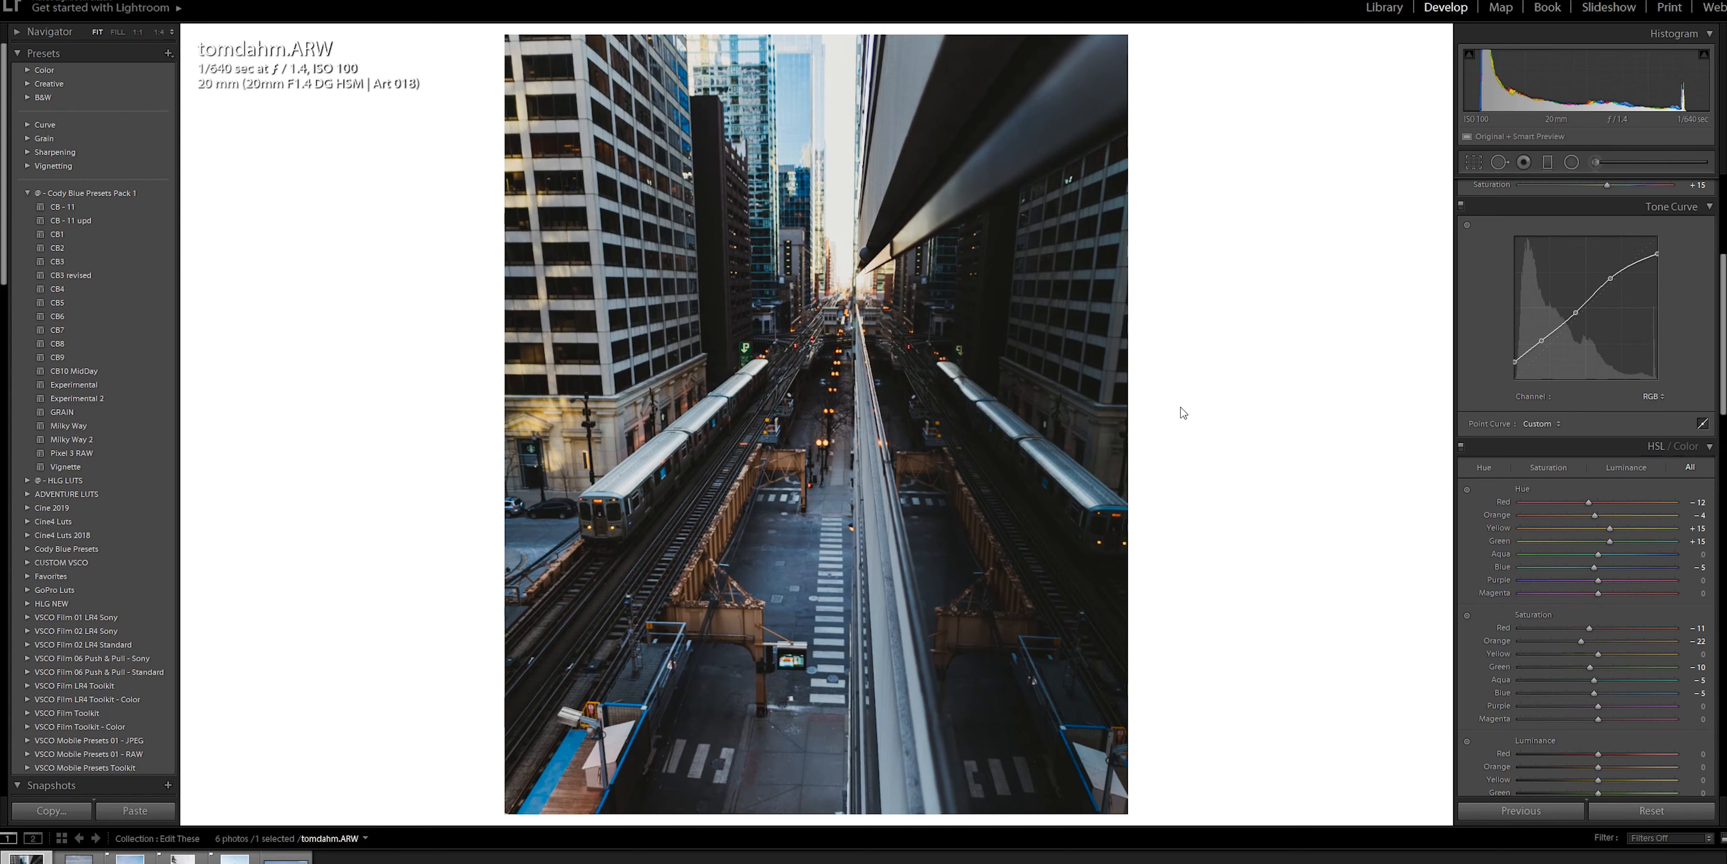
{"action": "key", "text": "backslash"}
{"action": "key", "text": "backslash"}
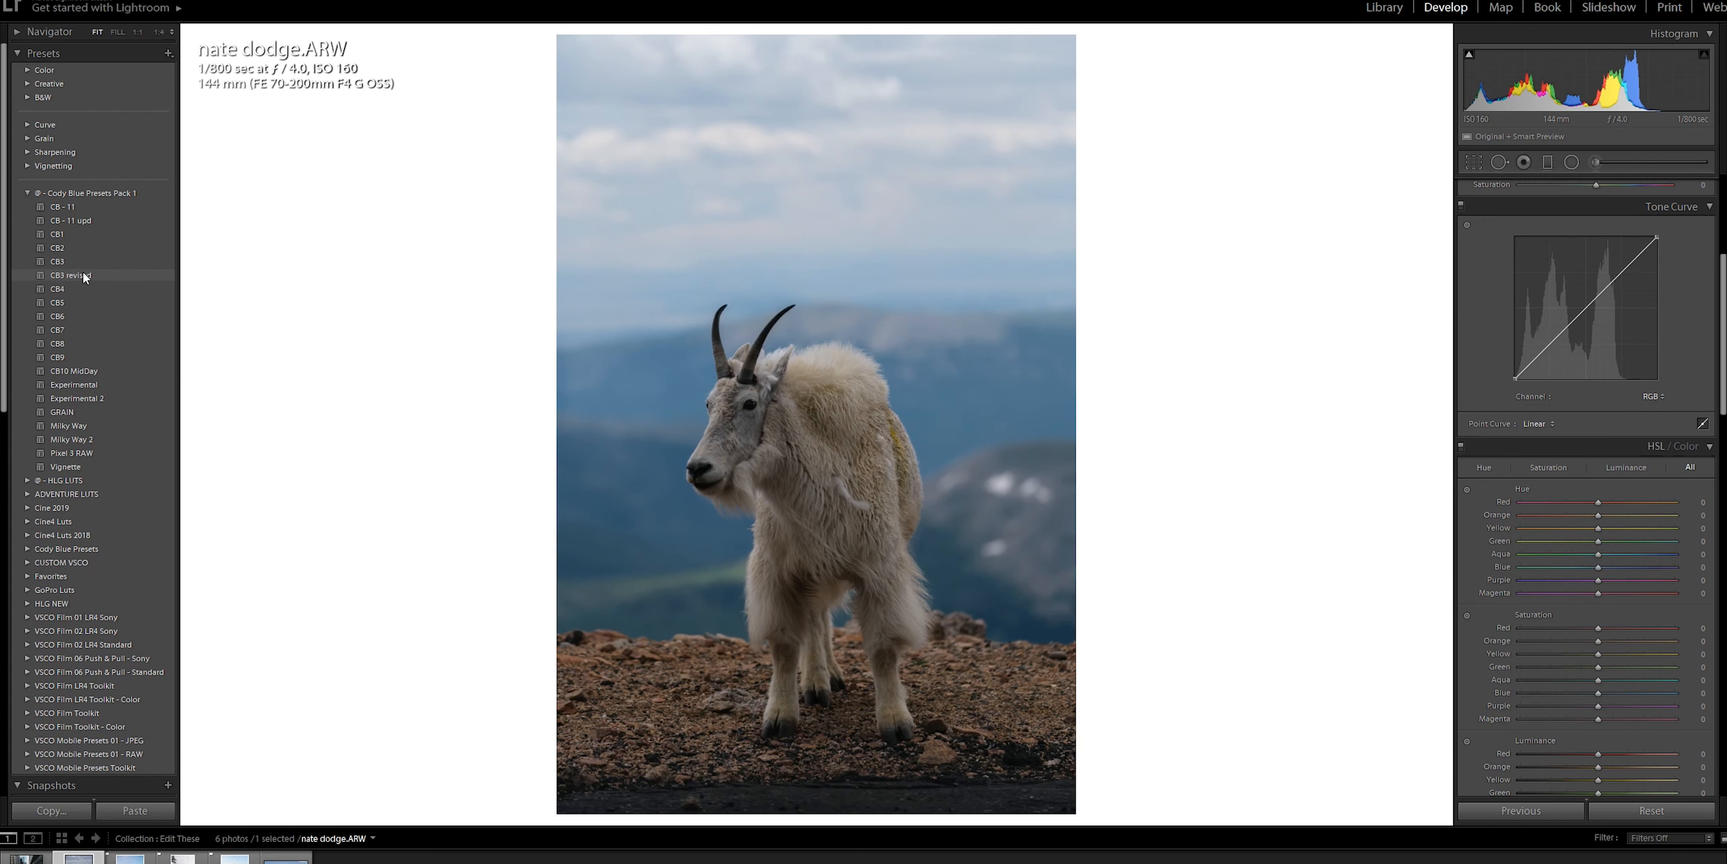
Apply the CB3 preset to the mountain goat photo and crop it to 4 x 5 / 8 x 10 around the goat.
{"action": "left_click", "coordinate": [82, 275]}
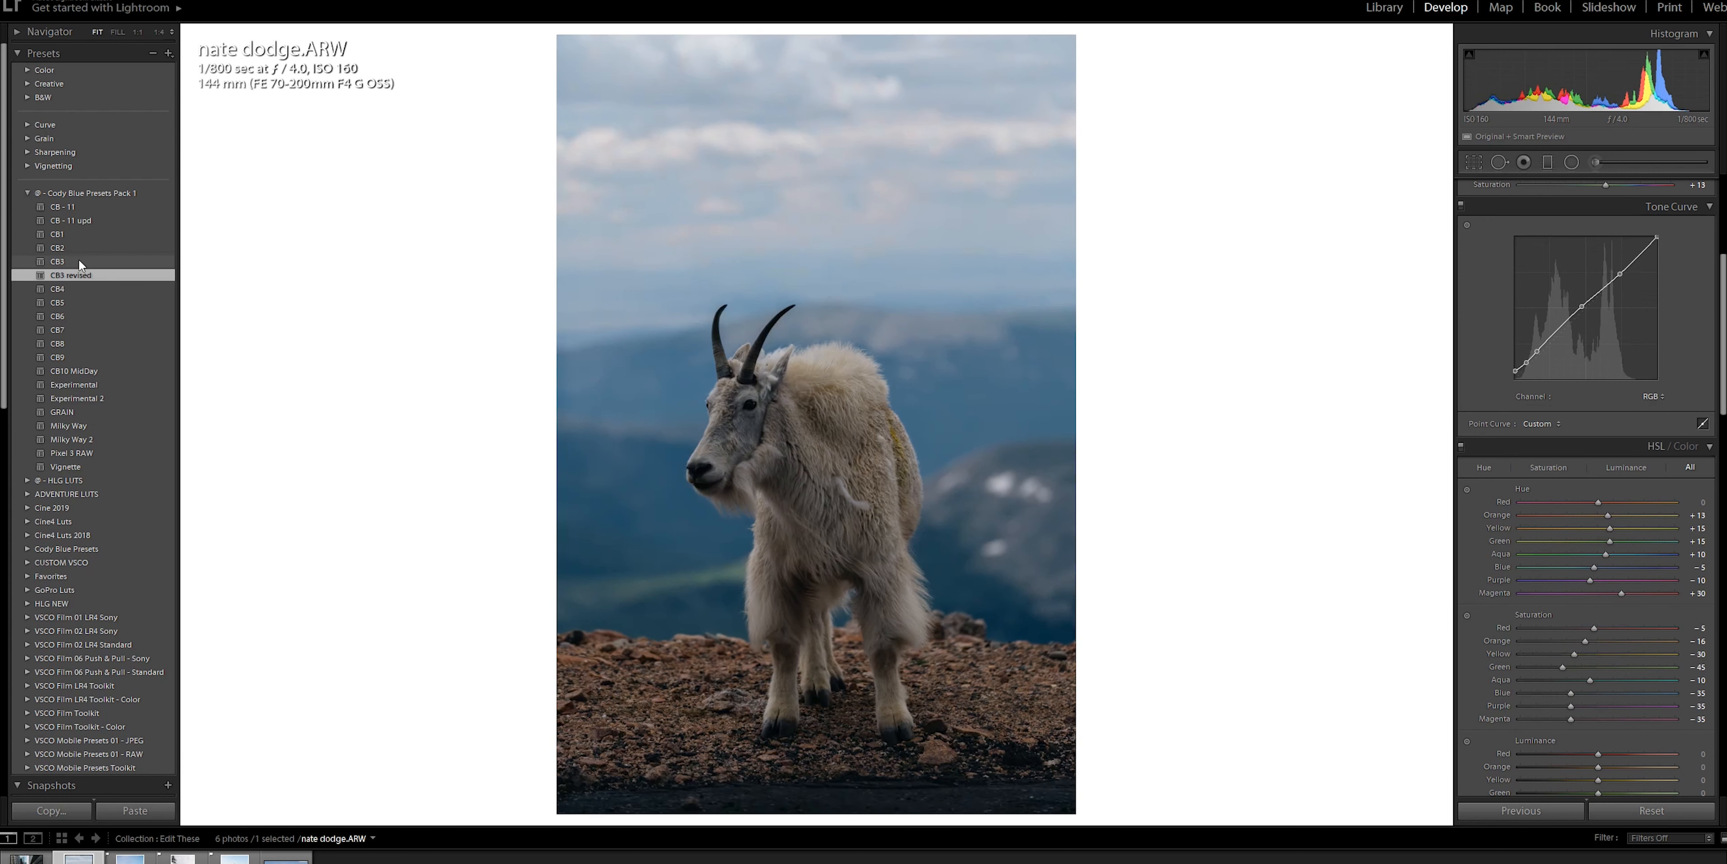
{"action": "left_click", "coordinate": [78, 261]}
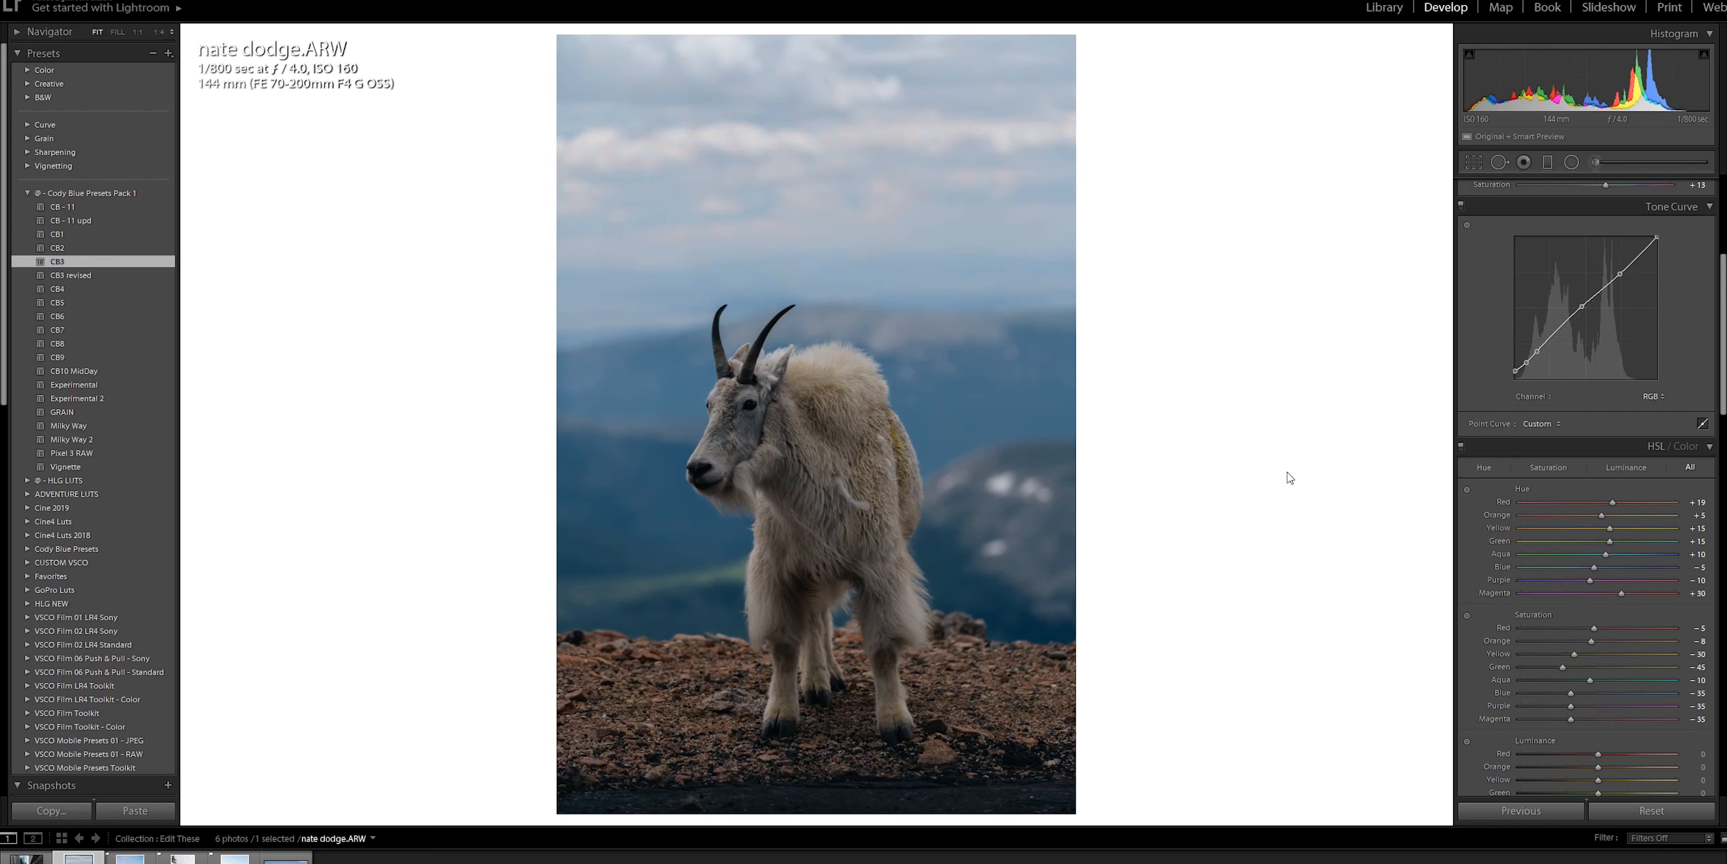
{"action": "left_click", "coordinate": [1474, 163]}
{"action": "left_click", "coordinate": [1653, 209]}
{"action": "left_click", "coordinate": [1557, 295]}
{"action": "left_click_drag", "start_coordinate": [914, 357], "coordinate": [925, 320]}
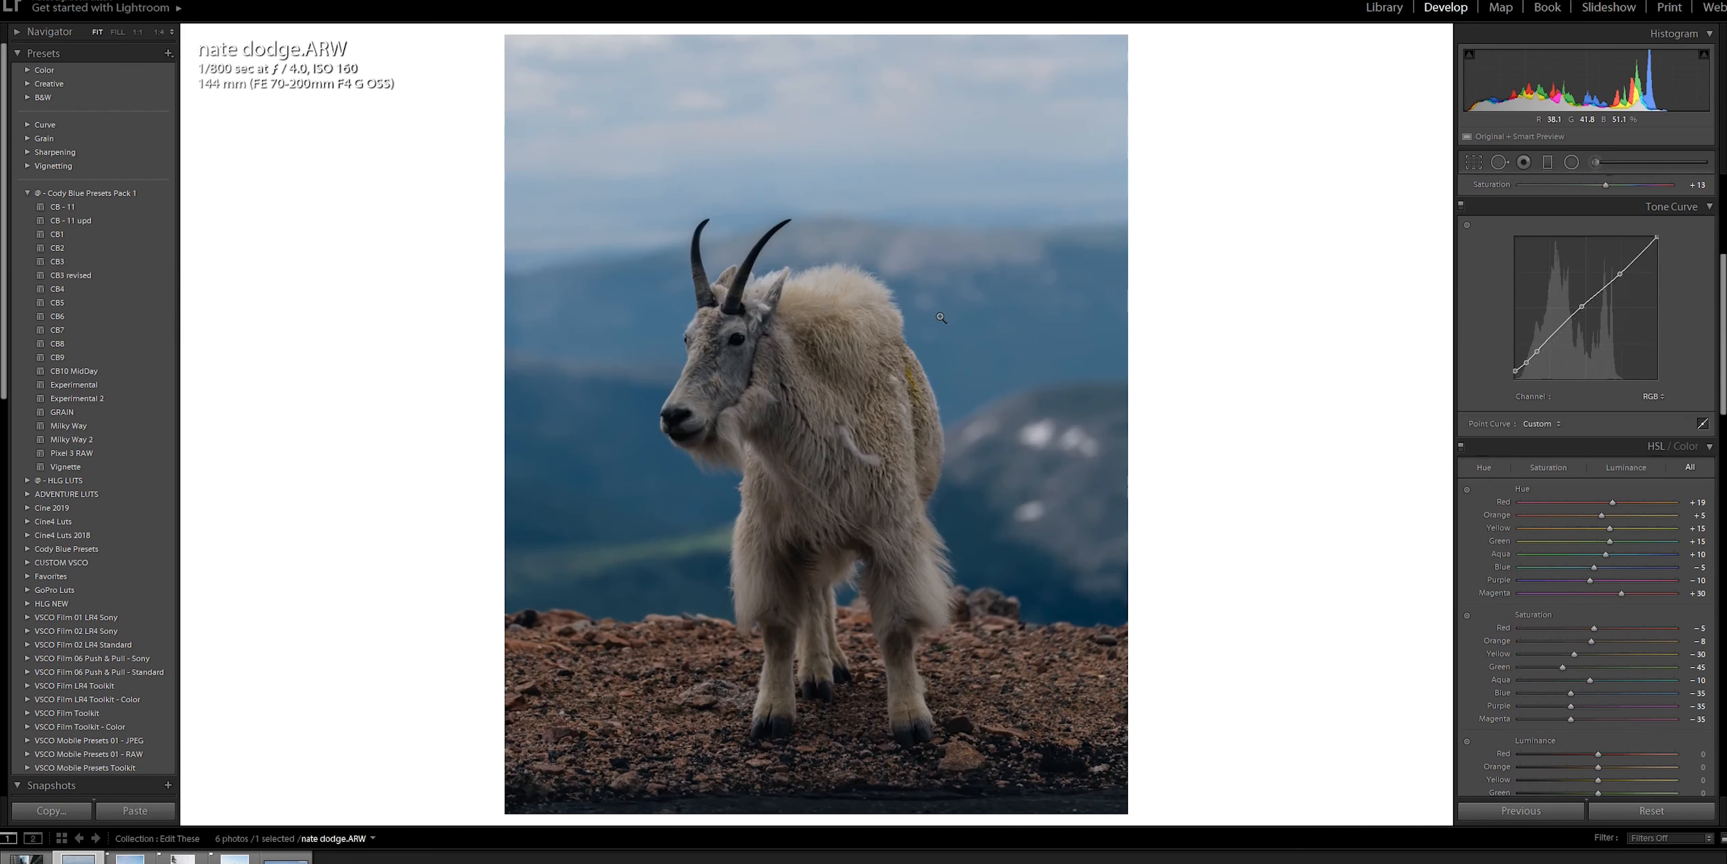
Set the goat photo's Highlights to -50, Whites to +25 and Clarity to +34.
{"action": "scroll", "coordinate": [1479, 513], "scroll_direction": "up", "scroll_amount": 5}
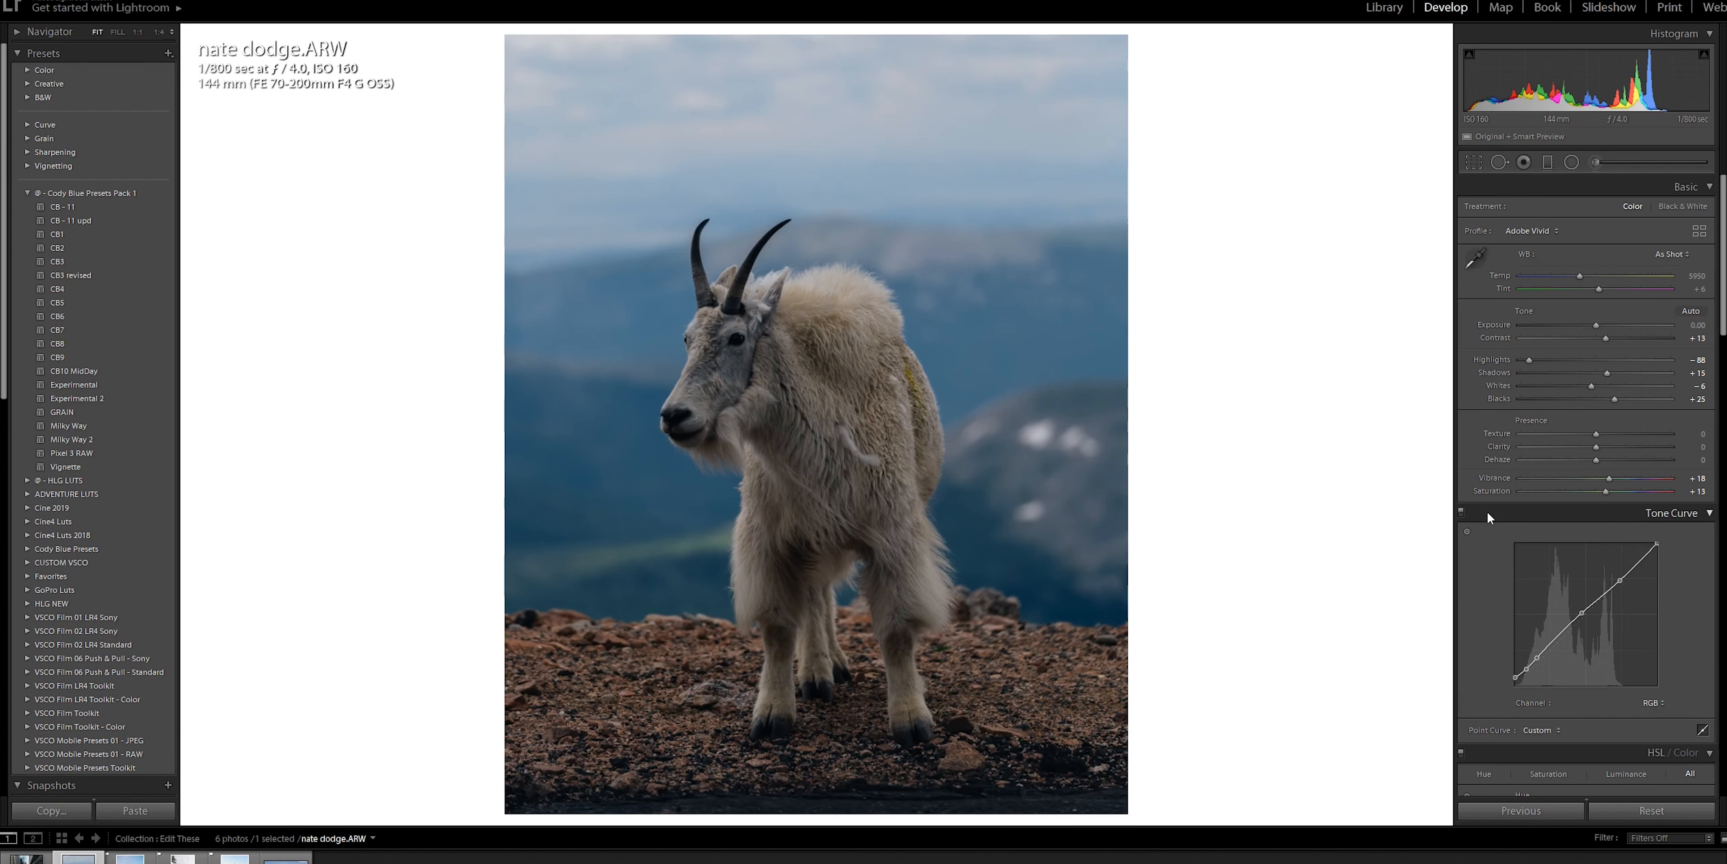
{"action": "left_click_drag", "start_coordinate": [1533, 359], "coordinate": [1613, 385]}
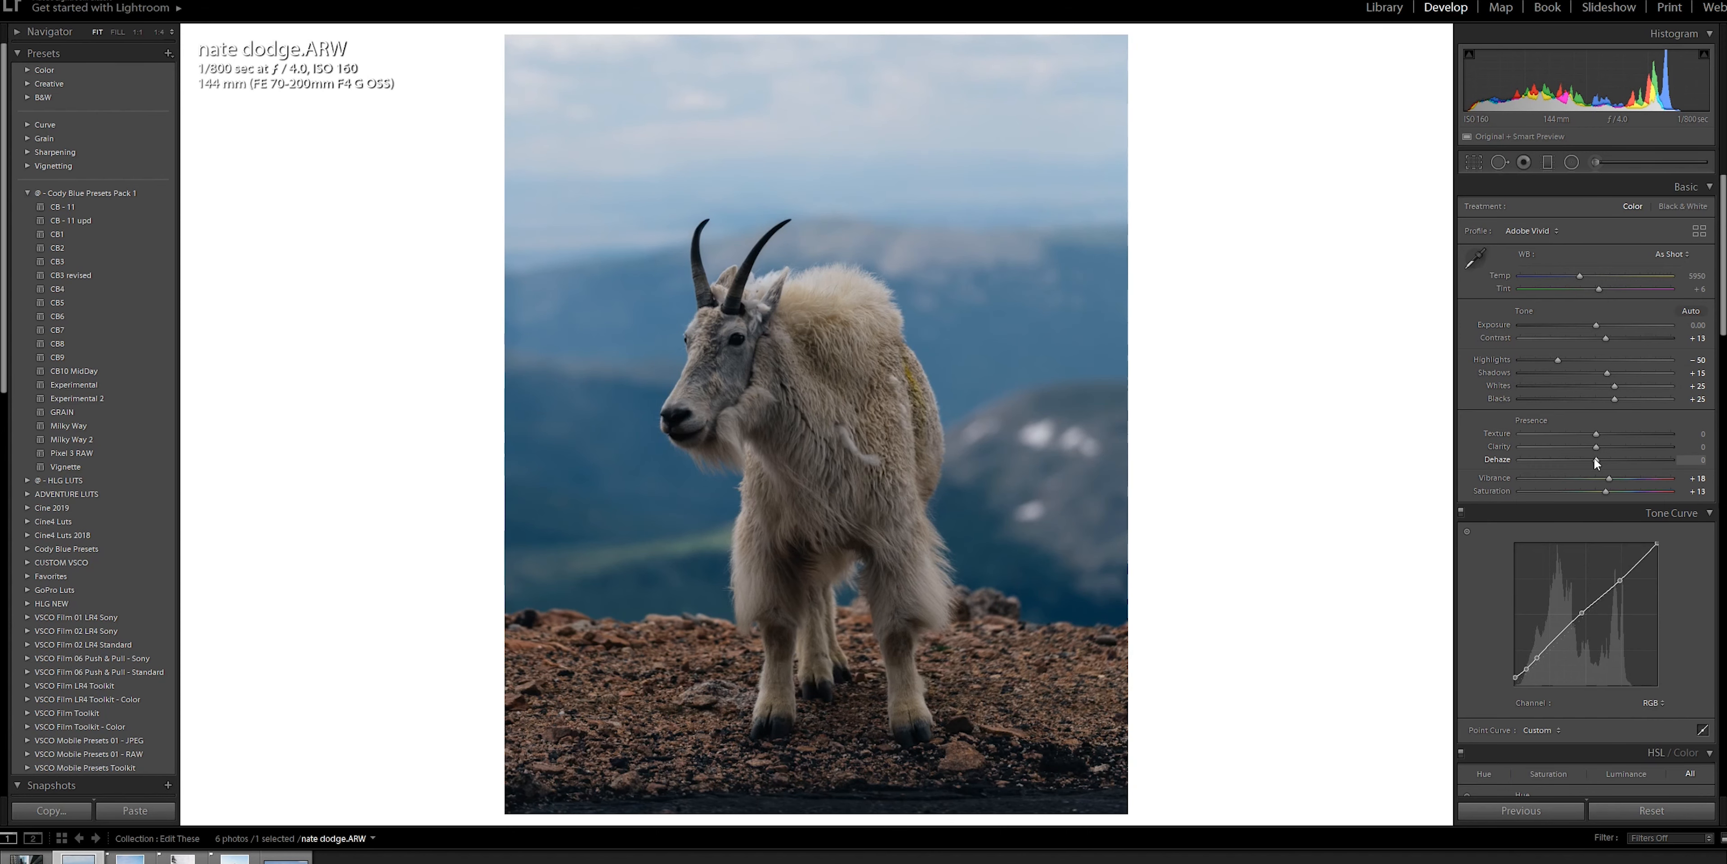
{"action": "left_click_drag", "start_coordinate": [1595, 448], "coordinate": [1582, 446]}
{"action": "left_click_drag", "start_coordinate": [1586, 448], "coordinate": [1625, 448]}
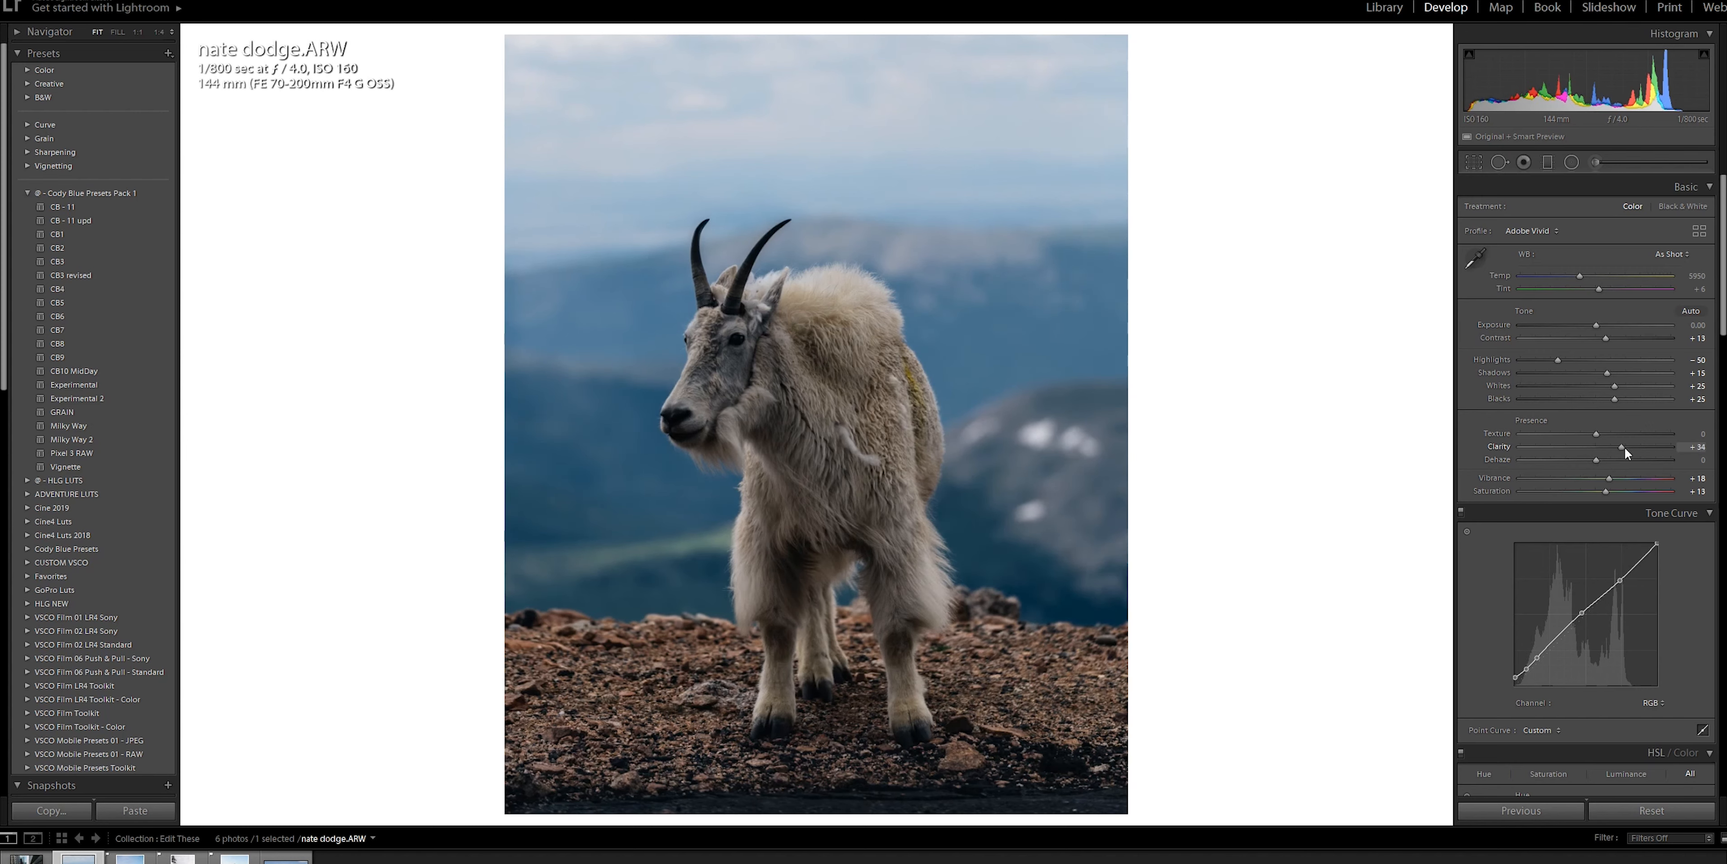
Set the goat photo's Clarity to -19 and place an inverted radial filter with exposure 0.31 around the goat.
{"action": "left_click_drag", "start_coordinate": [1624, 447], "coordinate": [1582, 448]}
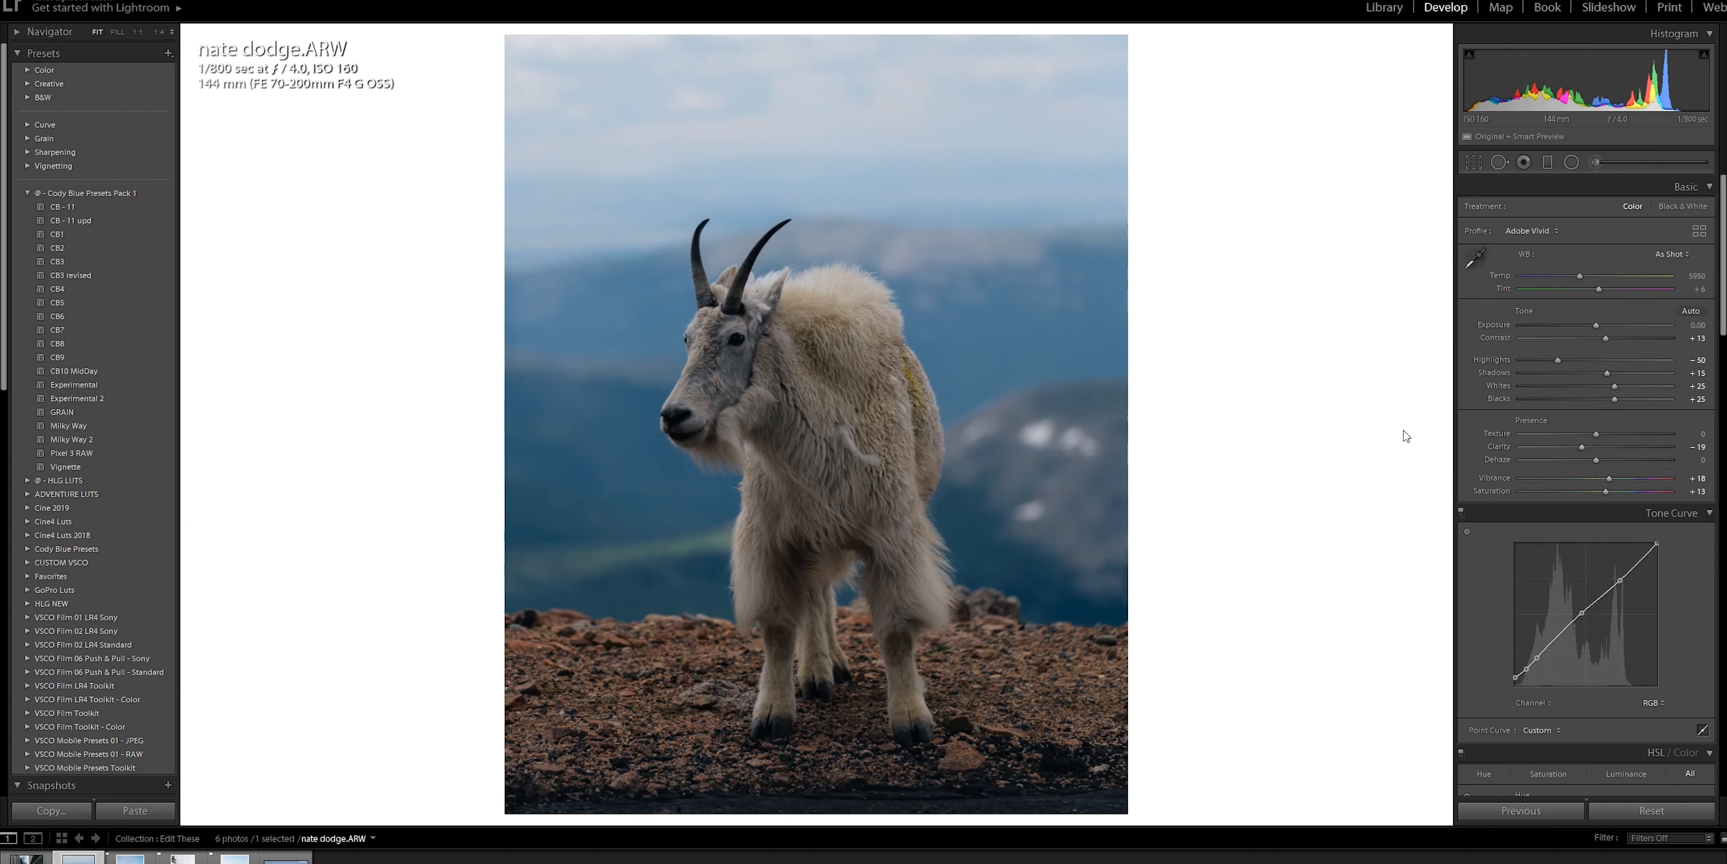
{"action": "left_click", "coordinate": [1576, 162]}
{"action": "left_click_drag", "start_coordinate": [790, 390], "coordinate": [1082, 685]}
{"action": "left_click_drag", "start_coordinate": [721, 358], "coordinate": [744, 389]}
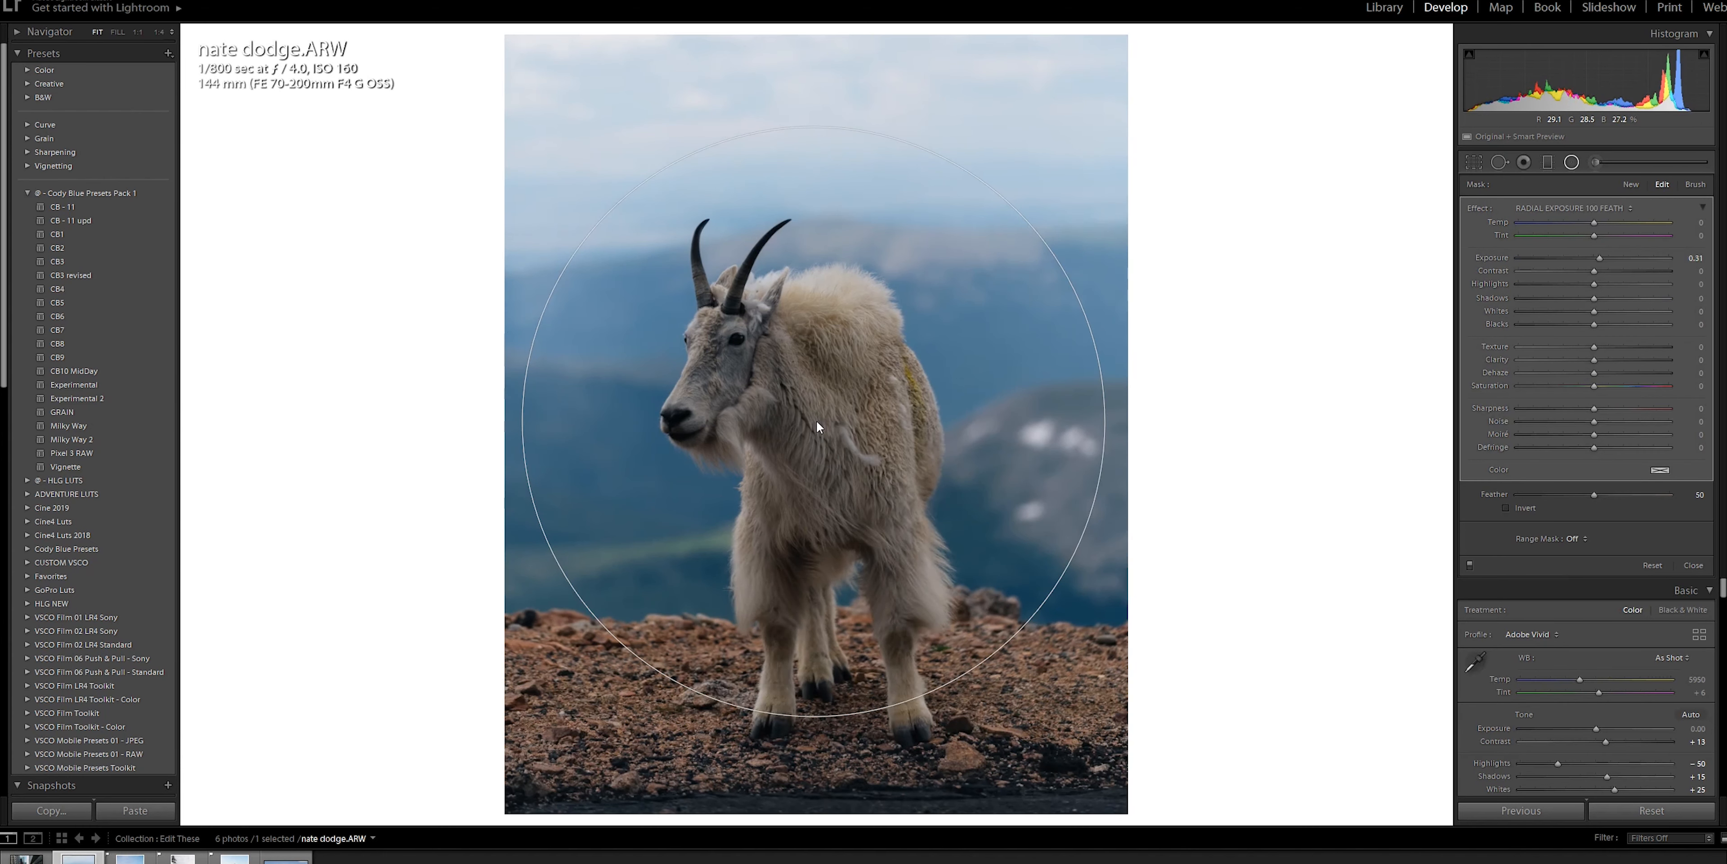
{"action": "left_click", "coordinate": [1507, 508]}
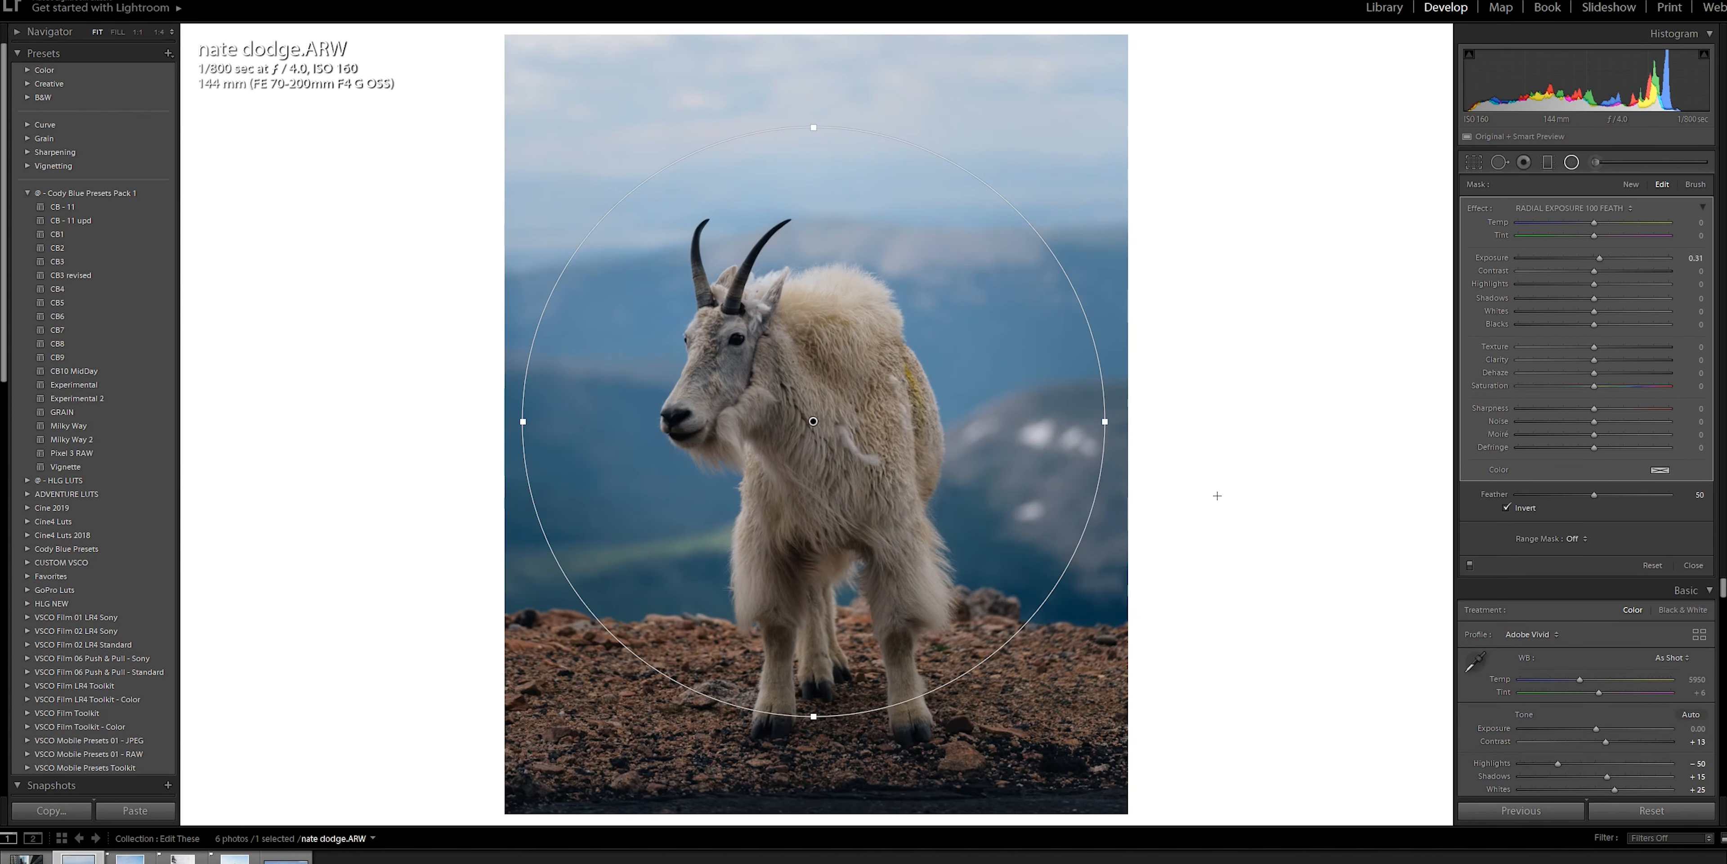
Compare the goat photo with and without the radial filter, and finish the filter.
{"action": "left_click", "coordinate": [1470, 566]}
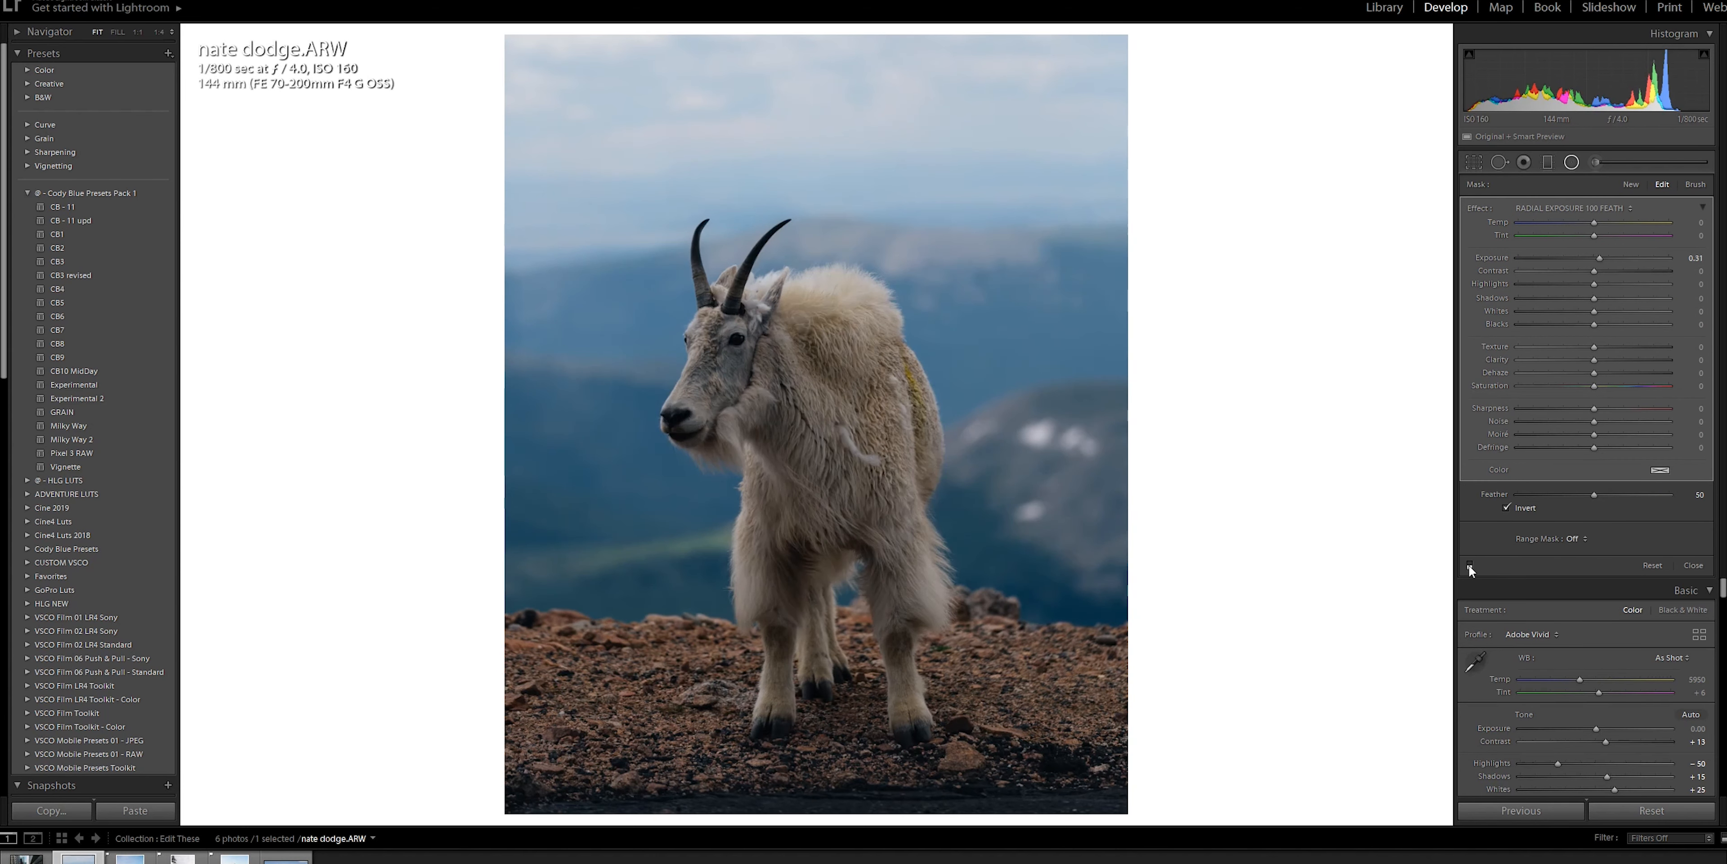
{"action": "left_click", "coordinate": [1469, 566]}
{"action": "left_click", "coordinate": [1469, 566]}
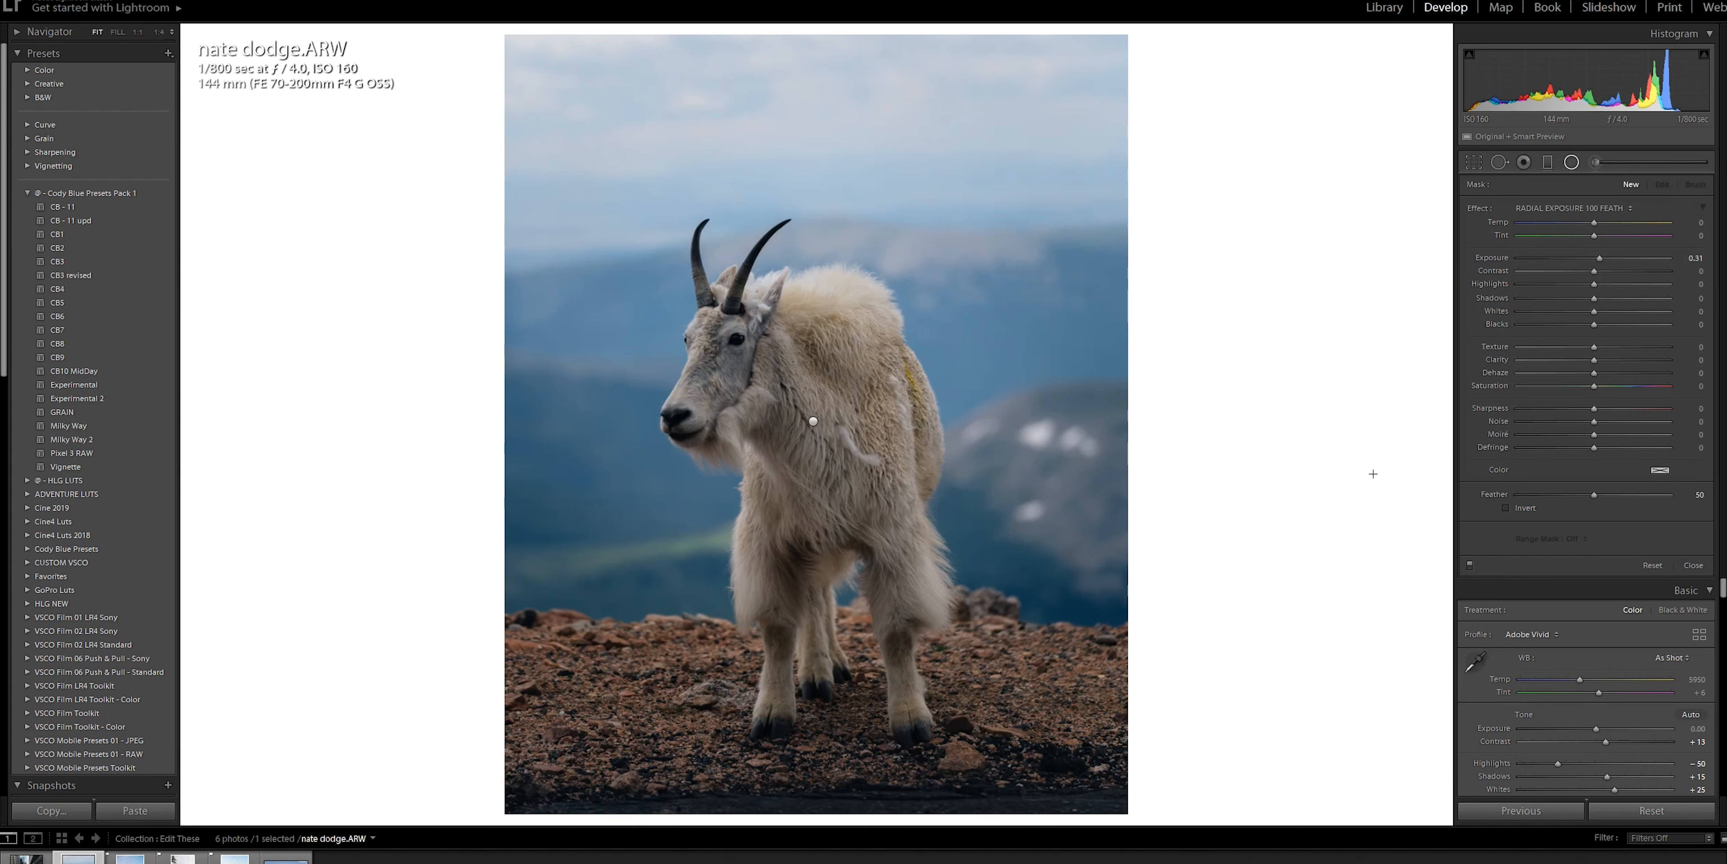
{"action": "key", "text": "shift+m"}
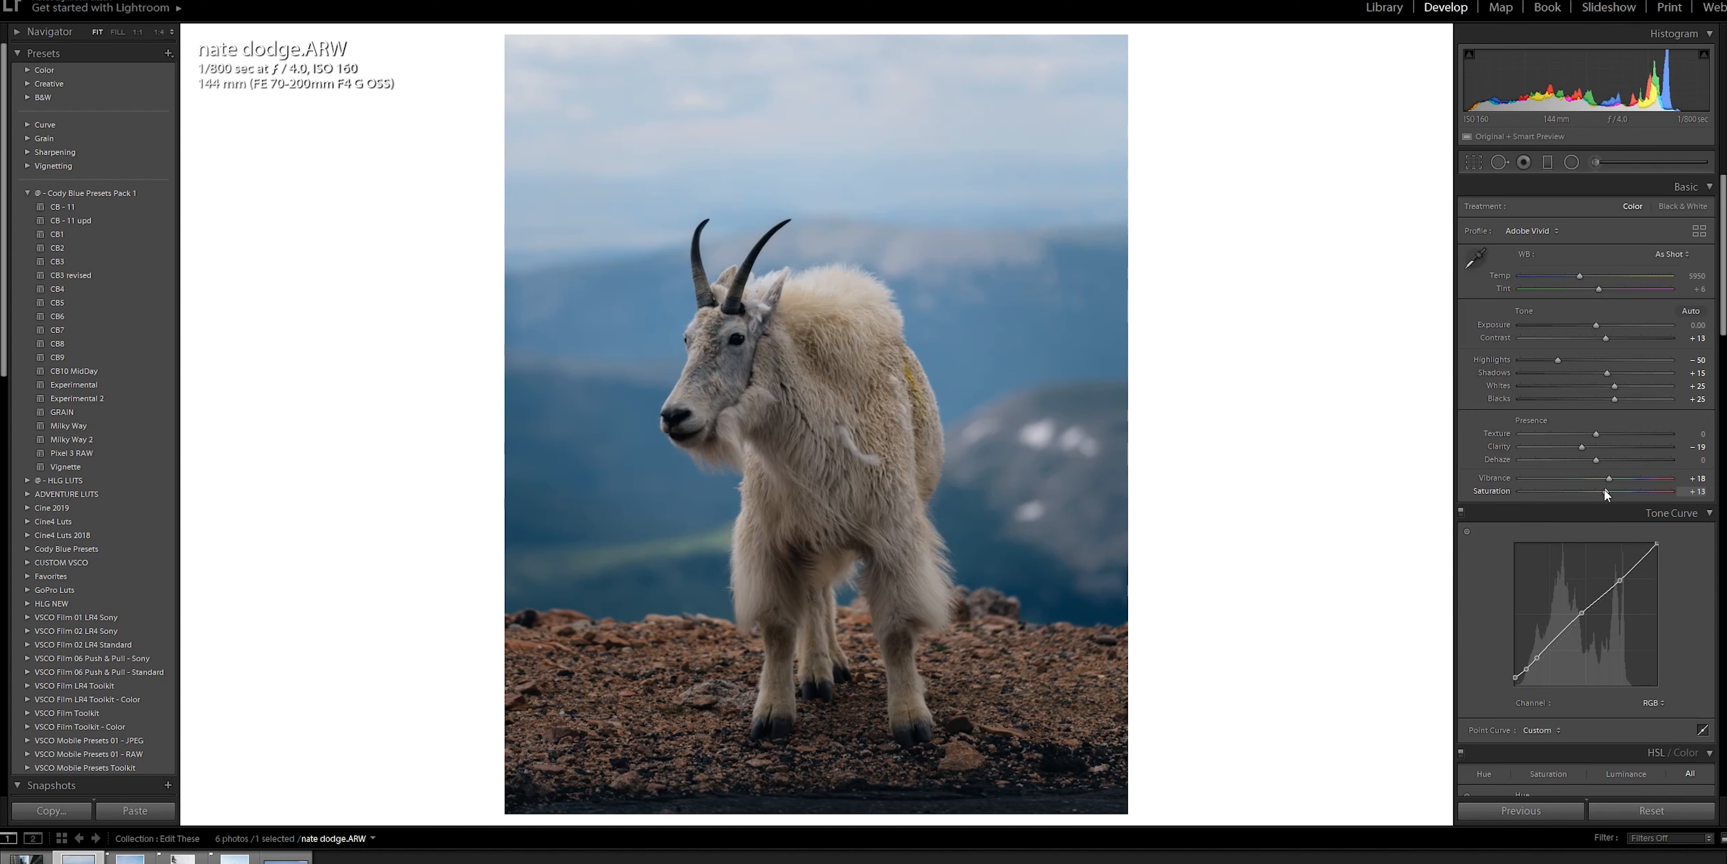
Set Exposure to +0.06, Shadows to +11, Whites to +39 and Saturation to +15, and compare the goat photo with the original.
{"action": "left_click_drag", "start_coordinate": [1611, 385], "coordinate": [1621, 385]}
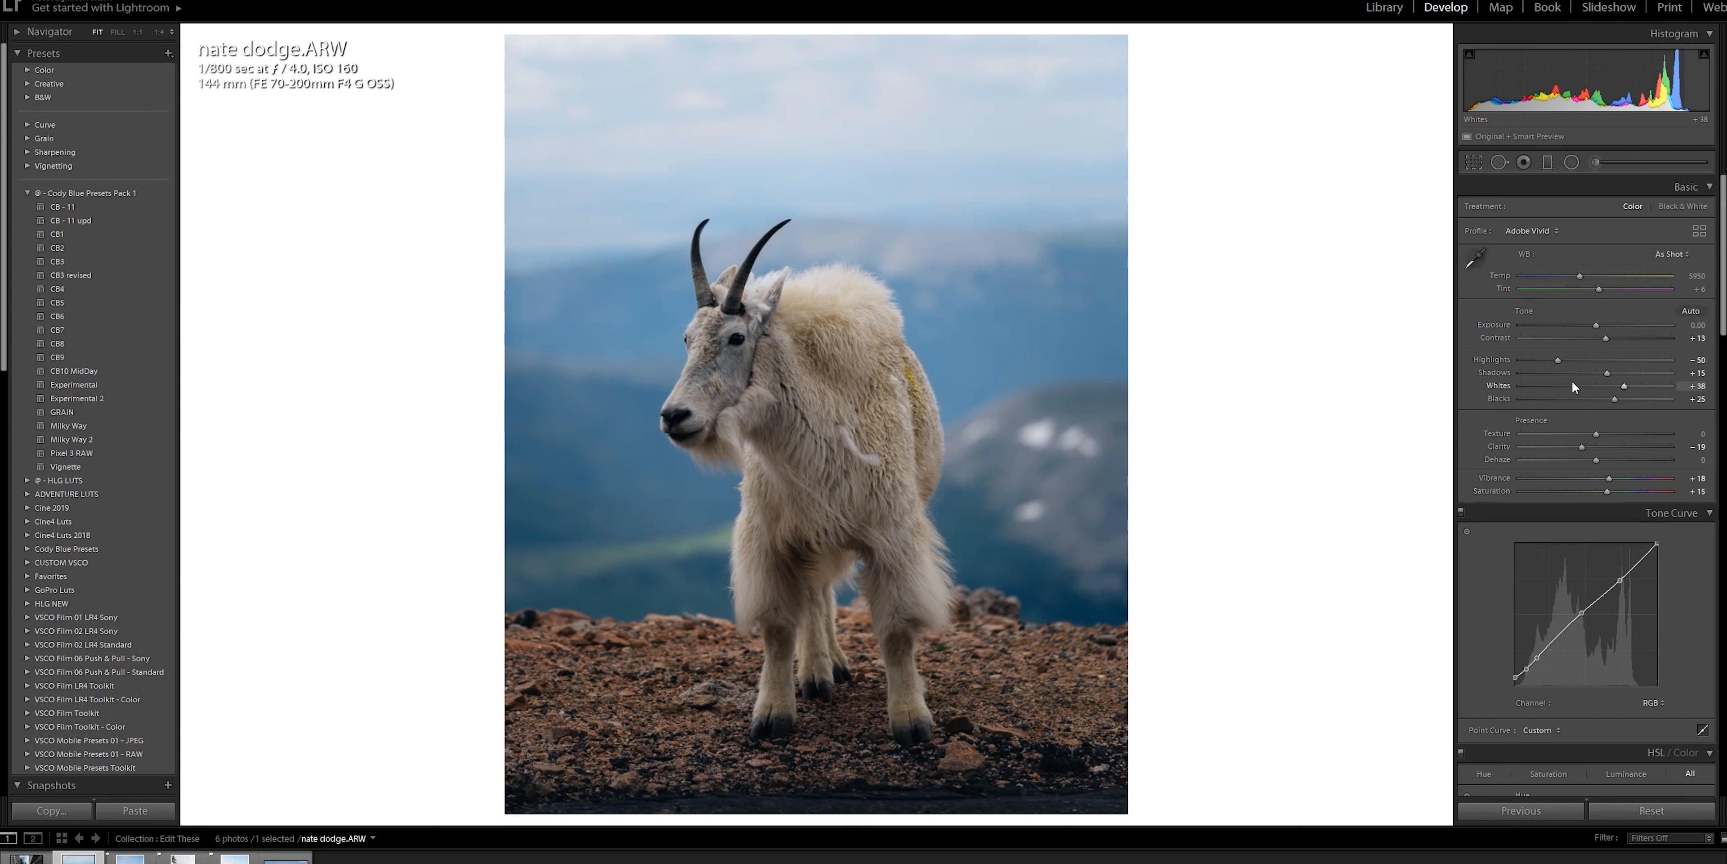
{"action": "left_click_drag", "start_coordinate": [1607, 372], "coordinate": [1625, 385]}
{"action": "left_click_drag", "start_coordinate": [1597, 325], "coordinate": [1594, 329]}
{"action": "key", "text": "backslash"}
{"action": "key", "text": "backslash"}
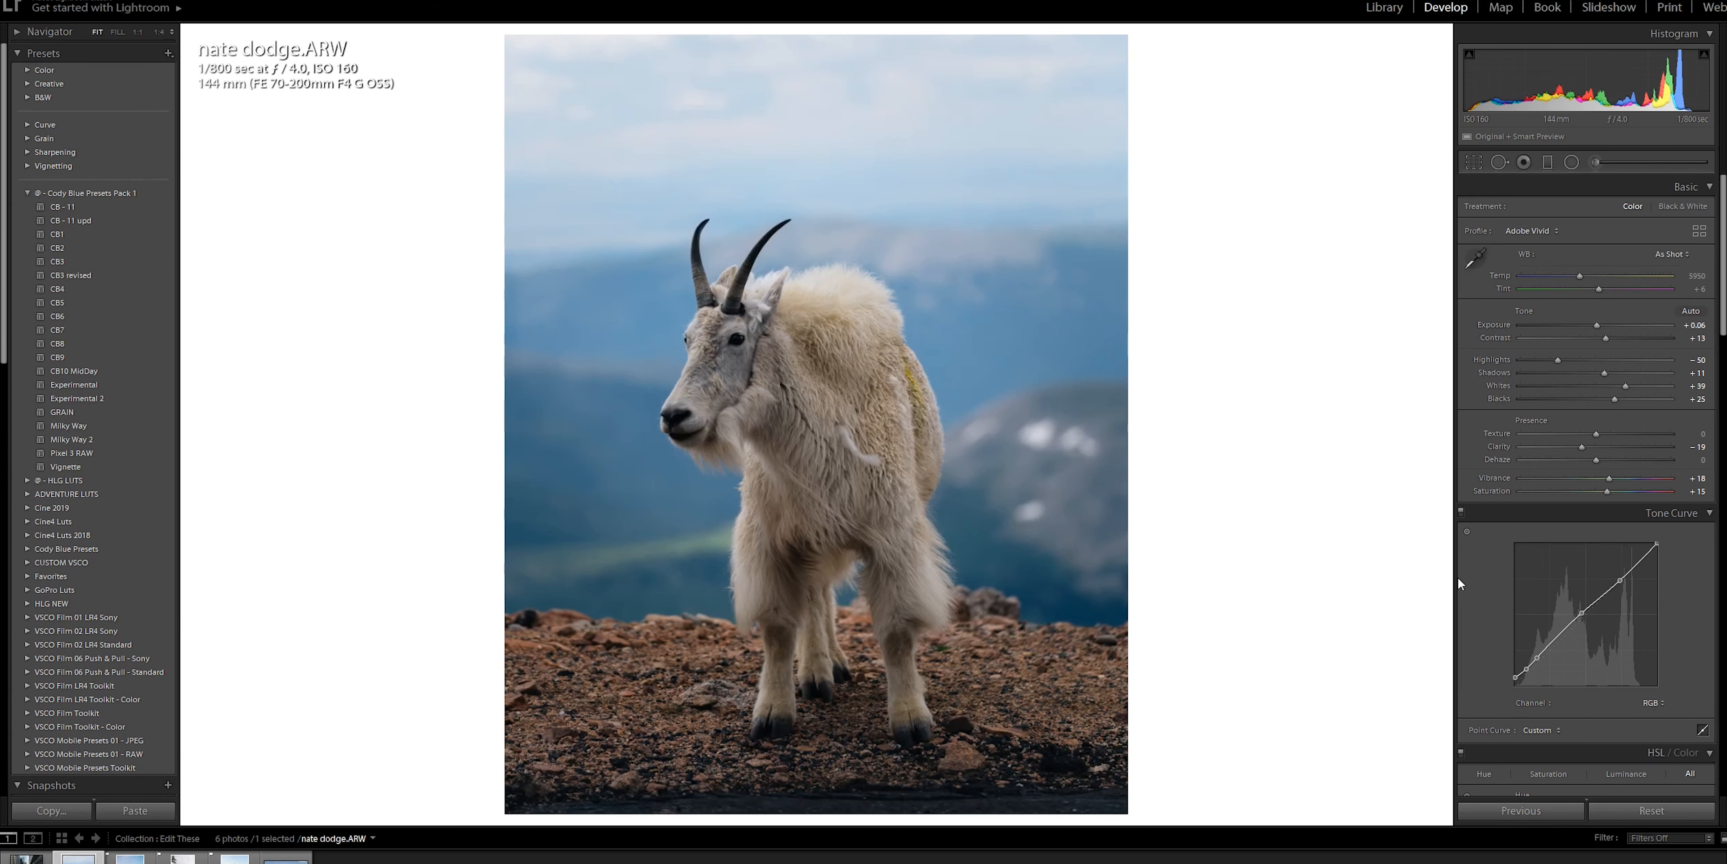
Set the Blue hue to -14 and the Blue luminance to +9, comparing the goat photo with its original in between.
{"action": "scroll", "coordinate": [1458, 576], "scroll_direction": "down", "scroll_amount": 5}
{"action": "left_click_drag", "start_coordinate": [1594, 566], "coordinate": [1587, 568]}
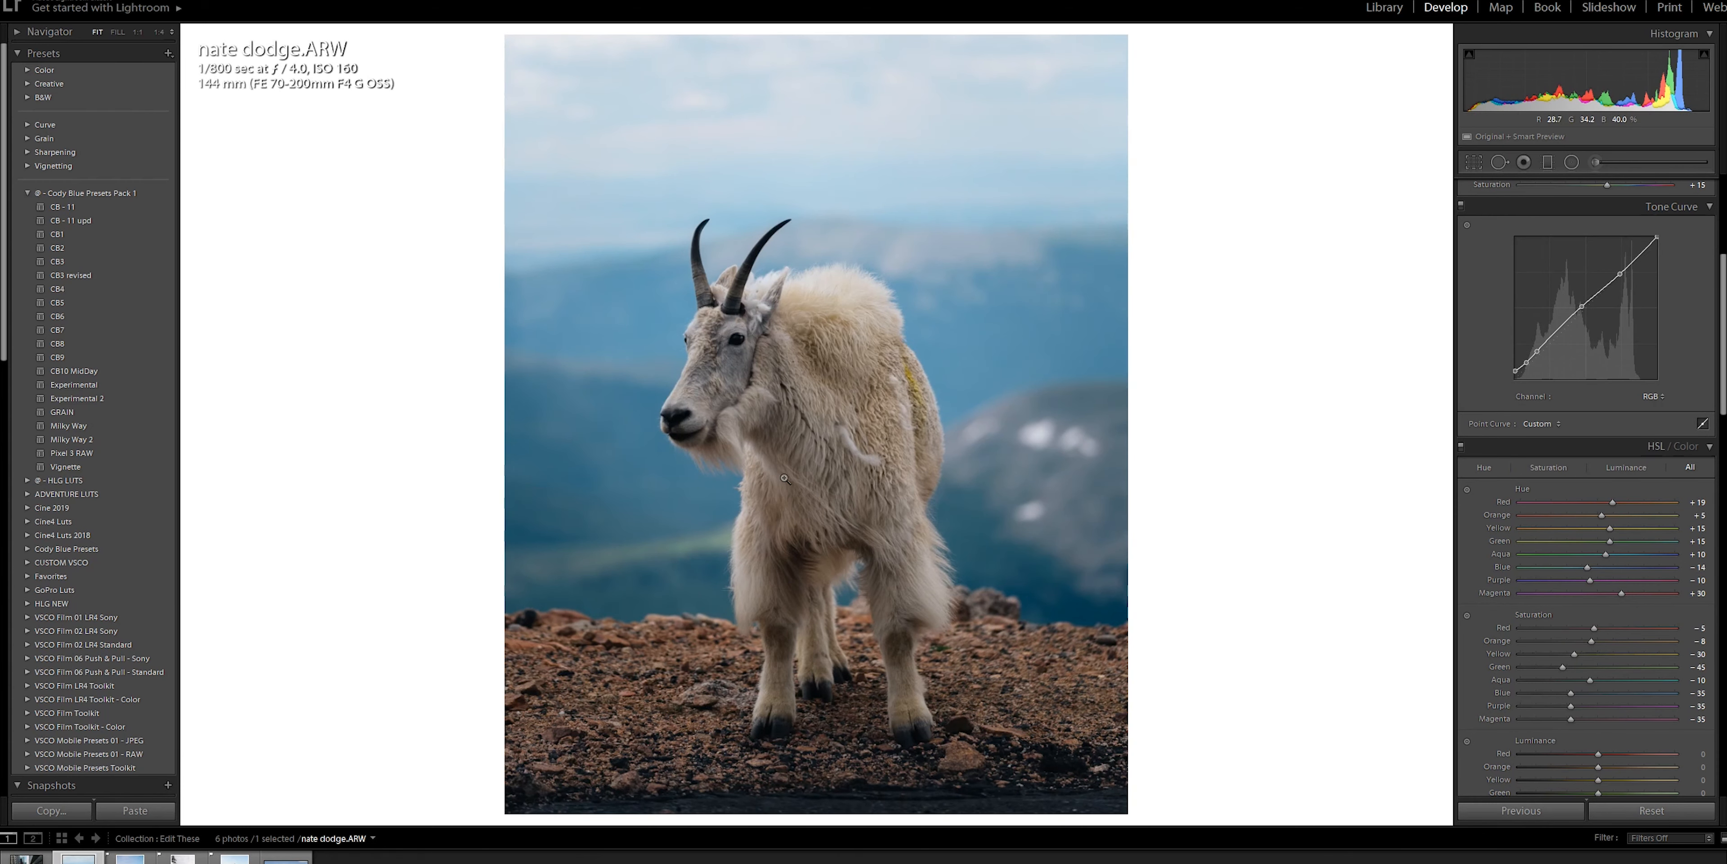
{"action": "key", "text": "backslash"}
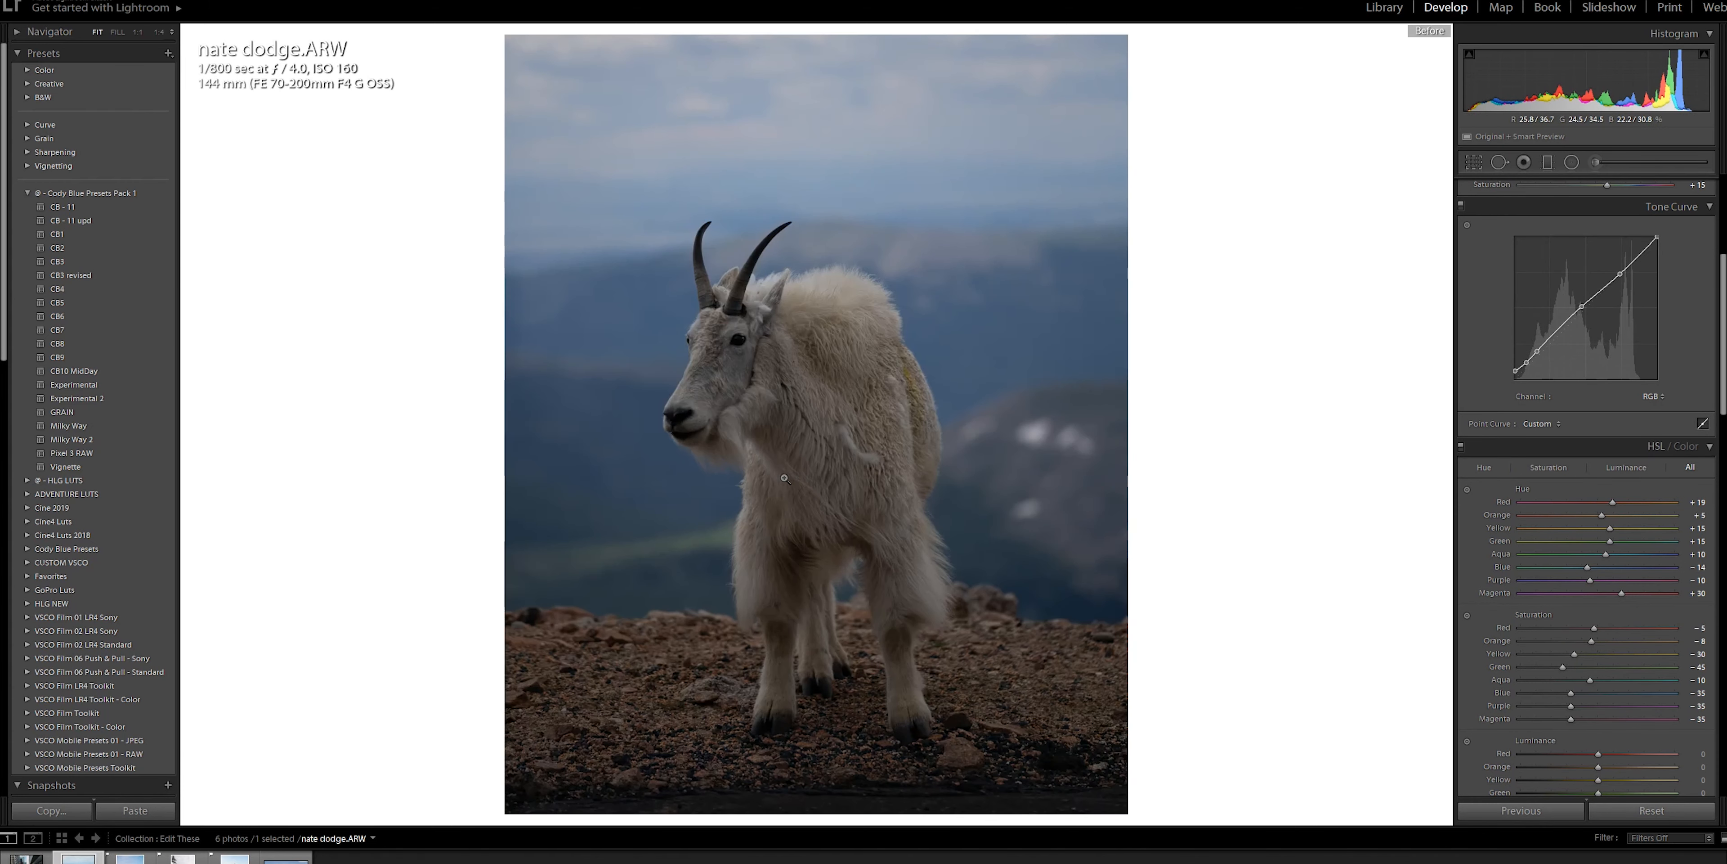
{"action": "key", "text": "backslash"}
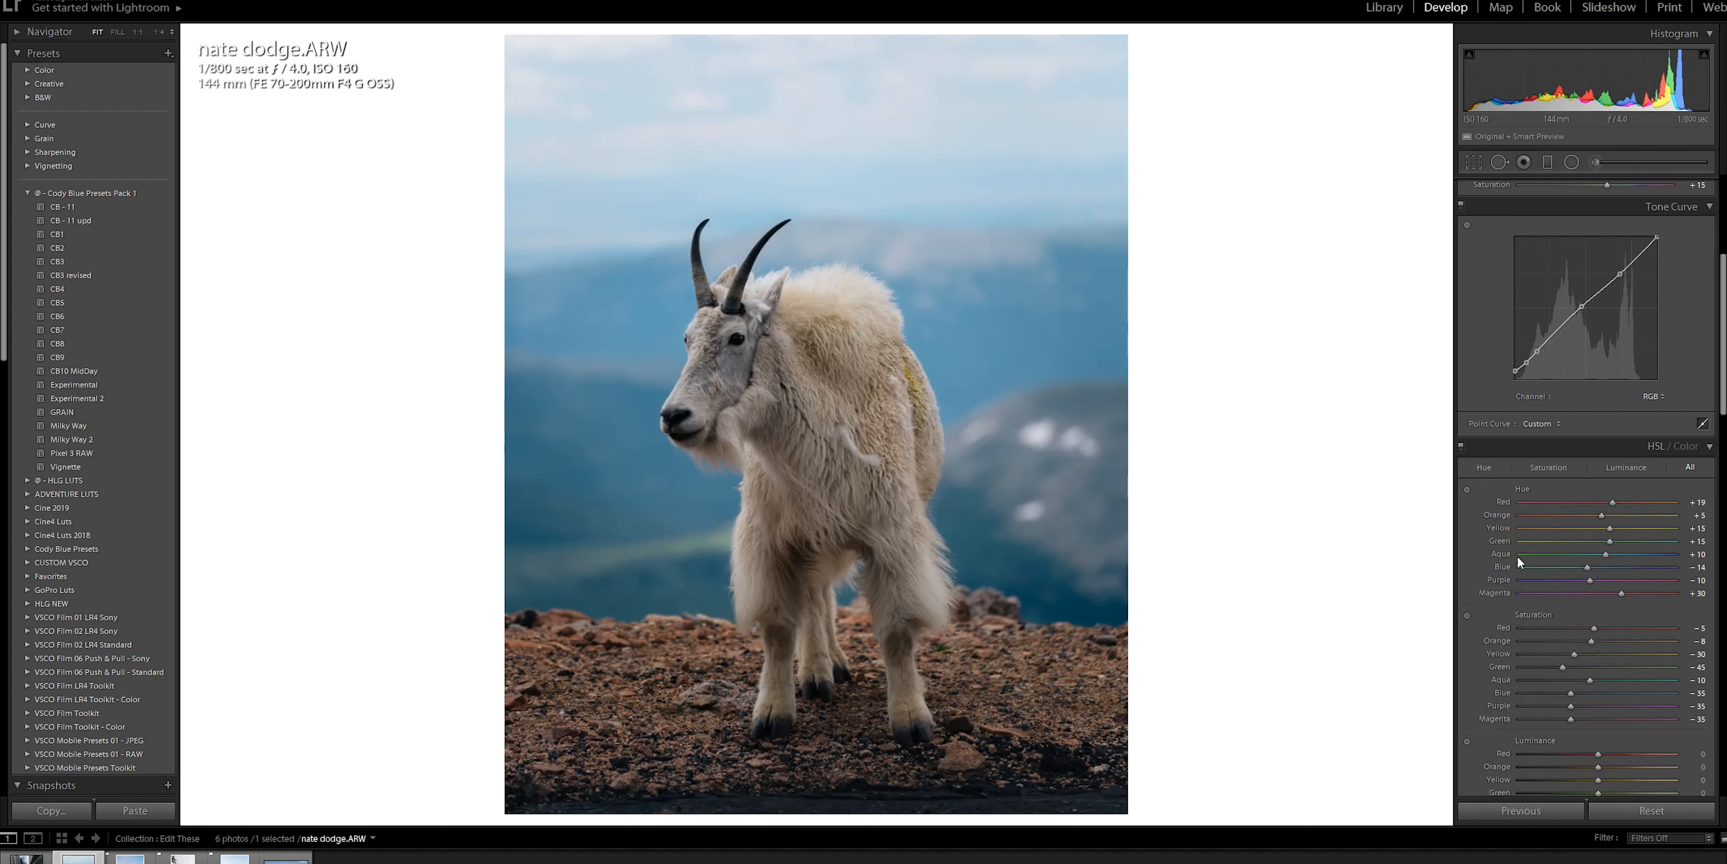
{"action": "scroll", "coordinate": [1526, 688], "scroll_direction": "down", "scroll_amount": 3}
{"action": "left_click_drag", "start_coordinate": [1596, 664], "coordinate": [1603, 664]}
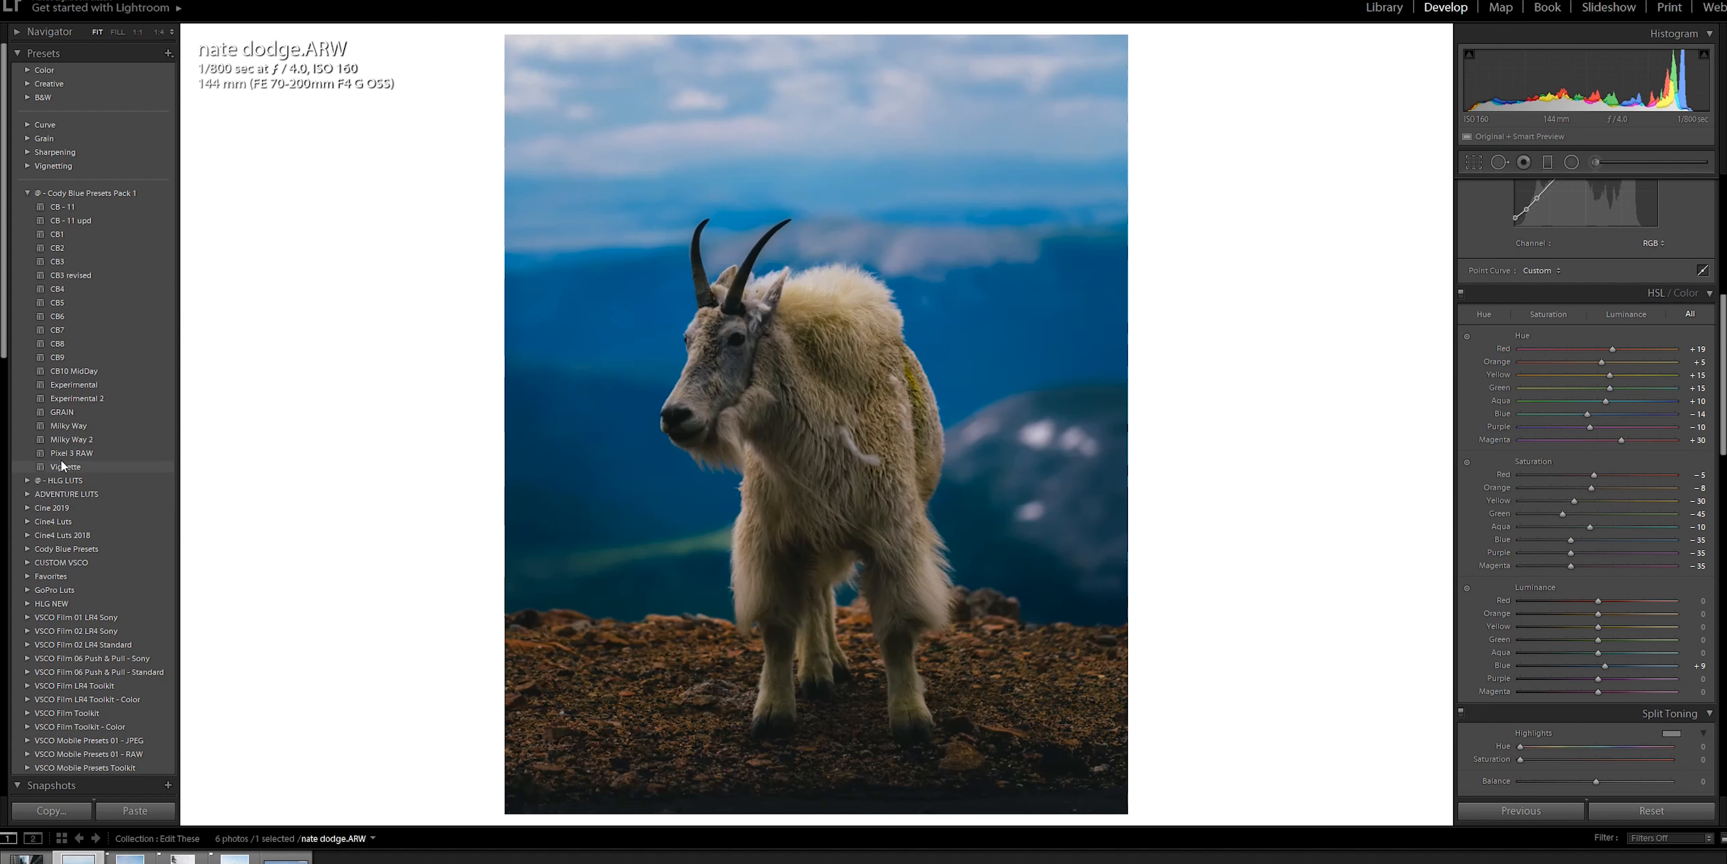
Apply the Vignette preset to the goat photo and compare the result with the original.
{"action": "left_click", "coordinate": [62, 466]}
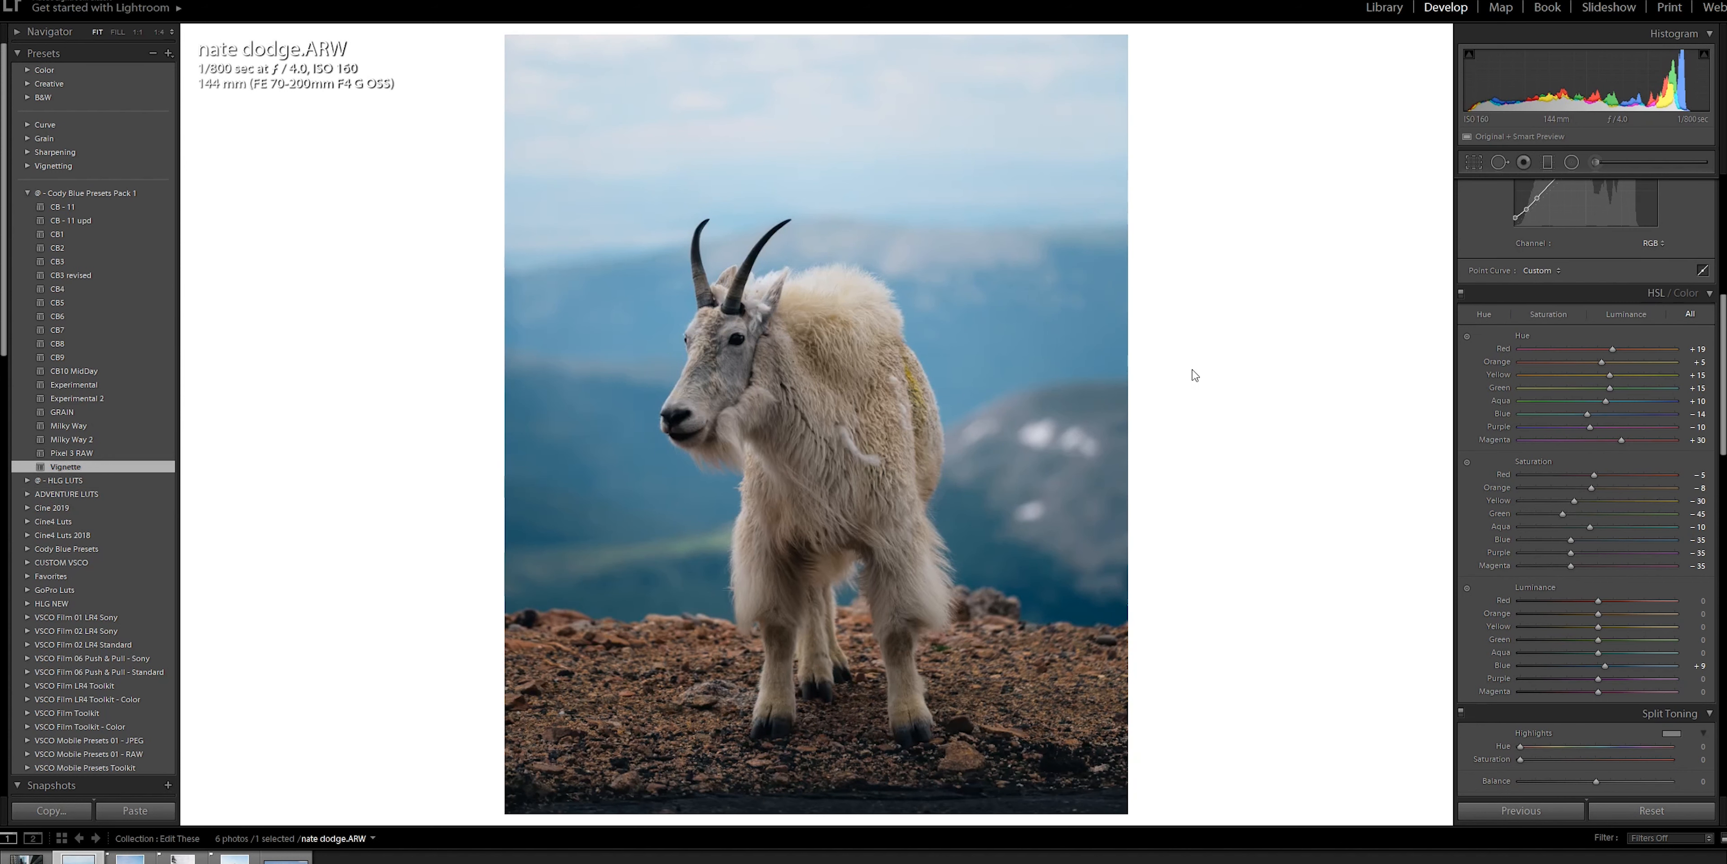
{"action": "key", "text": "backslash"}
{"action": "key", "text": "backslash"}
Set the Blue saturation to -44 and compare the edited goat photo with the original.
{"action": "left_click_drag", "start_coordinate": [1568, 537], "coordinate": [1562, 536]}
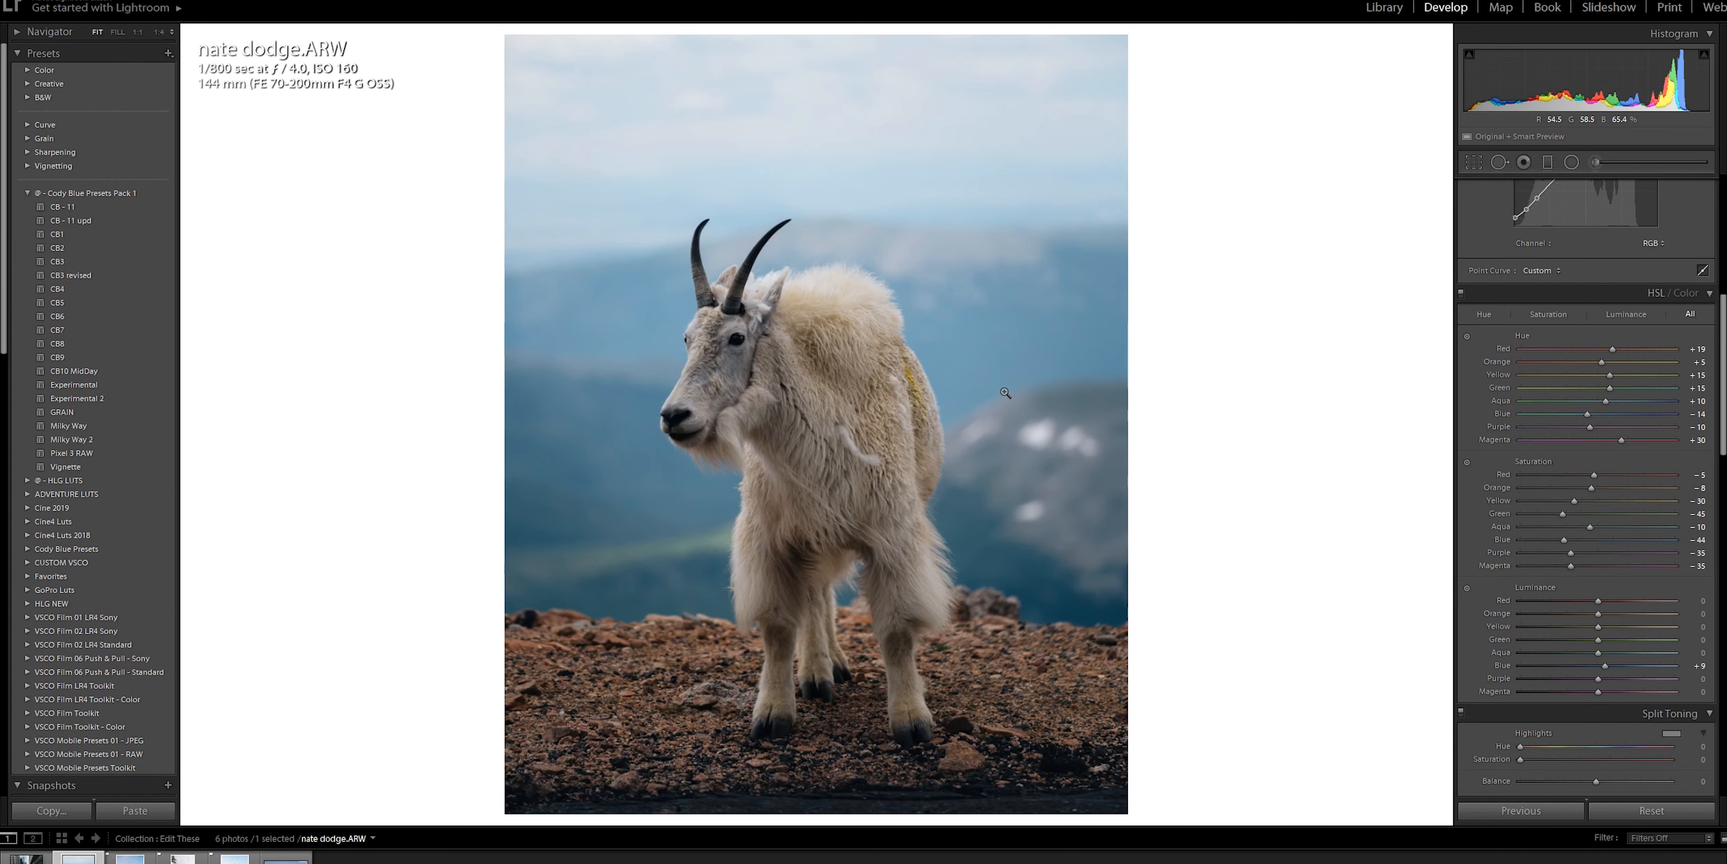
{"action": "key", "text": "backslash"}
{"action": "key", "text": "backslash"}
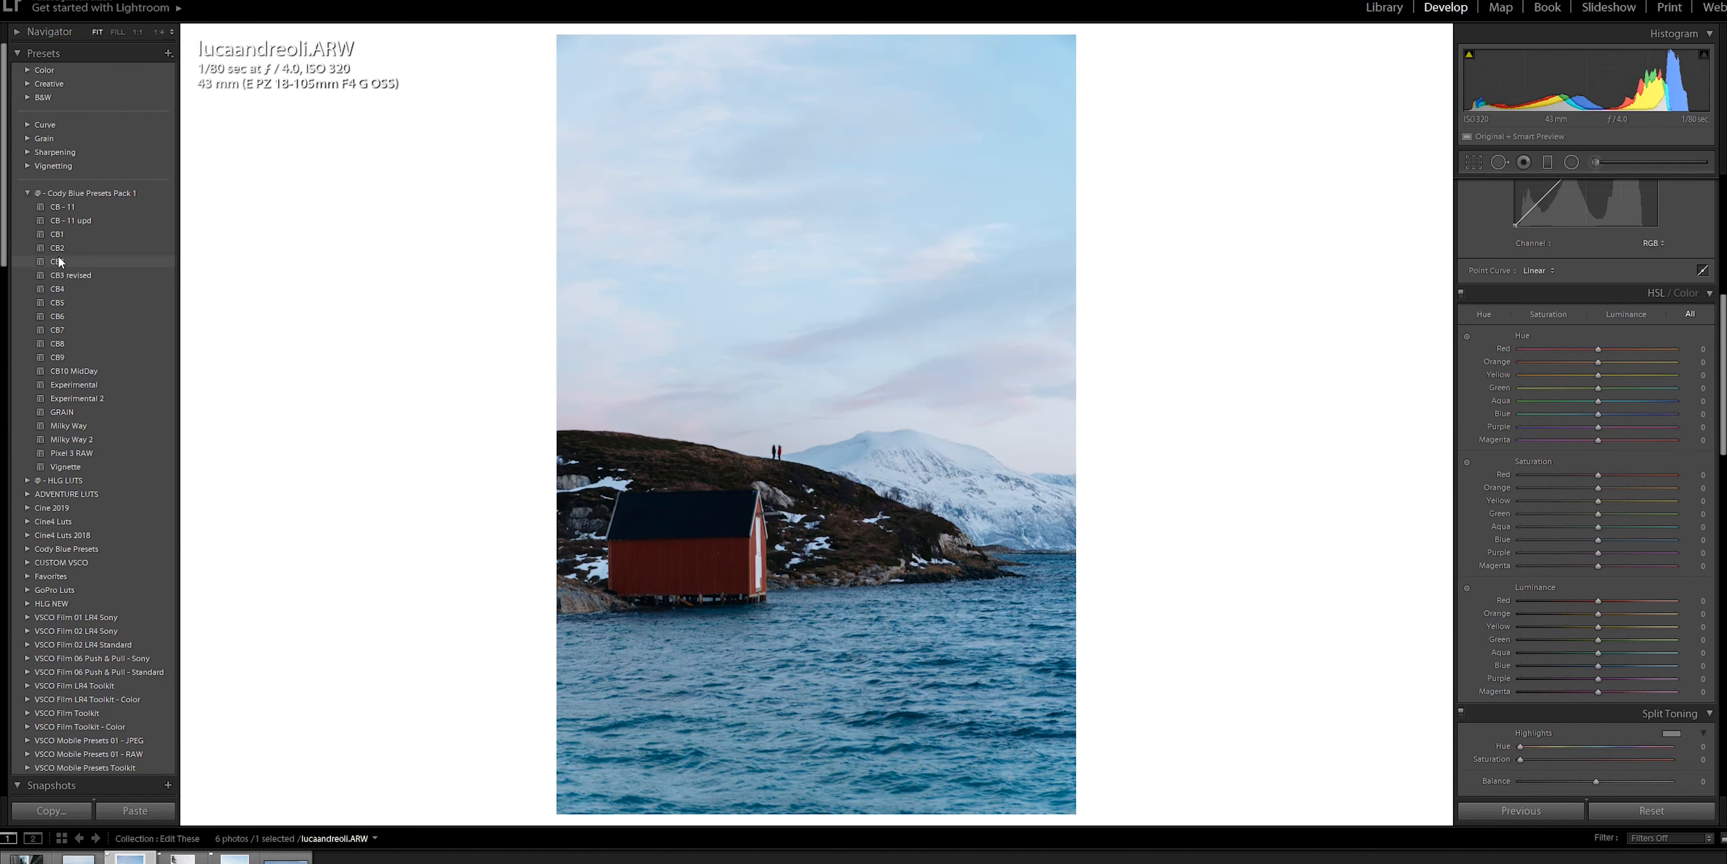
Apply the CB3 revised preset to the red cabin photo and reset its Purple and Magenta saturation to 0.
{"action": "left_click", "coordinate": [61, 275]}
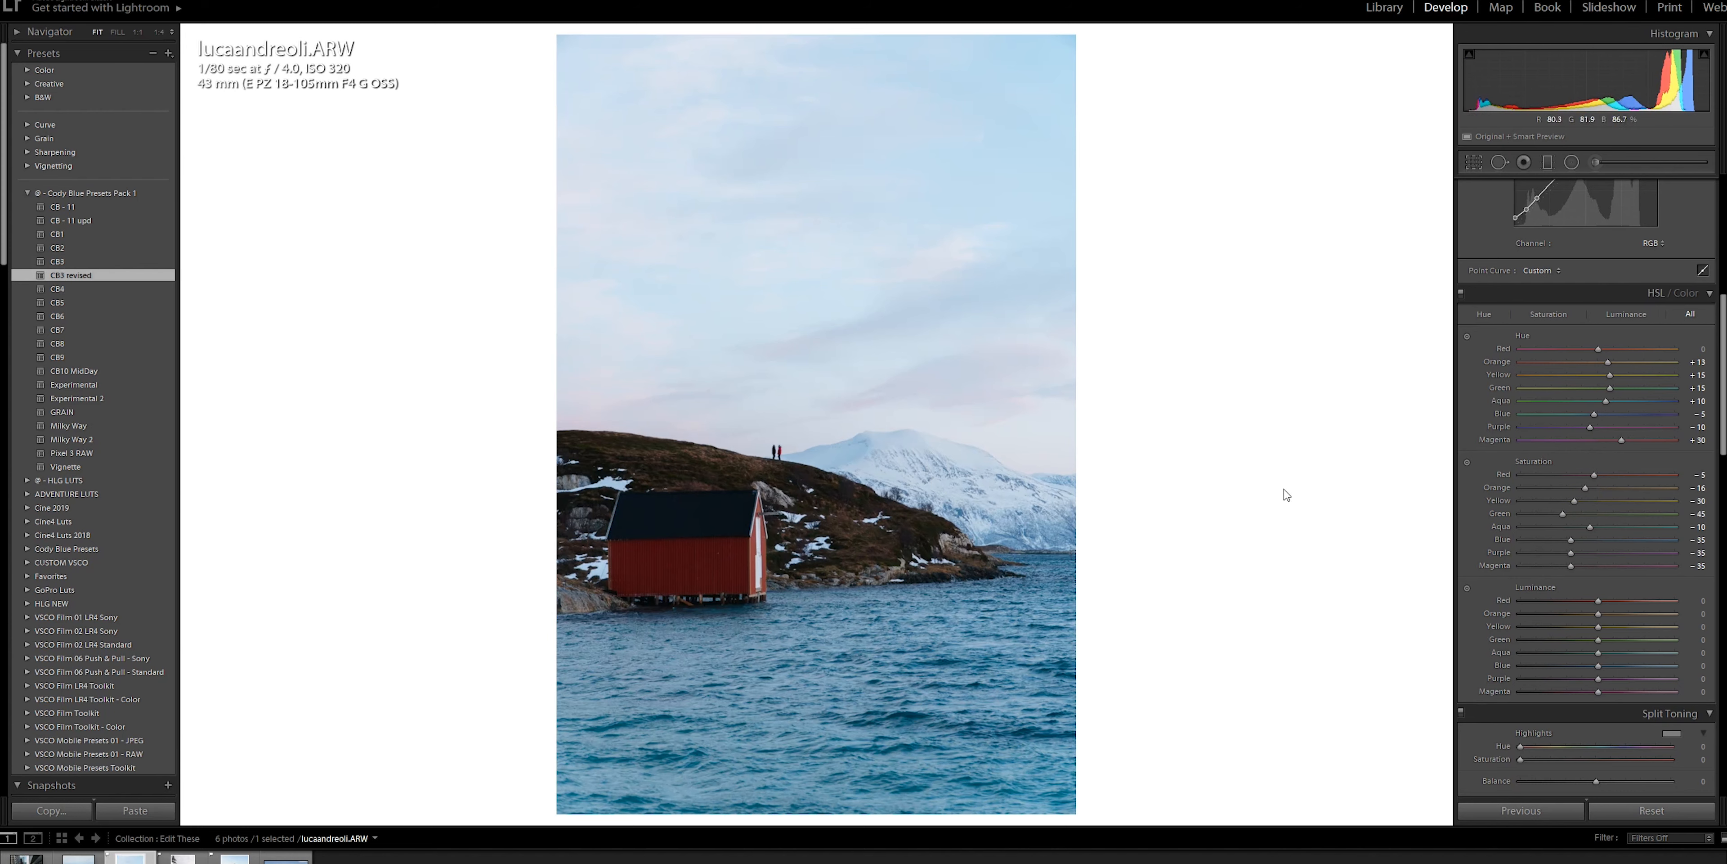
{"action": "scroll", "coordinate": [1503, 520], "scroll_direction": "up", "scroll_amount": 7}
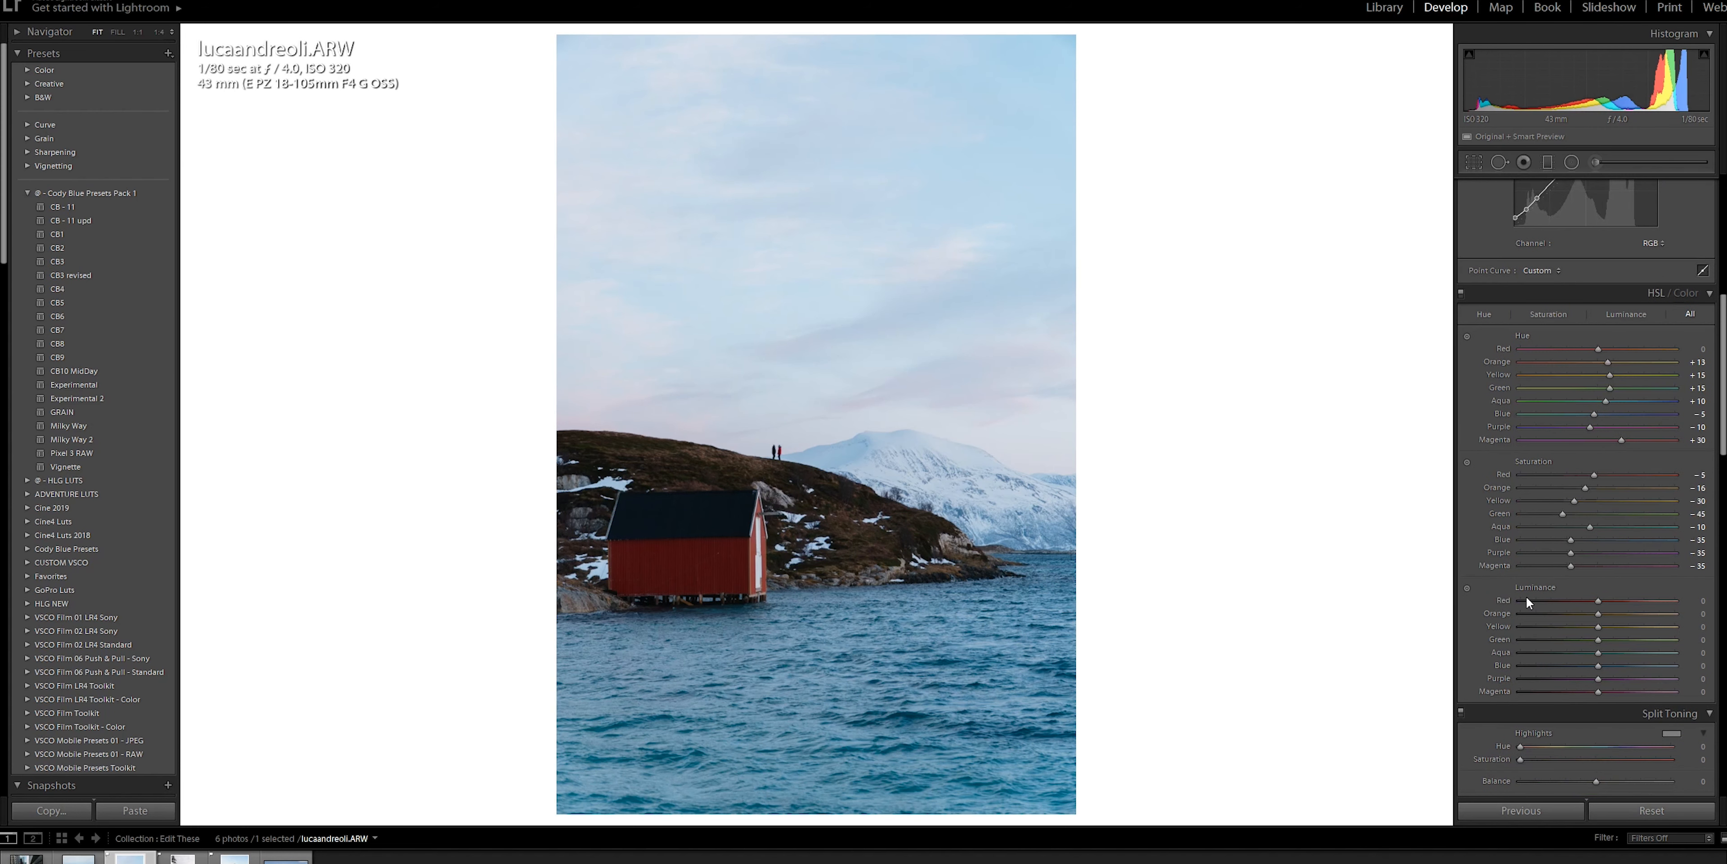
{"action": "double_click", "coordinate": [1571, 551]}
Set the cabin photo's Exposure to -0.39, Shadows to +39, Blacks to +41 and the white balance temperature to about 6750.
{"action": "scroll", "coordinate": [1536, 533], "scroll_direction": "up", "scroll_amount": 5}
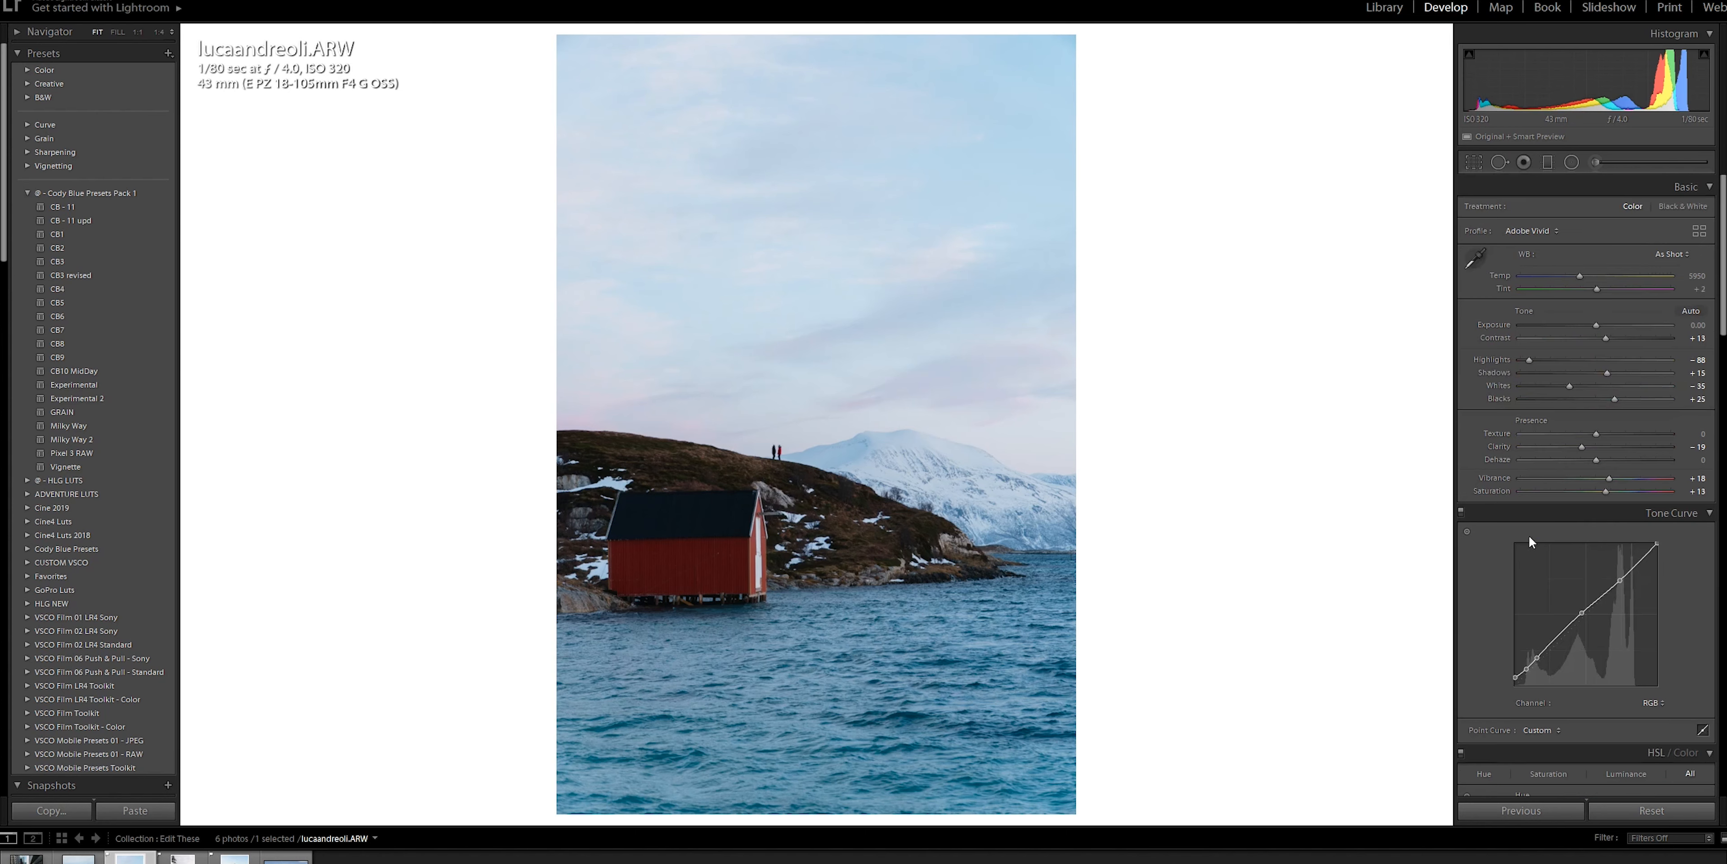
{"action": "left_click_drag", "start_coordinate": [1594, 325], "coordinate": [1588, 325]}
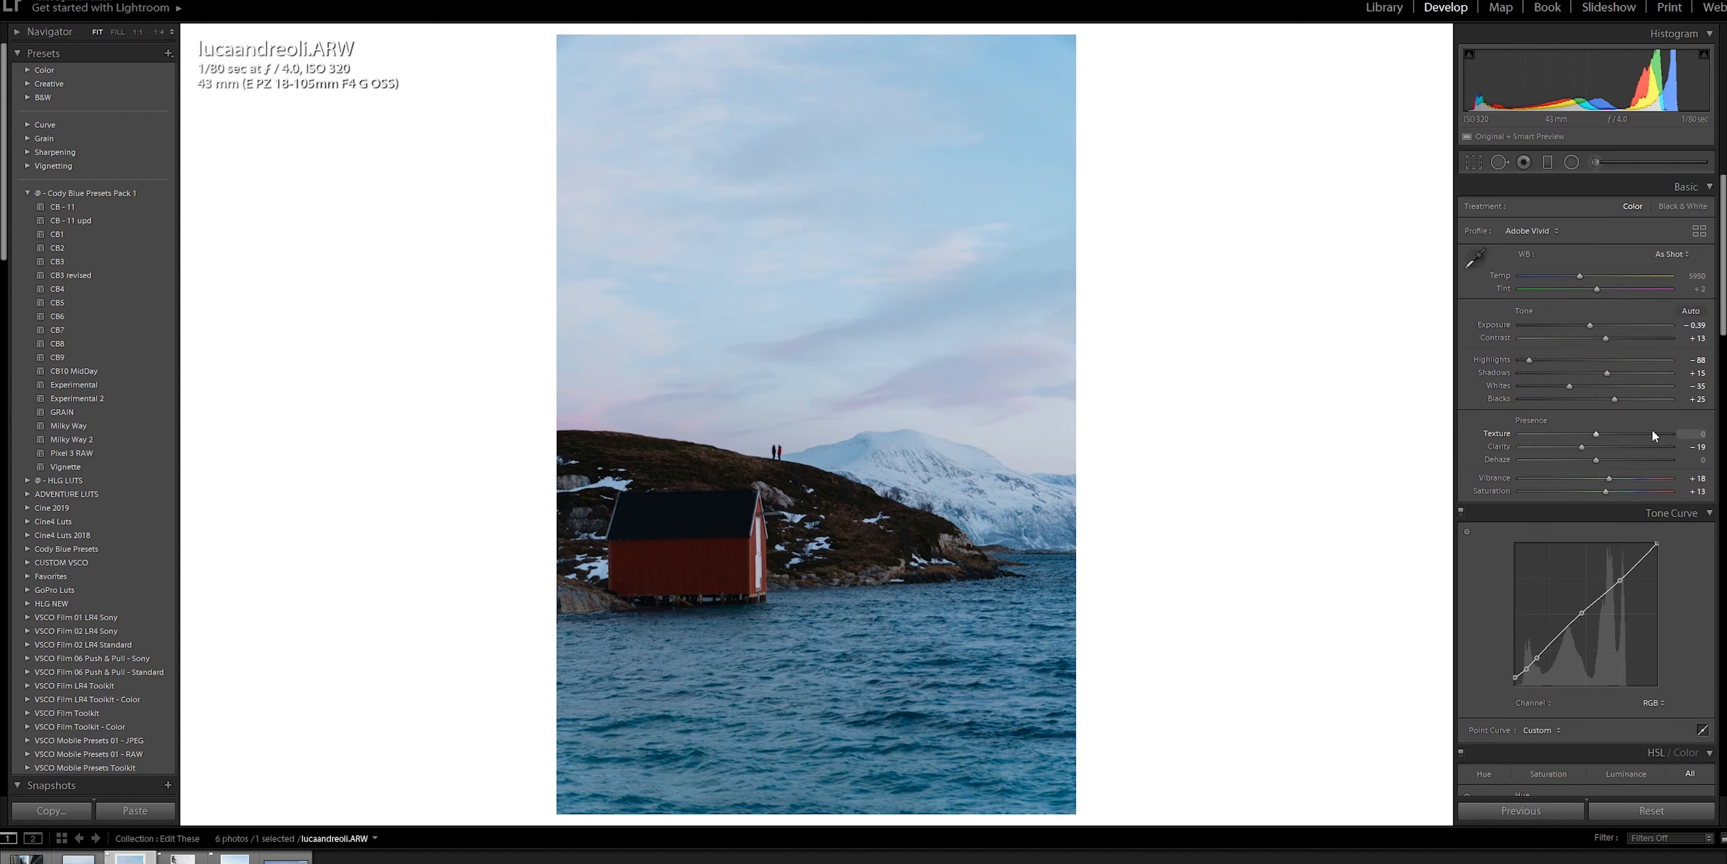
{"action": "left_click_drag", "start_coordinate": [1608, 374], "coordinate": [1627, 399]}
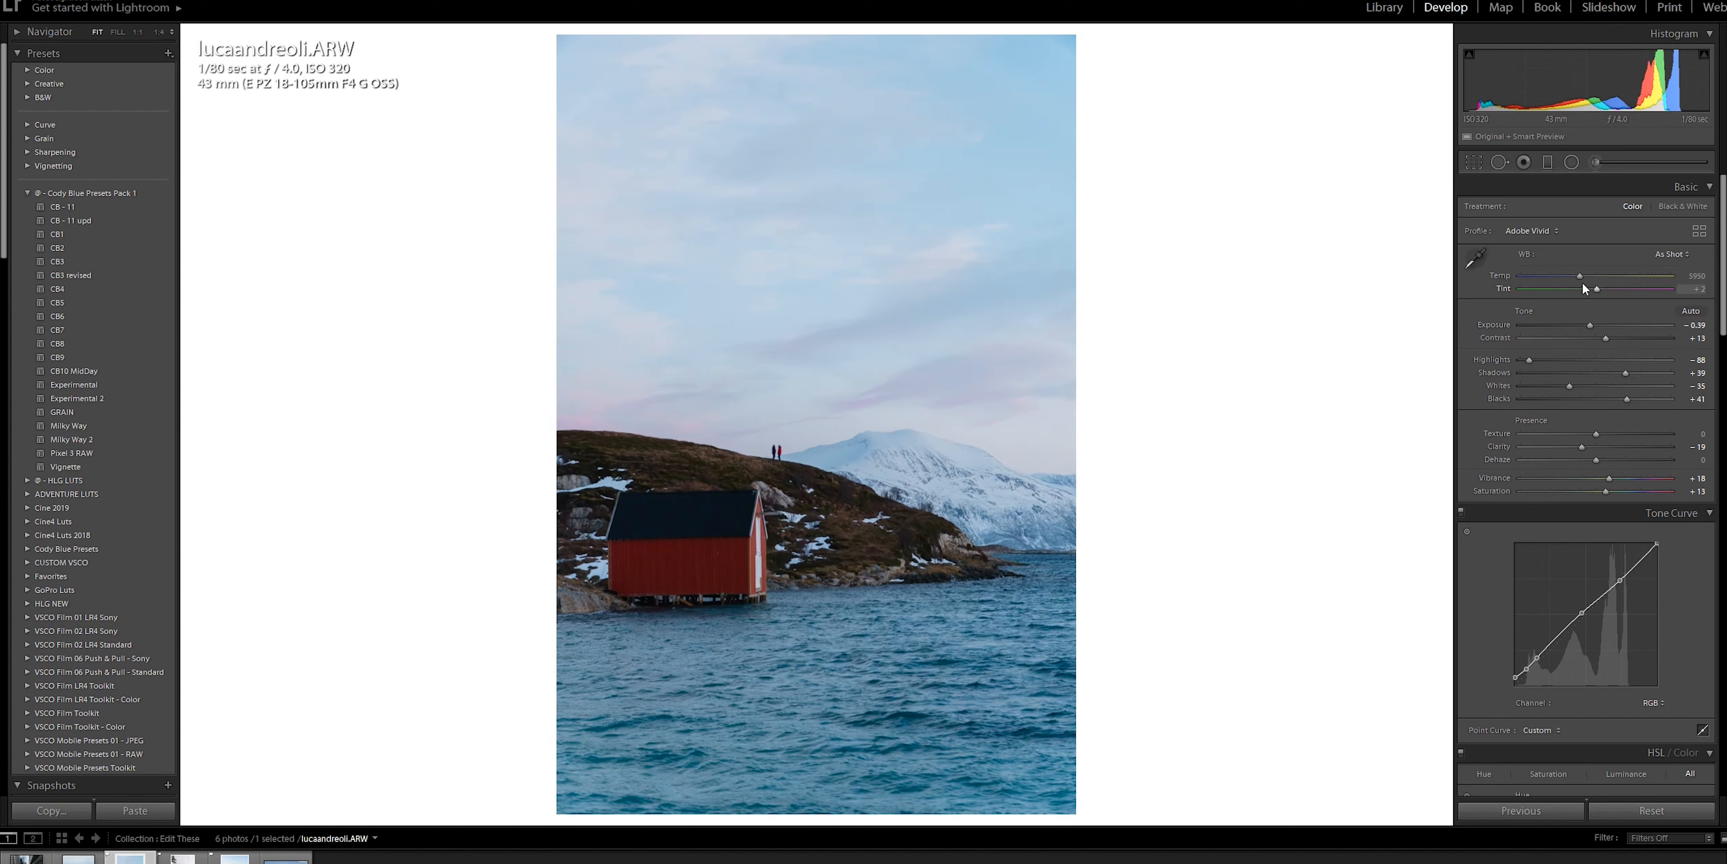
{"action": "left_click_drag", "start_coordinate": [1581, 275], "coordinate": [1591, 275]}
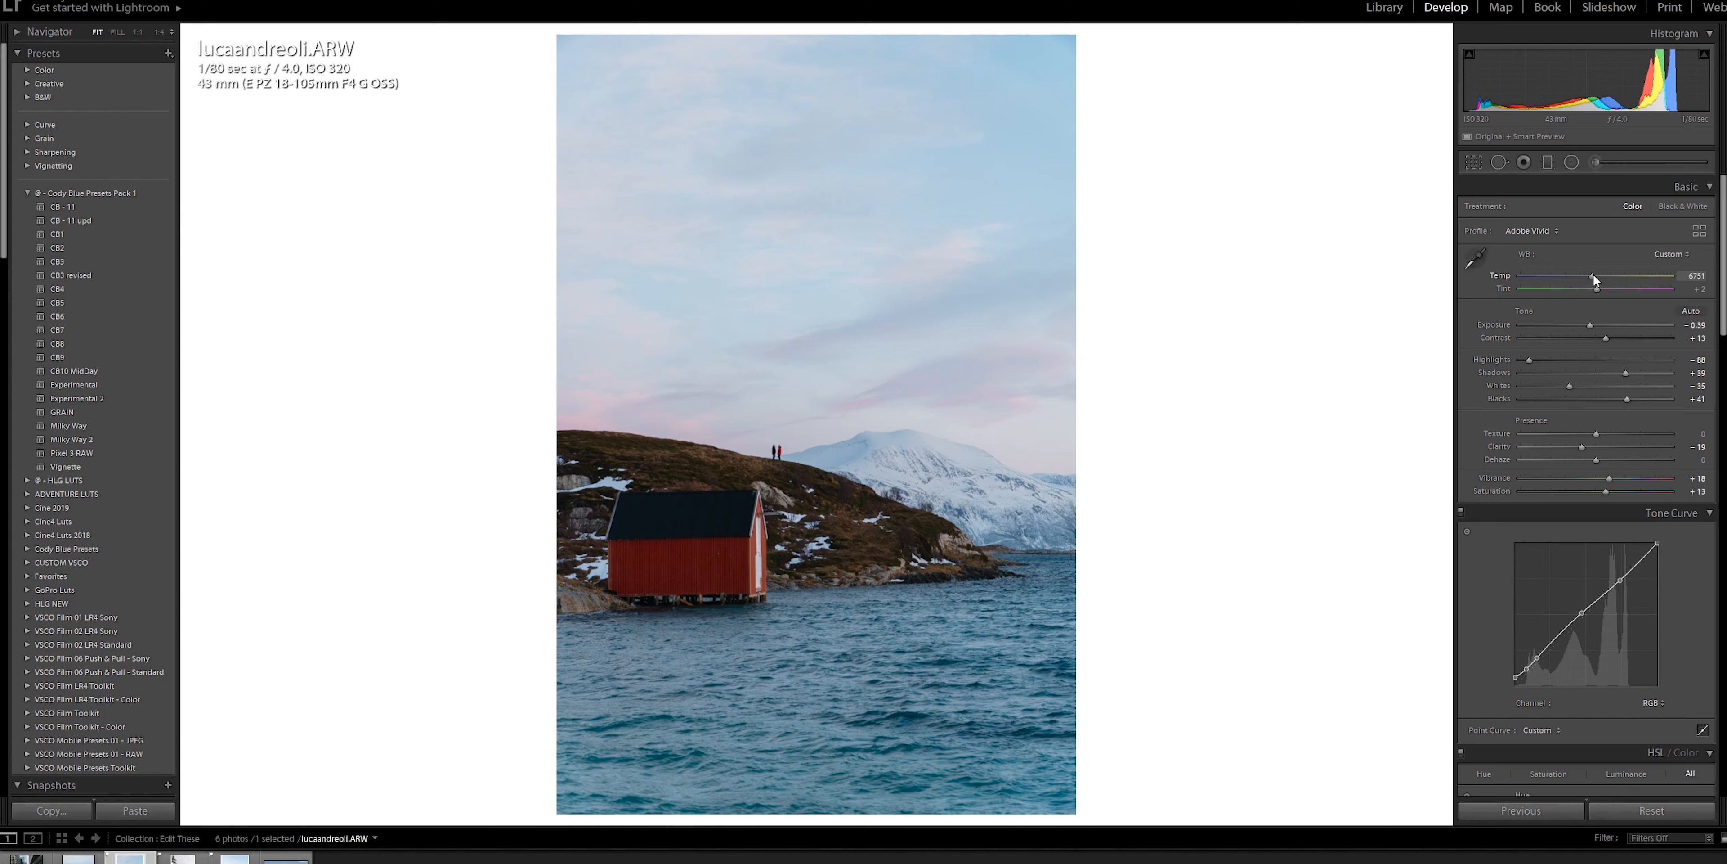
Set the cabin photo's Vibrance to +21, overall Saturation to +16 and the HSL Red saturation to +14.
{"action": "scroll", "coordinate": [1594, 275], "scroll_direction": "down", "scroll_amount": 3}
{"action": "left_click_drag", "start_coordinate": [1605, 337], "coordinate": [1611, 338]}
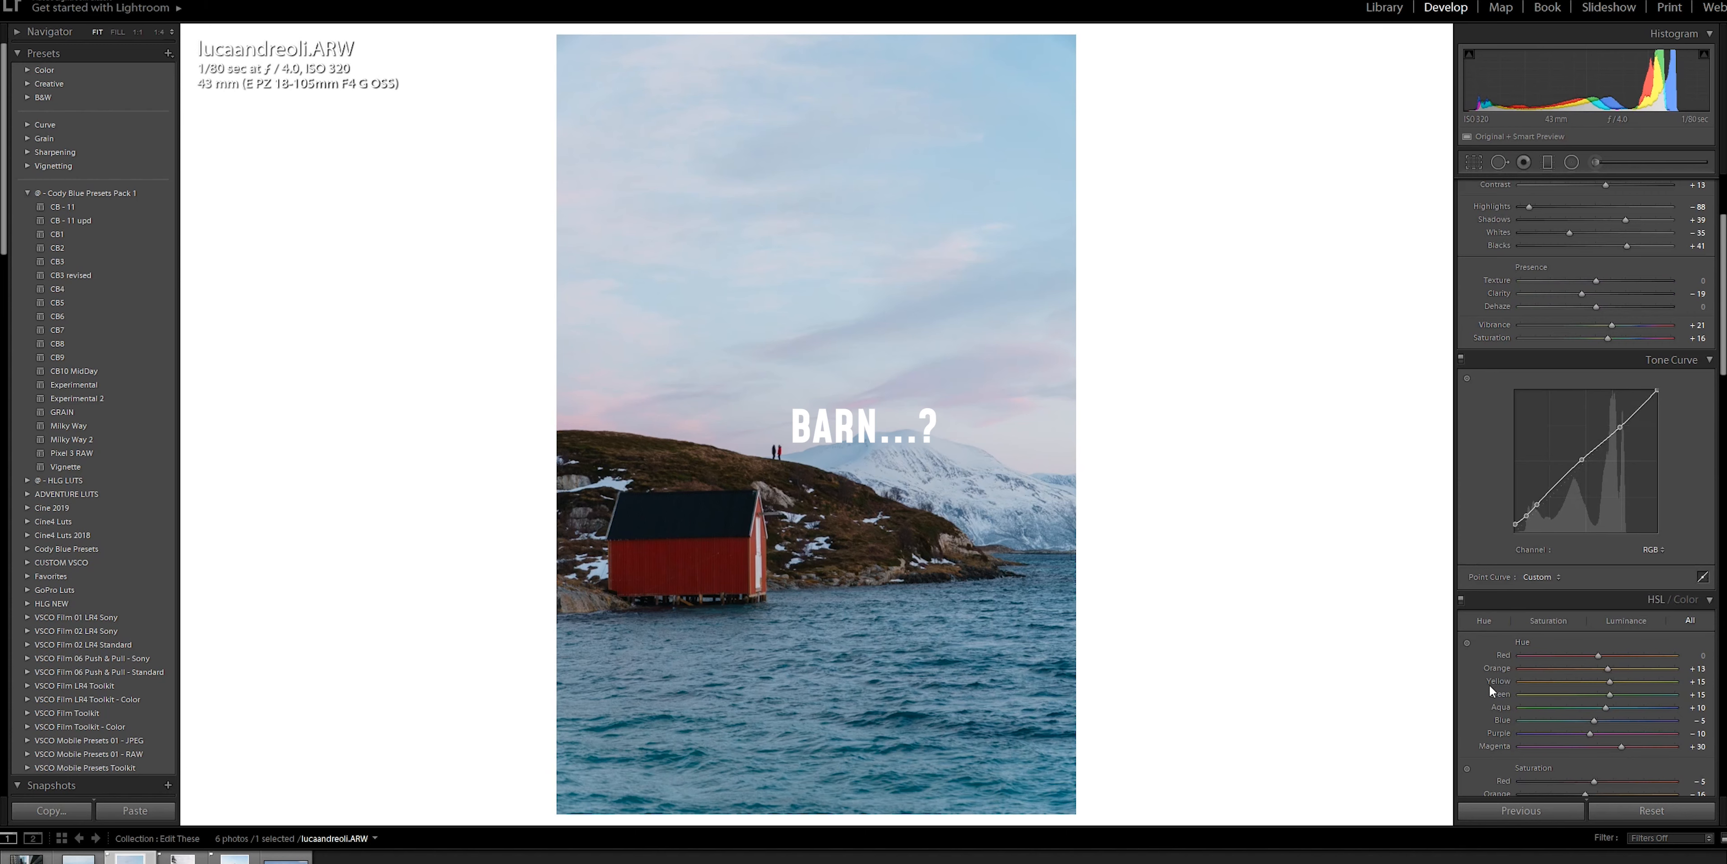
{"action": "scroll", "coordinate": [1481, 688], "scroll_direction": "down", "scroll_amount": 4}
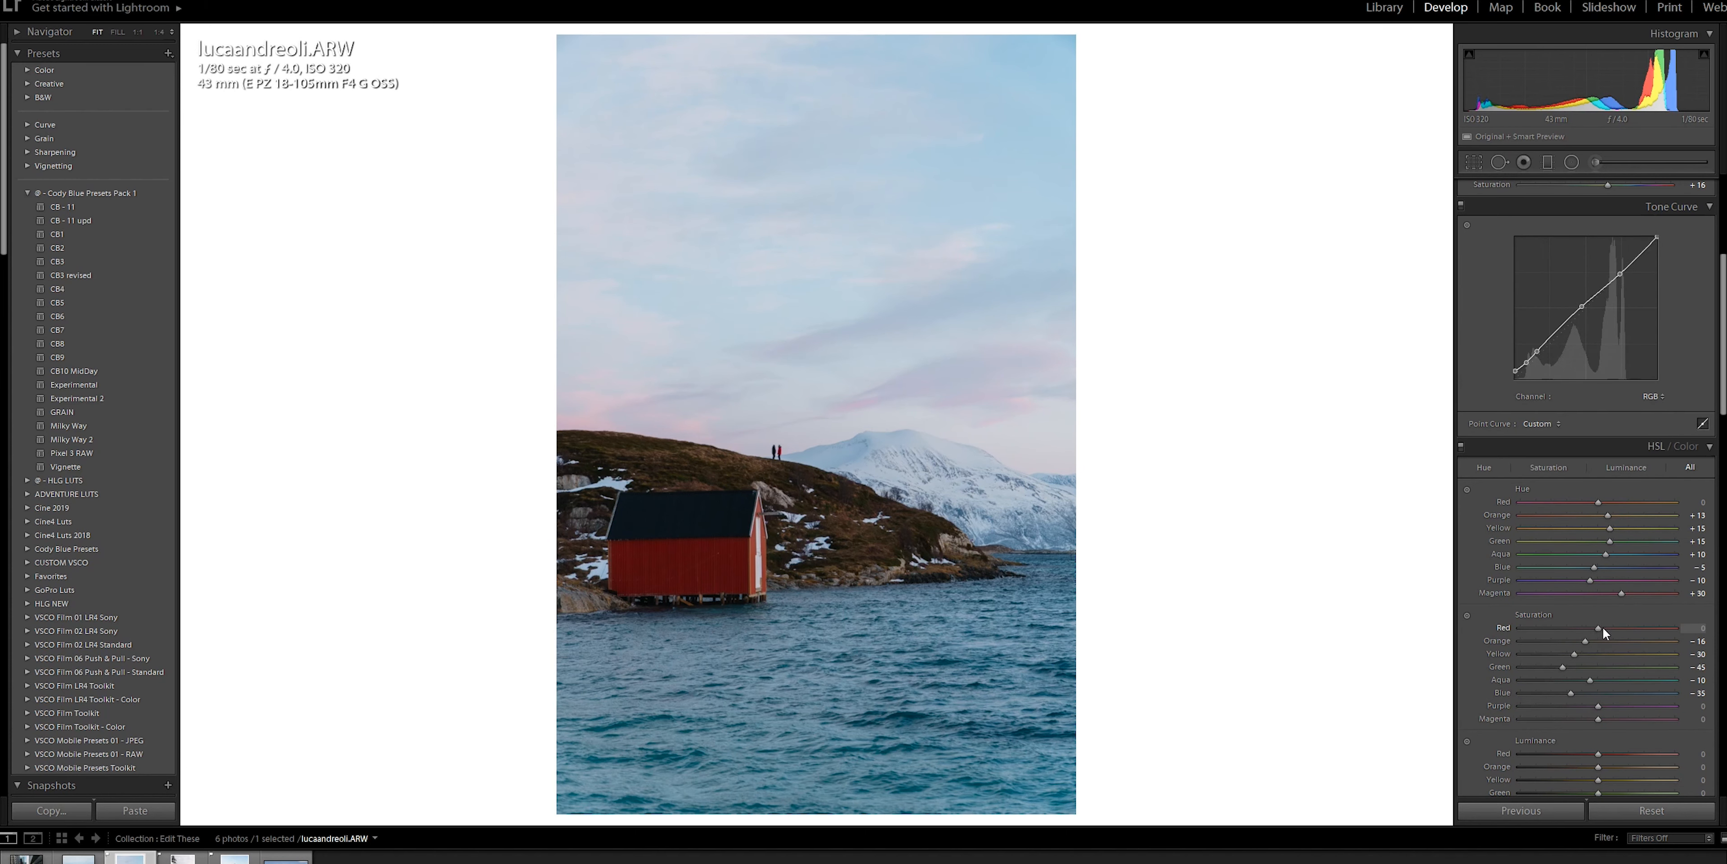
Place an inverted radial filter around the red cabin and set its exposure to 0.22.
{"action": "left_click", "coordinate": [1572, 162]}
{"action": "left_click_drag", "start_coordinate": [671, 538], "coordinate": [810, 647]}
{"action": "left_click", "coordinate": [1509, 508]}
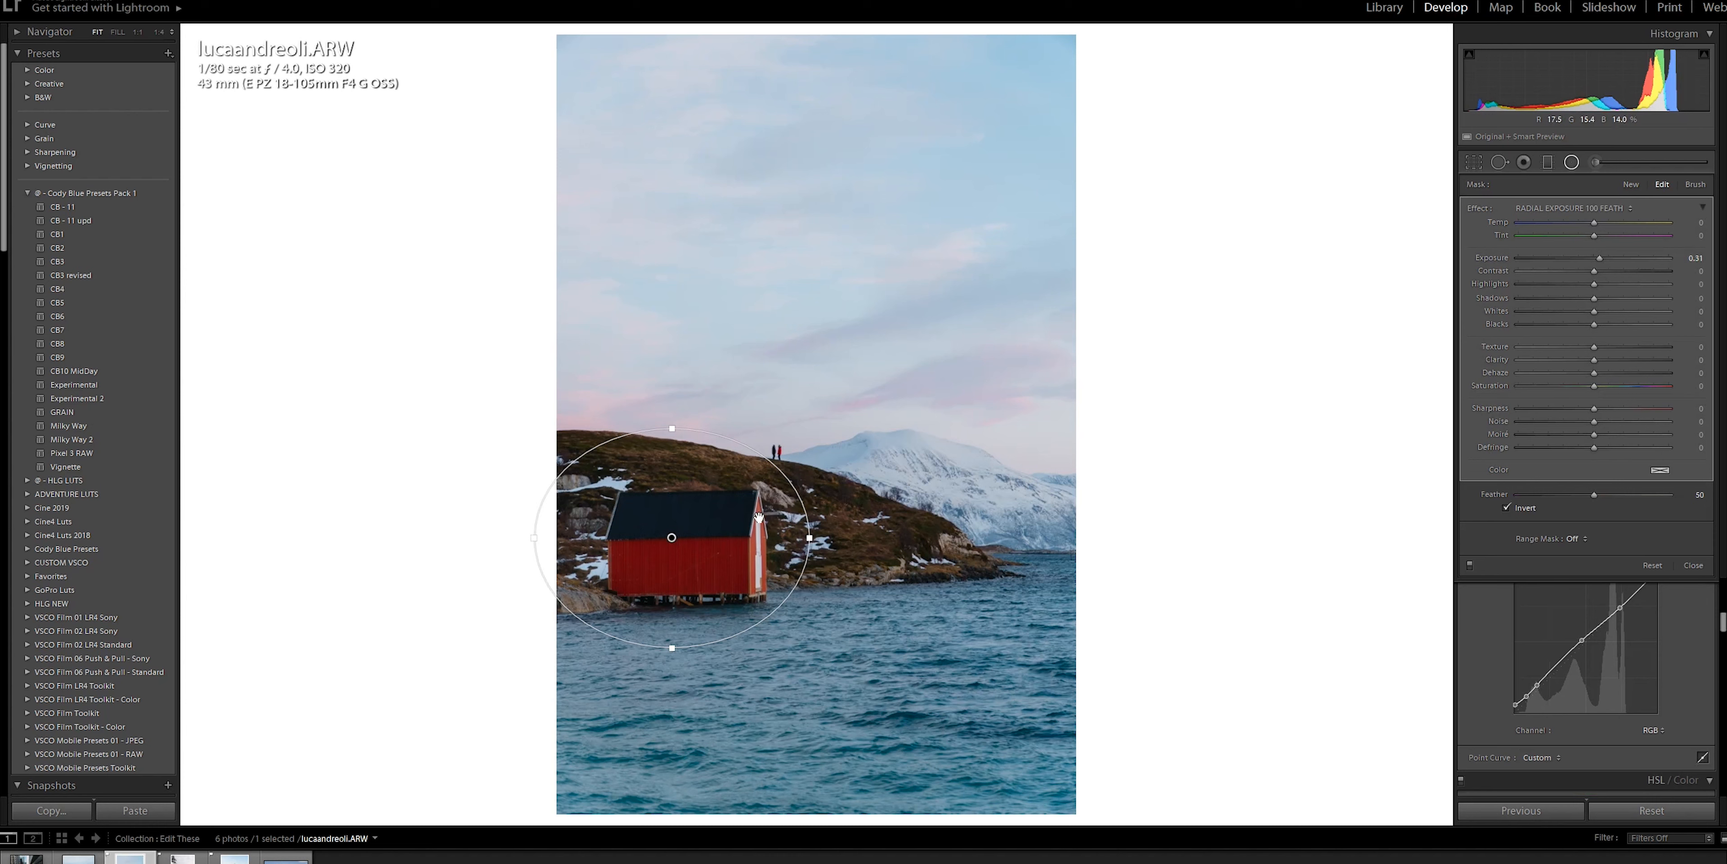
{"action": "left_click_drag", "start_coordinate": [672, 537], "coordinate": [687, 543]}
{"action": "left_click_drag", "start_coordinate": [1600, 259], "coordinate": [1598, 259]}
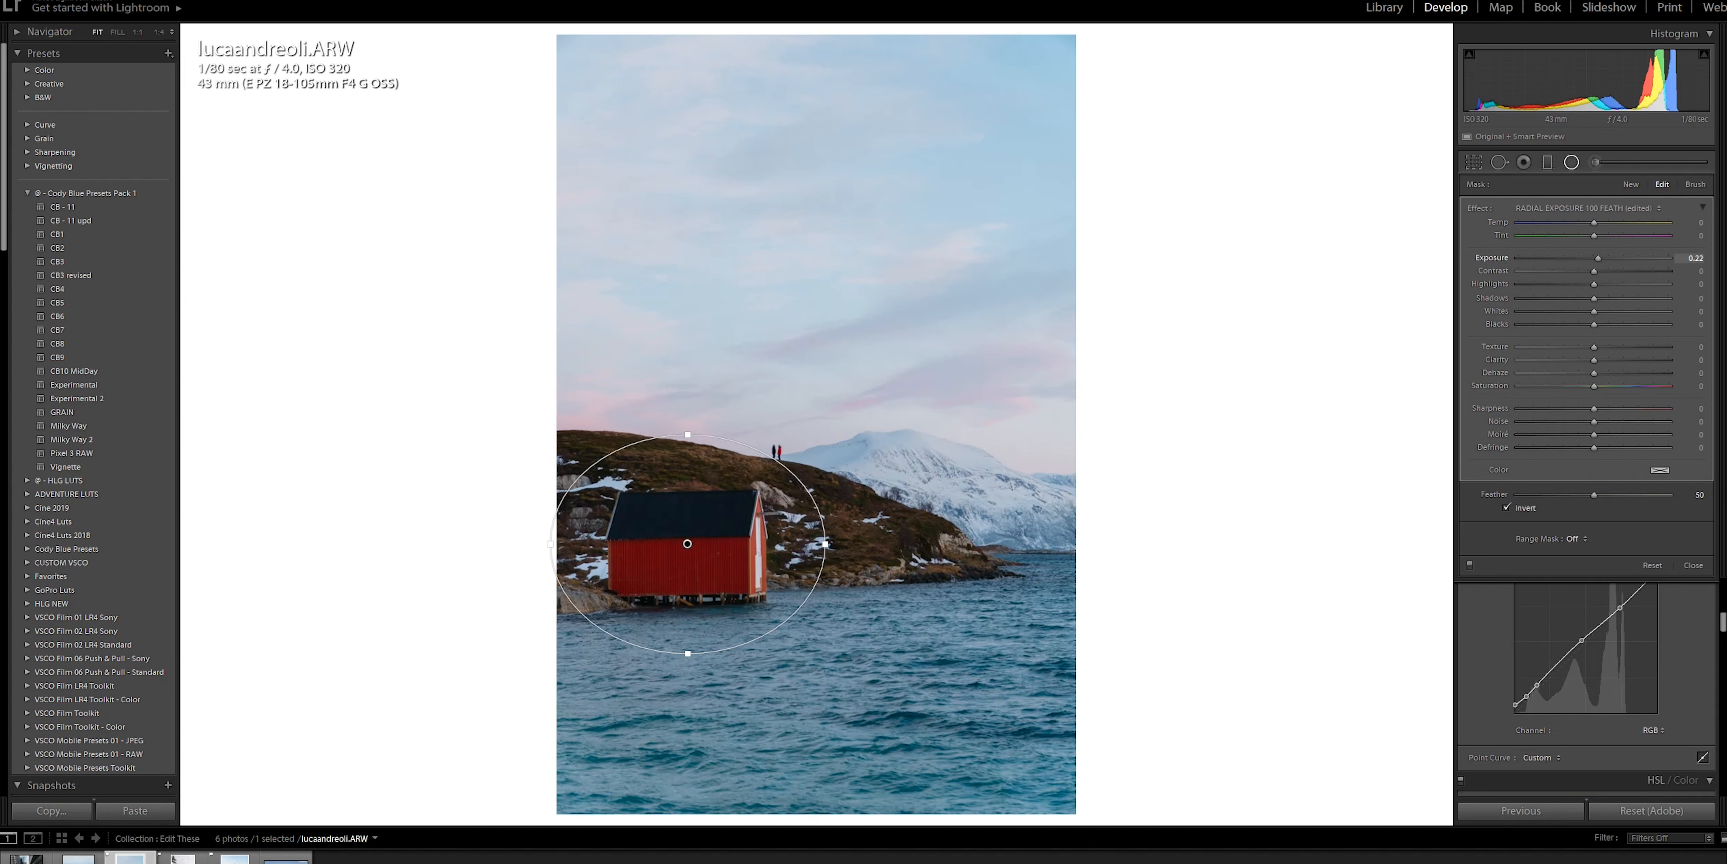
Add a second, small inverted radial filter with exposure 0.31 around the two people on the hill.
{"action": "left_click", "coordinate": [1629, 185]}
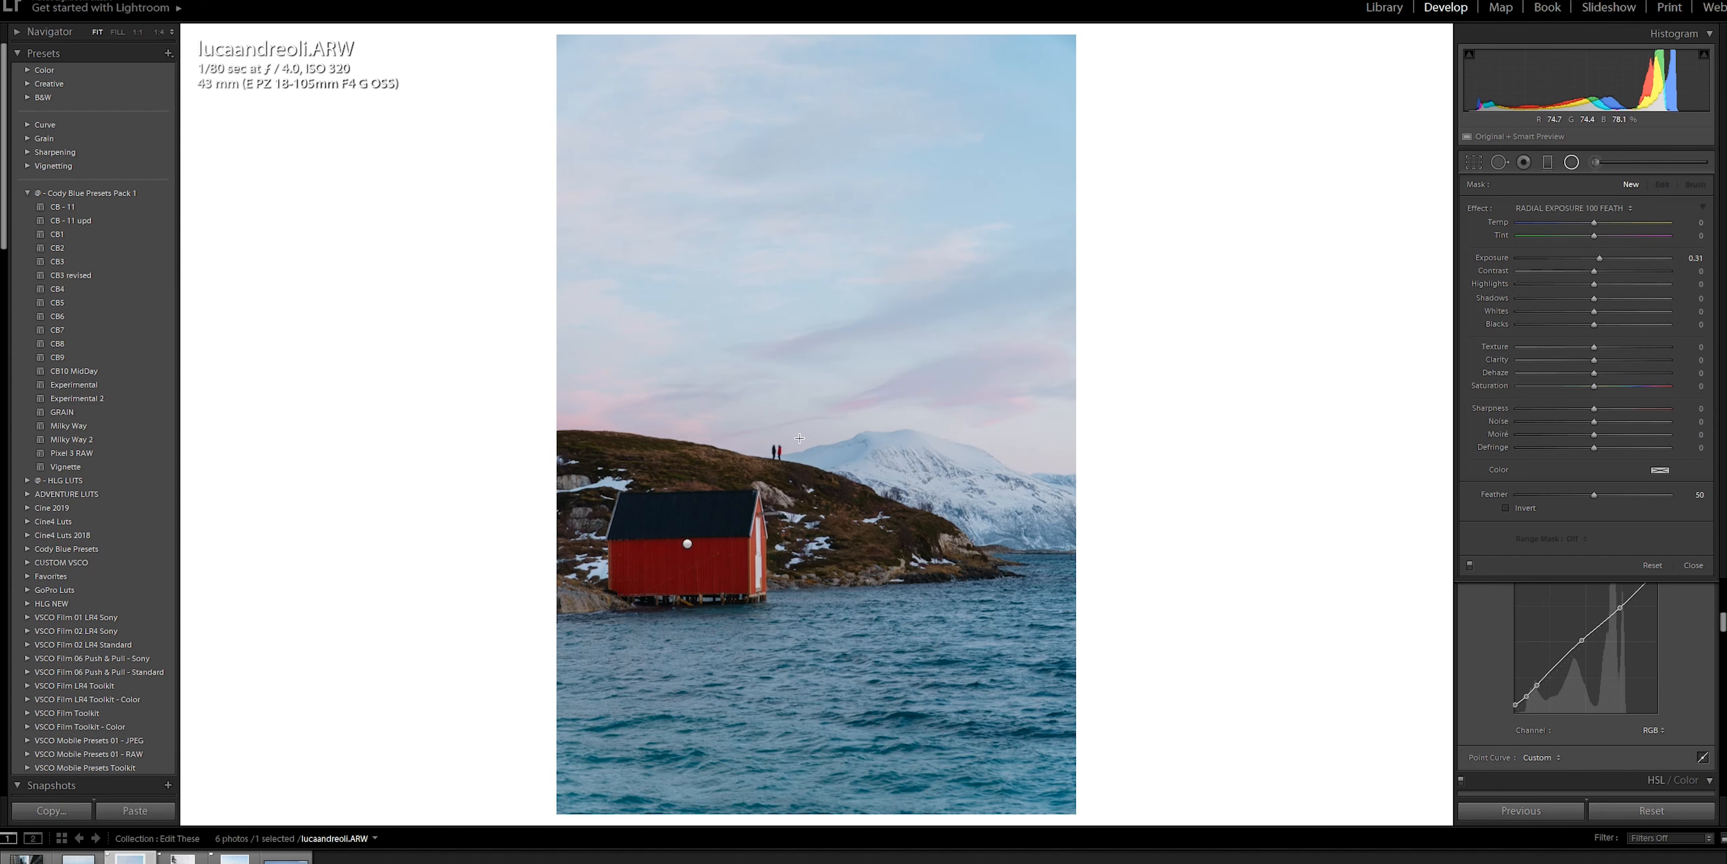
{"action": "left_click_drag", "start_coordinate": [776, 452], "coordinate": [826, 497]}
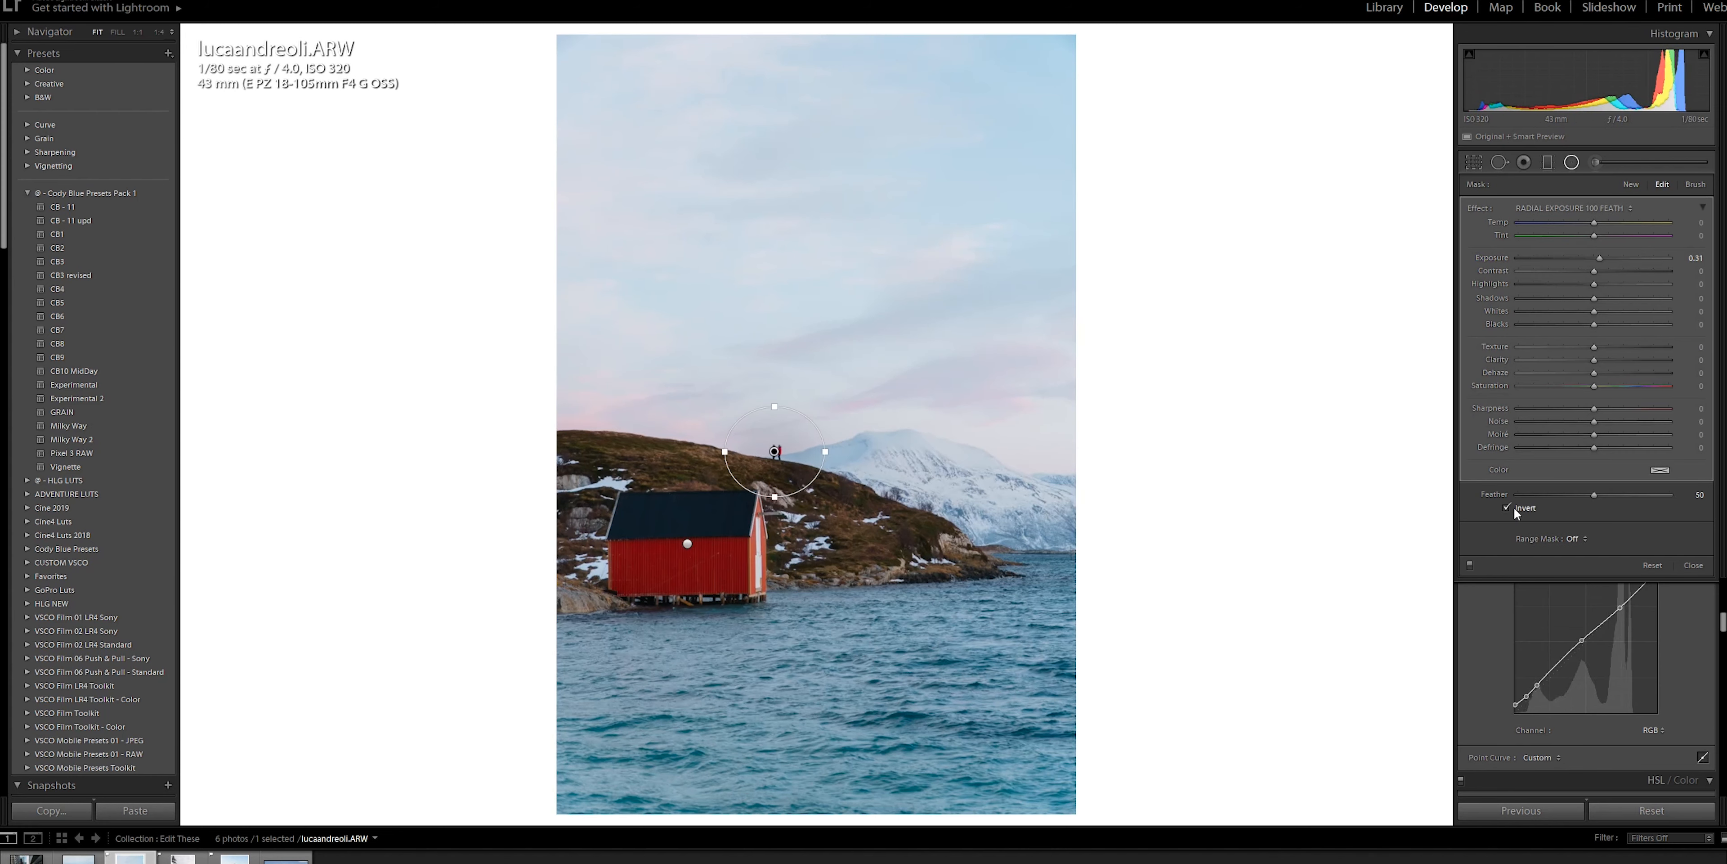
{"action": "left_click", "coordinate": [1514, 507]}
{"action": "key", "text": "Return"}
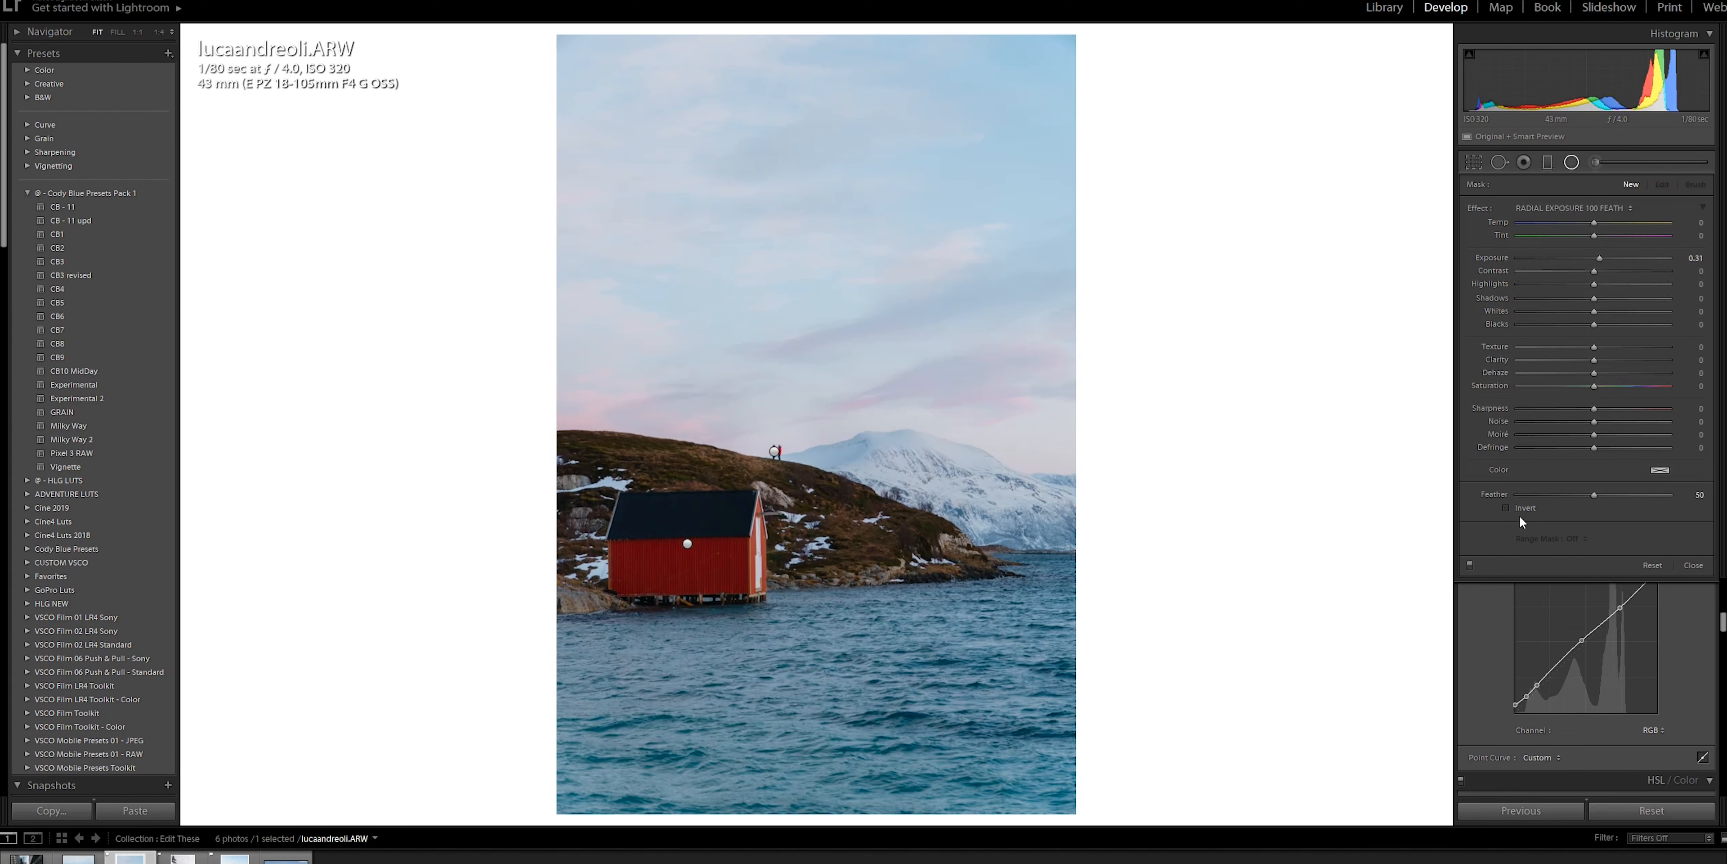
Compare the cabin photo with and without the two radial filters, and finish the filters.
{"action": "left_click", "coordinate": [1470, 566]}
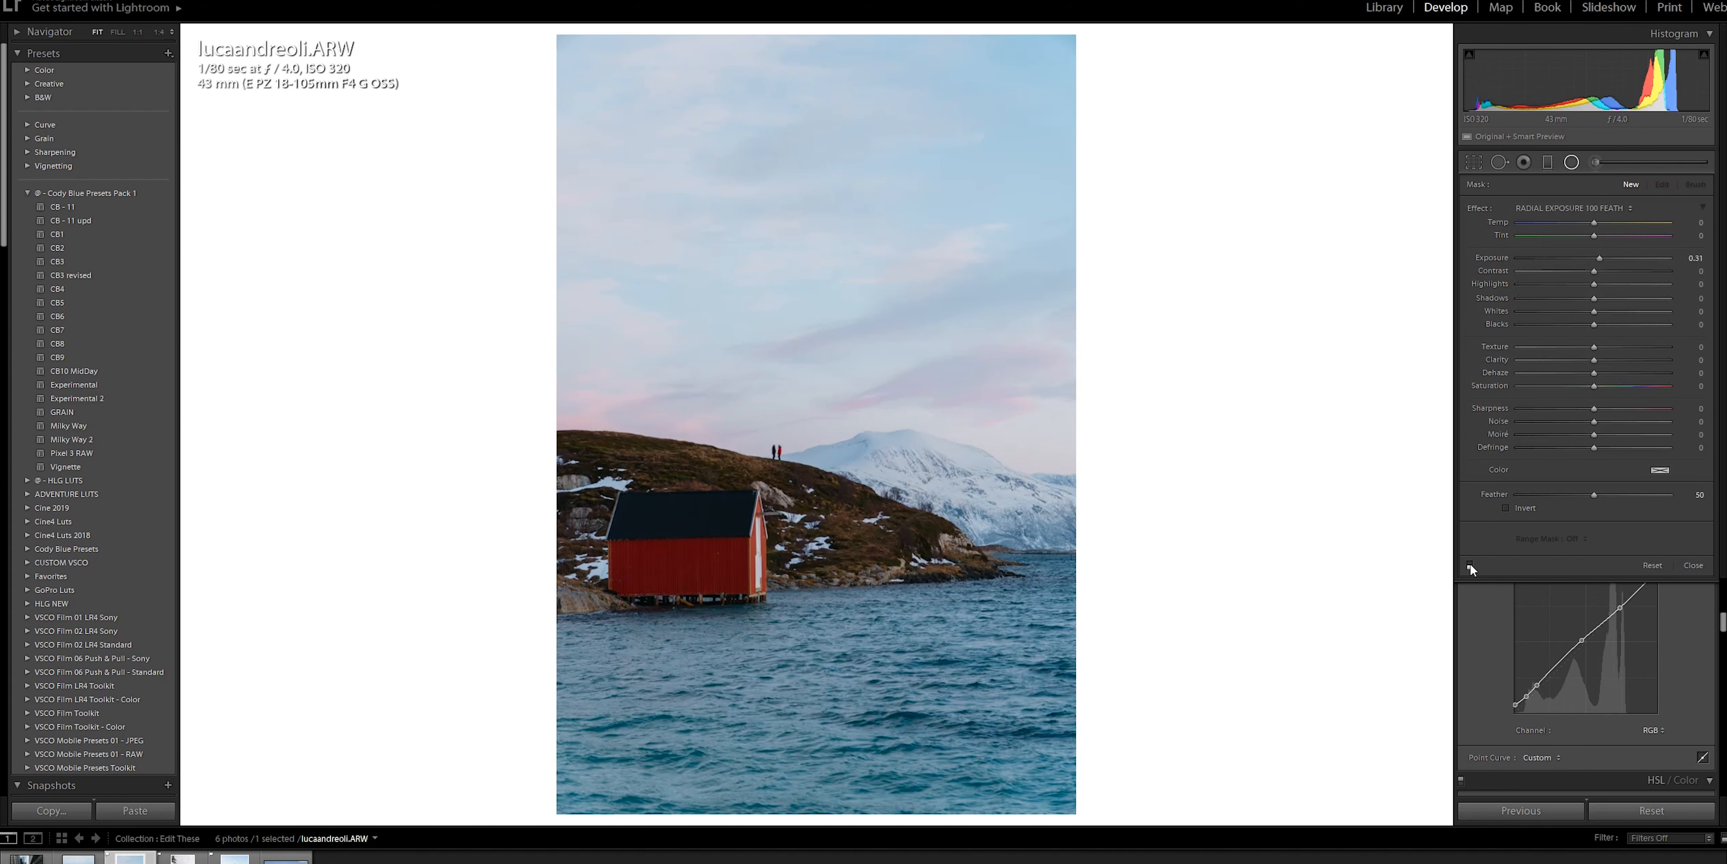
{"action": "left_click", "coordinate": [1470, 566]}
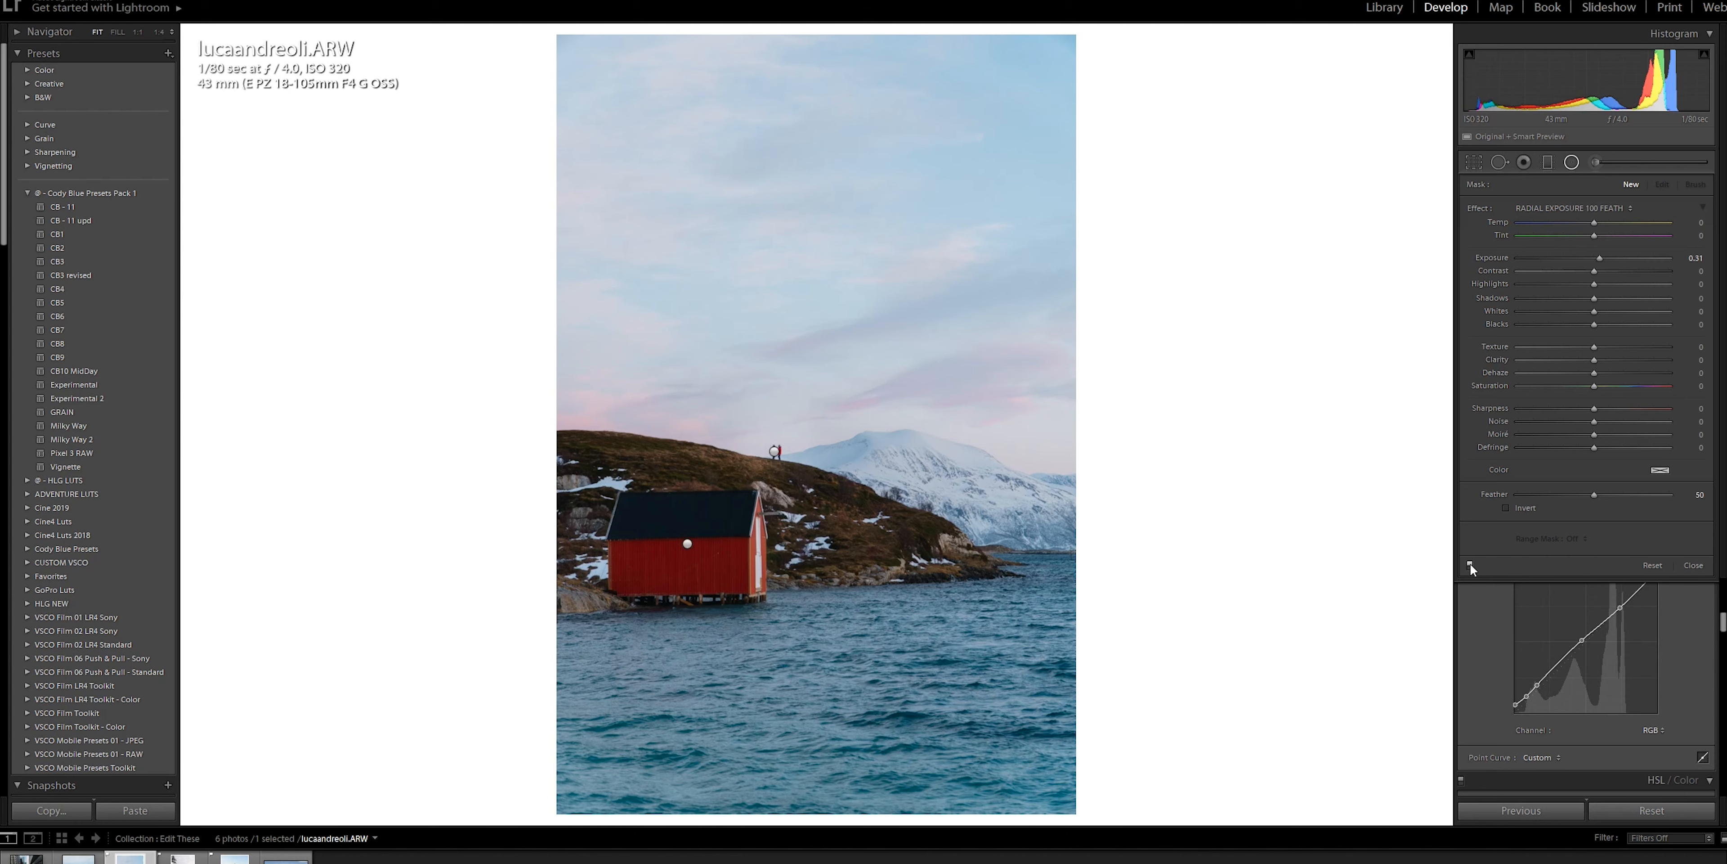
{"action": "key", "text": "shift+m"}
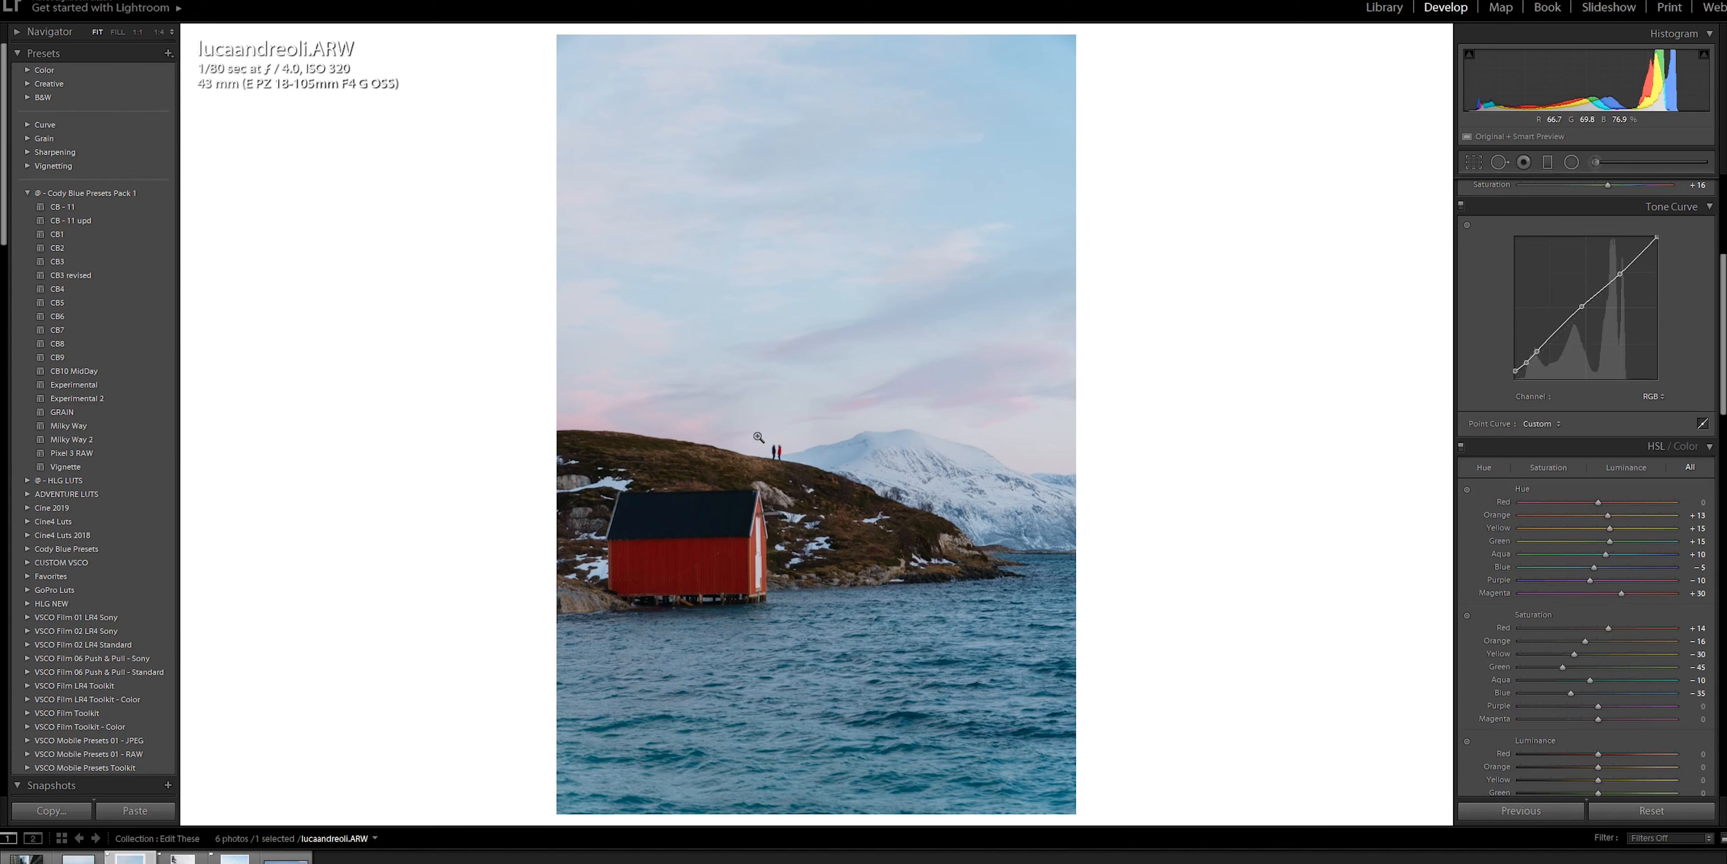
Straighten the cabin photo slightly and crop it to 4 x 5 / 8 x 10, keeping the cabin, people and mountain in frame.
{"action": "key", "text": "r"}
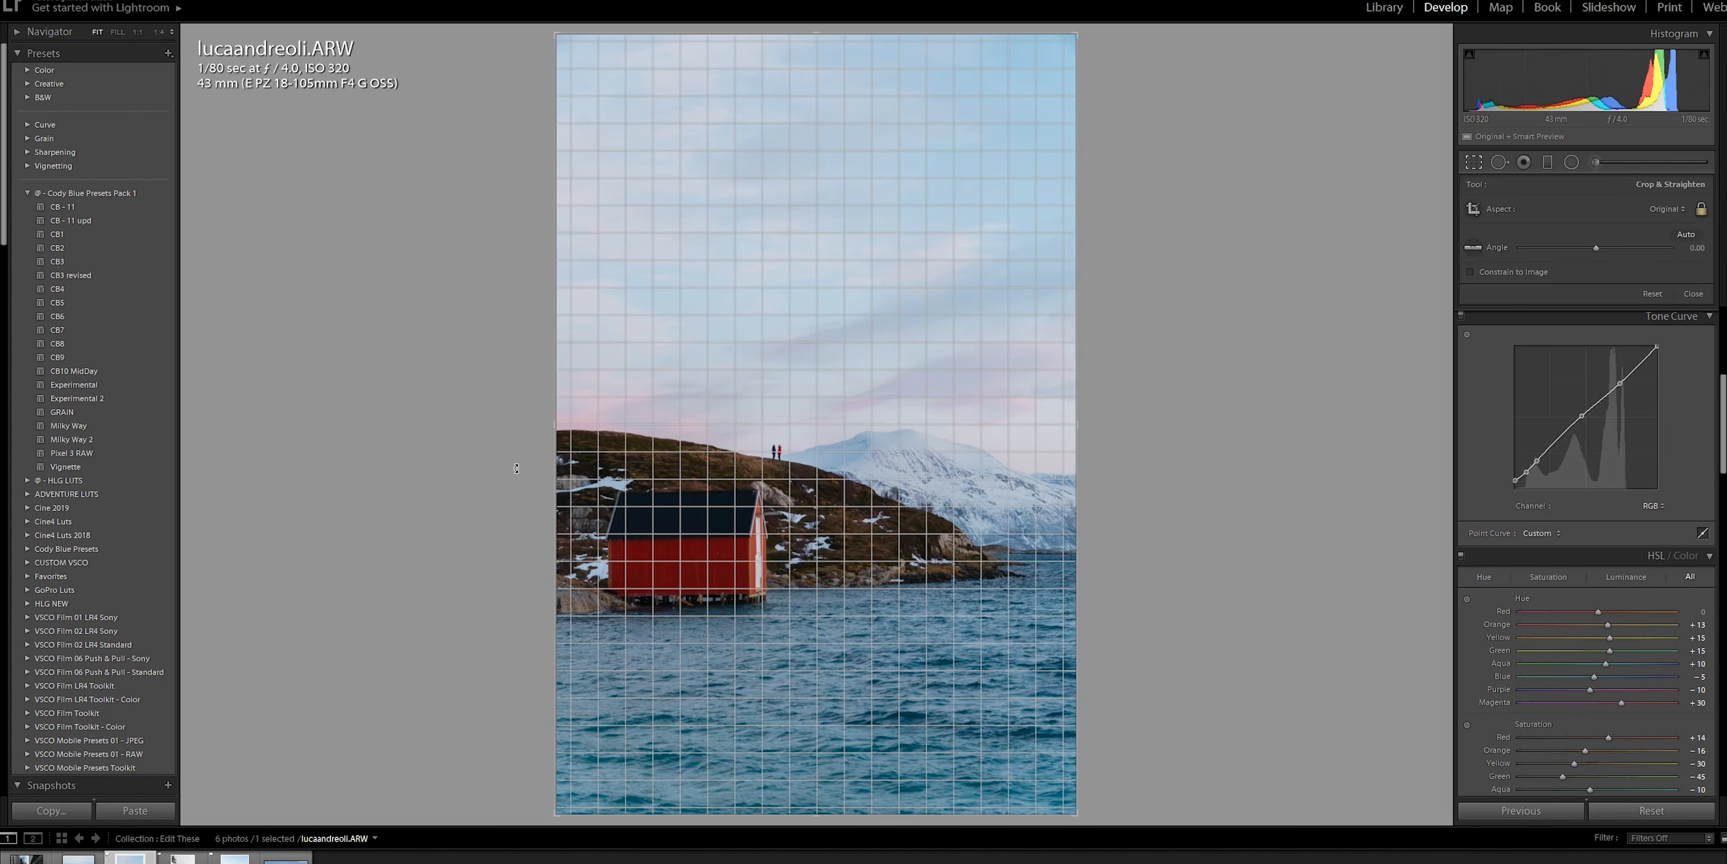
{"action": "key", "text": "r"}
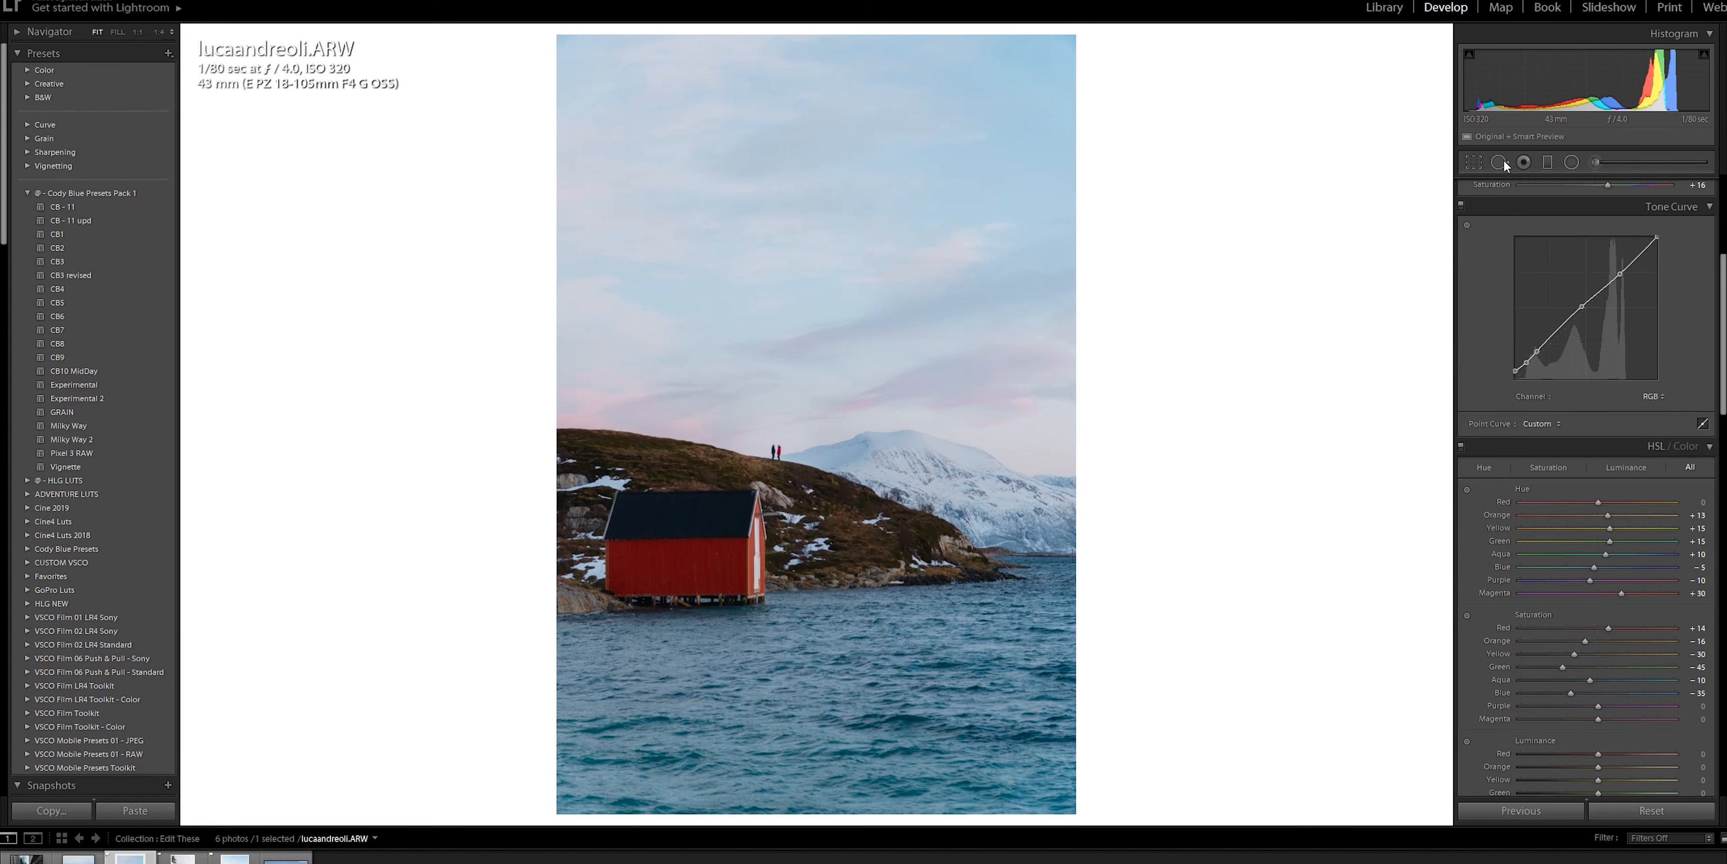
{"action": "left_click", "coordinate": [1476, 162]}
{"action": "left_click", "coordinate": [1660, 209]}
{"action": "left_click", "coordinate": [1656, 298]}
{"action": "left_click_drag", "start_coordinate": [867, 464], "coordinate": [938, 389]}
{"action": "key", "text": "Return"}
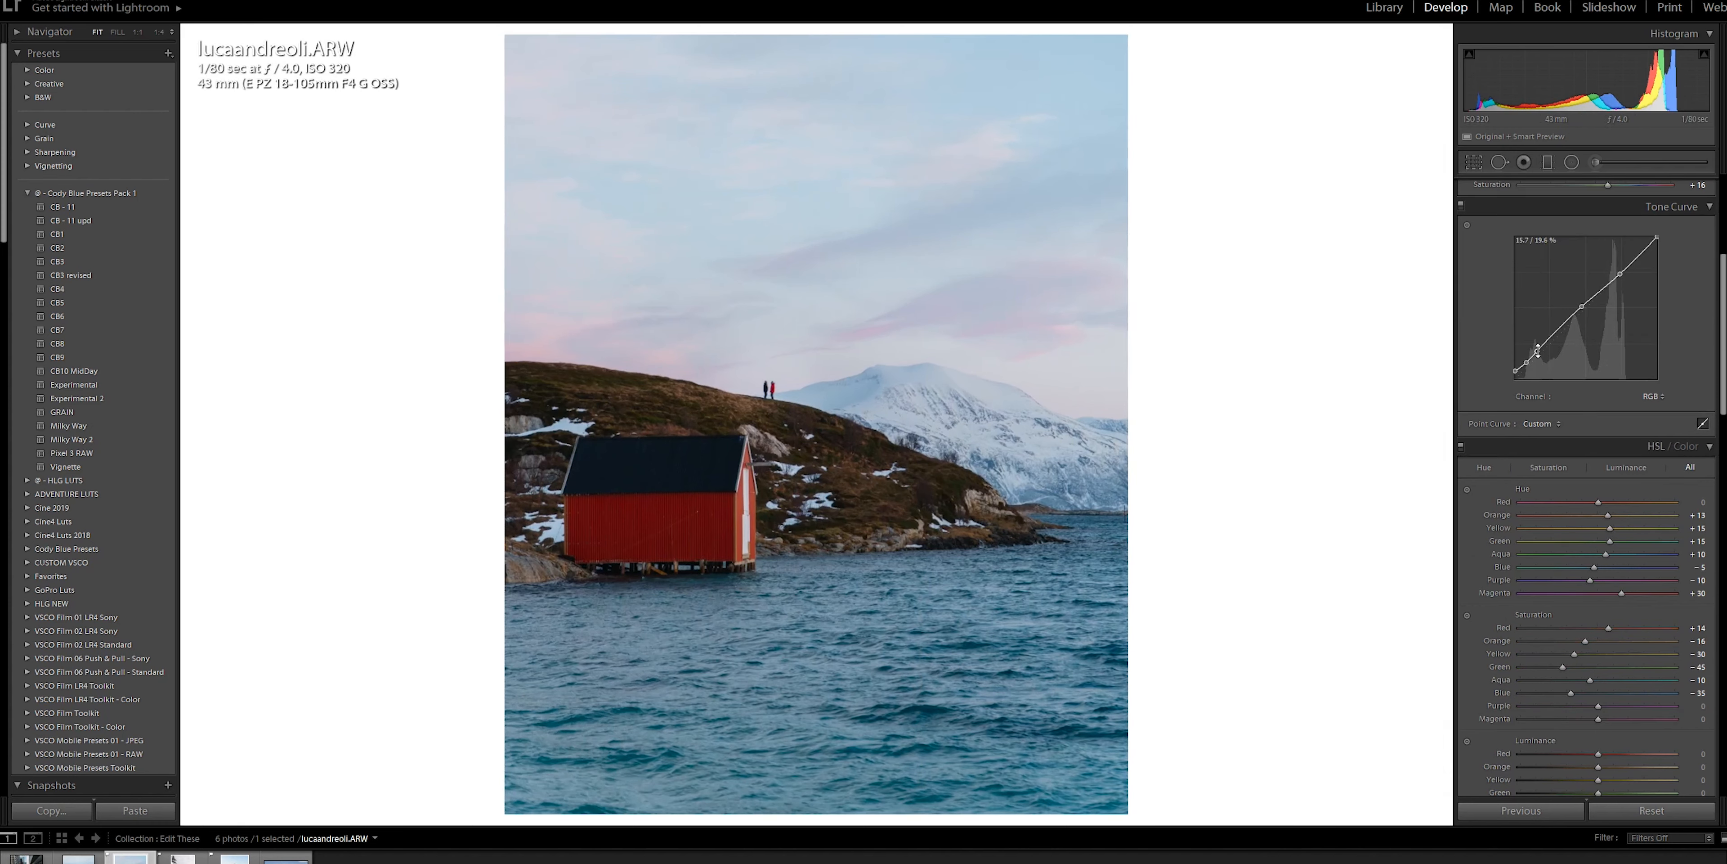
Raise the lower shadow point of the cabin photo's RGB tone curve slightly along the line.
{"action": "mouse_move", "coordinate": [1538, 349]}
{"action": "left_mouse_down"}
{"action": "mouse_move", "coordinate": [1586, 326]}
{"action": "mouse_move", "coordinate": [1545, 343]}
{"action": "left_mouse_up"}
Try darkening the sky above the mountain with an adjustment brush using the Exposure effect at -0.45.
{"action": "left_click", "coordinate": [1594, 163]}
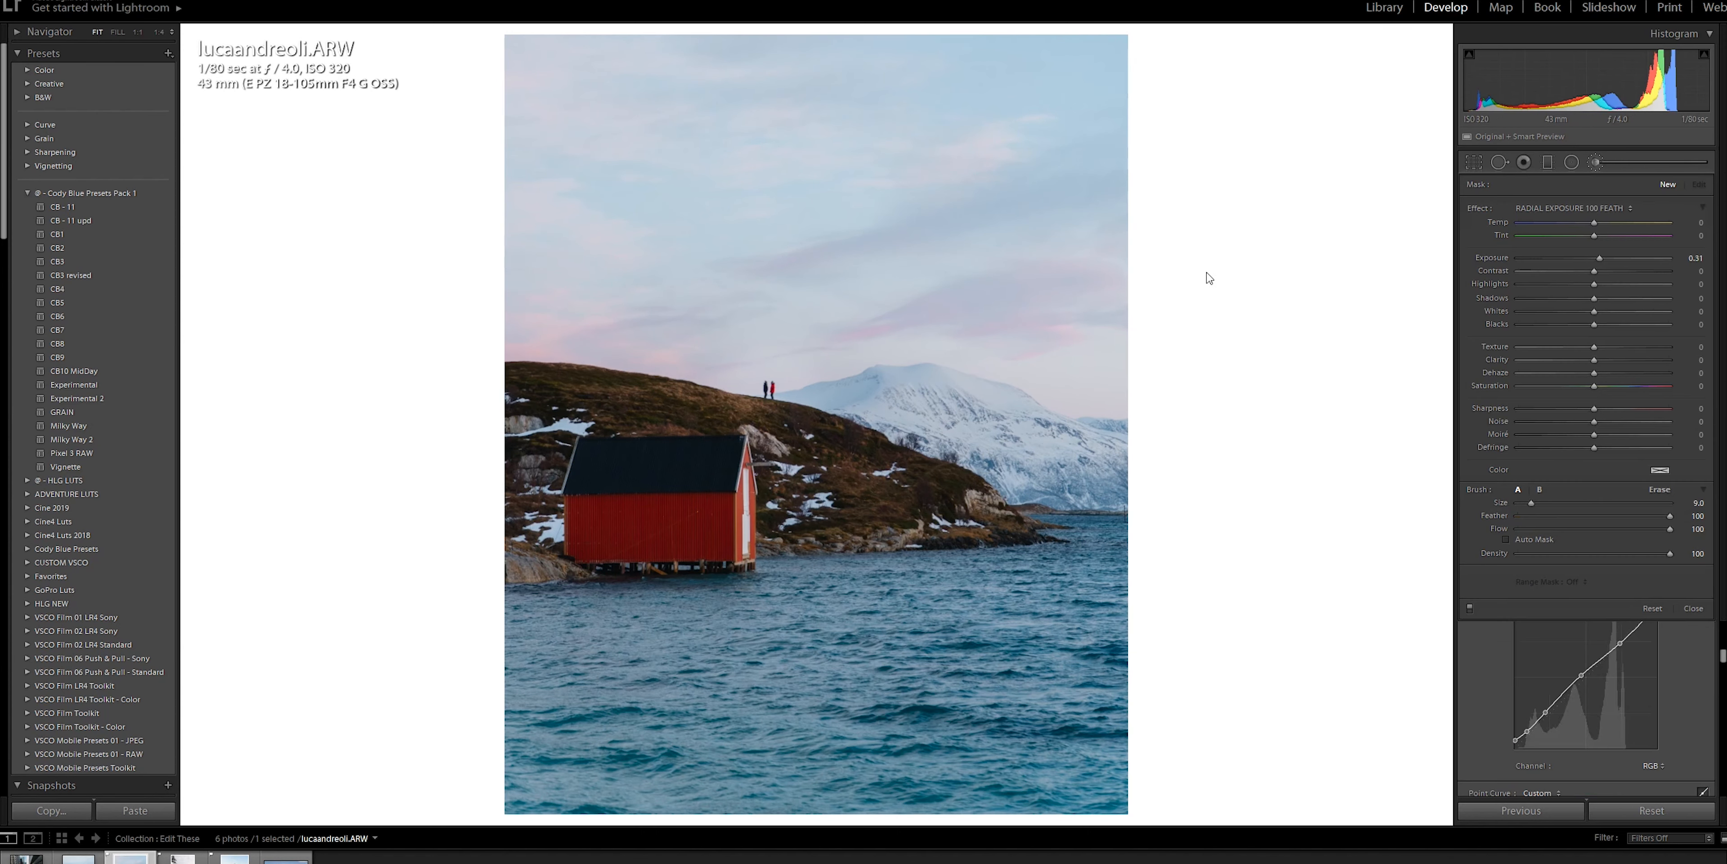
{"action": "left_click", "coordinate": [1604, 209]}
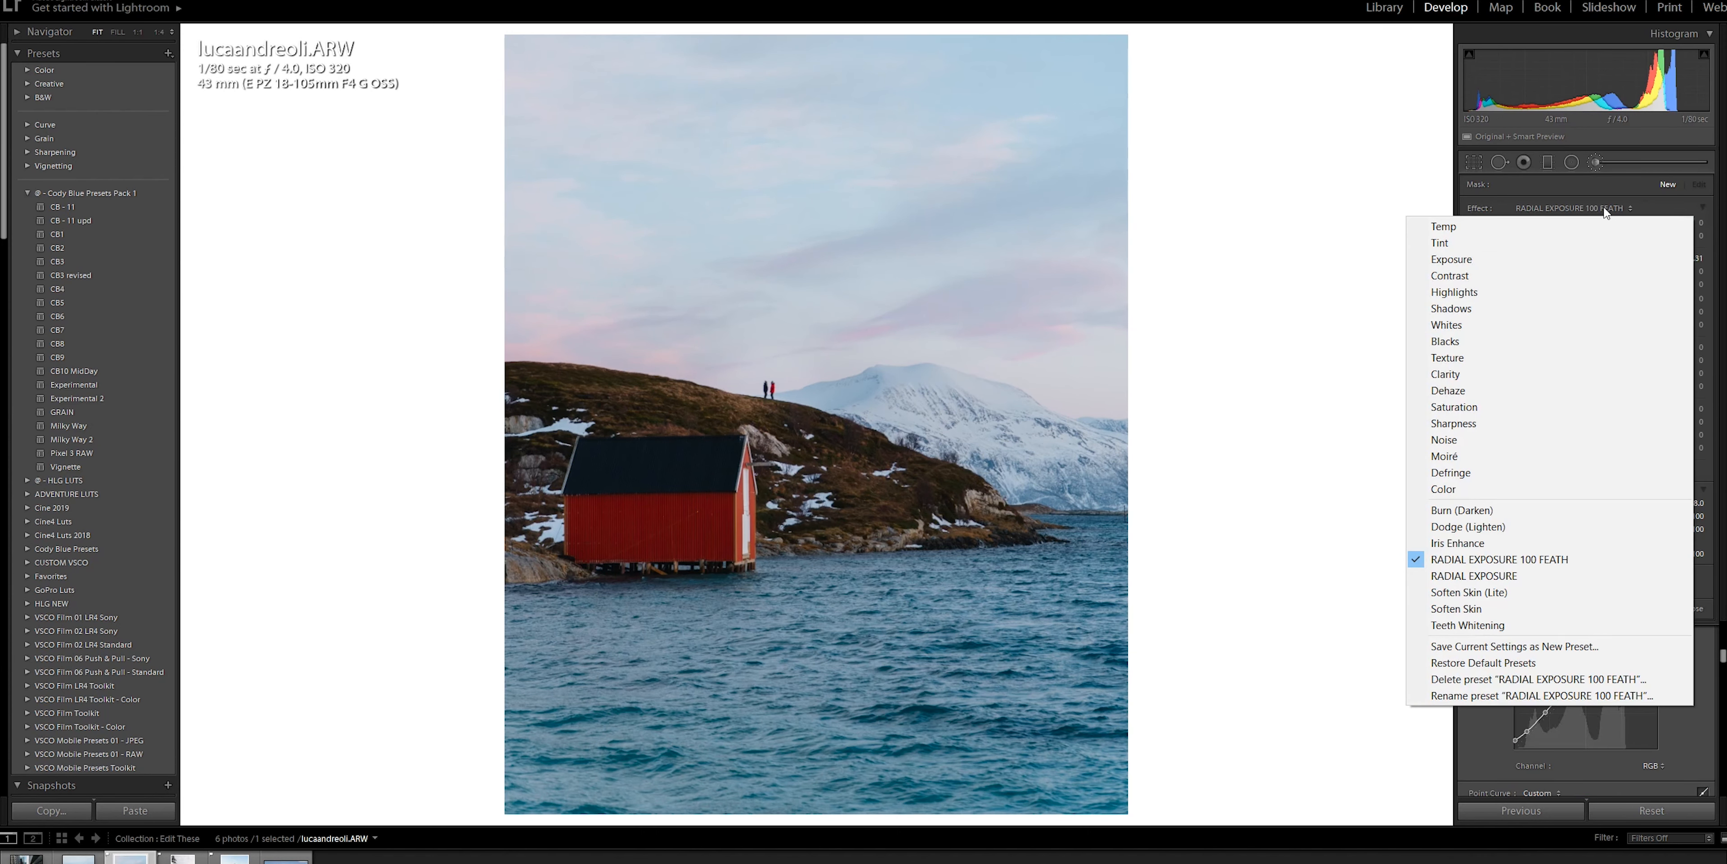
{"action": "left_click", "coordinate": [1475, 259]}
{"action": "mouse_move", "coordinate": [849, 44]}
{"action": "left_mouse_down"}
{"action": "mouse_move", "coordinate": [451, 76]}
{"action": "mouse_move", "coordinate": [724, 158]}
{"action": "mouse_move", "coordinate": [764, 238]}
{"action": "mouse_move", "coordinate": [1107, 295]}
{"action": "mouse_move", "coordinate": [805, 322]}
{"action": "mouse_move", "coordinate": [538, 289]}
{"action": "mouse_move", "coordinate": [623, 285]}
{"action": "mouse_move", "coordinate": [817, 353]}
{"action": "left_mouse_up"}
{"action": "scroll", "coordinate": [819, 354], "scroll_direction": "down", "scroll_amount": 5}
{"action": "scroll", "coordinate": [819, 353], "scroll_direction": "down", "scroll_amount": 5}
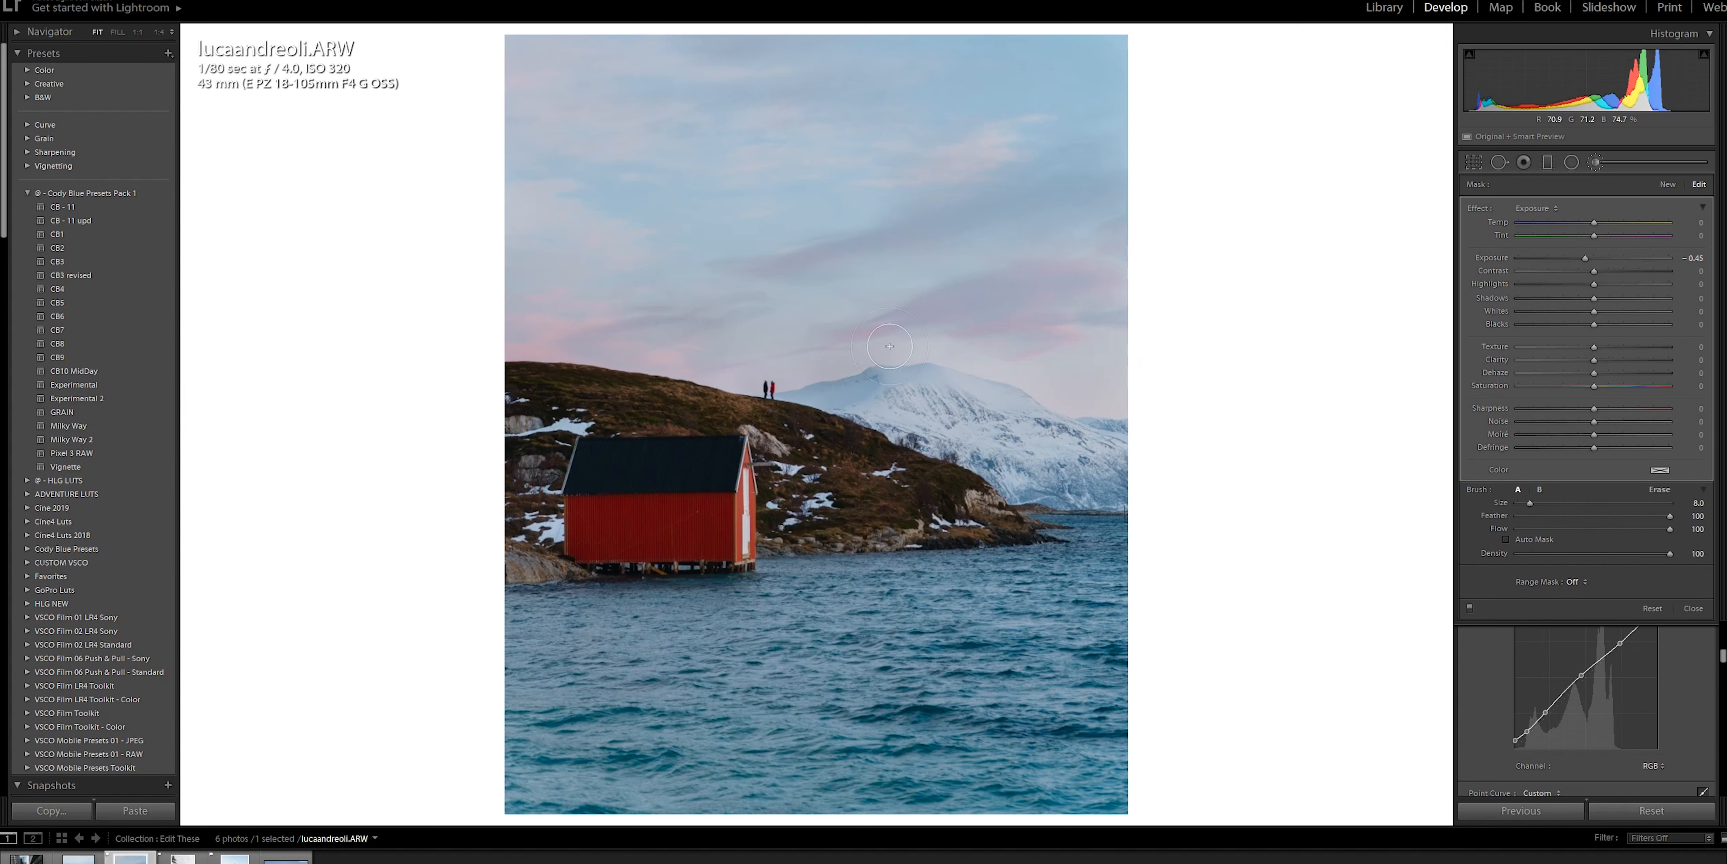
{"action": "key", "text": "alt"}
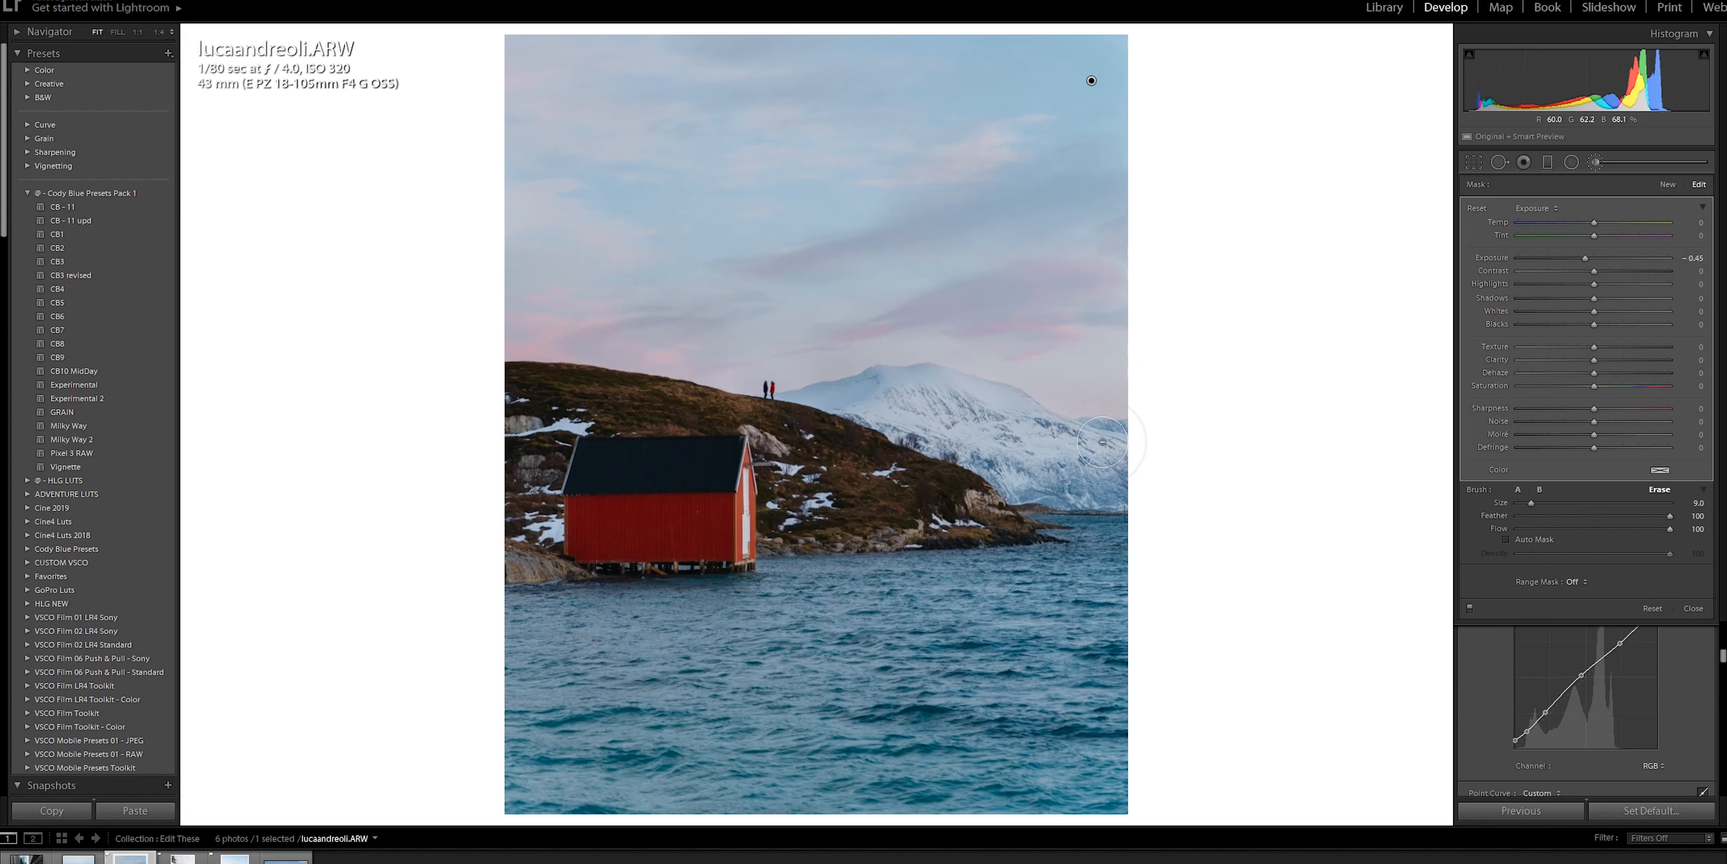
{"action": "key", "text": "k"}
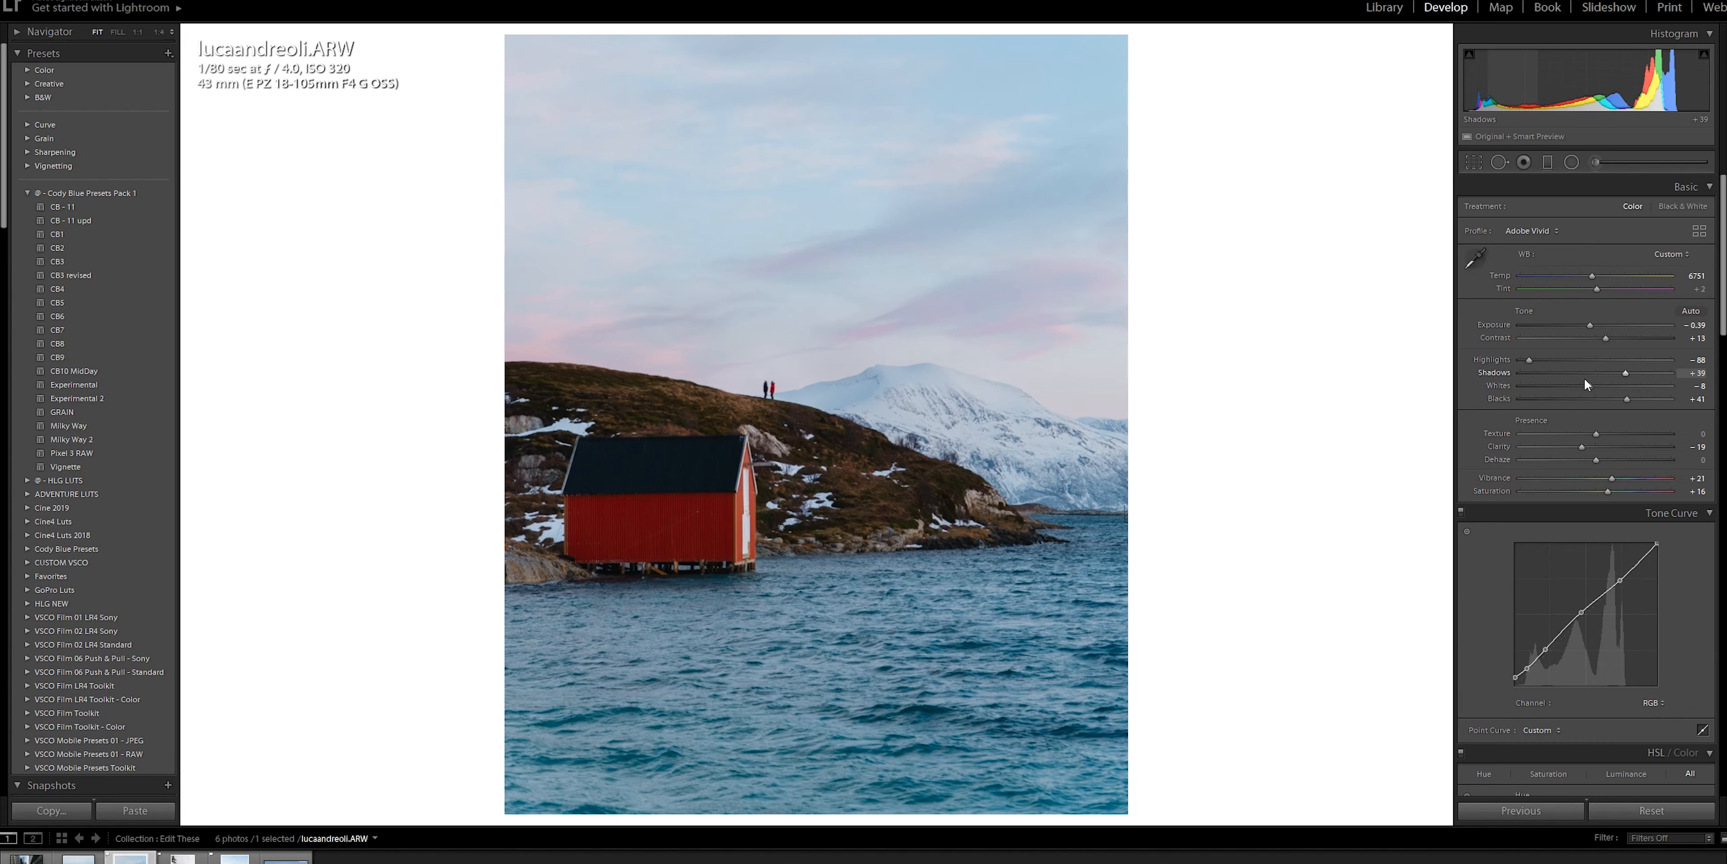
Check the cabin photo up close and open it in Photoshop for further editing.
{"action": "left_click", "coordinate": [1007, 478]}
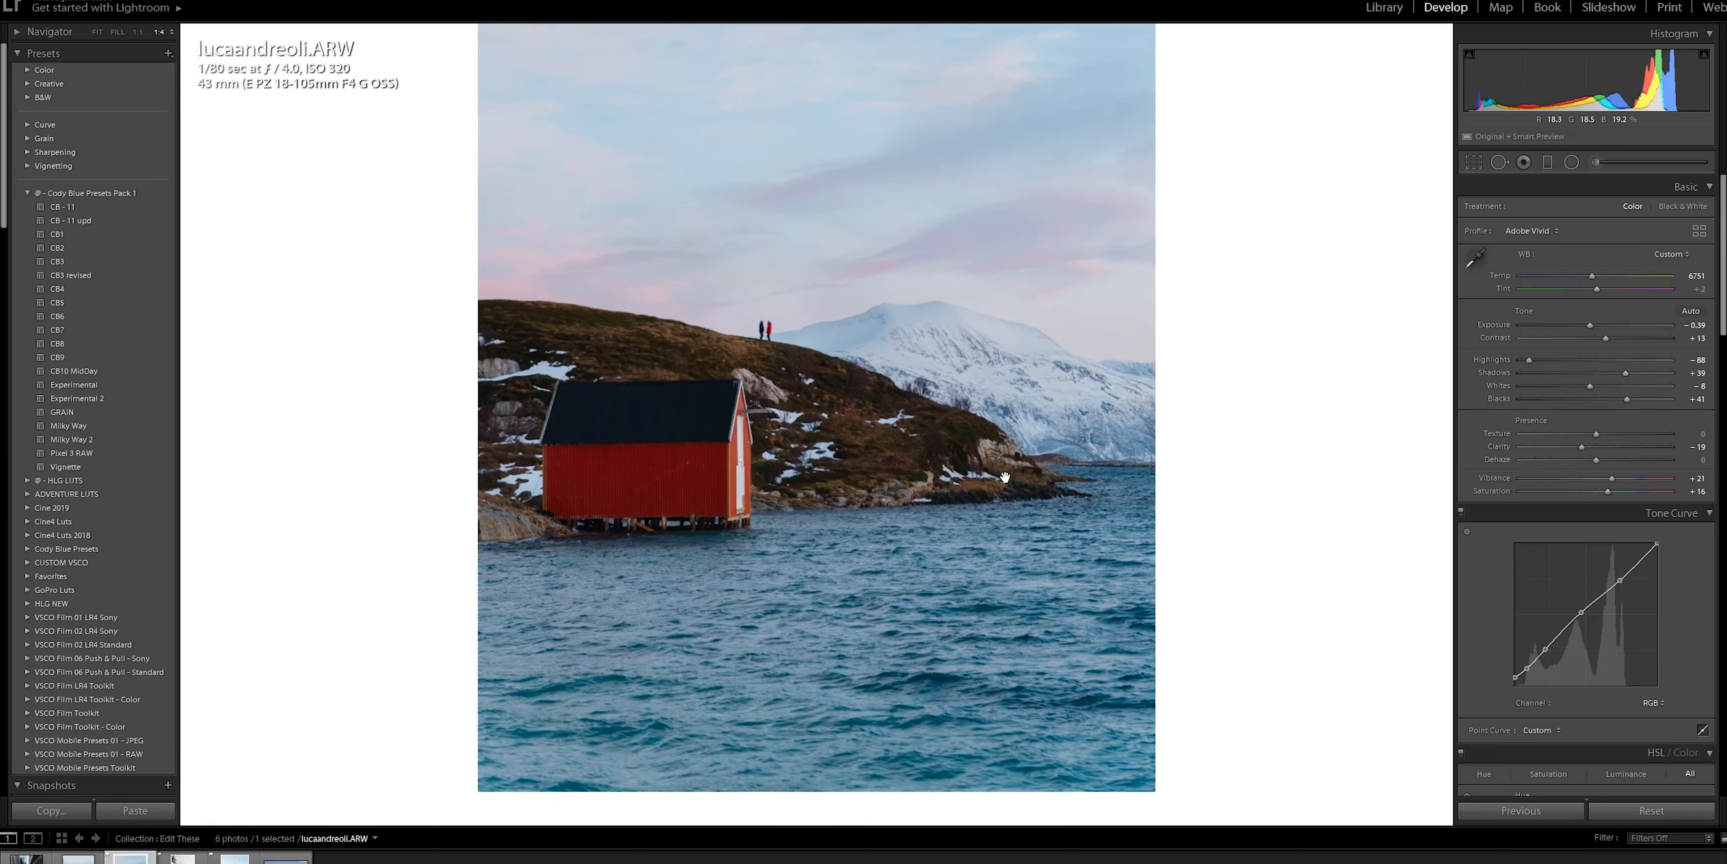
{"action": "left_click", "coordinate": [994, 473]}
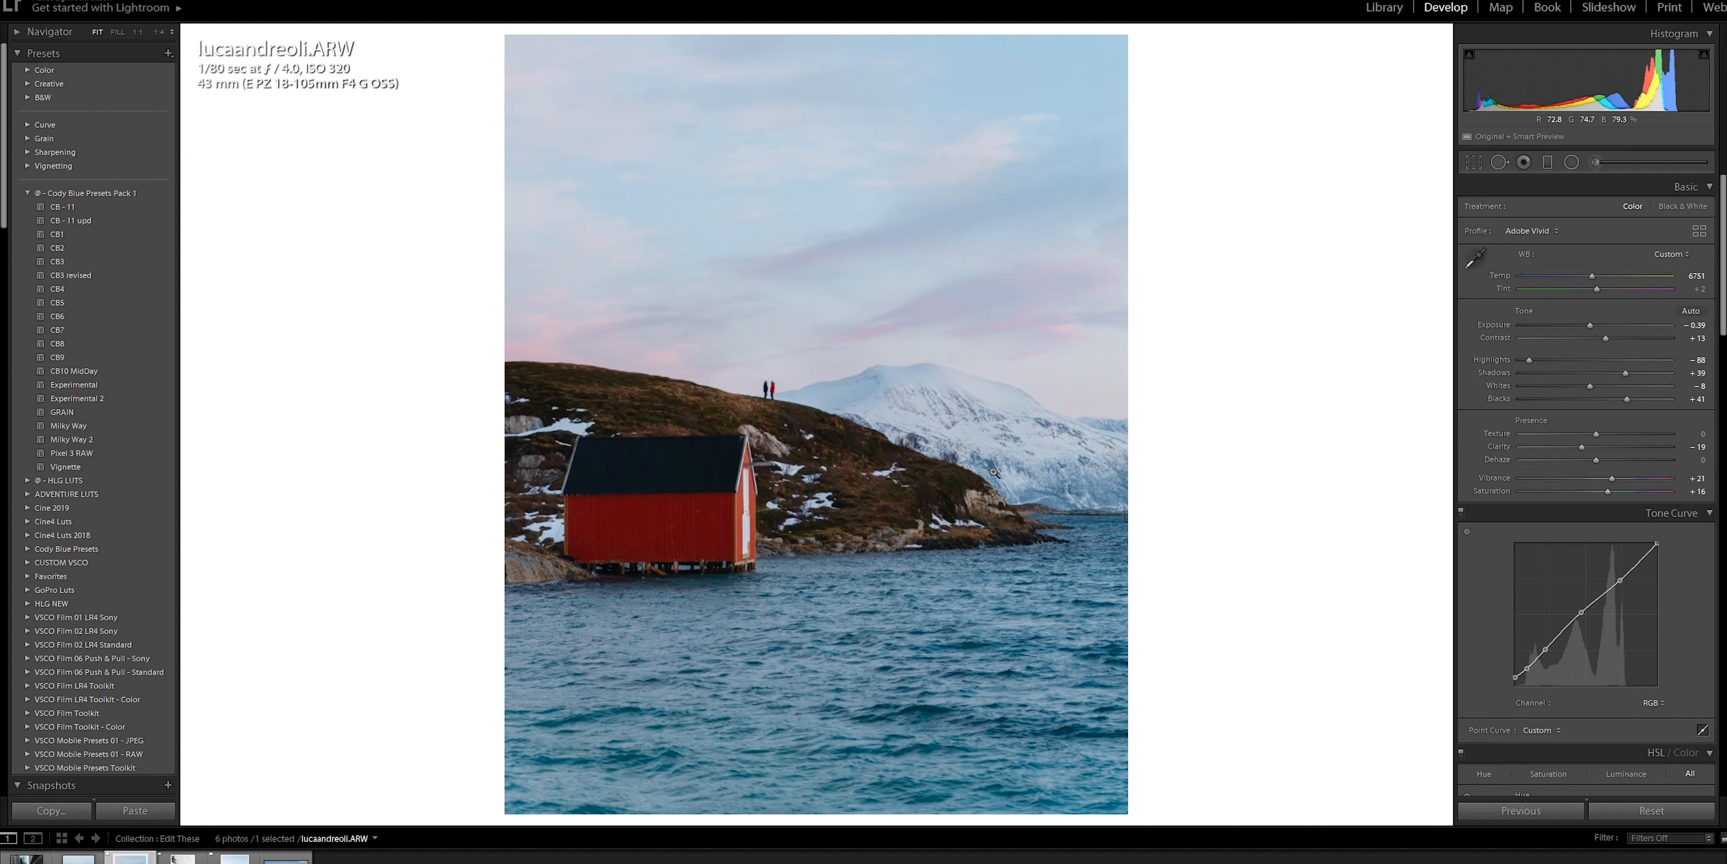
{"action": "key", "text": "ctrl+e"}
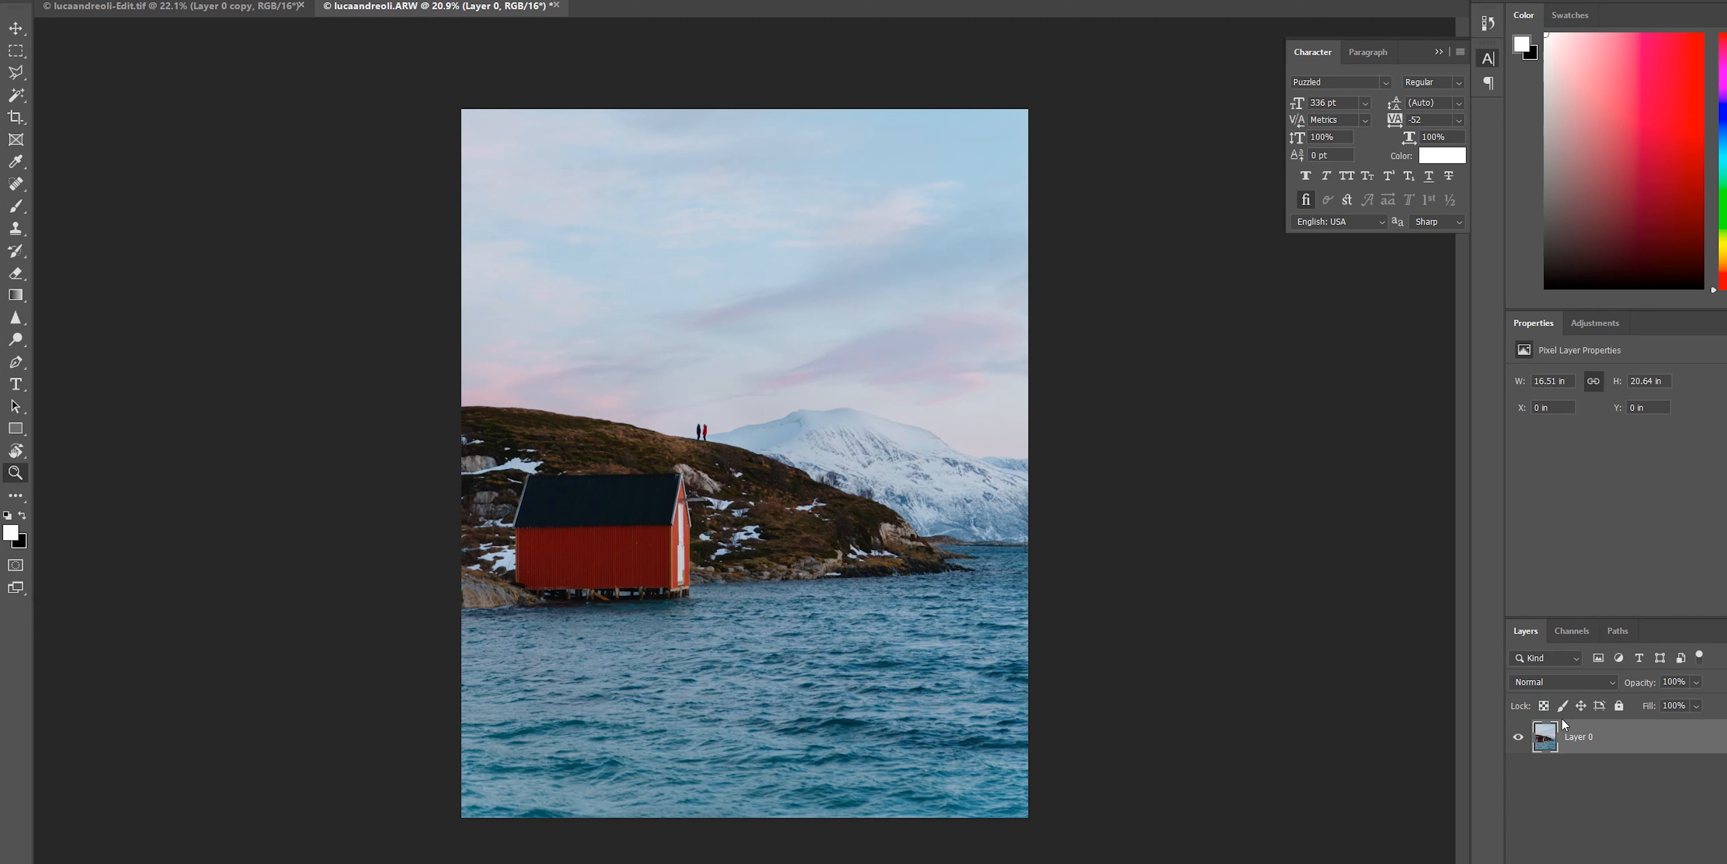
Duplicate the photo layer and add a new empty layer beneath both photo layers.
{"action": "key", "text": "ctrl+j"}
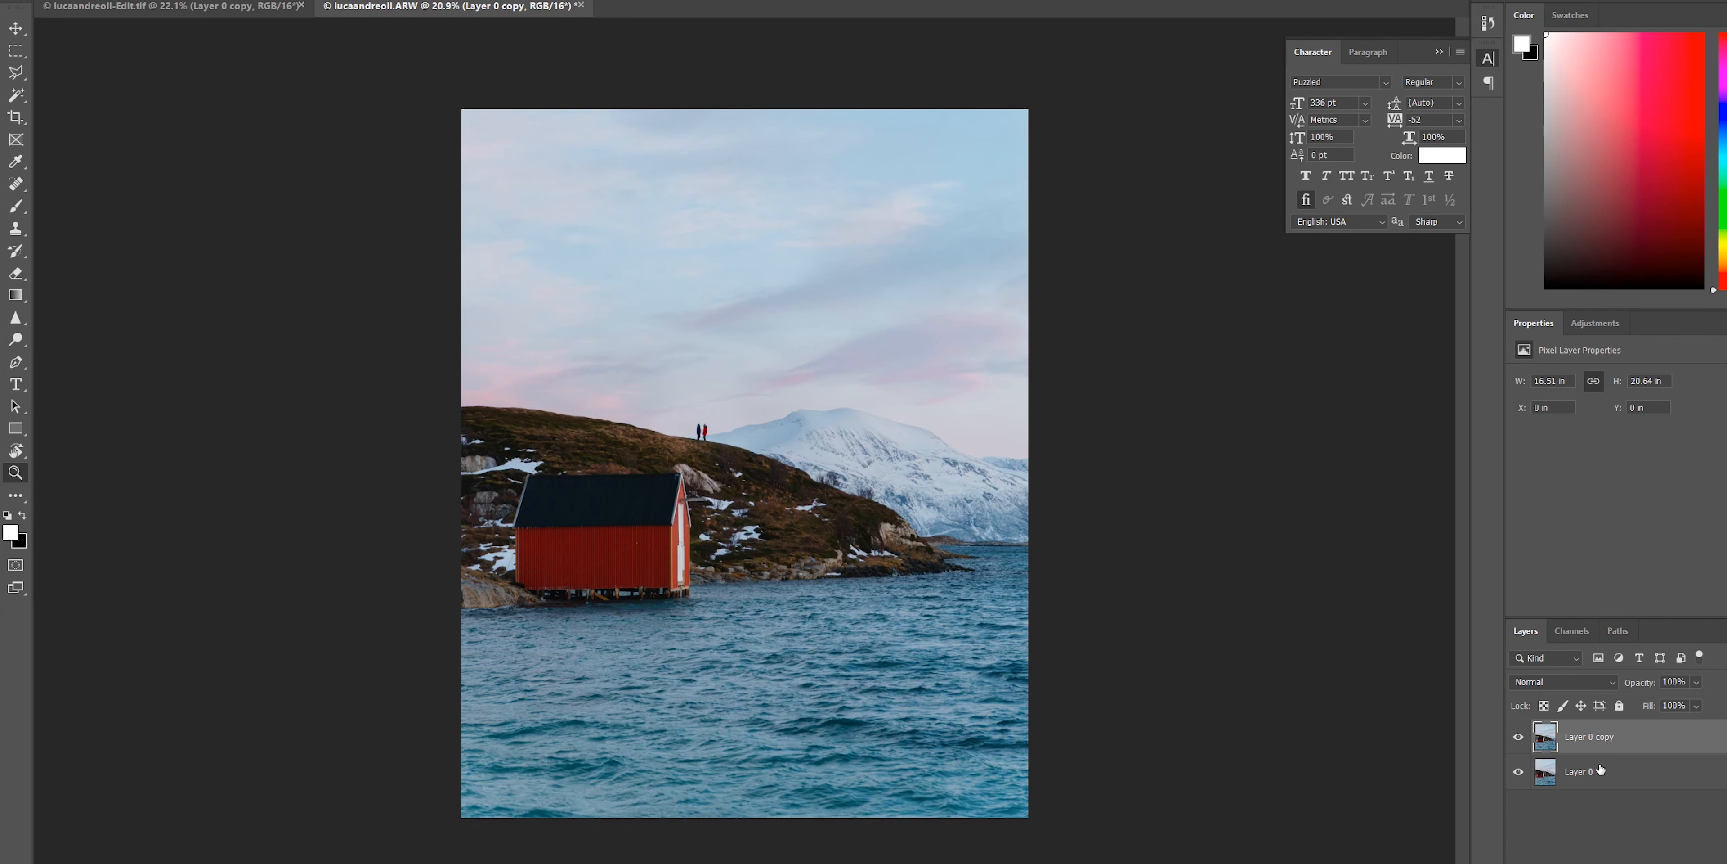
{"action": "left_click", "coordinate": [1676, 863]}
{"action": "left_click_drag", "start_coordinate": [1605, 732], "coordinate": [1608, 831]}
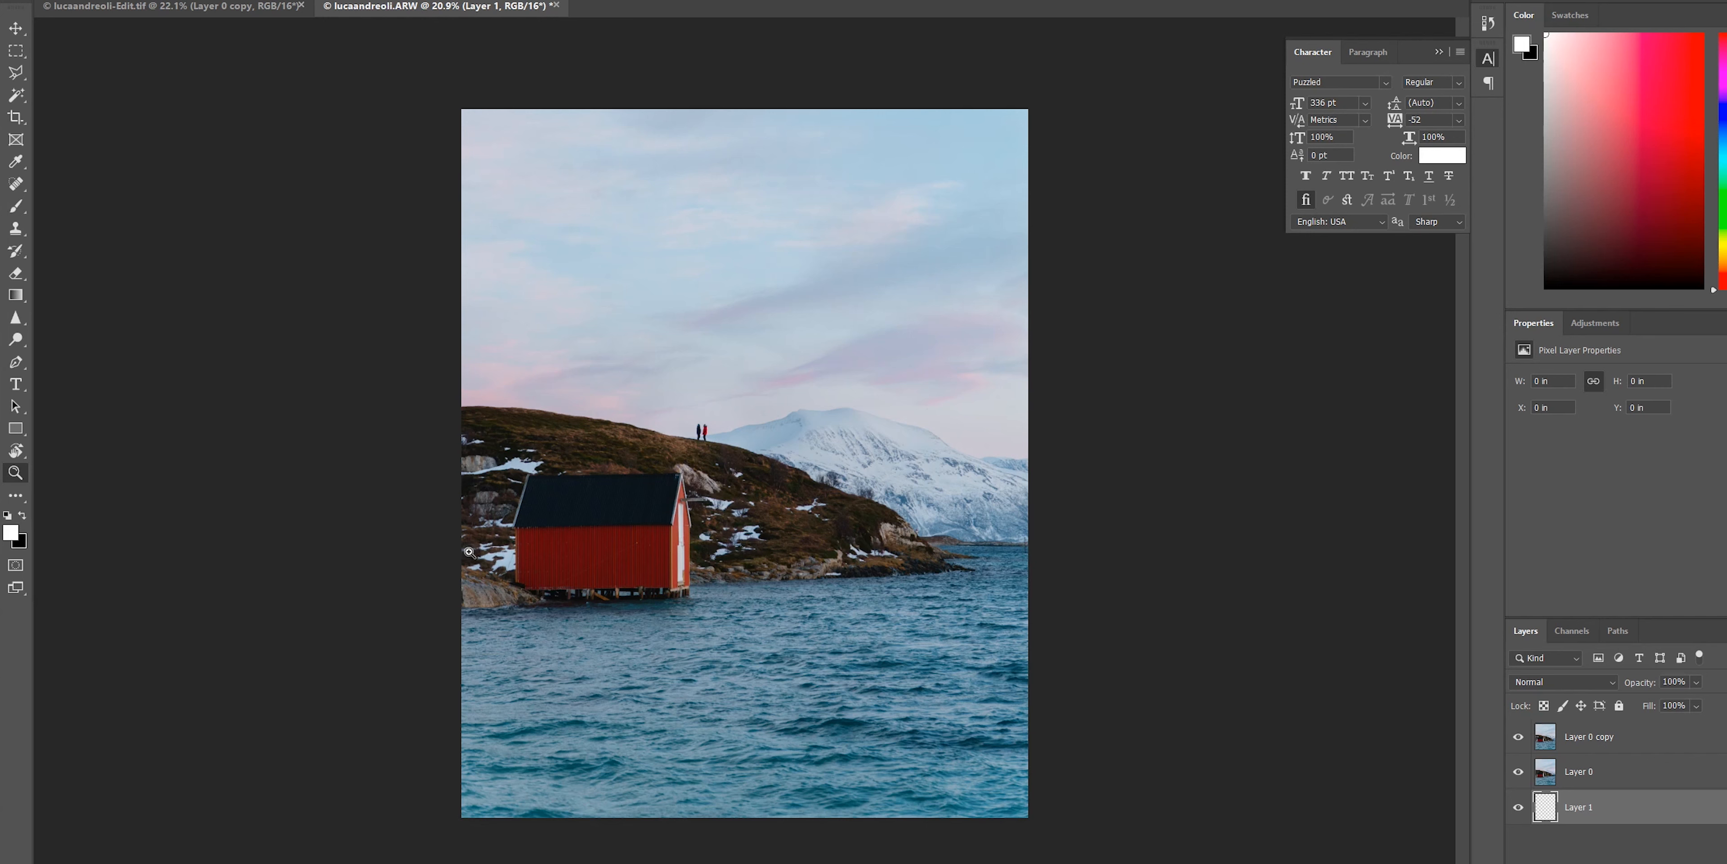
Extend the canvas evenly at a 4:5 ratio with the Crop tool, adding about 1 in at the sides and 1.25 in above and below.
{"action": "left_click", "coordinate": [12, 122]}
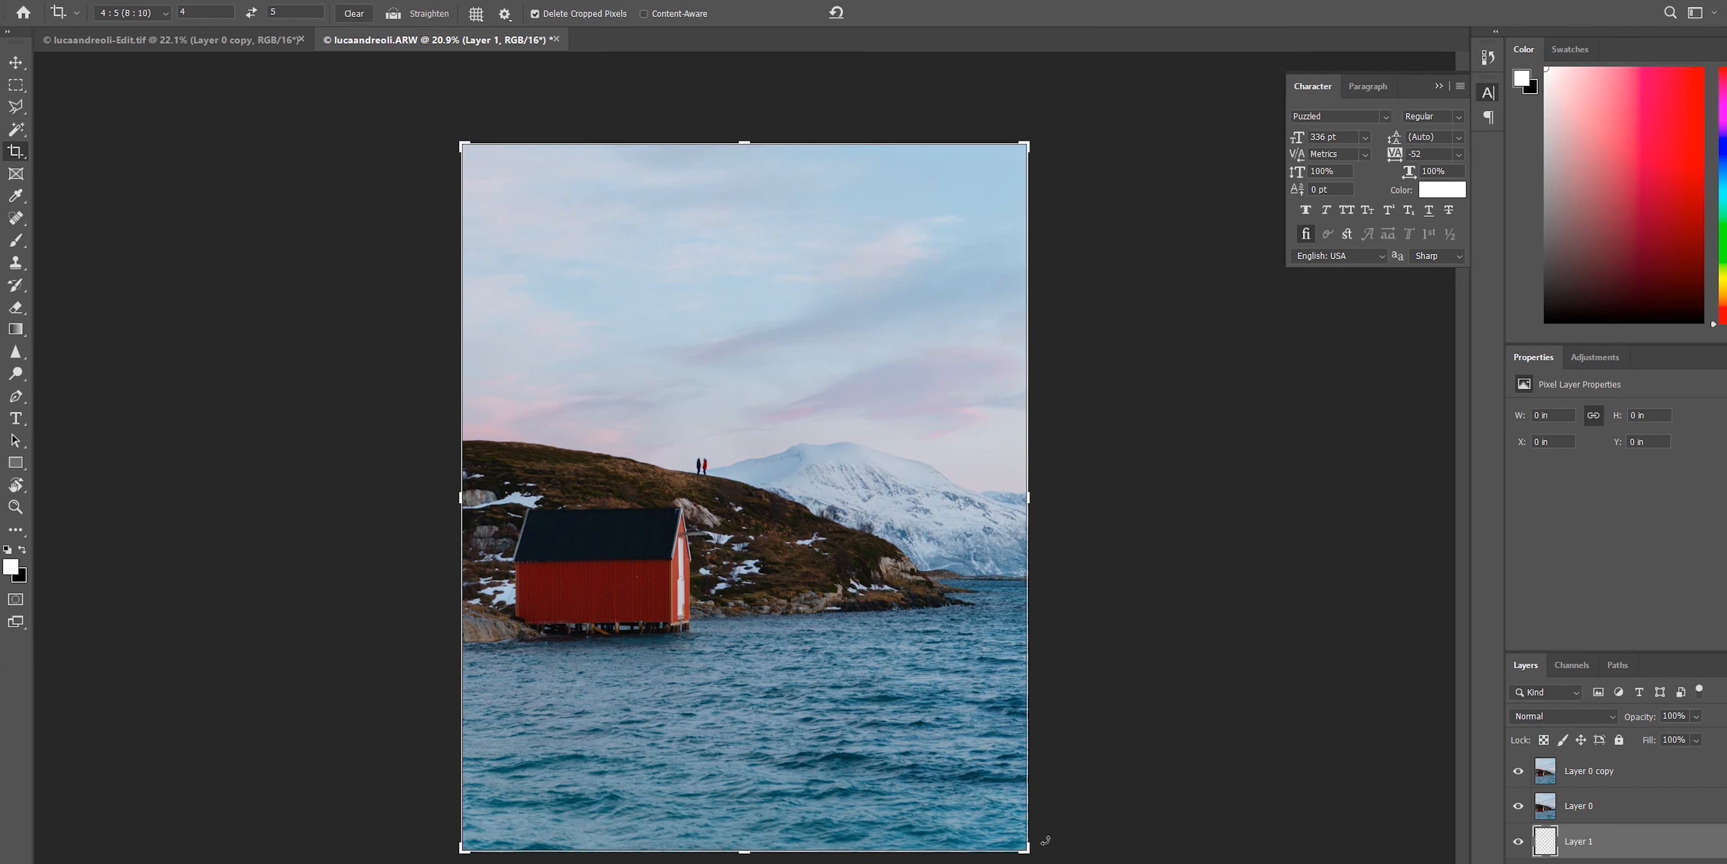
{"action": "left_click_drag", "start_coordinate": [1026, 845], "coordinate": [1082, 846]}
{"action": "key", "text": "Return"}
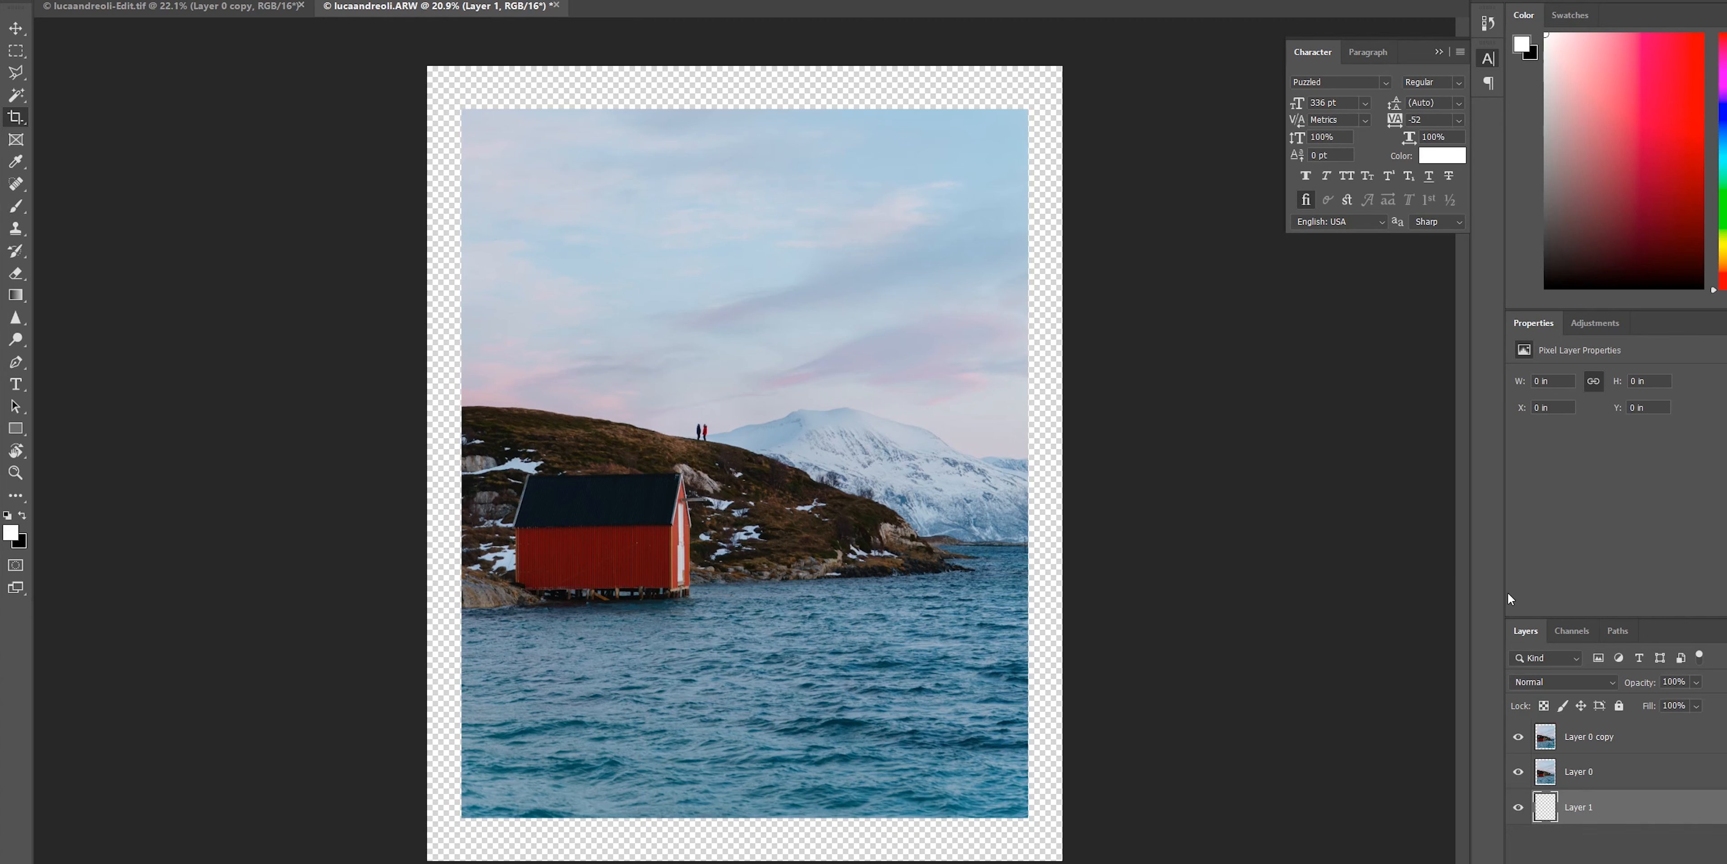
On the duplicated photo layer, select a full-height strip about 1.41 in wide along the photo's left edge with the Rectangular Marquee.
{"action": "left_click", "coordinate": [1639, 749]}
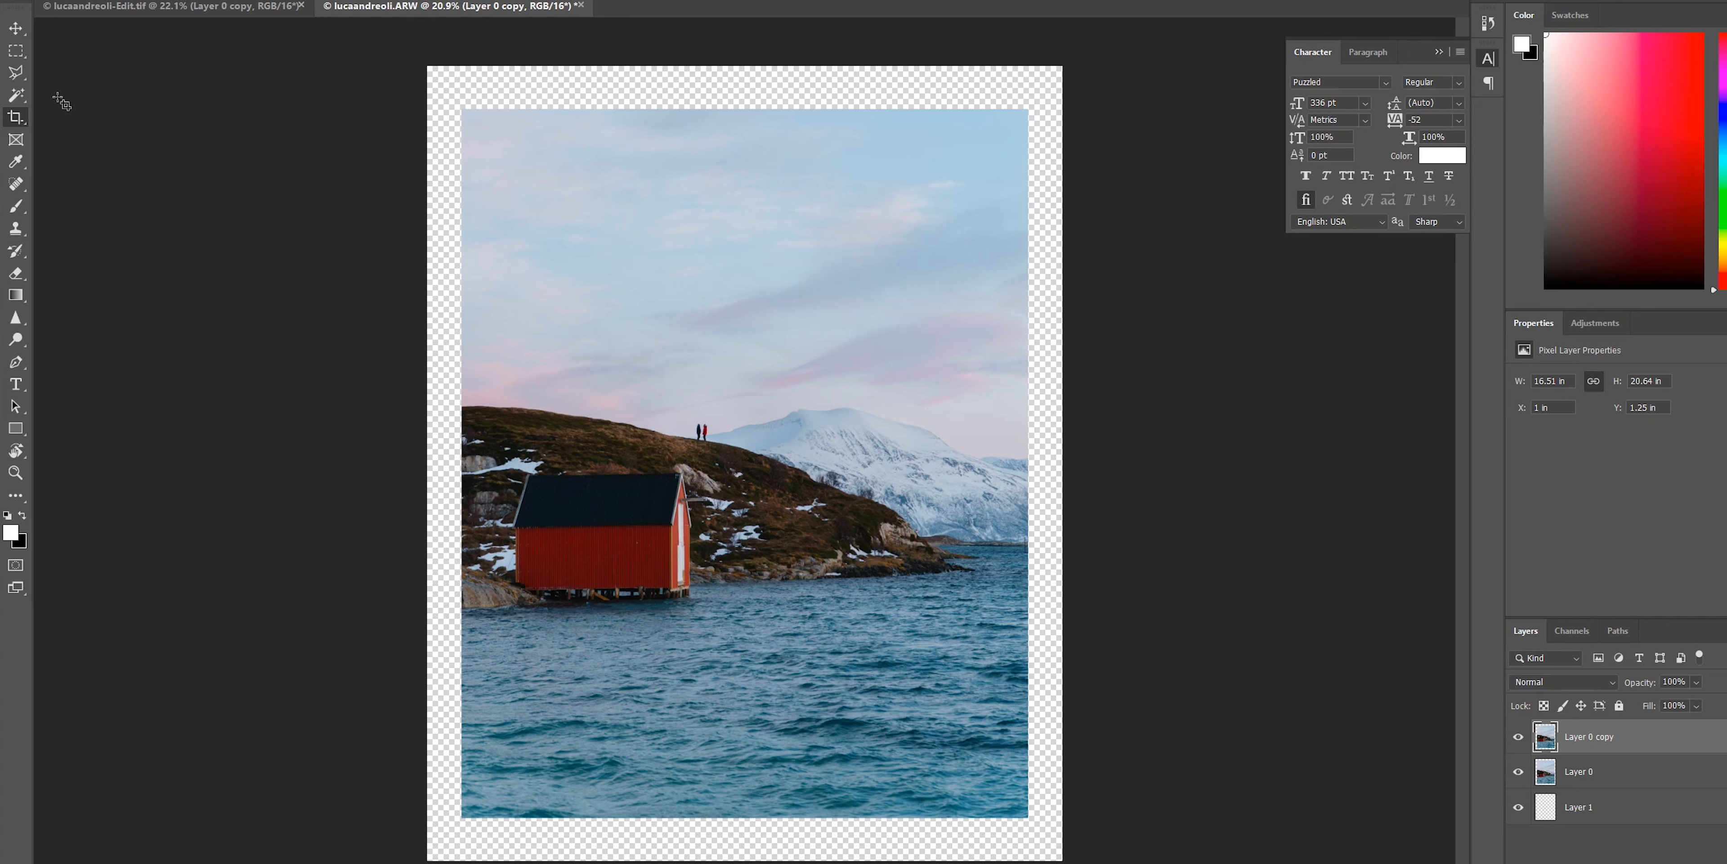
{"action": "left_click", "coordinate": [22, 51]}
{"action": "left_click_drag", "start_coordinate": [462, 109], "coordinate": [500, 224]}
{"action": "key", "text": "ctrl+d"}
{"action": "left_click_drag", "start_coordinate": [462, 109], "coordinate": [510, 814]}
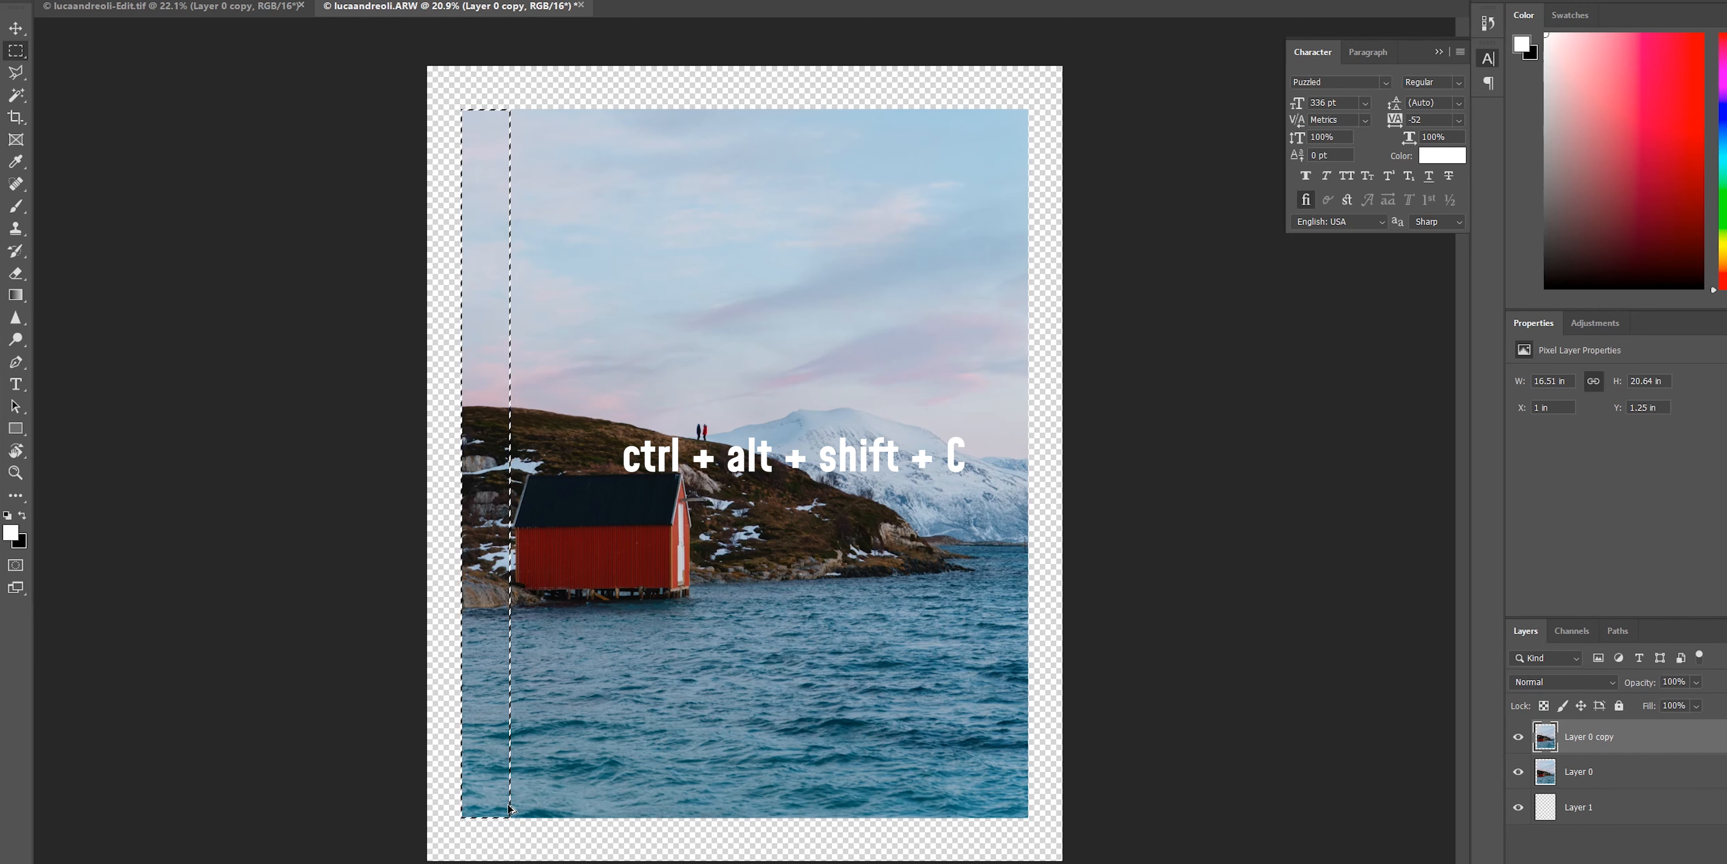
Stretch the selected strip outward with Content-Aware Scale to about 1.93 in wide, apply it and clear the selection.
{"action": "key", "text": "ctrl+alt+shift+c"}
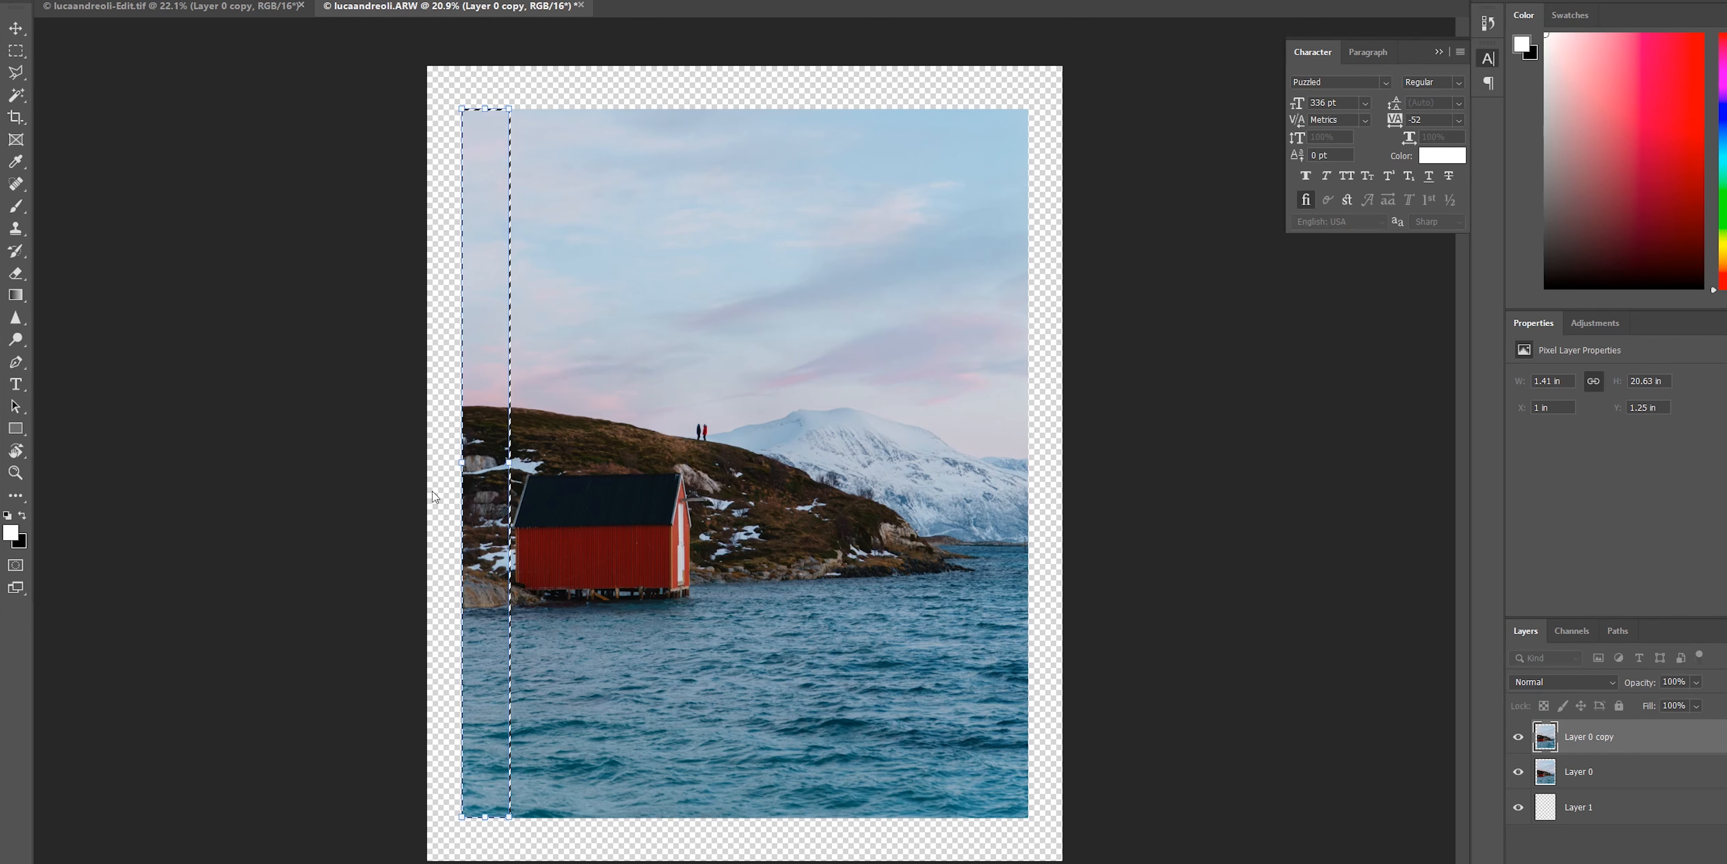
{"action": "left_click", "coordinate": [73, 0]}
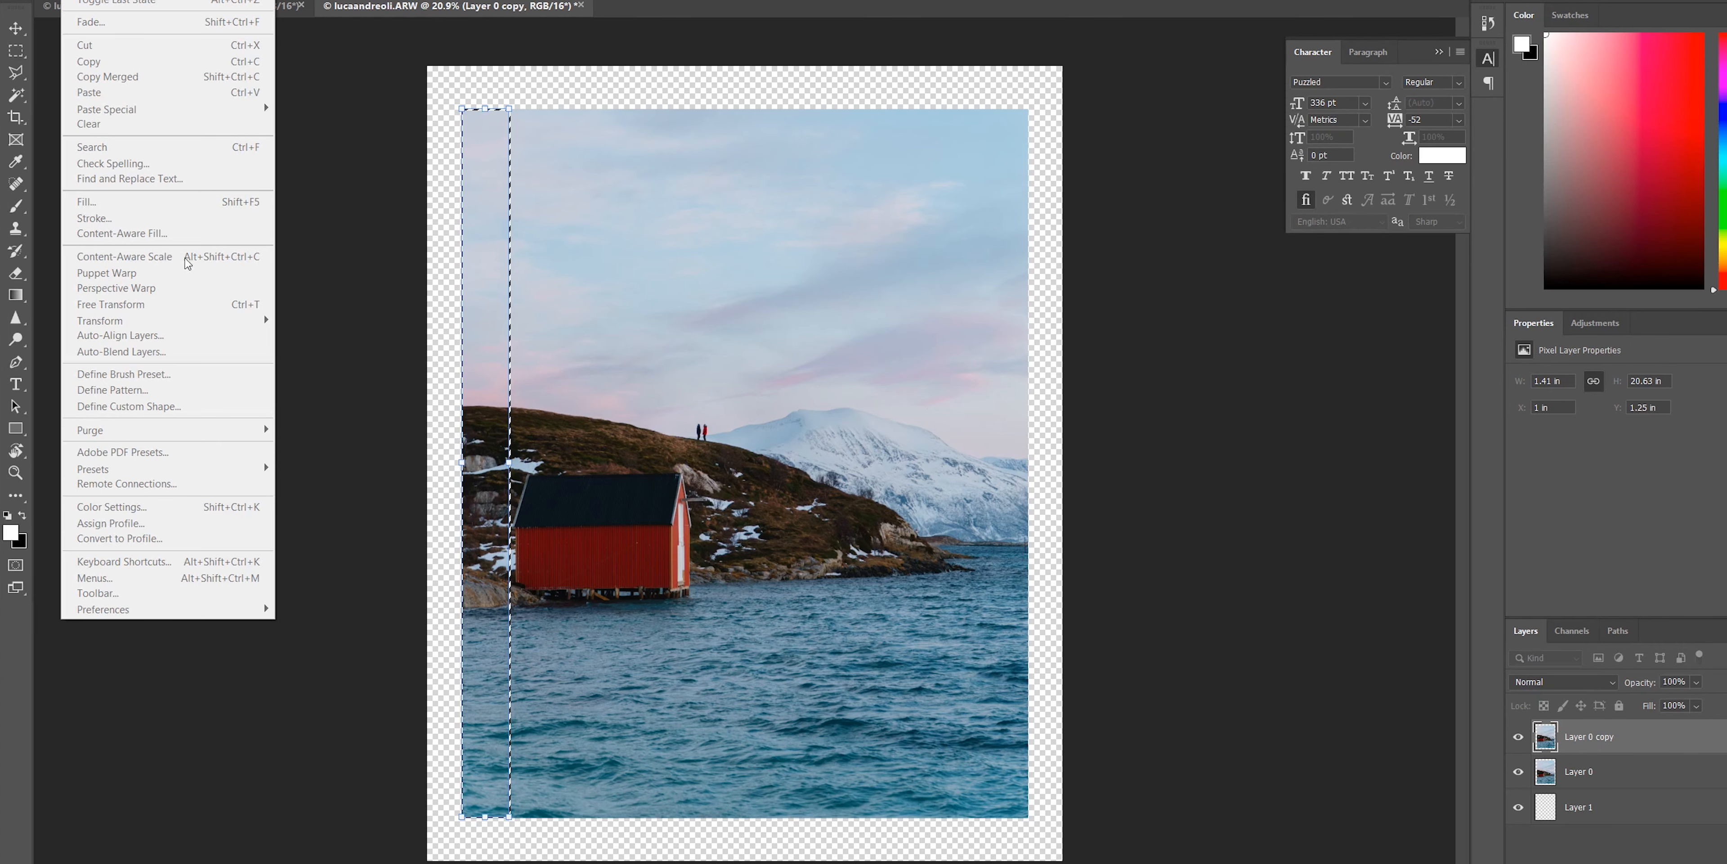
{"action": "key", "text": "Escape"}
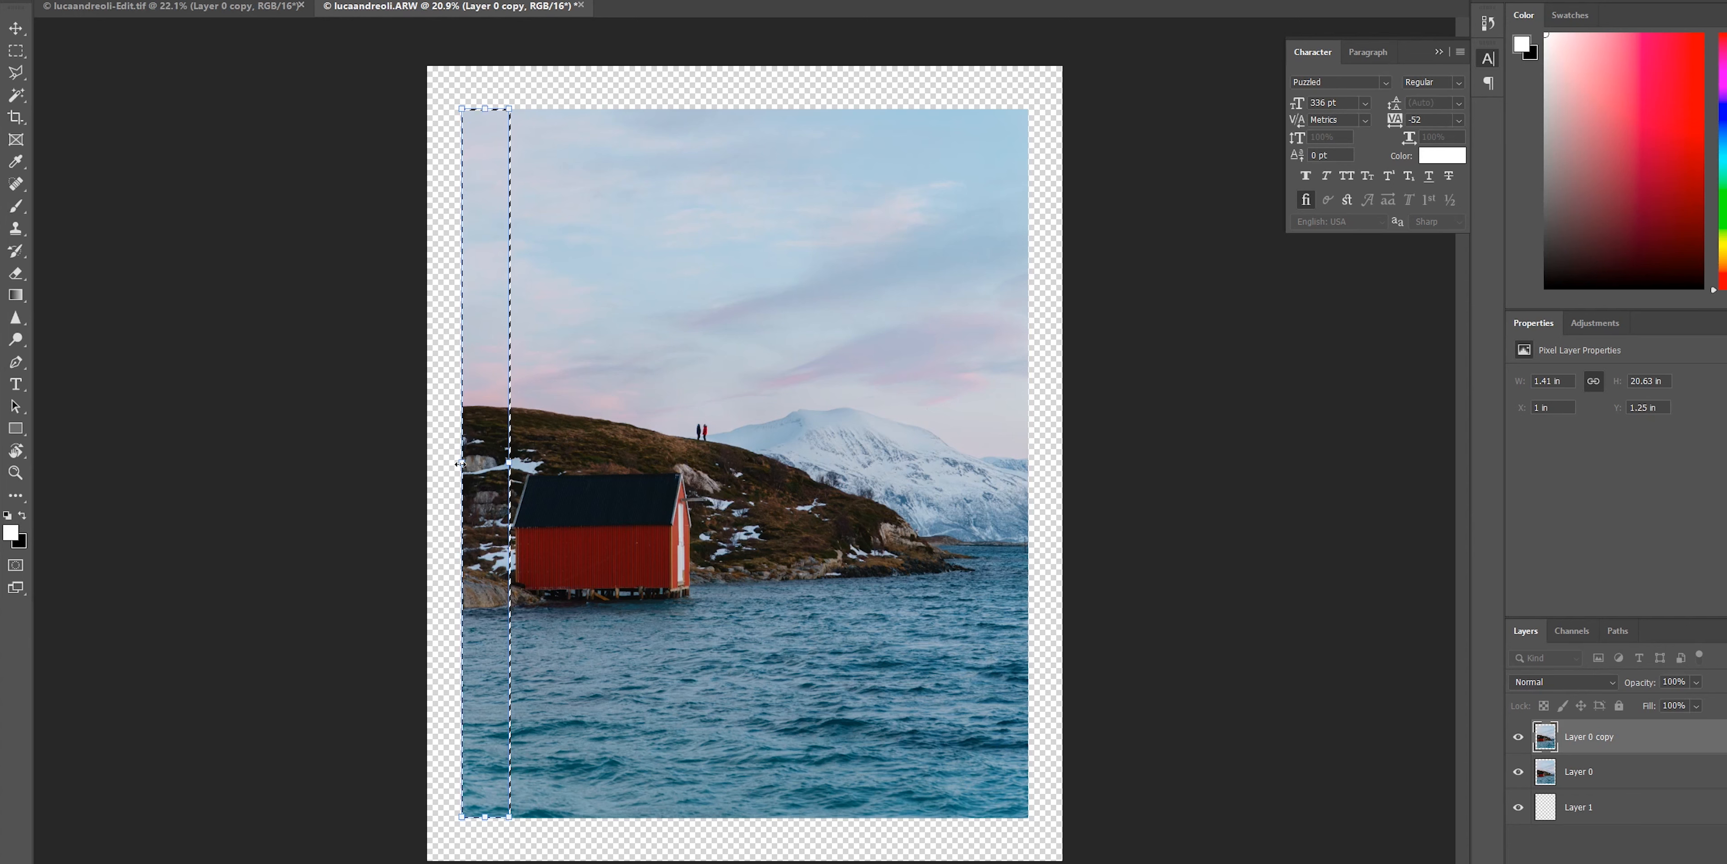
{"action": "left_click_drag", "start_coordinate": [456, 464], "coordinate": [449, 465]}
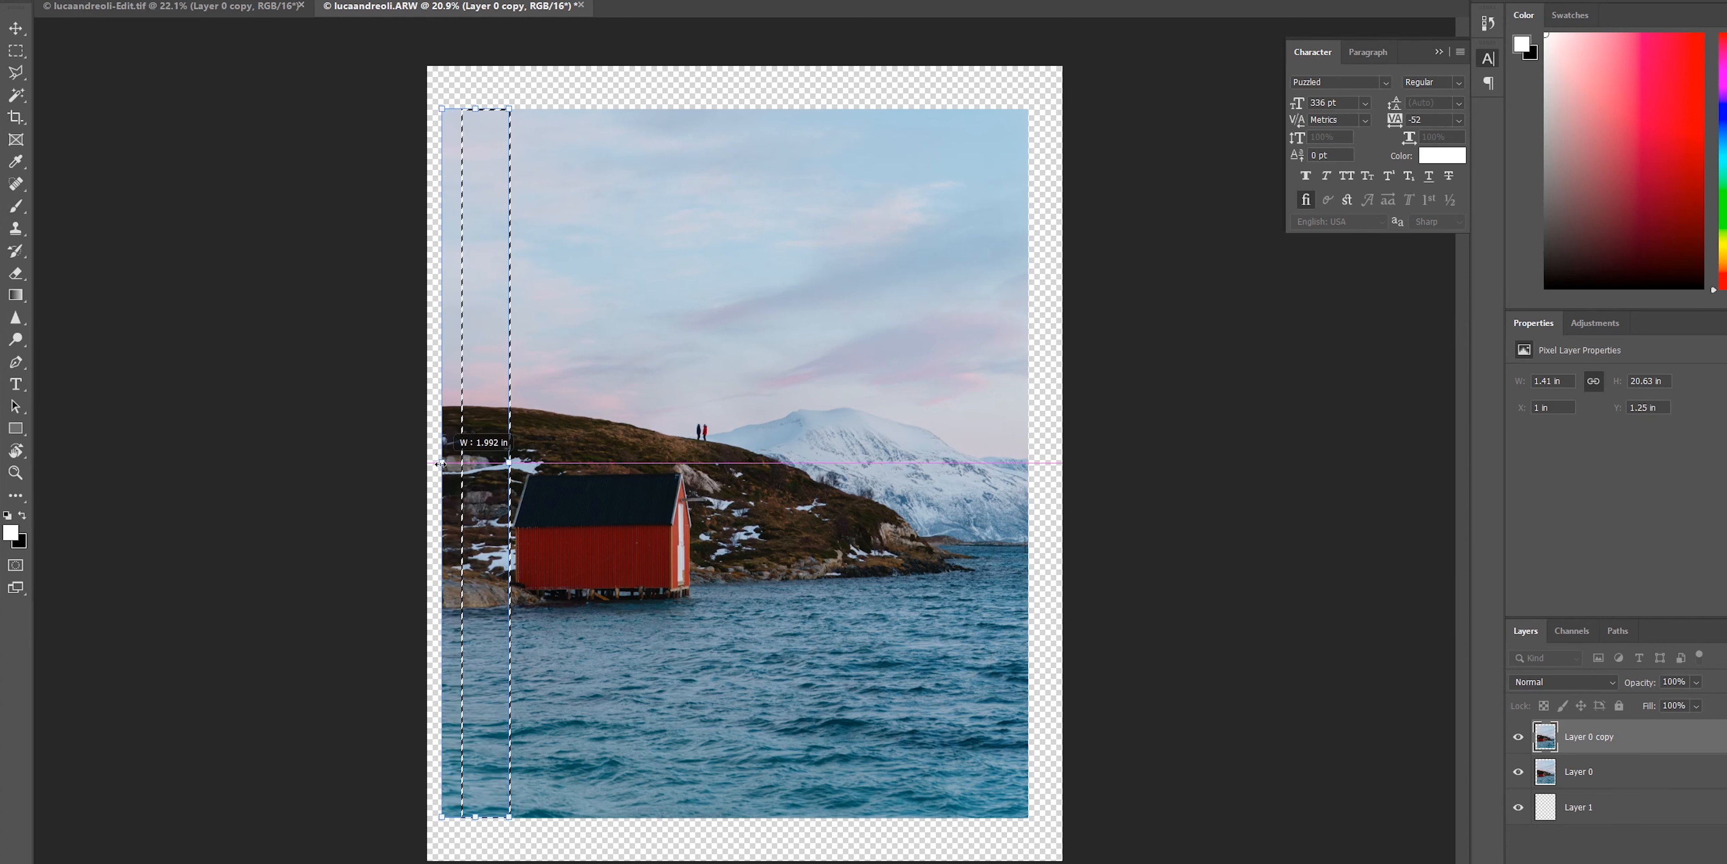
{"action": "mouse_move", "coordinate": [440, 464]}
{"action": "left_mouse_down"}
{"action": "mouse_move", "coordinate": [350, 464]}
{"action": "mouse_move", "coordinate": [425, 464]}
{"action": "left_mouse_up"}
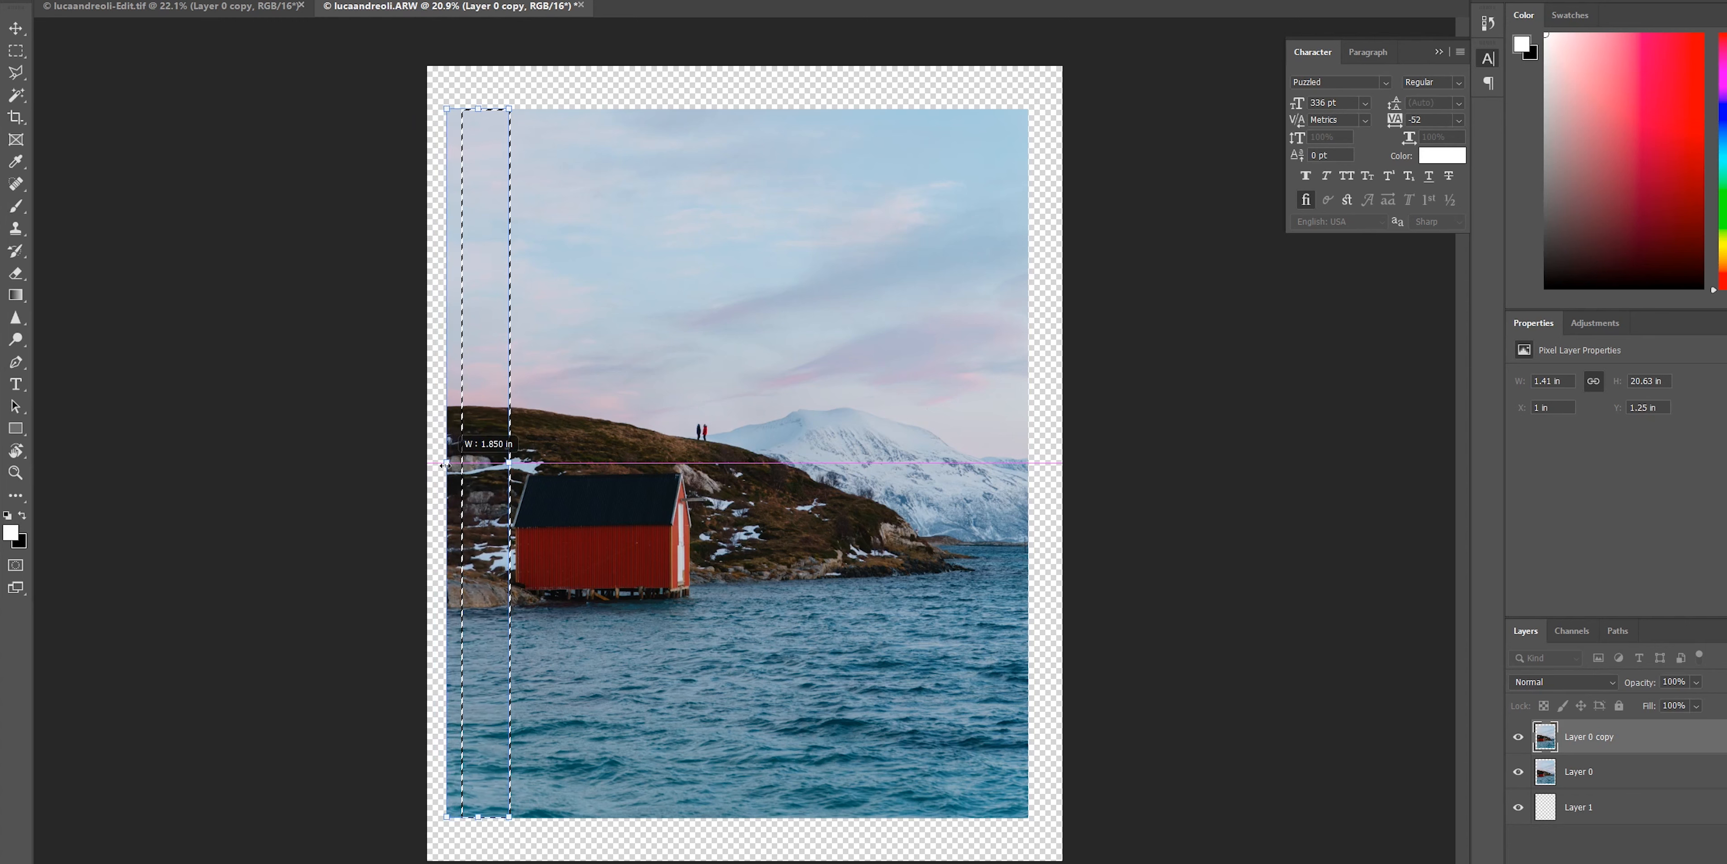
{"action": "left_click_drag", "start_coordinate": [446, 465], "coordinate": [443, 464]}
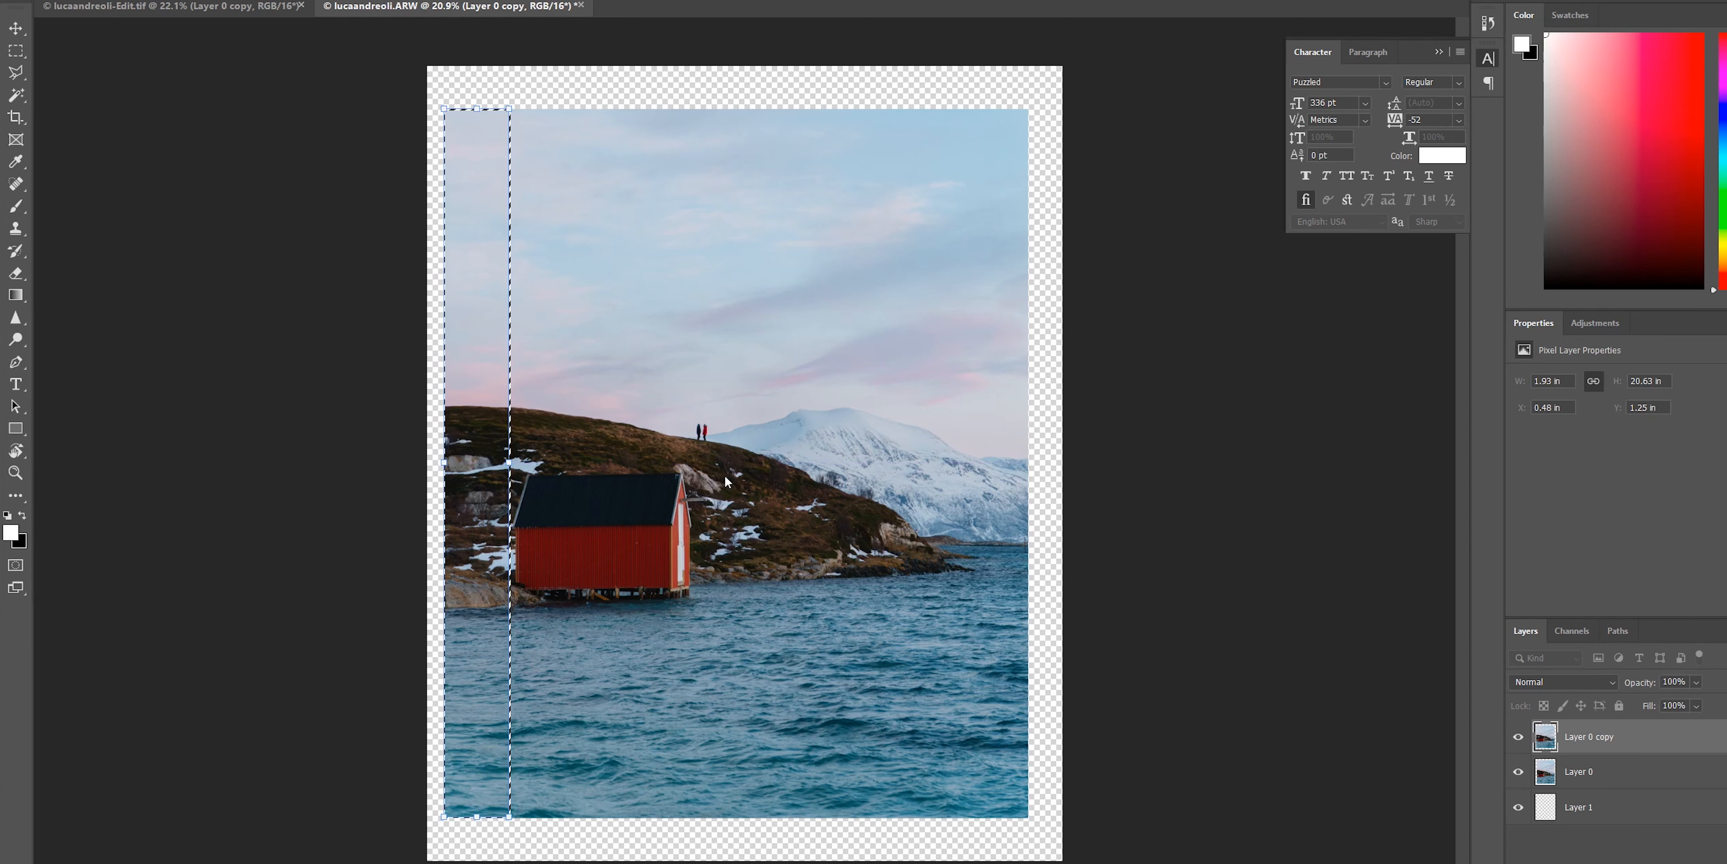
{"action": "key", "text": "Return"}
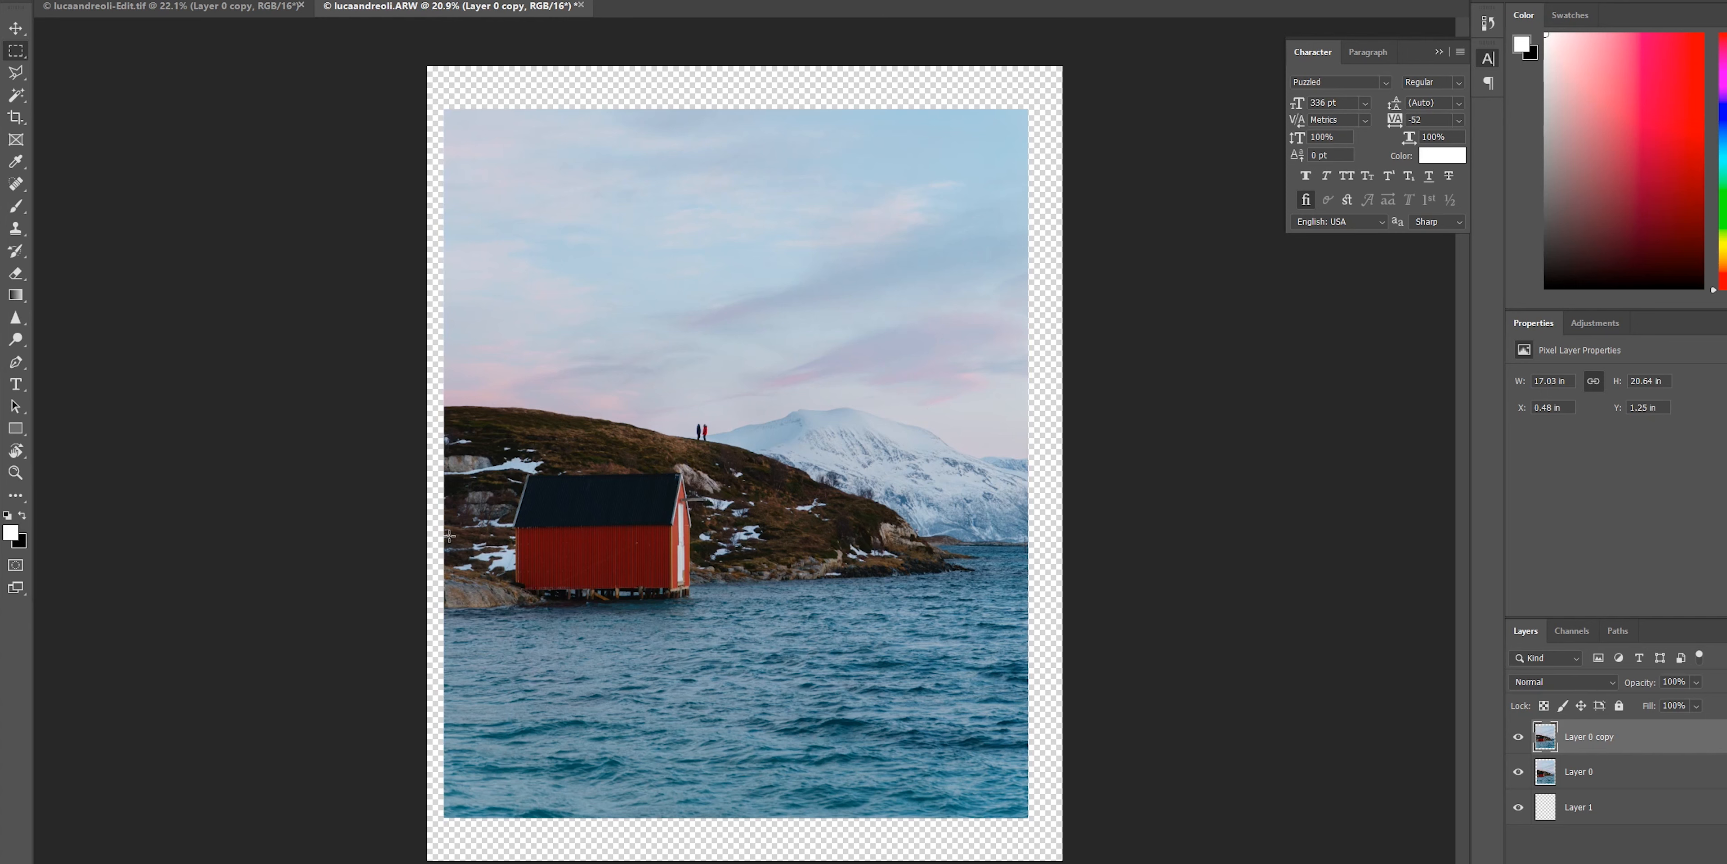
Crop the canvas evenly inward until its left edge meets the stretched edge of the photo.
{"action": "left_click", "coordinate": [16, 116]}
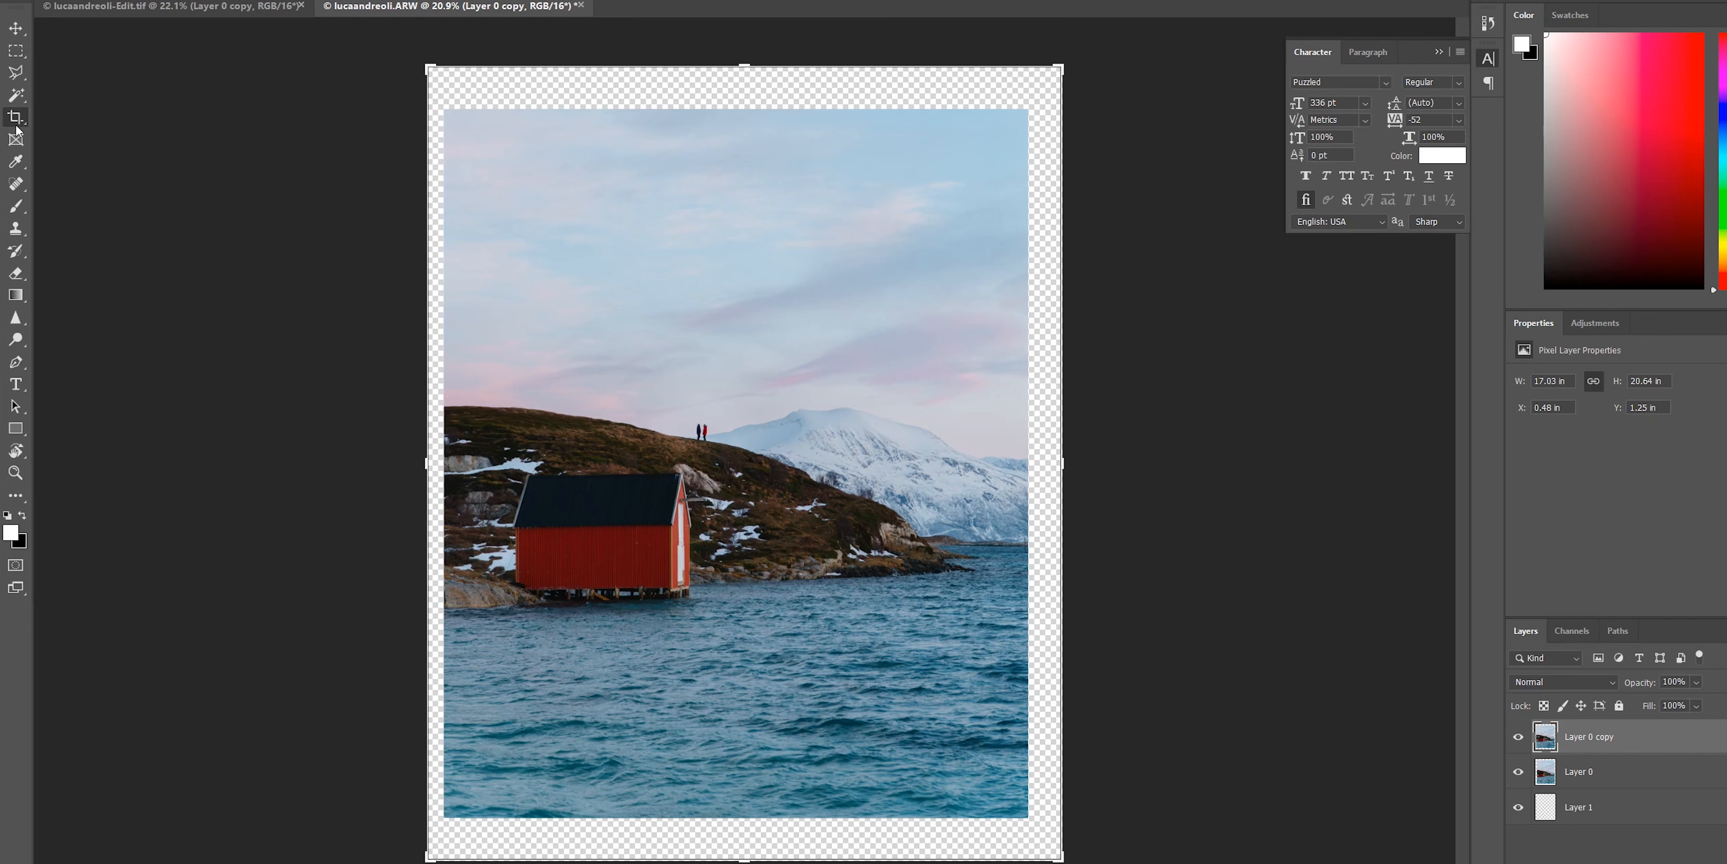
{"action": "left_click_drag", "start_coordinate": [427, 464], "coordinate": [435, 468]}
{"action": "key", "text": "Return"}
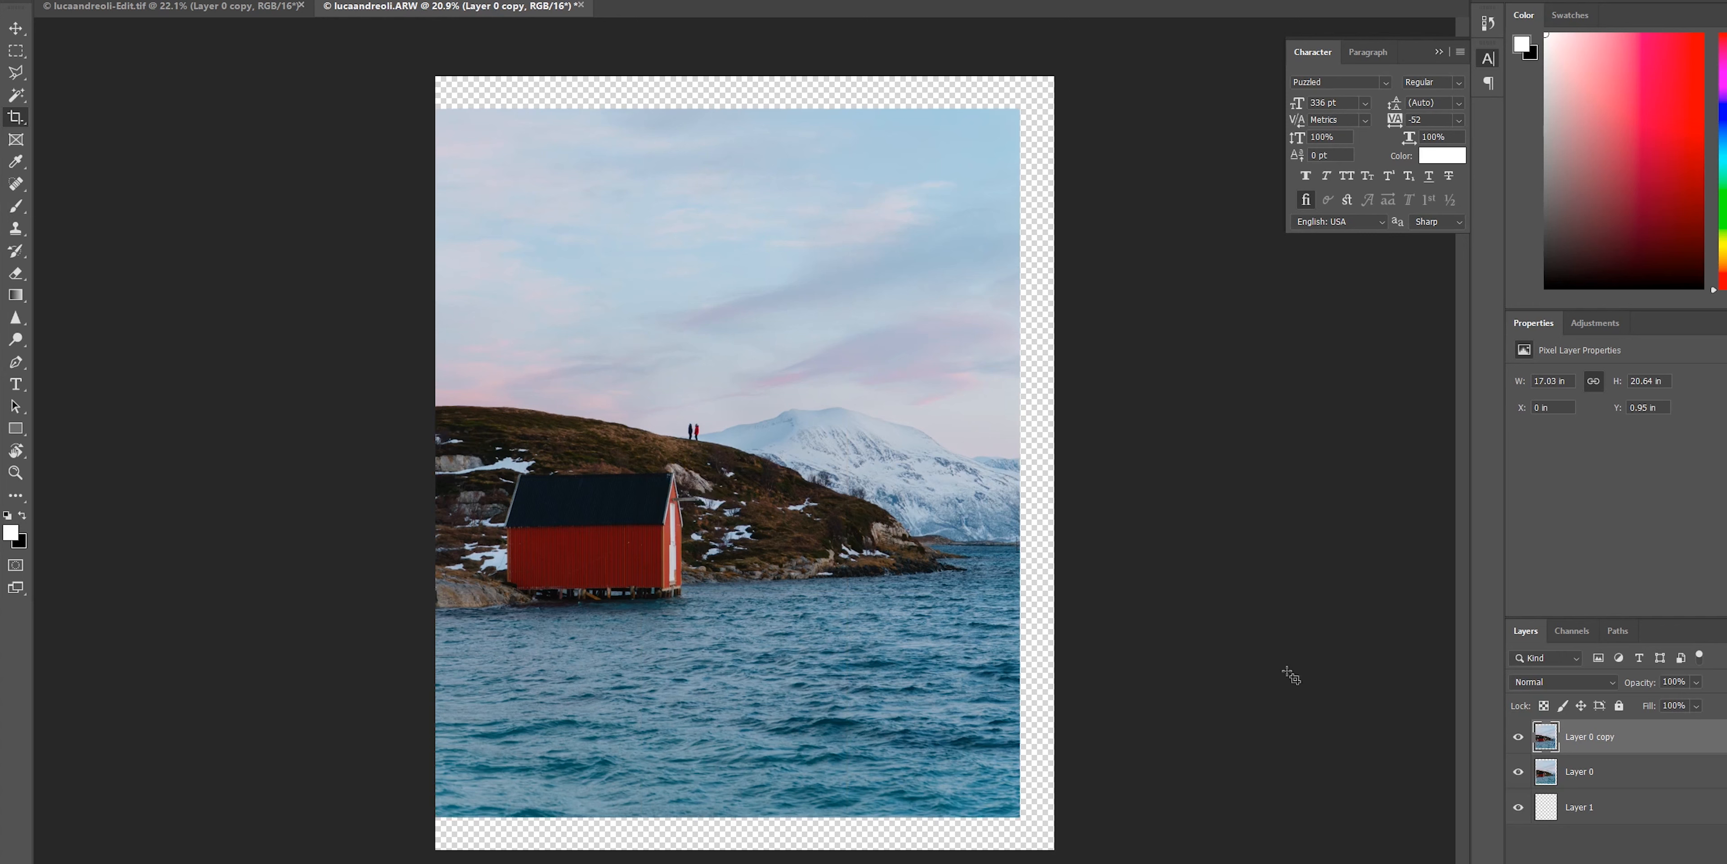
Select the transparent border with the Magic Wand and fill it with Content-Aware, Color Adaptation on, Normal mode and 100% opacity.
{"action": "left_click", "coordinate": [18, 100]}
{"action": "left_click", "coordinate": [471, 89]}
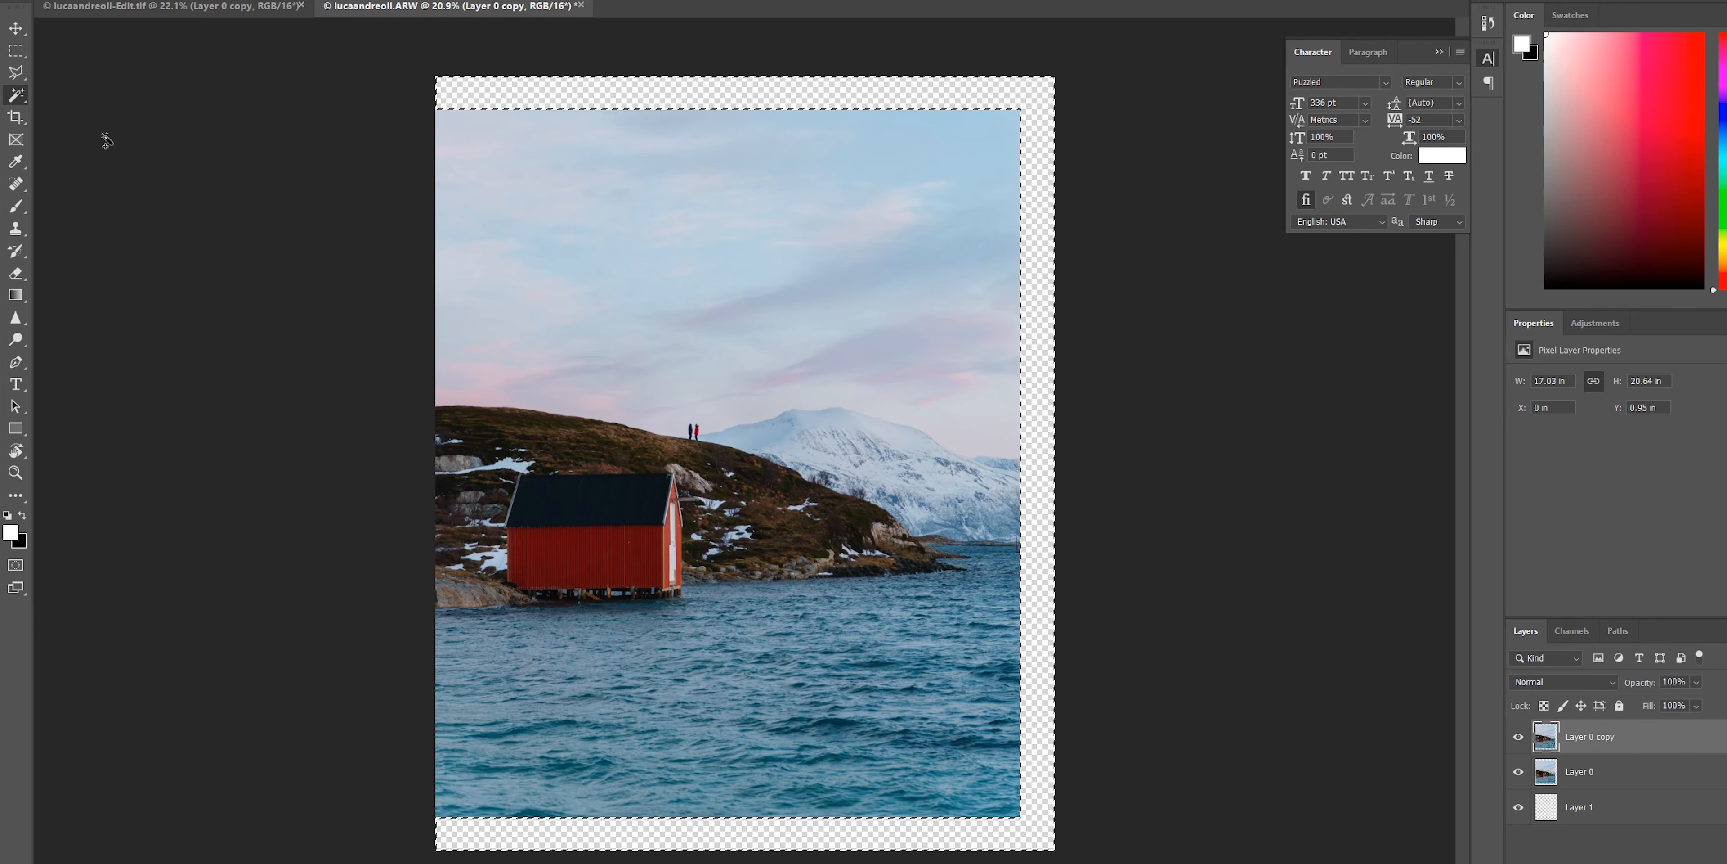
{"action": "left_click", "coordinate": [17, 54]}
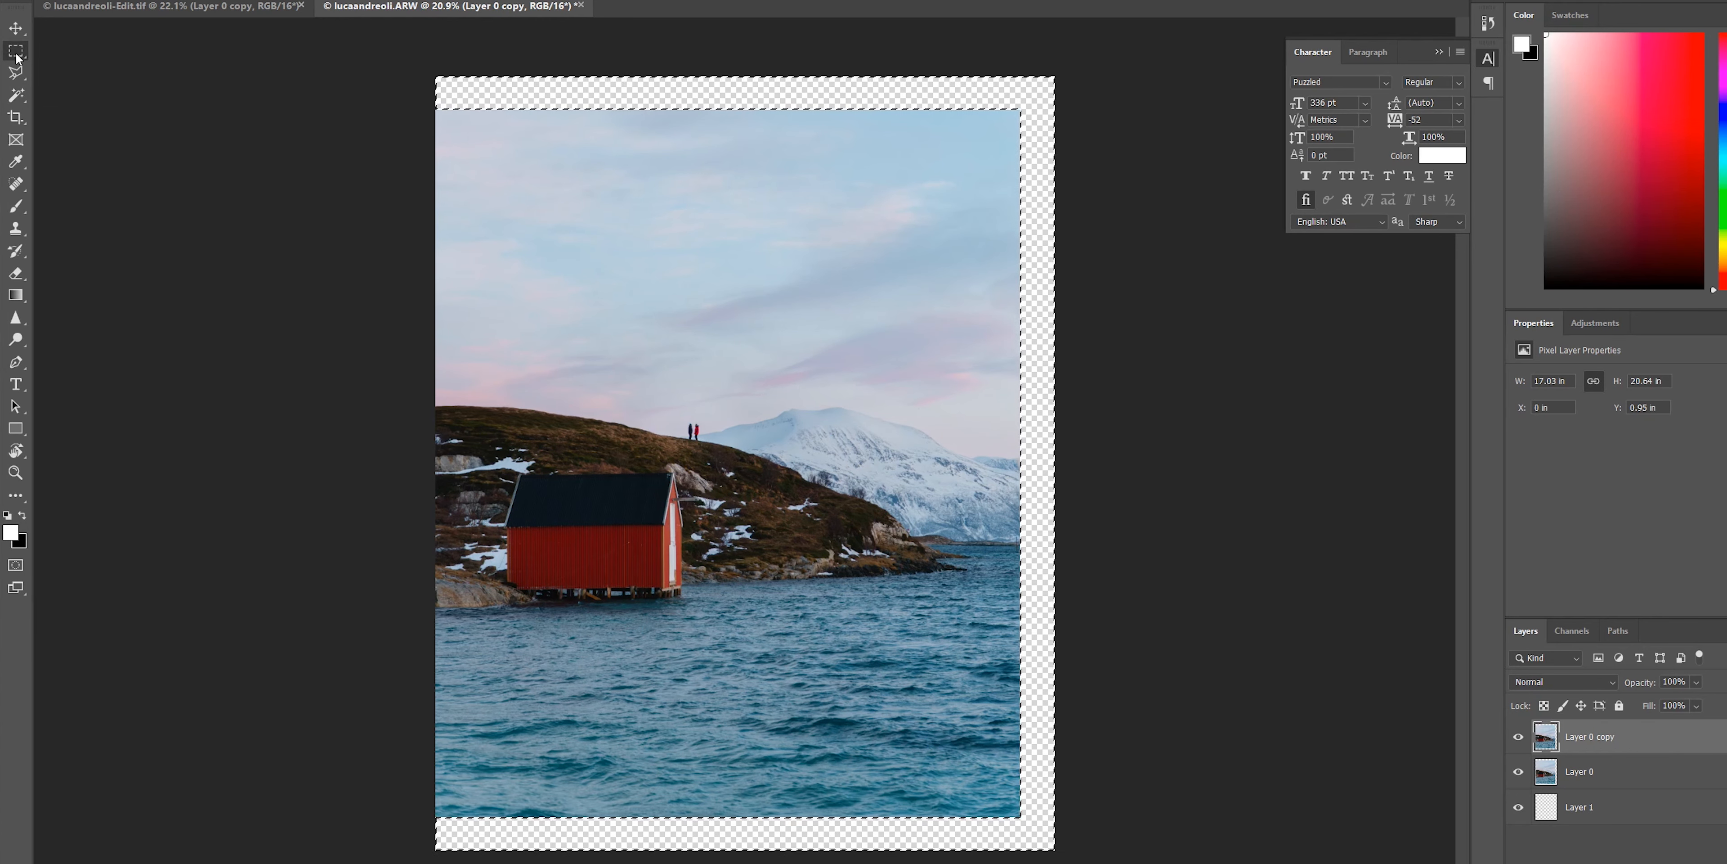
{"action": "right_click", "coordinate": [453, 94]}
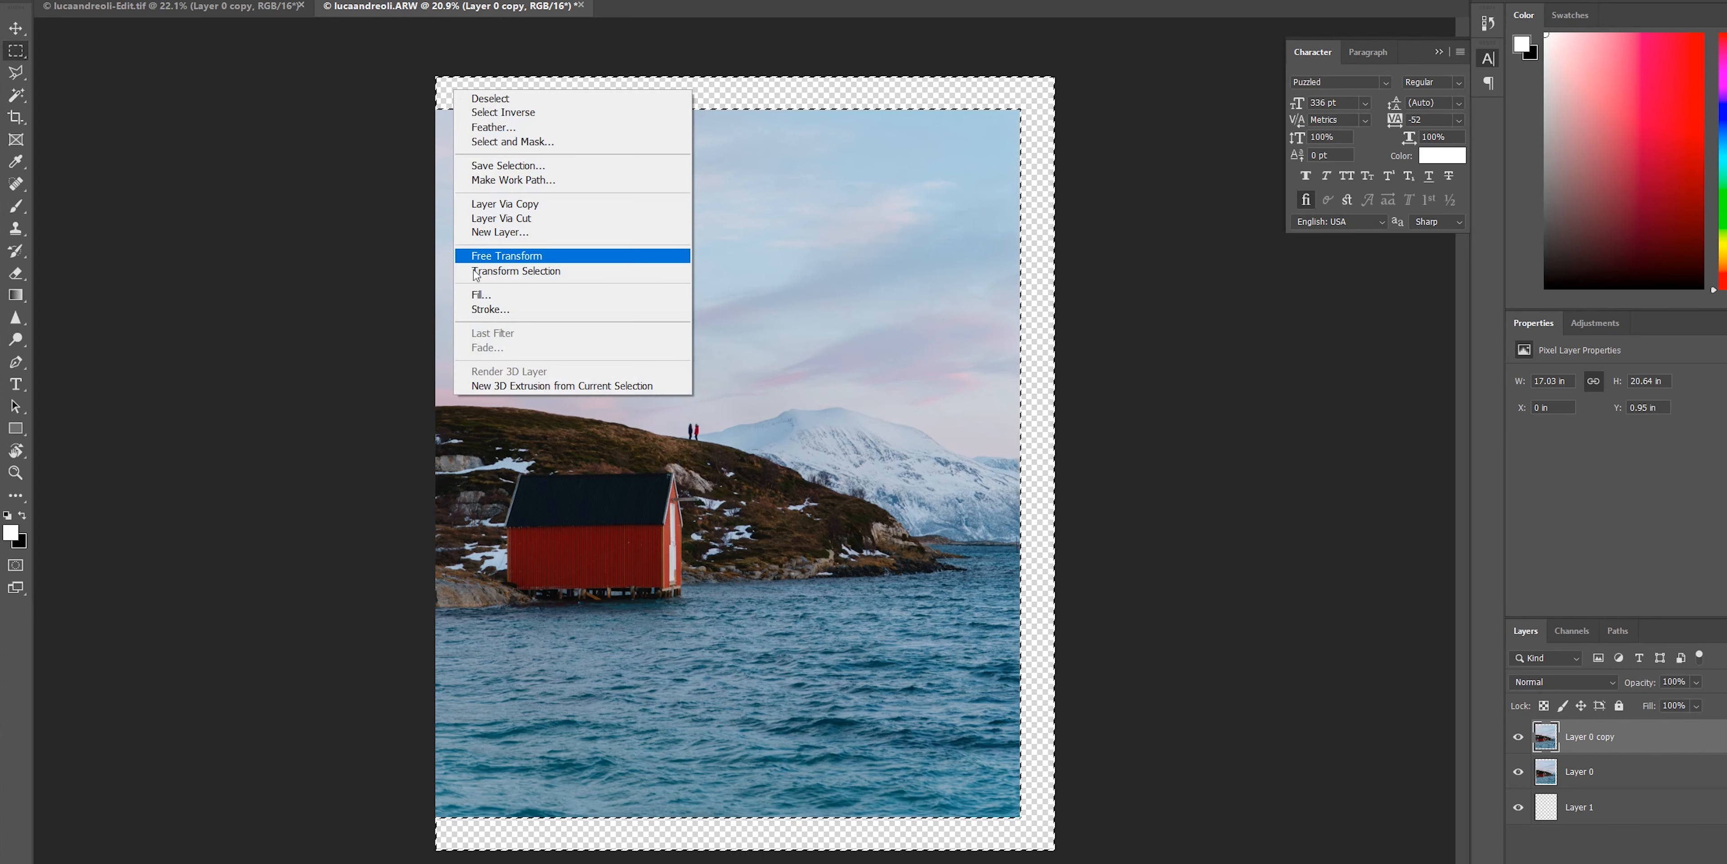
{"action": "left_click", "coordinate": [502, 293]}
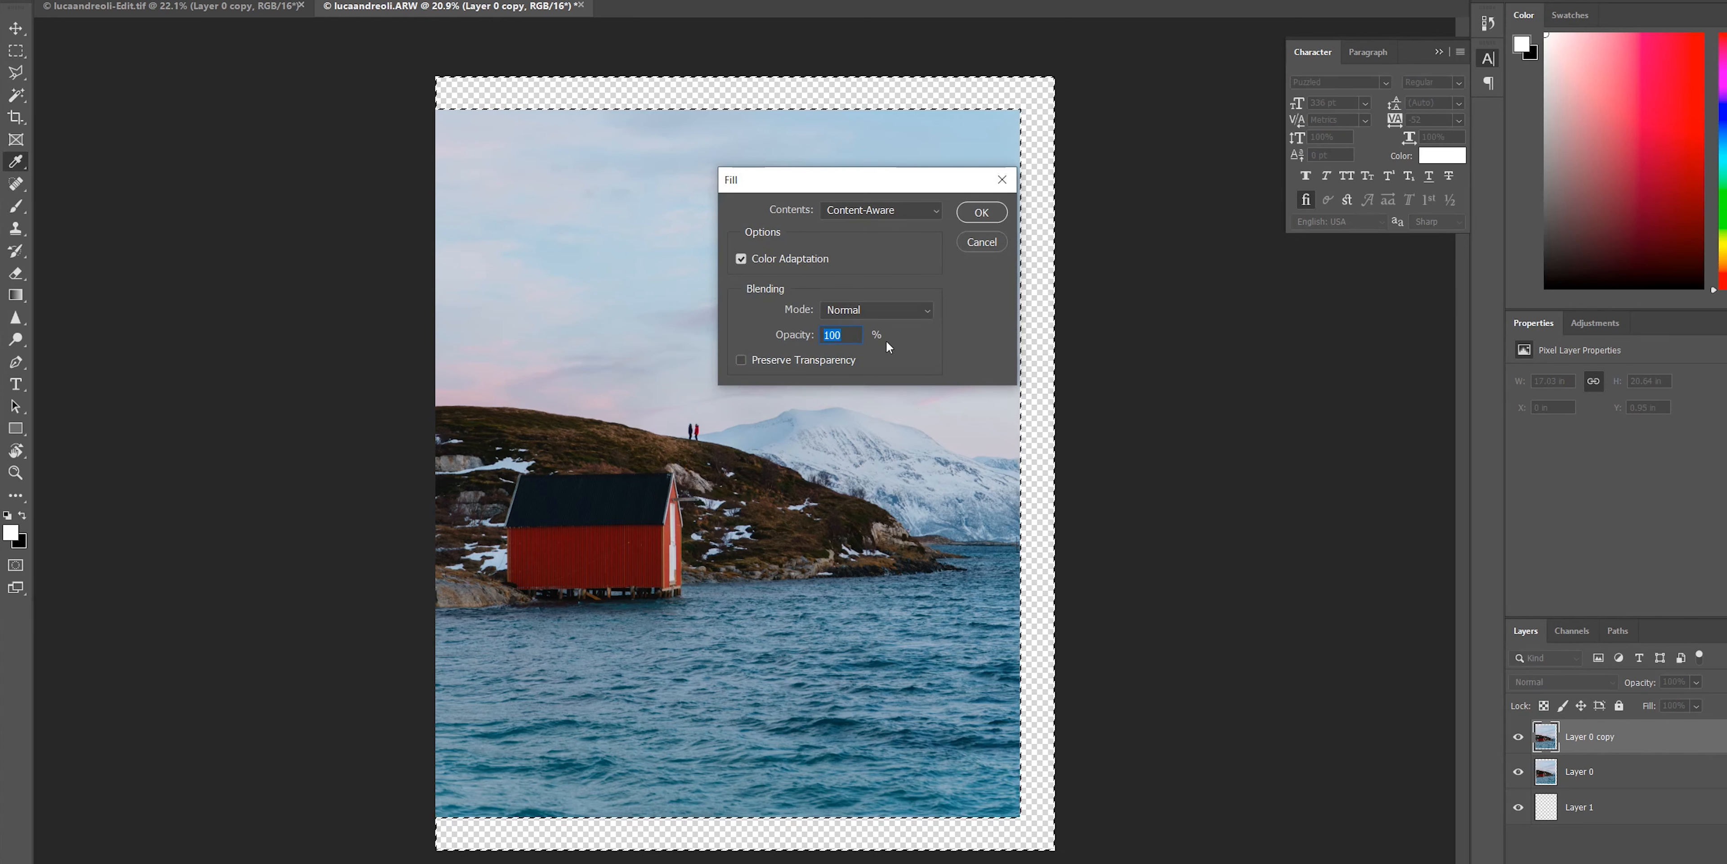
{"action": "left_click", "coordinate": [981, 213]}
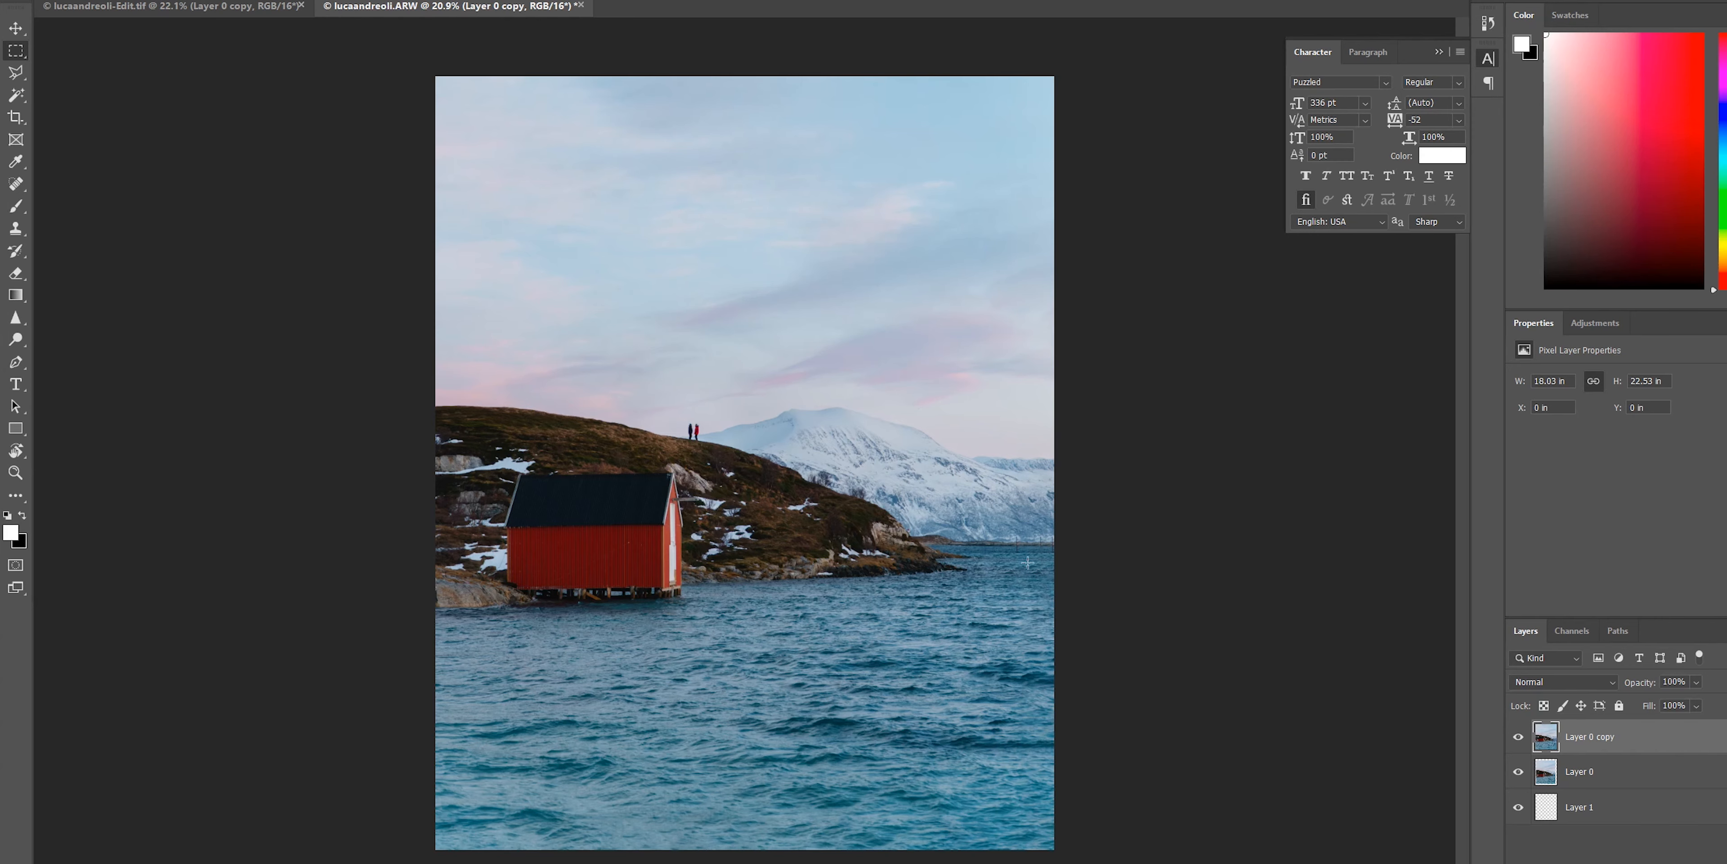
Remove the duplicated thin poles standing in the water near the photo's right edge with the healing brush.
{"action": "left_click", "coordinate": [15, 472]}
{"action": "left_click", "coordinate": [1037, 562]}
{"action": "left_click", "coordinate": [1039, 562]}
{"action": "left_click", "coordinate": [1085, 562]}
{"action": "left_click", "coordinate": [1115, 556]}
{"action": "left_click_drag", "start_coordinate": [1118, 552], "coordinate": [1088, 547]}
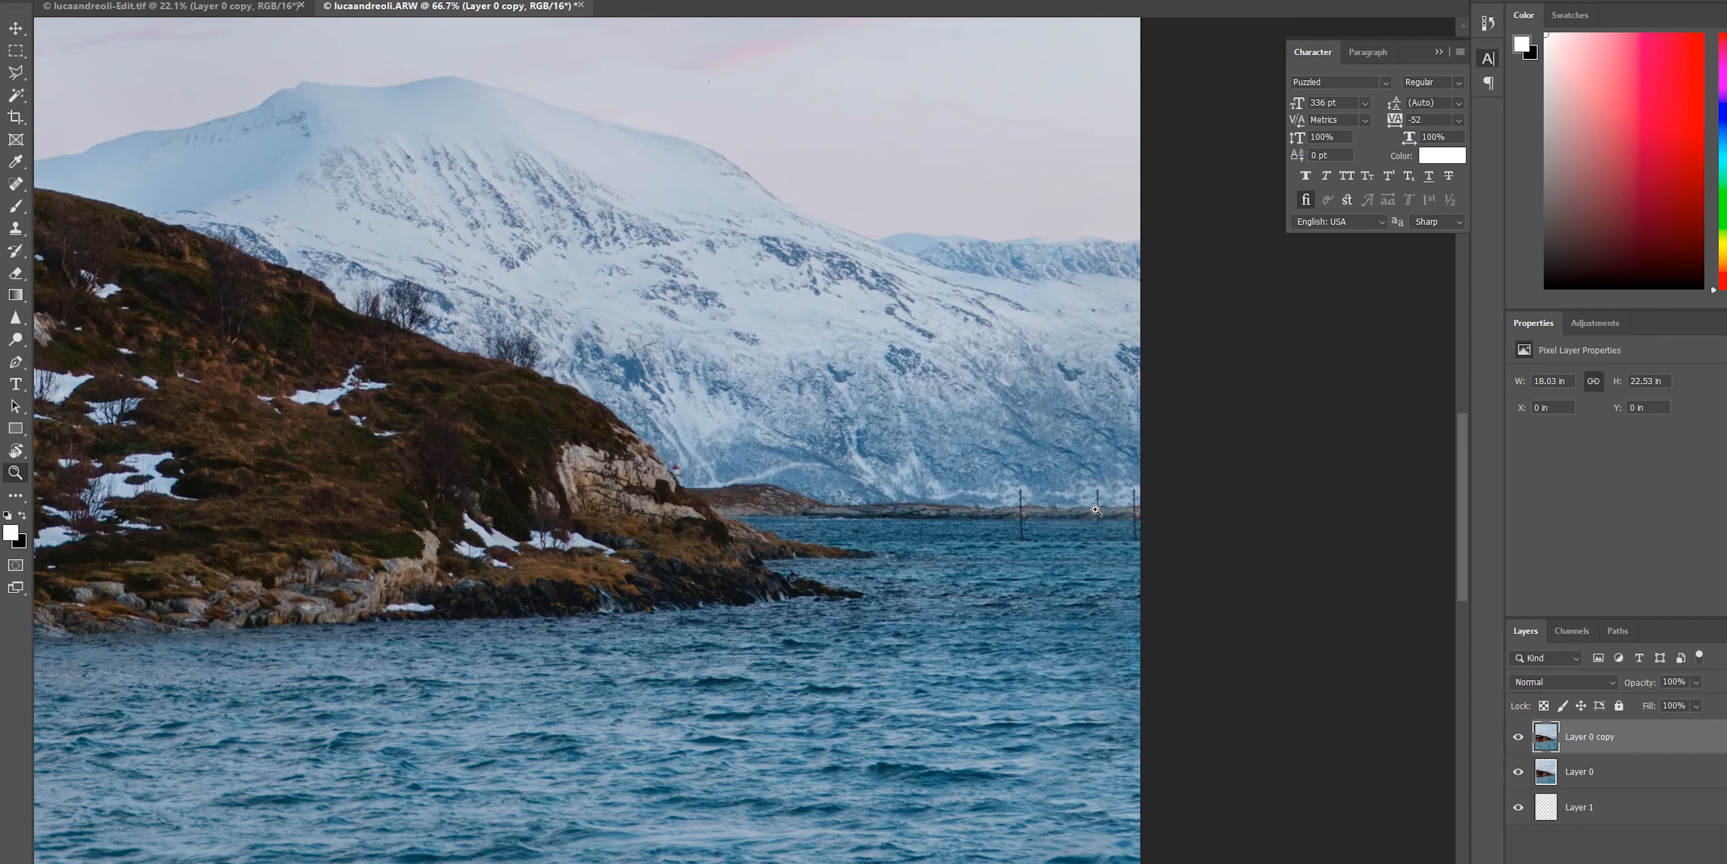
{"action": "left_click", "coordinate": [15, 183]}
{"action": "left_click_drag", "start_coordinate": [1019, 490], "coordinate": [1022, 541]}
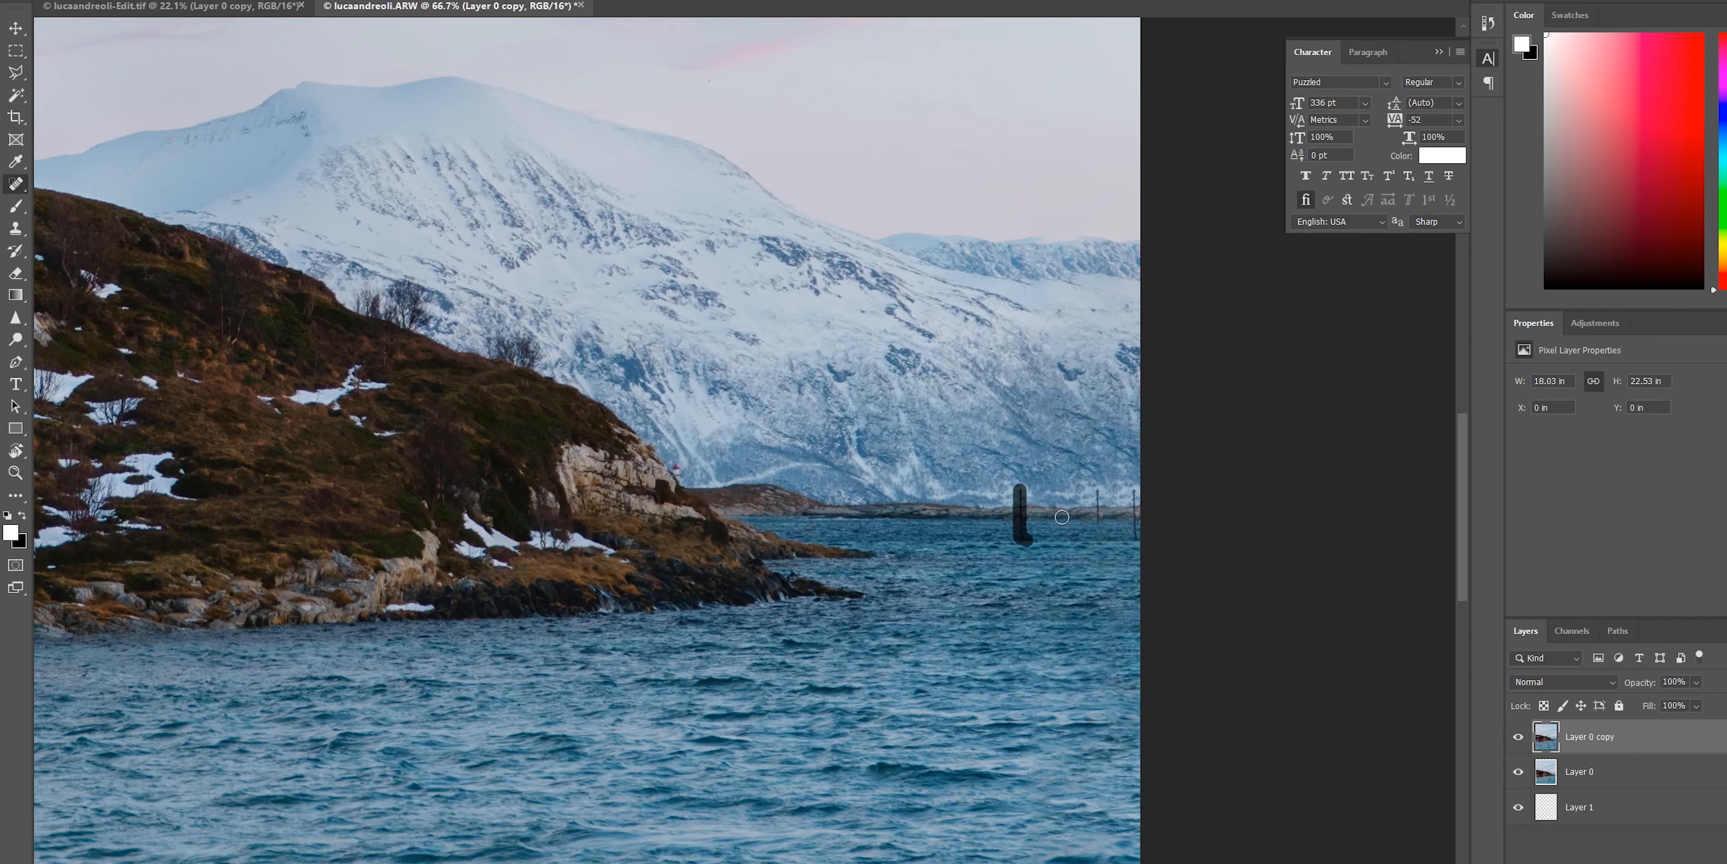
{"action": "mouse_move", "coordinate": [1097, 484]}
{"action": "left_mouse_down"}
{"action": "mouse_move", "coordinate": [1097, 525]}
{"action": "mouse_move", "coordinate": [1133, 495]}
{"action": "mouse_move", "coordinate": [1137, 544]}
{"action": "left_mouse_up"}
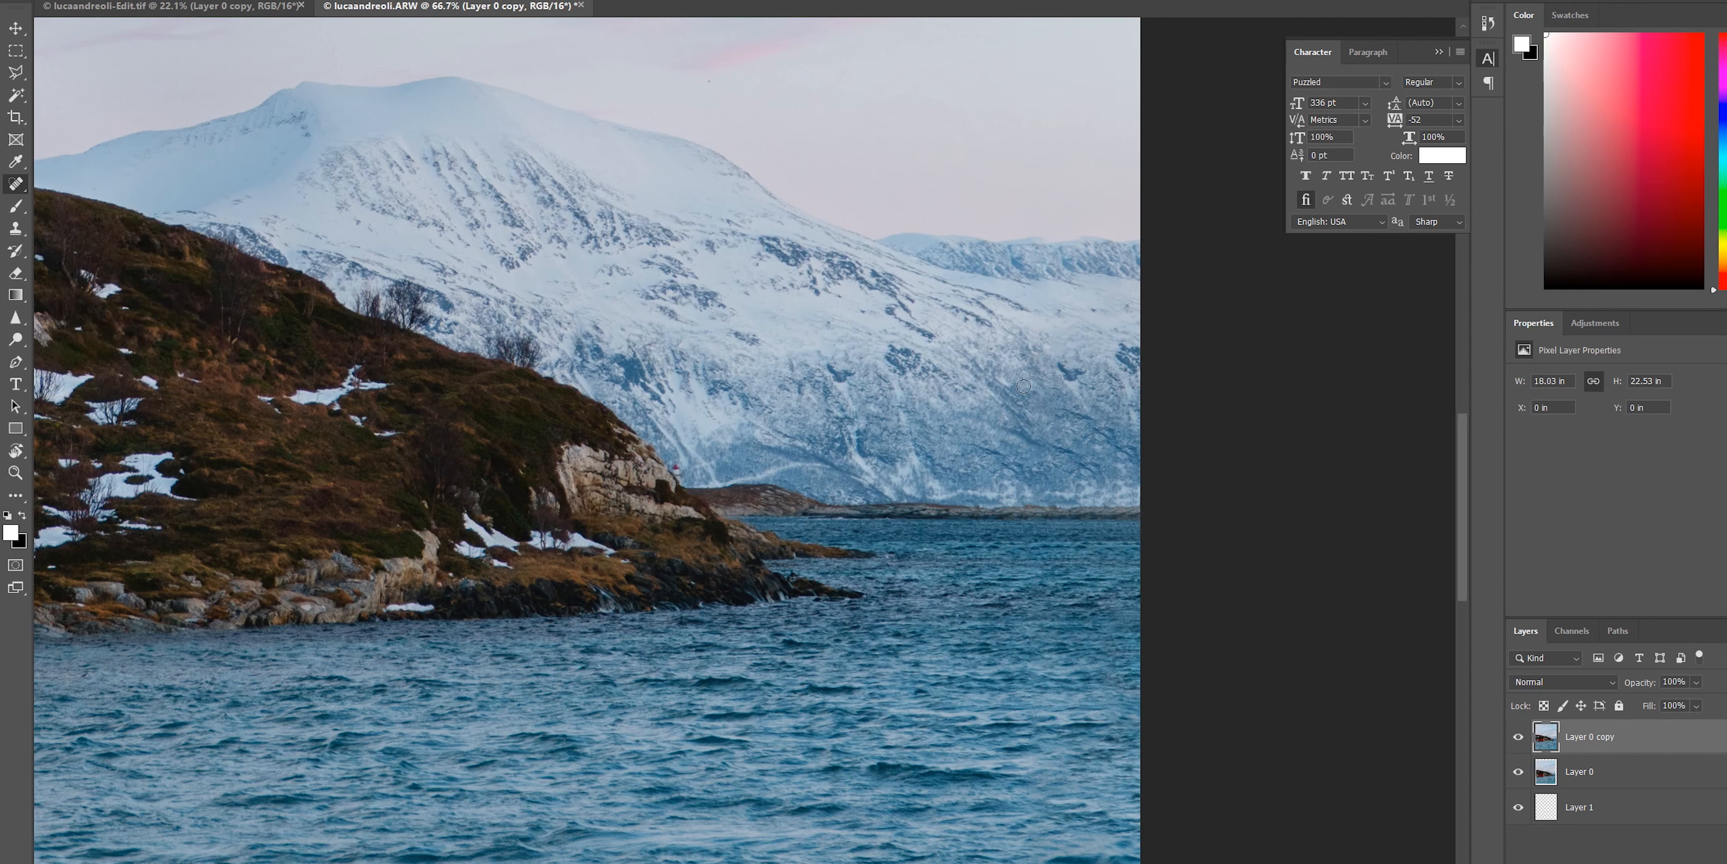
Compare the extended photo with the original framing by hiding and showing the duplicated layer with the whole image in view.
{"action": "left_click", "coordinate": [15, 471]}
{"action": "right_click", "coordinate": [290, 464]}
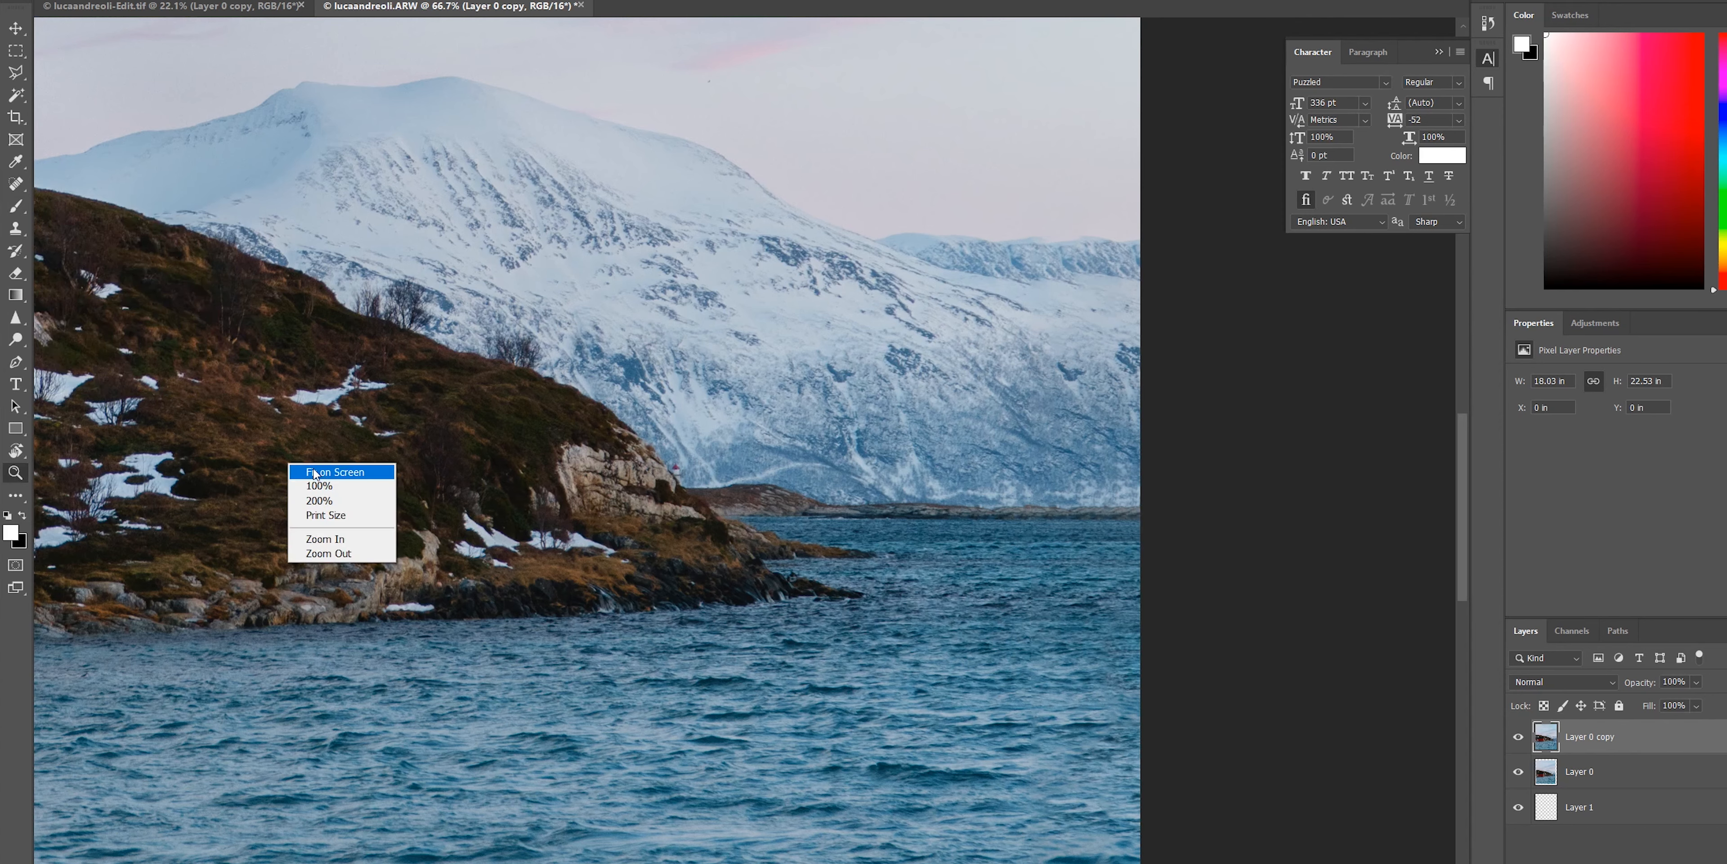
{"action": "left_click", "coordinate": [328, 473]}
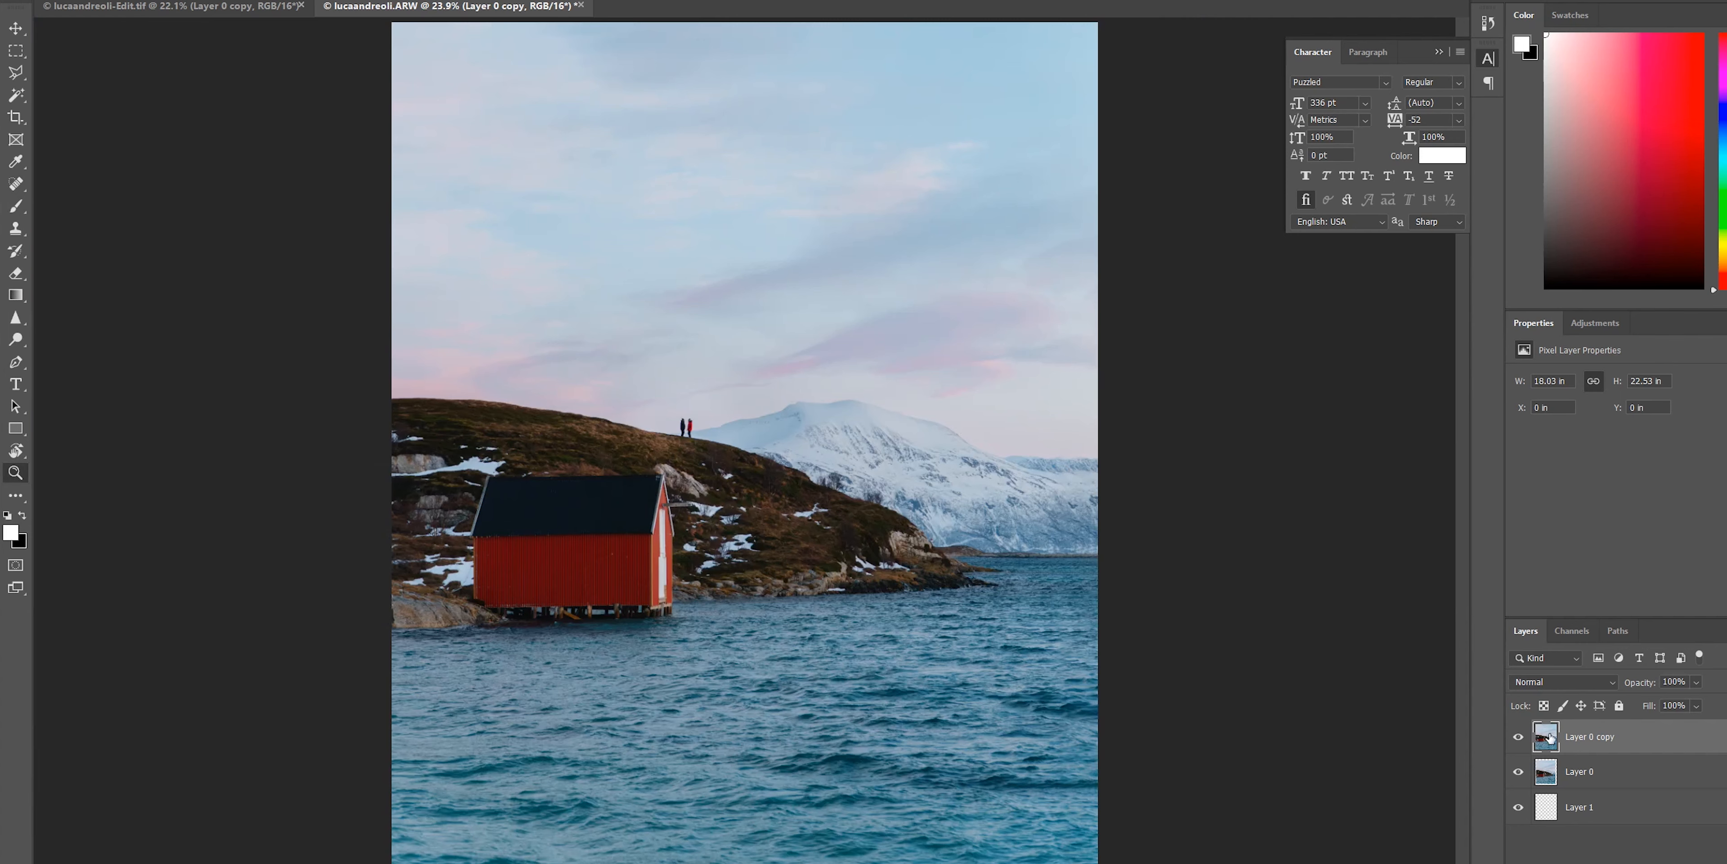
{"action": "left_click", "coordinate": [1519, 739]}
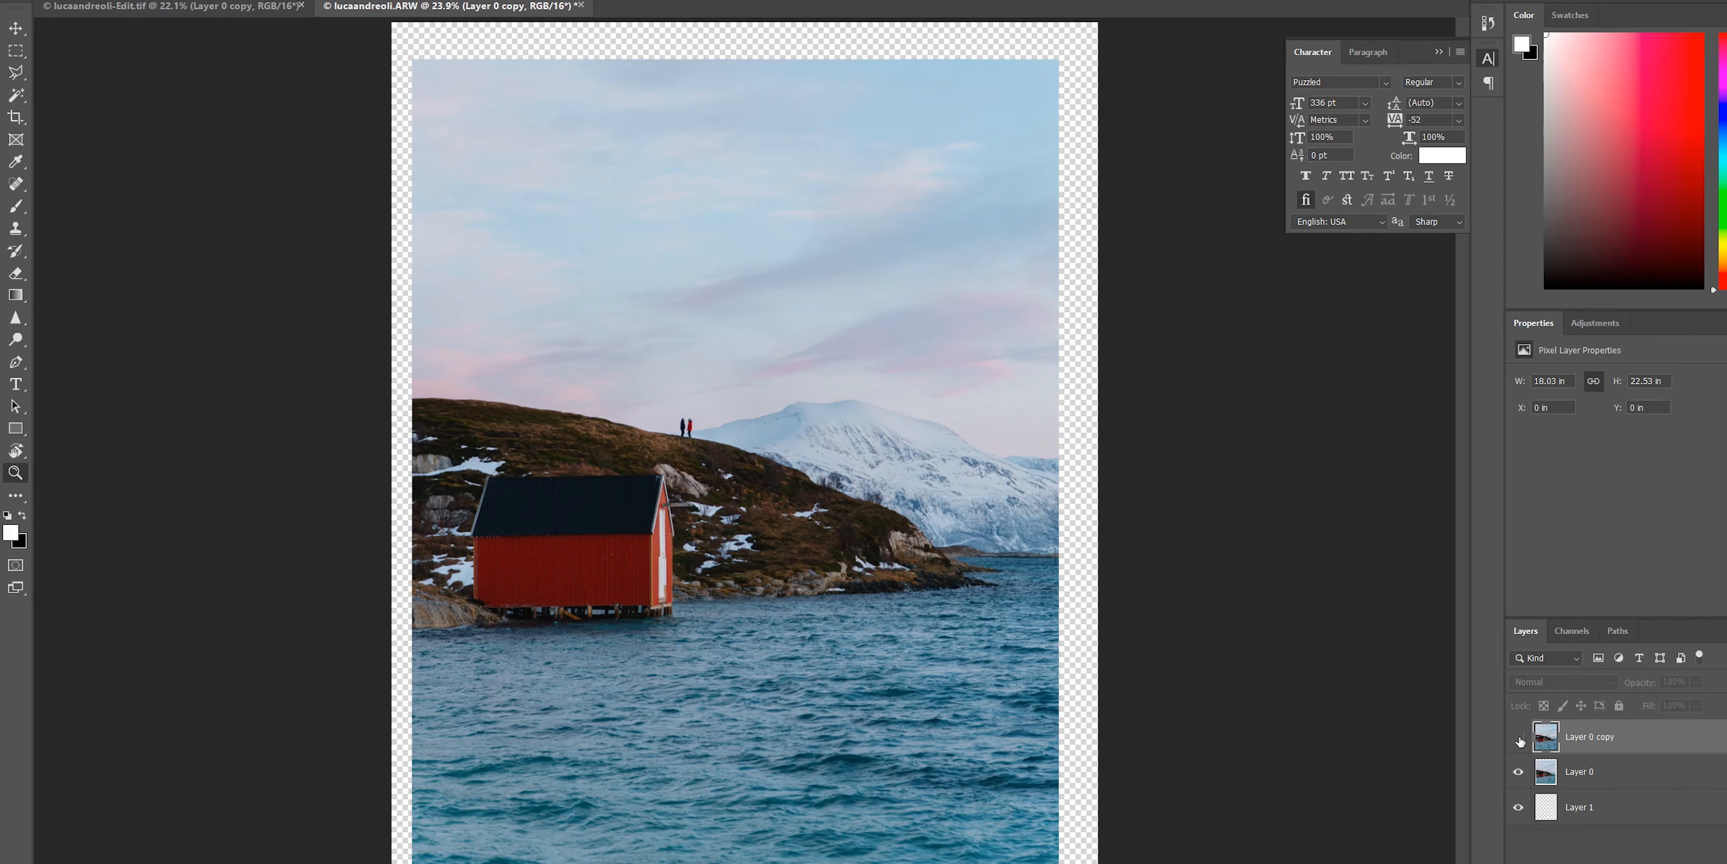
{"action": "left_click", "coordinate": [1518, 738]}
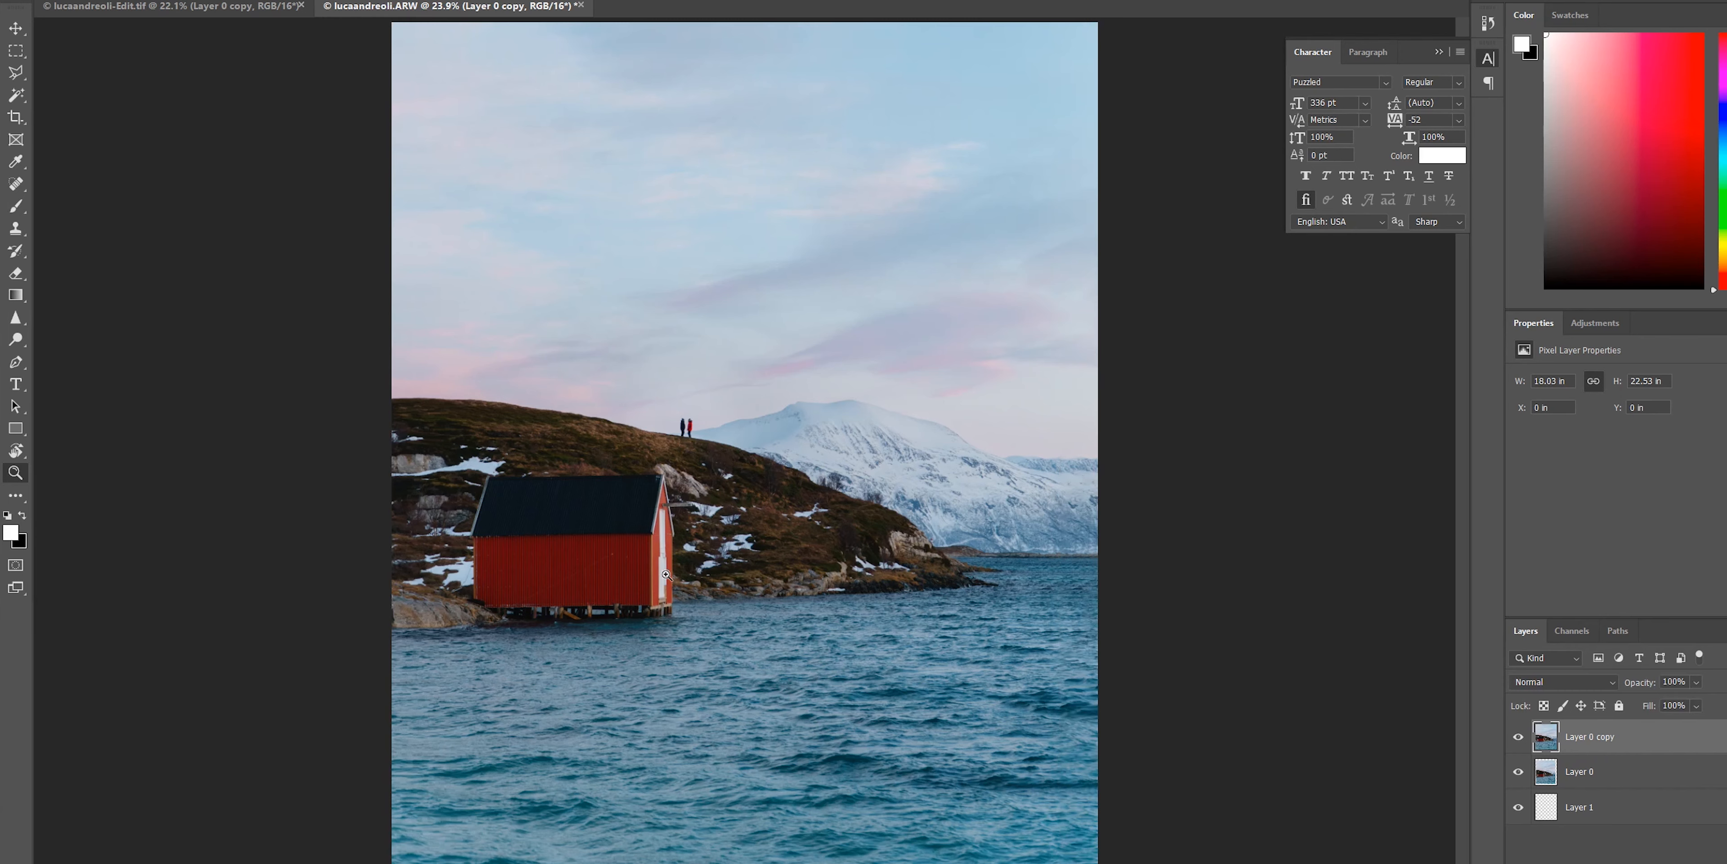
Review the whole extended cabin photo in full-screen view without the interface.
{"action": "left_click", "coordinate": [728, 537], "text": "alt"}
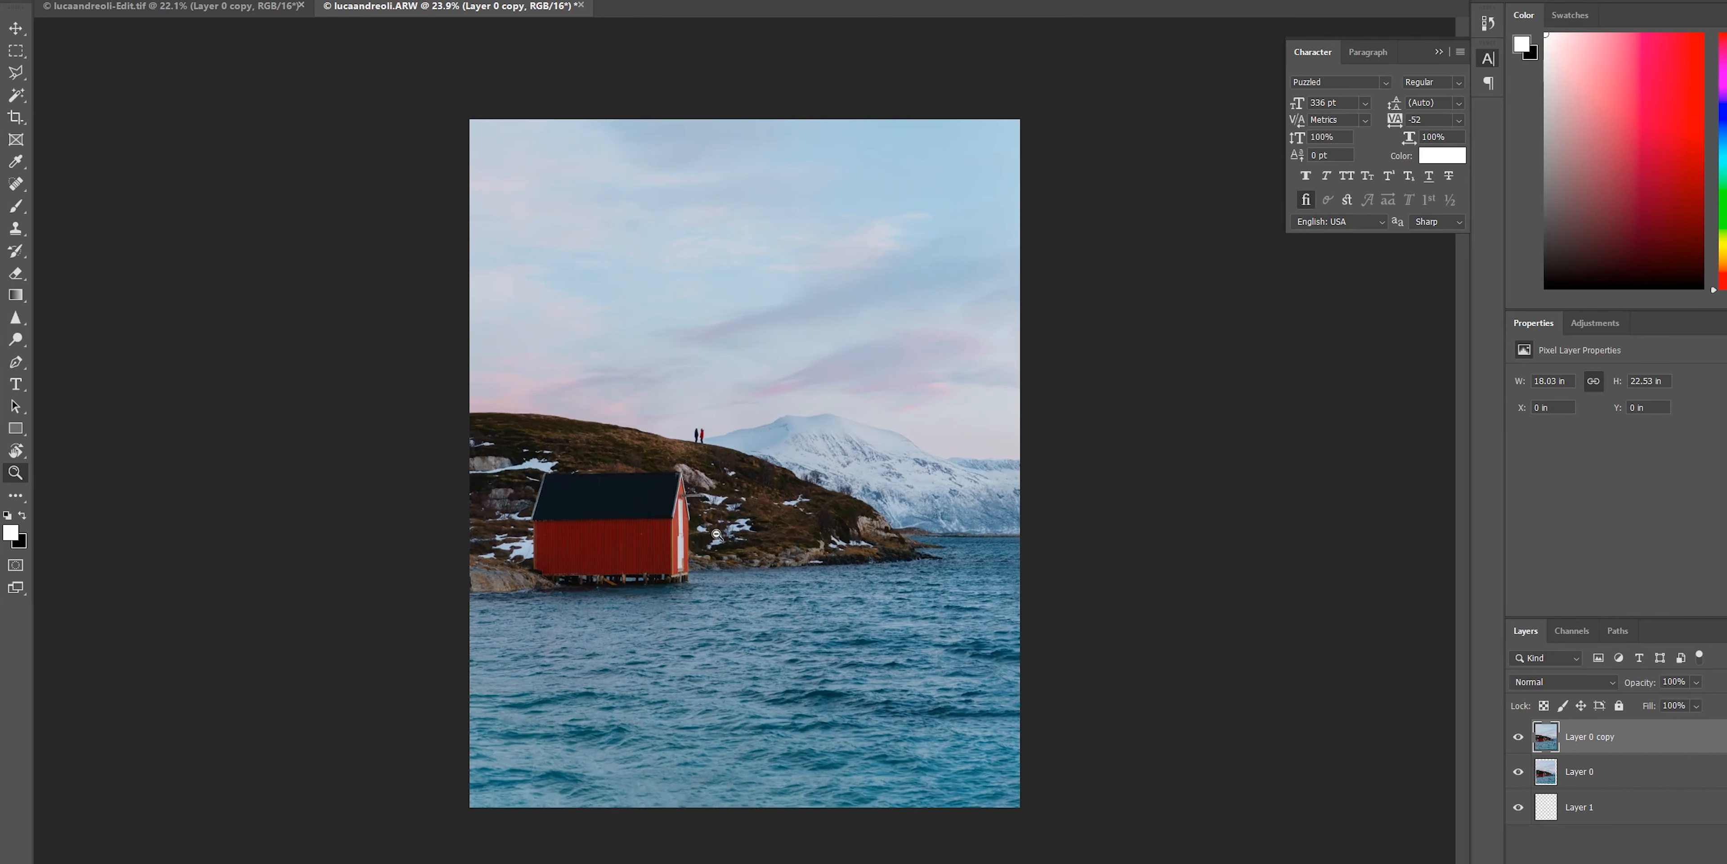
{"action": "left_click_drag", "start_coordinate": [717, 534], "coordinate": [722, 535]}
{"action": "key", "text": "f"}
{"action": "key", "text": "f"}
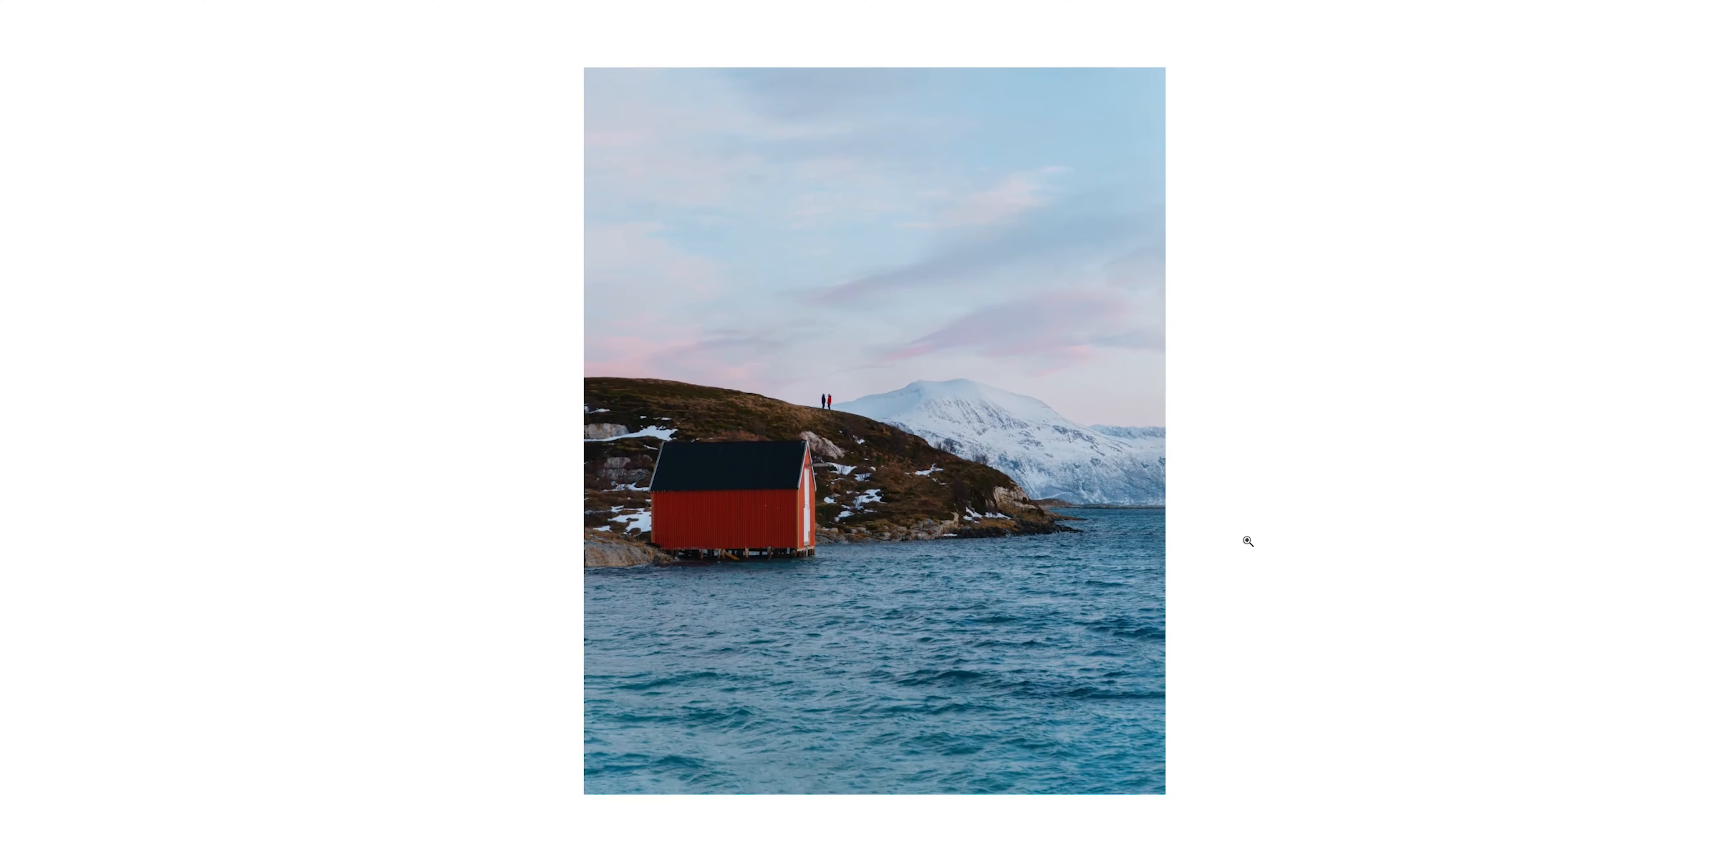
{"action": "key", "text": "f"}
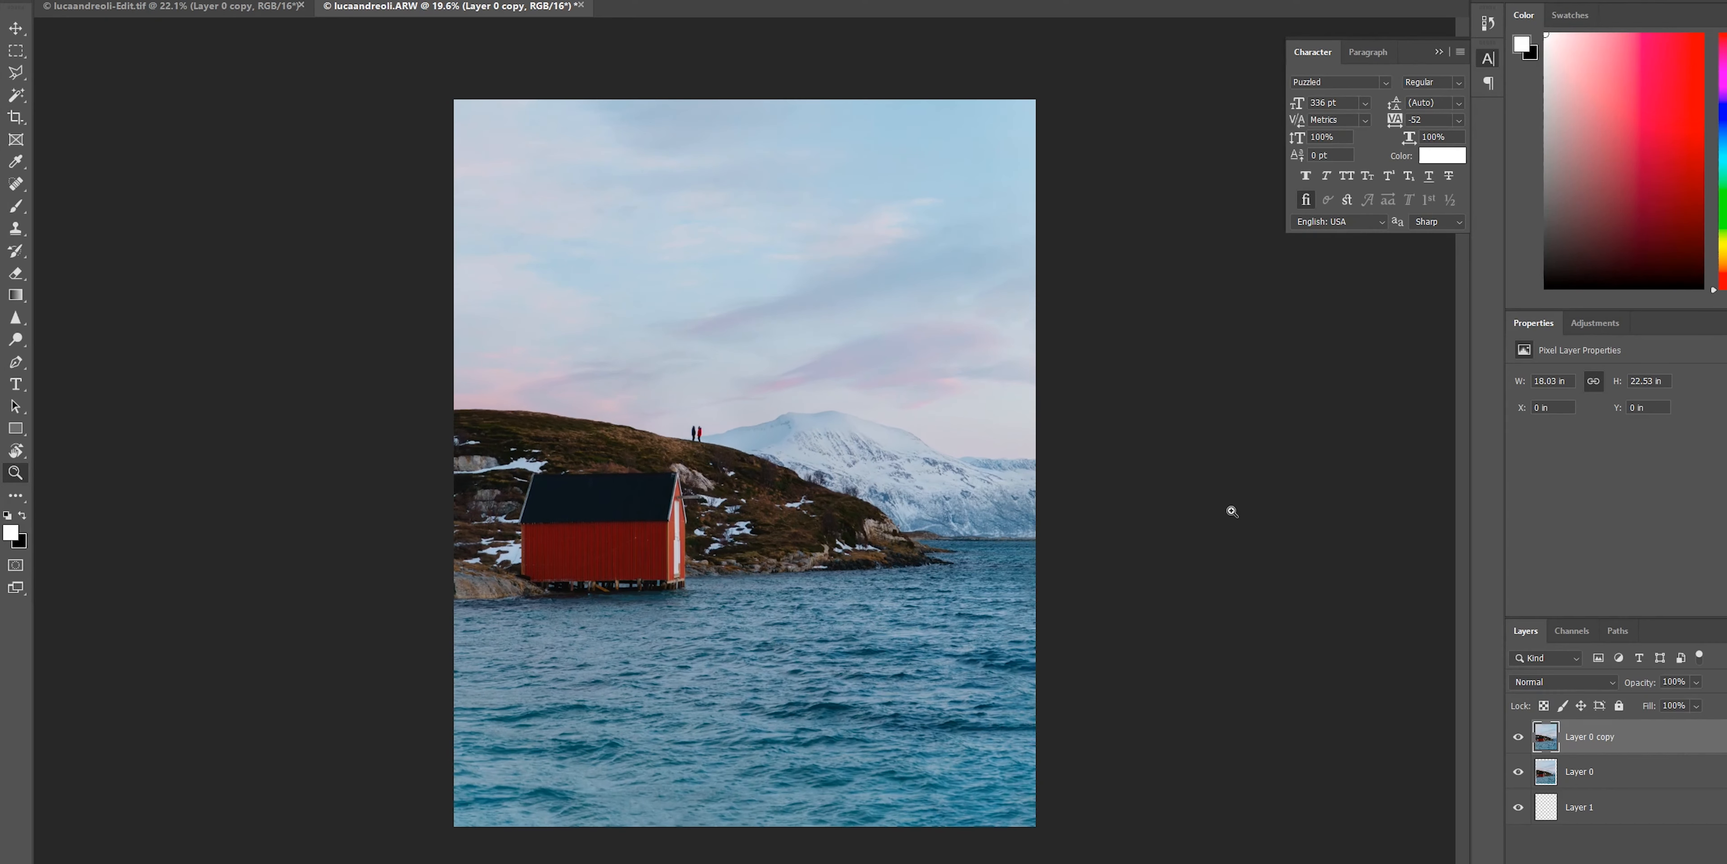
Switch to Lightroom, straighten the red-rock canyon photo and crop it to the 4 x 5 / 8 x 10 ratio.
{"action": "key", "text": "alt+Tab"}
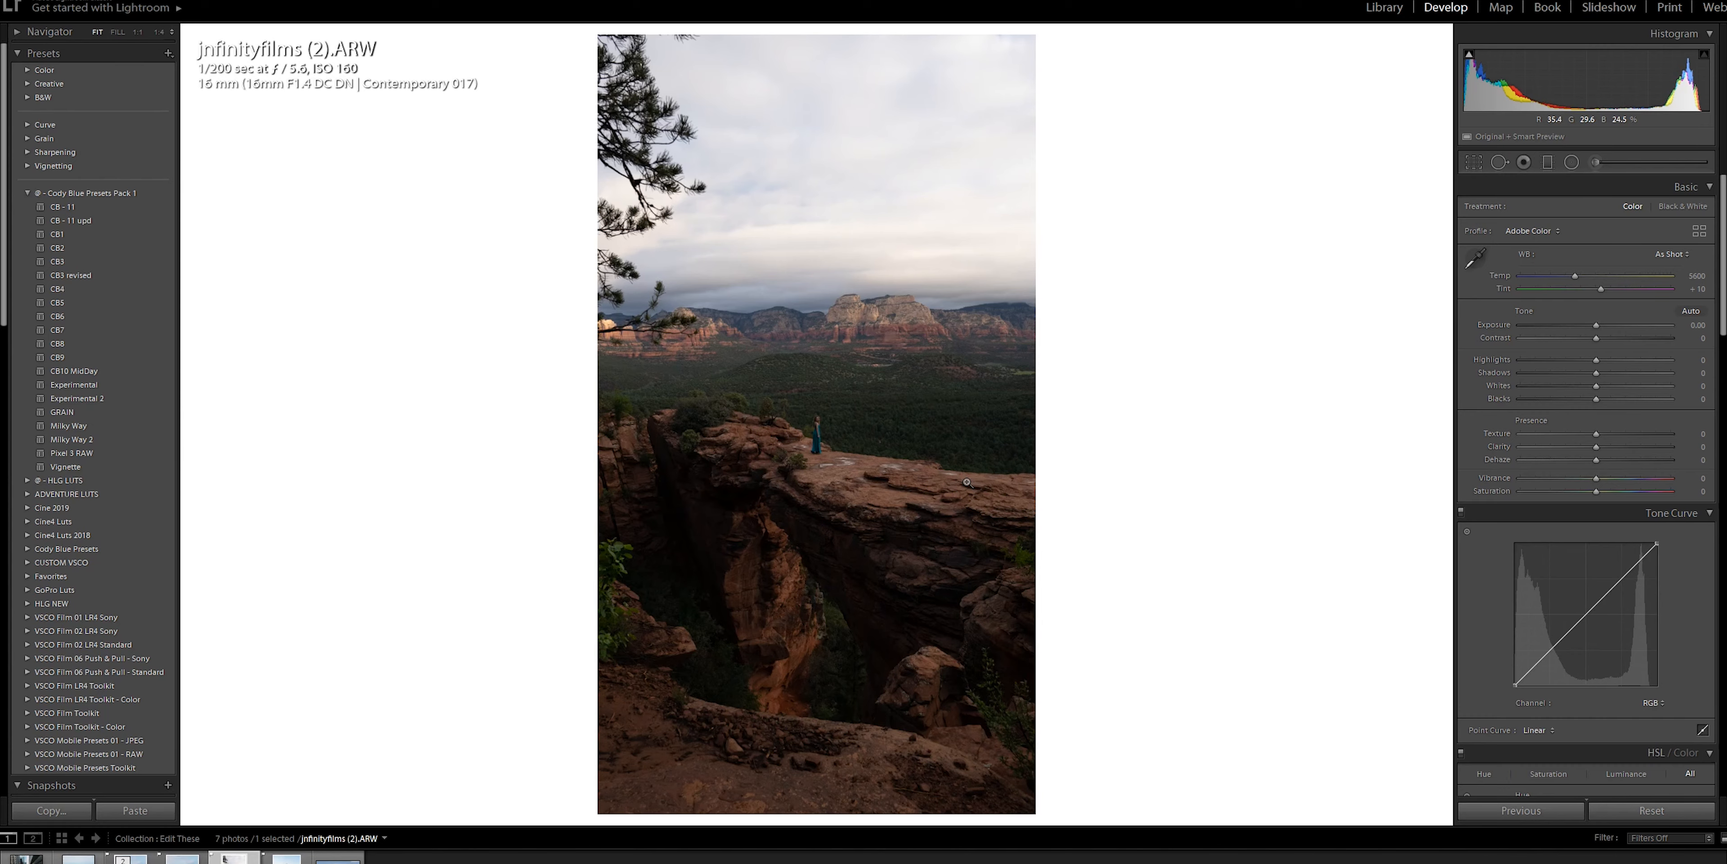
{"action": "key", "text": "r"}
{"action": "left_click_drag", "start_coordinate": [508, 424], "coordinate": [507, 409]}
{"action": "left_click", "coordinate": [1480, 164]}
{"action": "left_click", "coordinate": [1480, 164]}
{"action": "left_click", "coordinate": [1665, 209]}
{"action": "left_click", "coordinate": [1608, 293]}
{"action": "left_click_drag", "start_coordinate": [751, 448], "coordinate": [758, 435]}
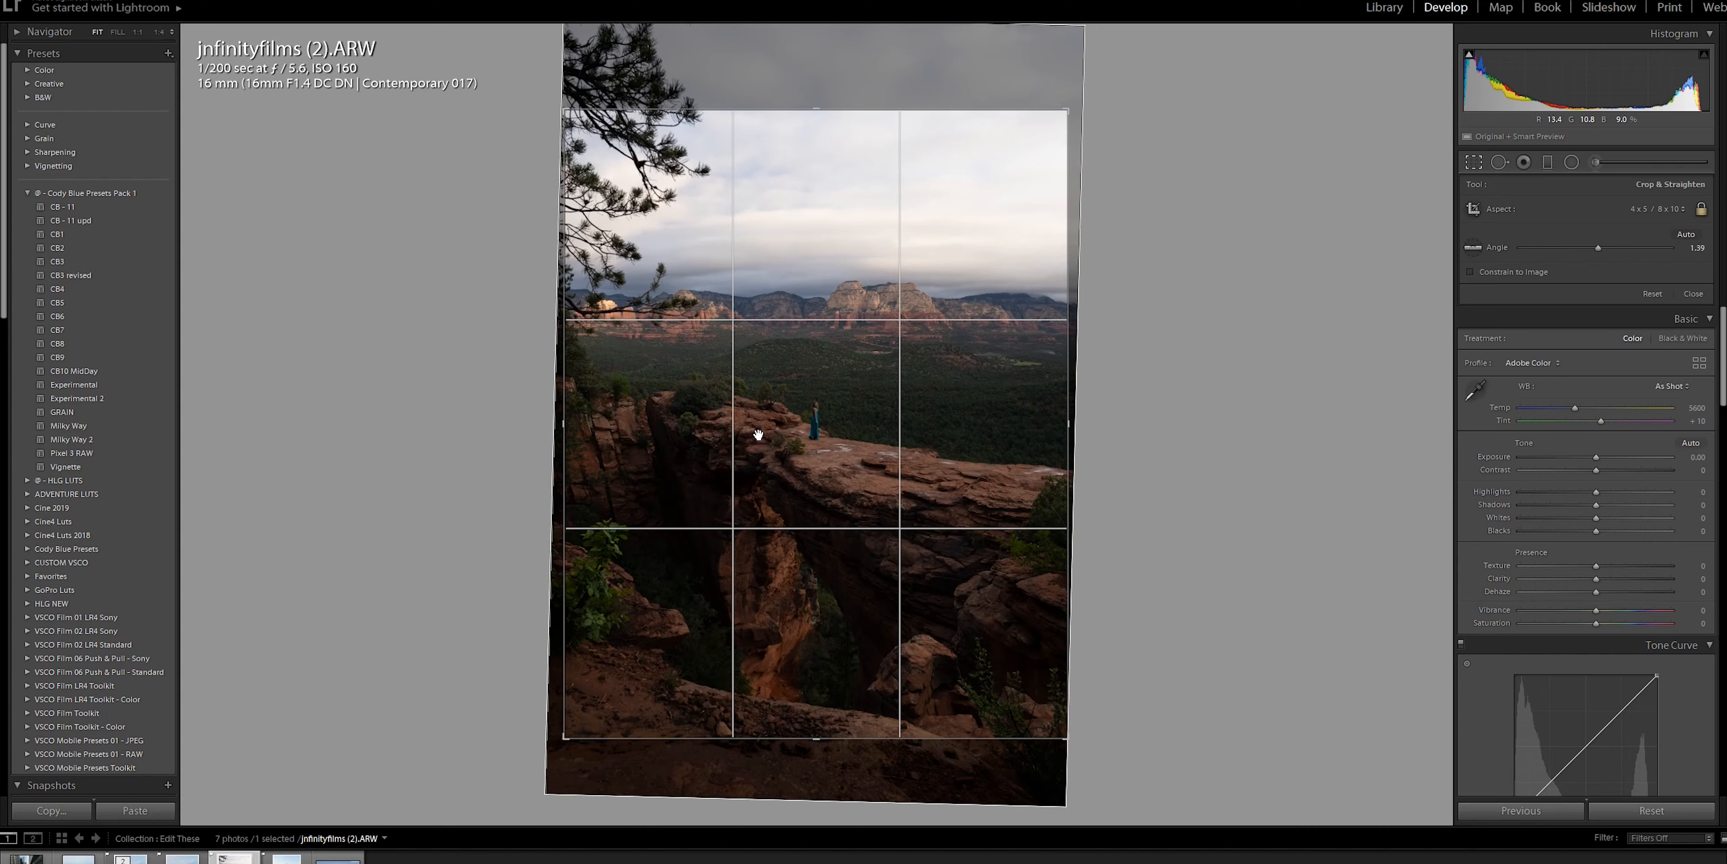
{"action": "key", "text": "Return"}
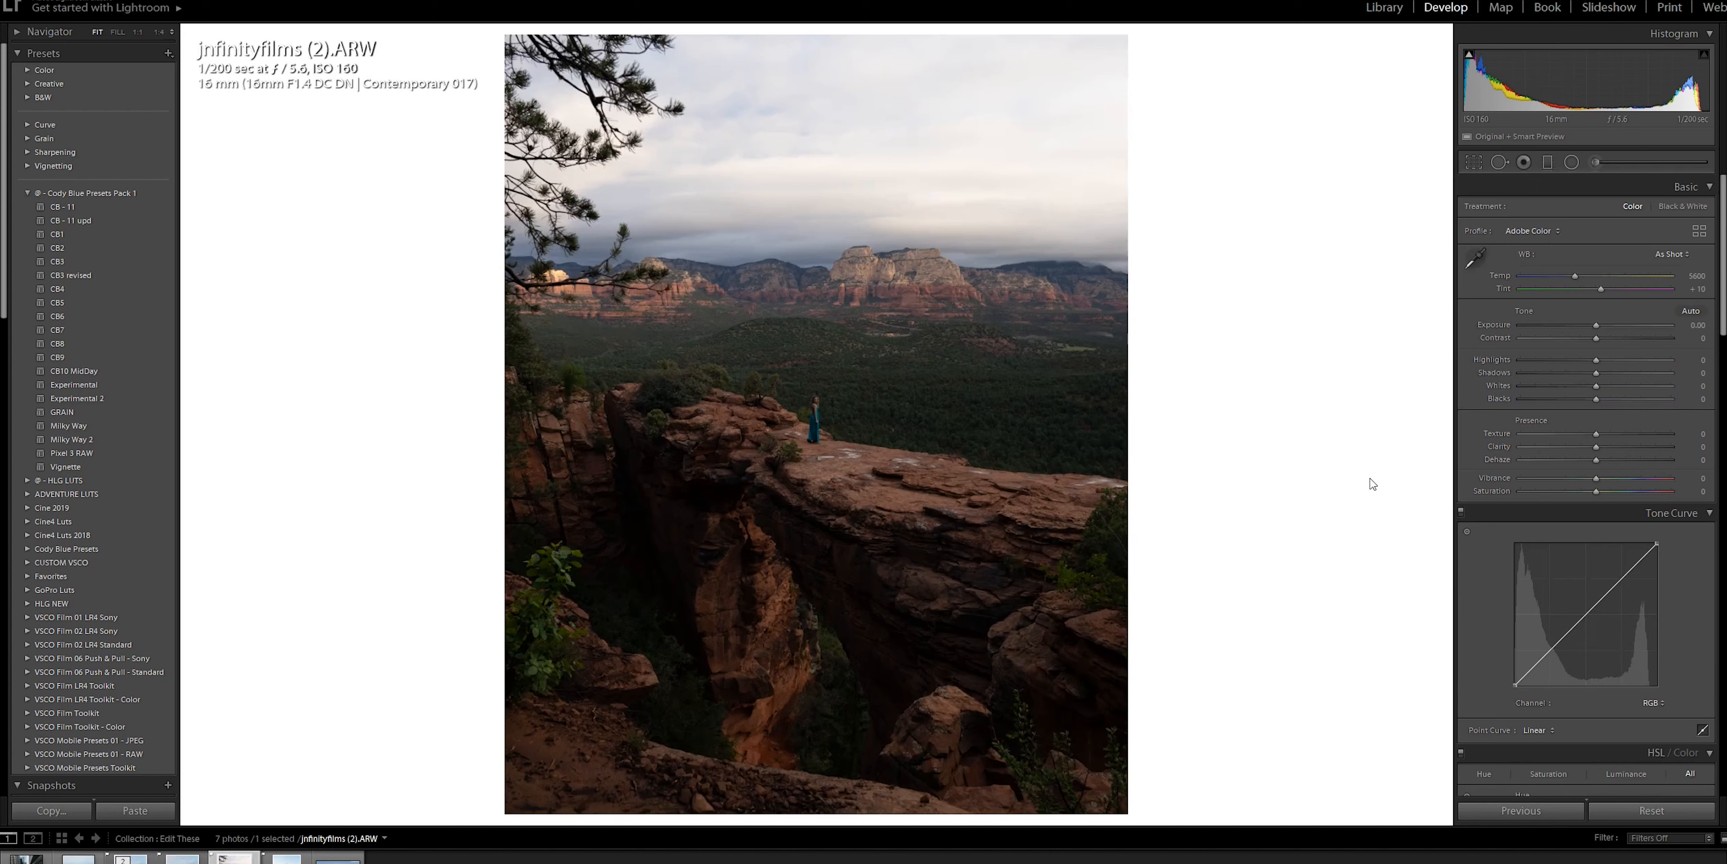
Set exposure to +0.48, highlights −31, shadows +14, whites +11, blacks +17, vibrance +15 and saturation +13.
{"action": "left_click_drag", "start_coordinate": [1598, 325], "coordinate": [1572, 359]}
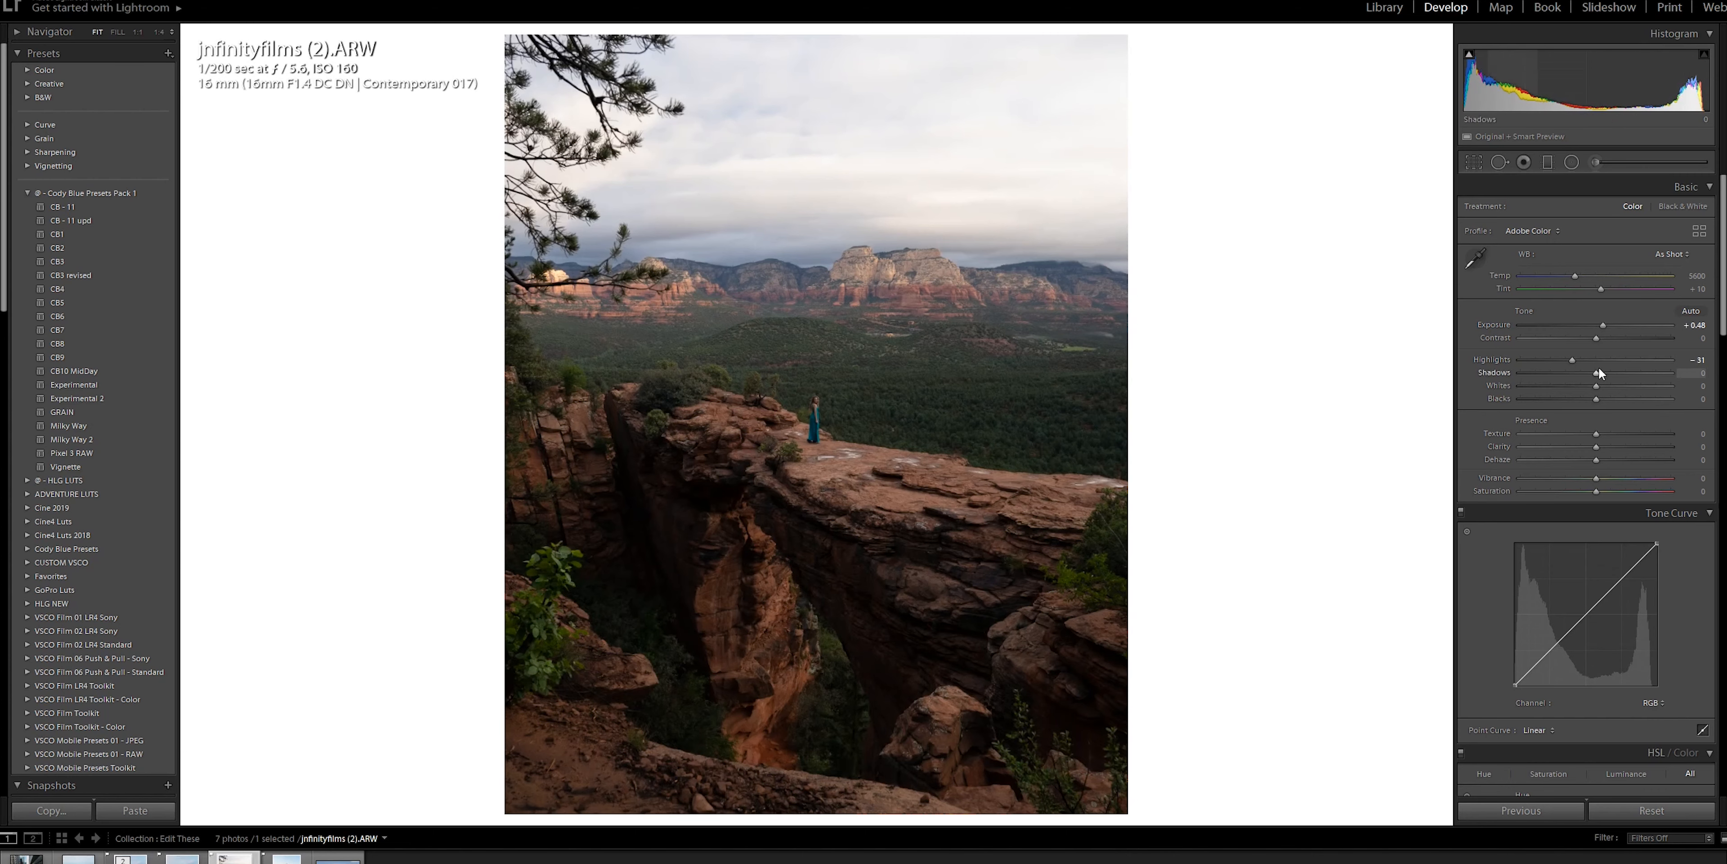
{"action": "left_click_drag", "start_coordinate": [1601, 372], "coordinate": [1611, 396]}
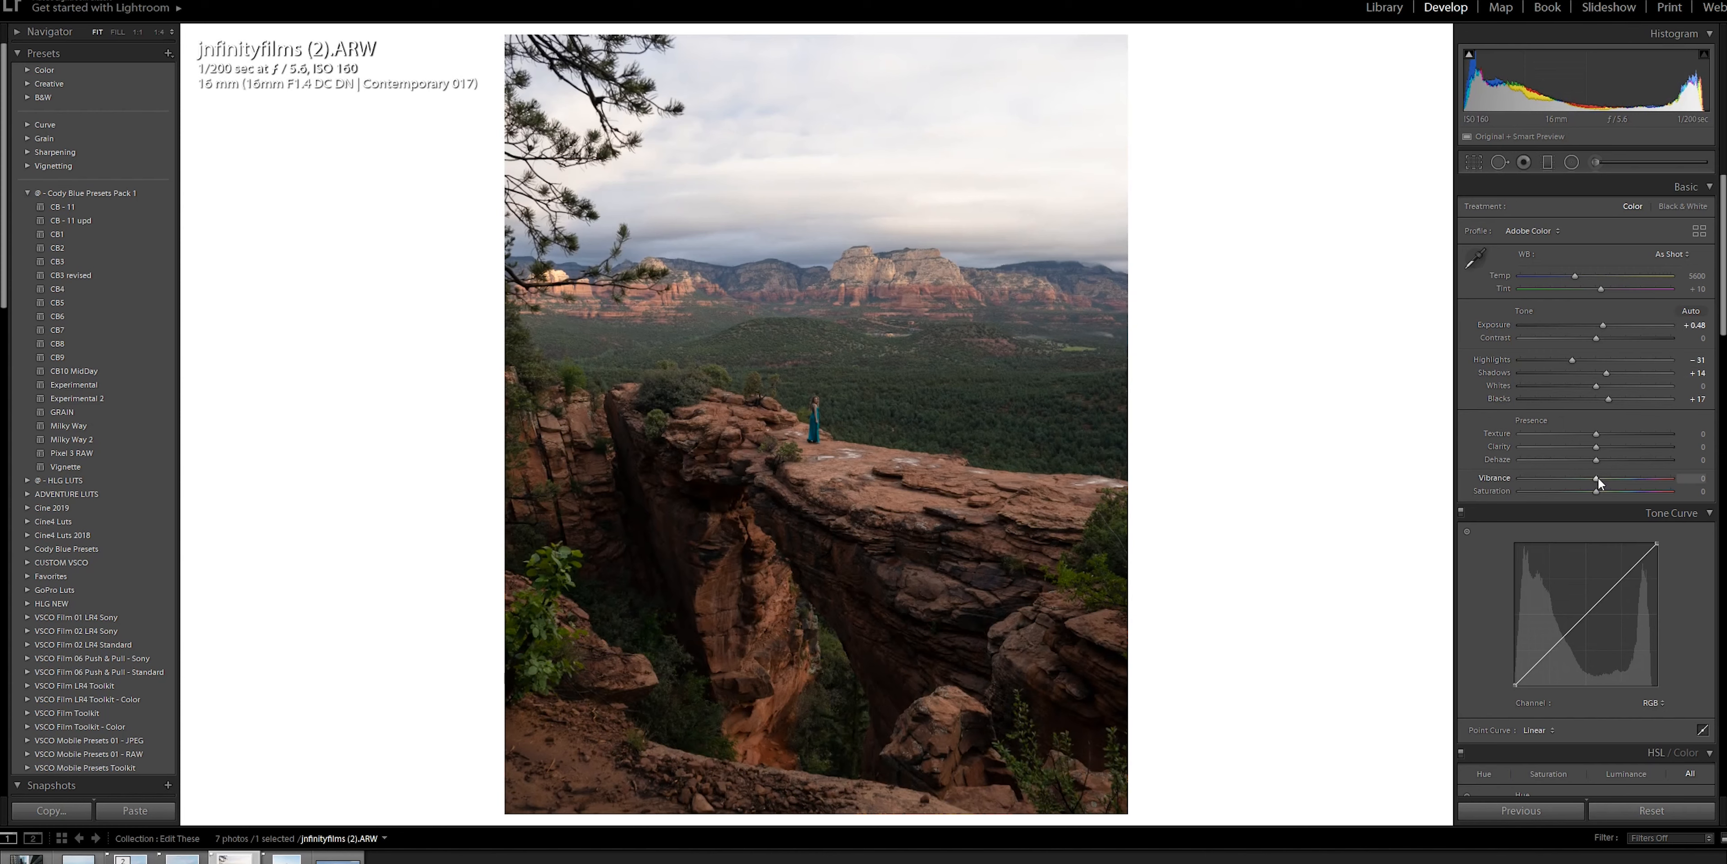
{"action": "left_click_drag", "start_coordinate": [1604, 477], "coordinate": [1610, 488]}
{"action": "left_click_drag", "start_coordinate": [1608, 489], "coordinate": [1607, 476]}
{"action": "mouse_move", "coordinate": [1596, 385]}
{"action": "left_mouse_down"}
{"action": "mouse_move", "coordinate": [1632, 392]}
{"action": "mouse_move", "coordinate": [1605, 392]}
{"action": "left_mouse_up"}
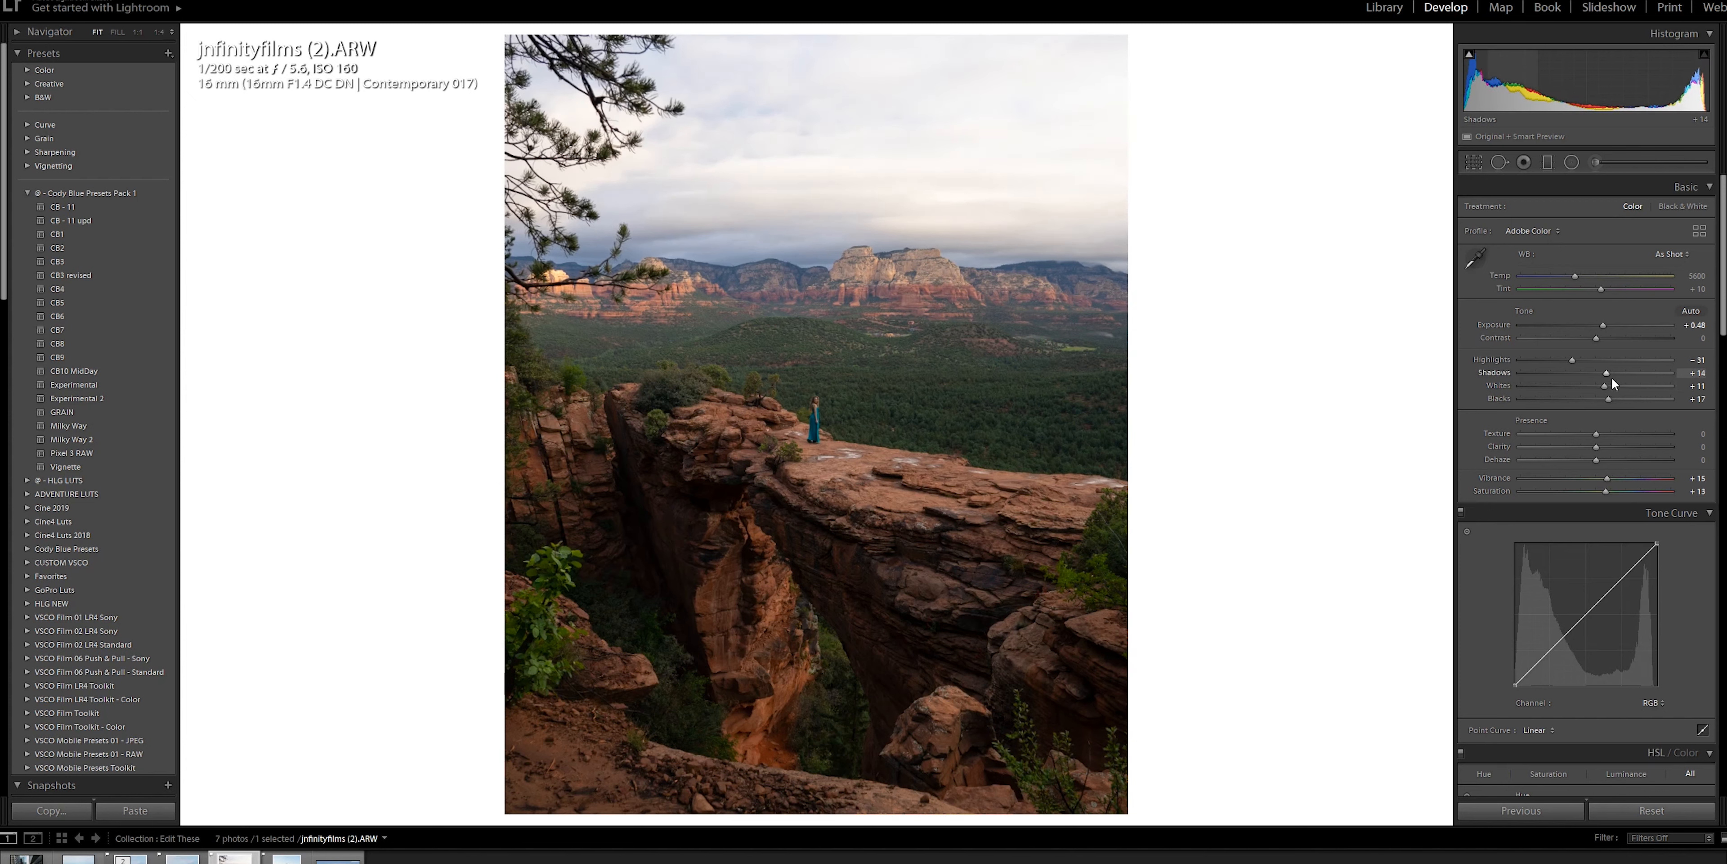
Add points along the RGB tone curve, lift its black point slightly and compare the photo with the curve off and on.
{"action": "key", "text": "alt"}
{"action": "left_click", "coordinate": [1549, 650]}
{"action": "left_click", "coordinate": [1587, 612]}
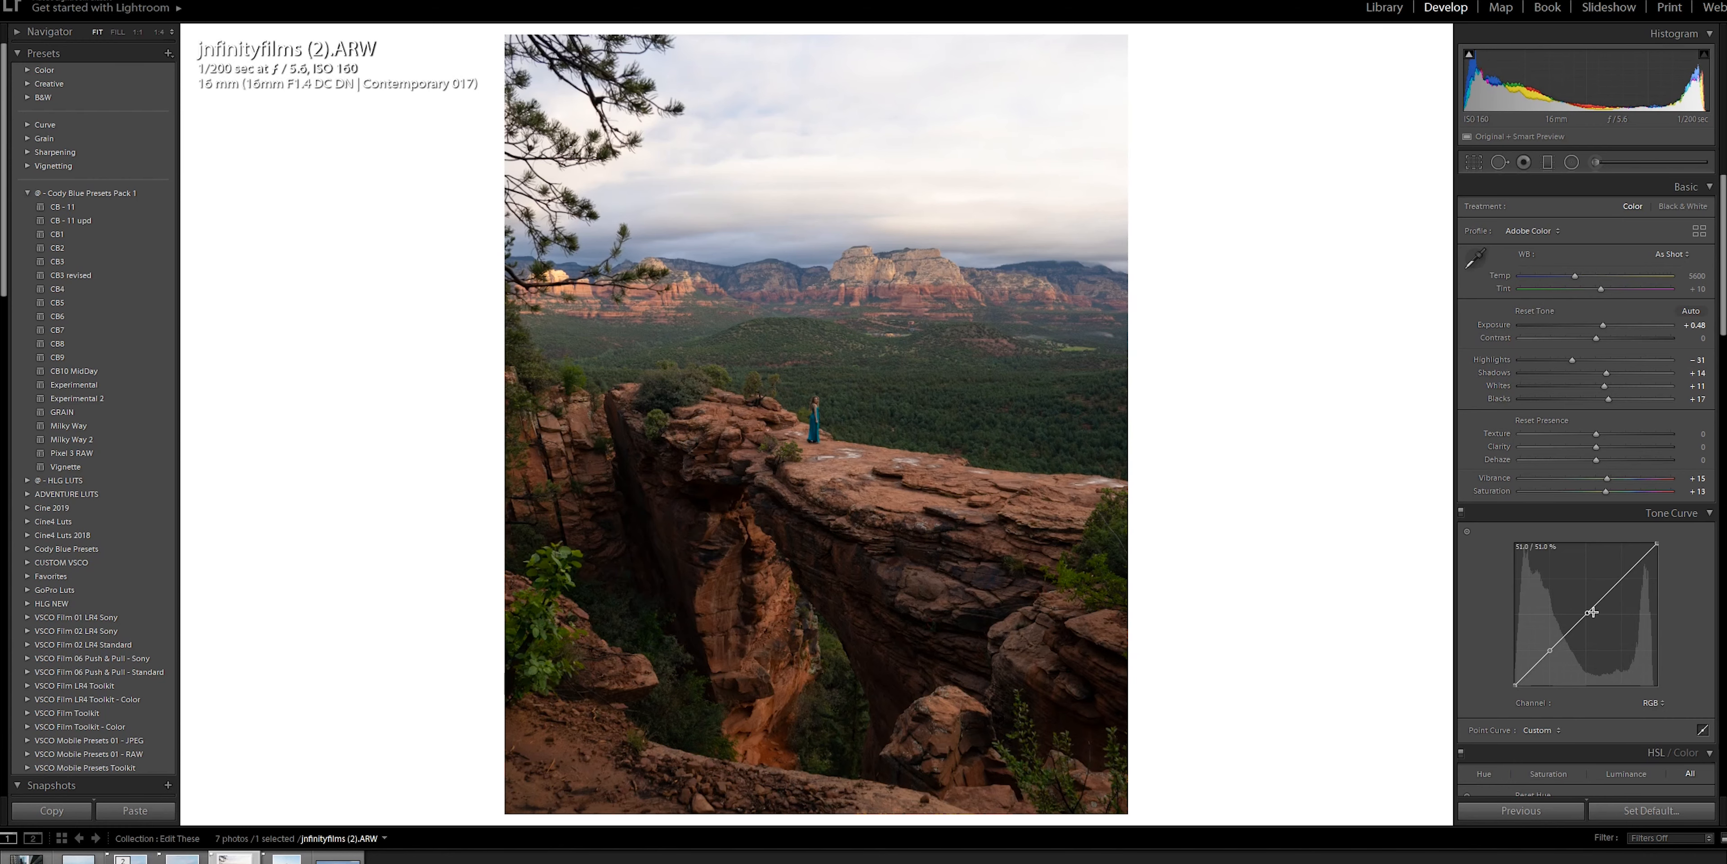
{"action": "left_click", "coordinate": [1624, 576]}
{"action": "left_click", "coordinate": [1535, 664]}
{"action": "left_click_drag", "start_coordinate": [1516, 685], "coordinate": [1516, 681]}
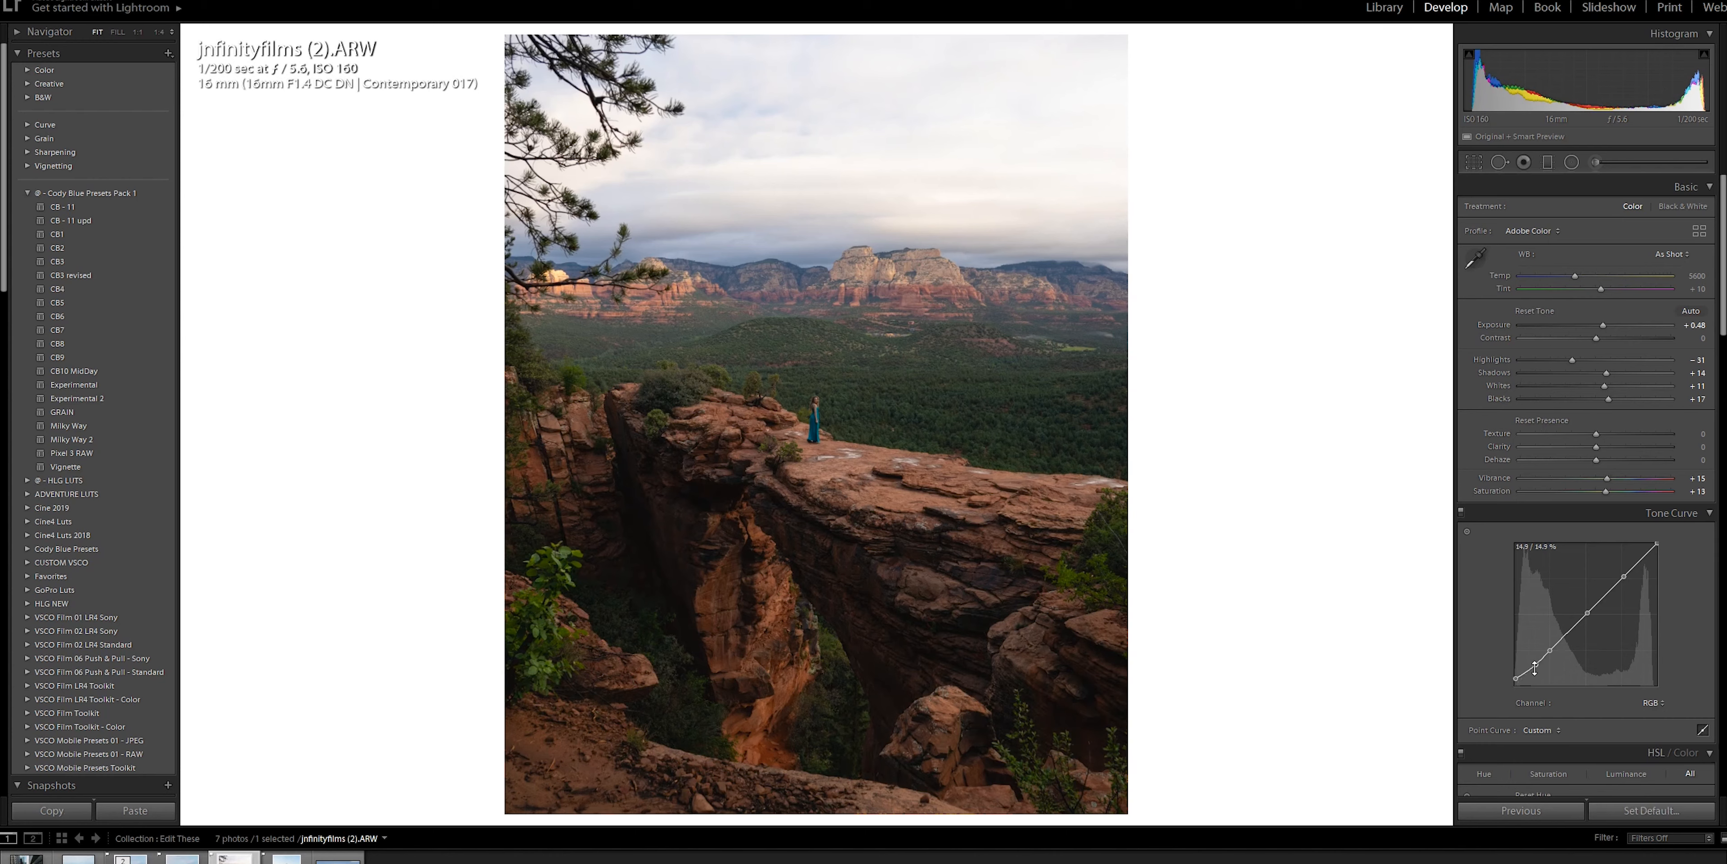
{"action": "left_click_drag", "start_coordinate": [1535, 667], "coordinate": [1535, 681]}
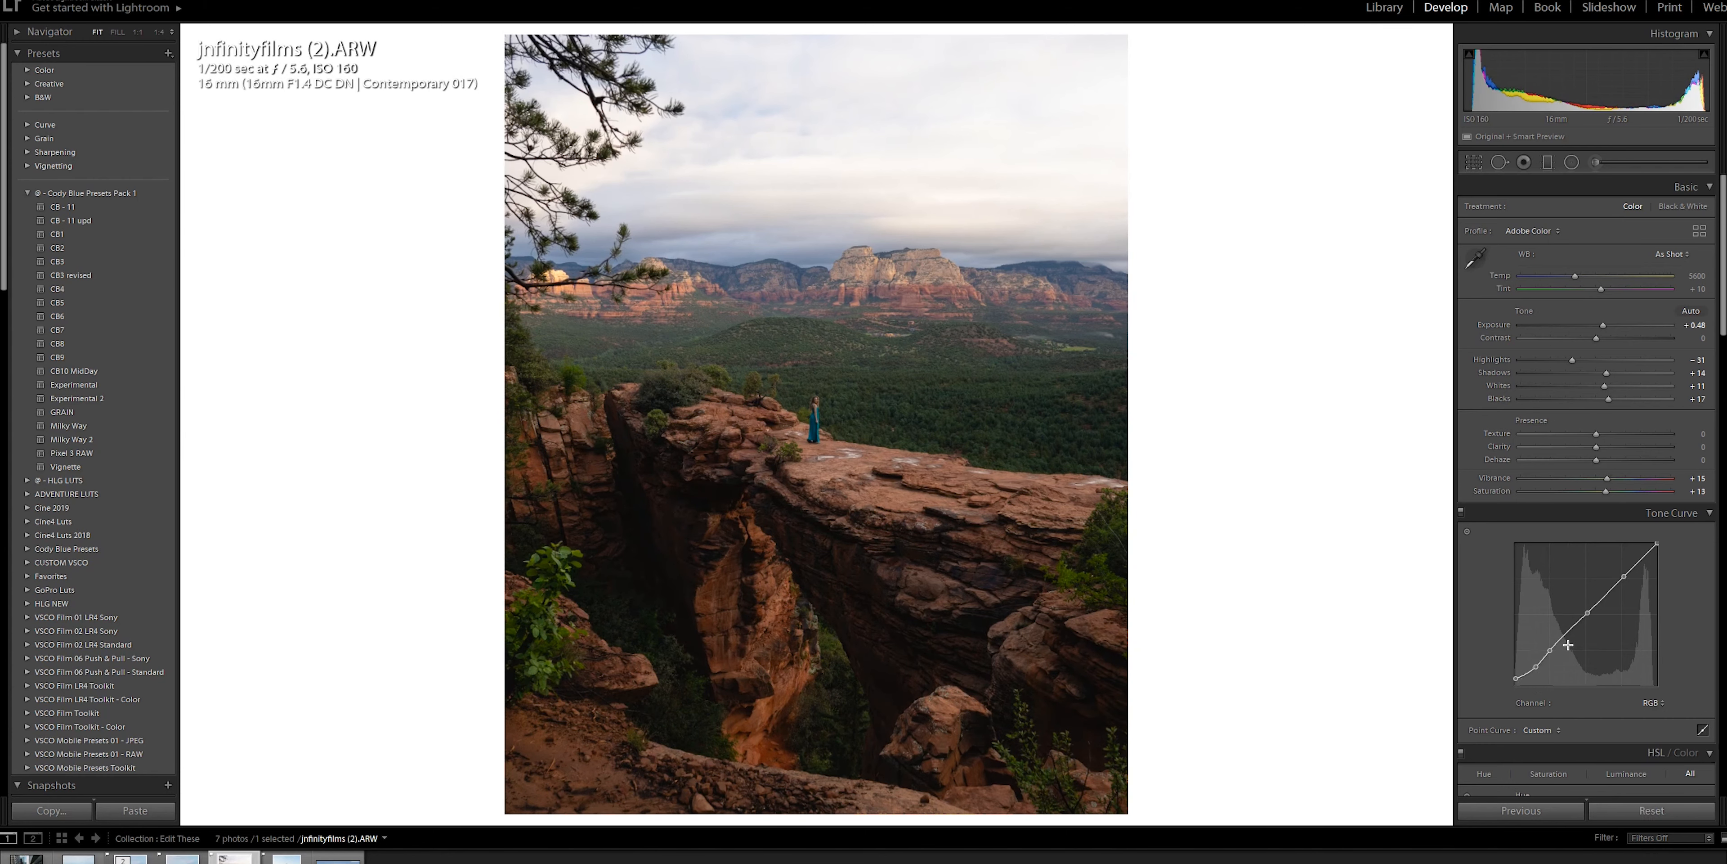
{"action": "left_click", "coordinate": [1462, 512]}
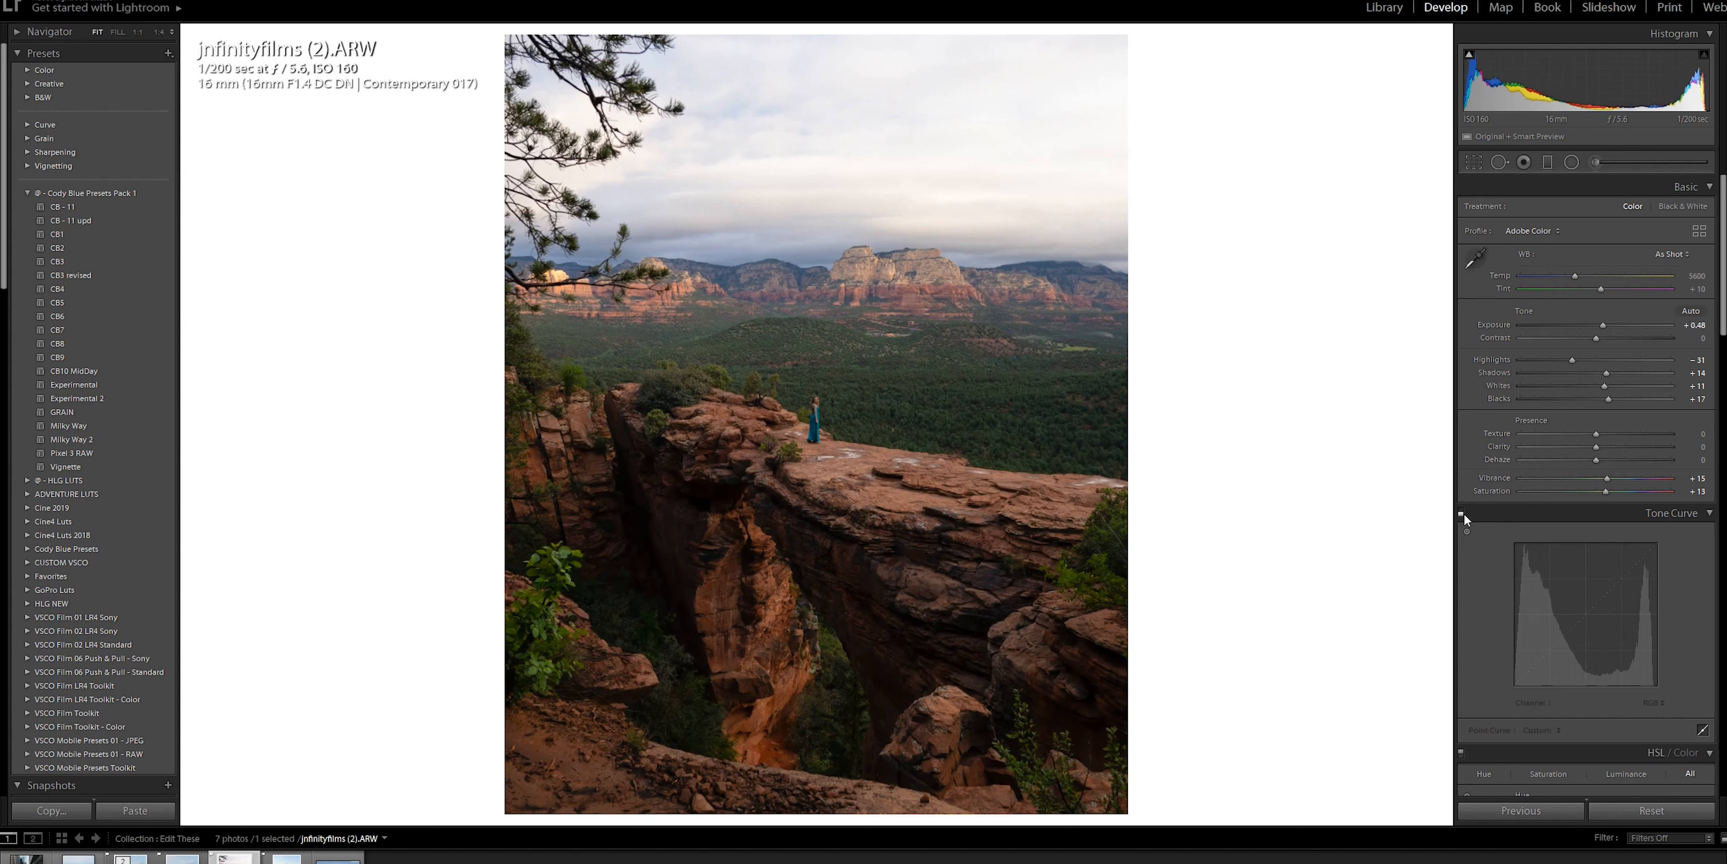
{"action": "left_click", "coordinate": [1462, 513]}
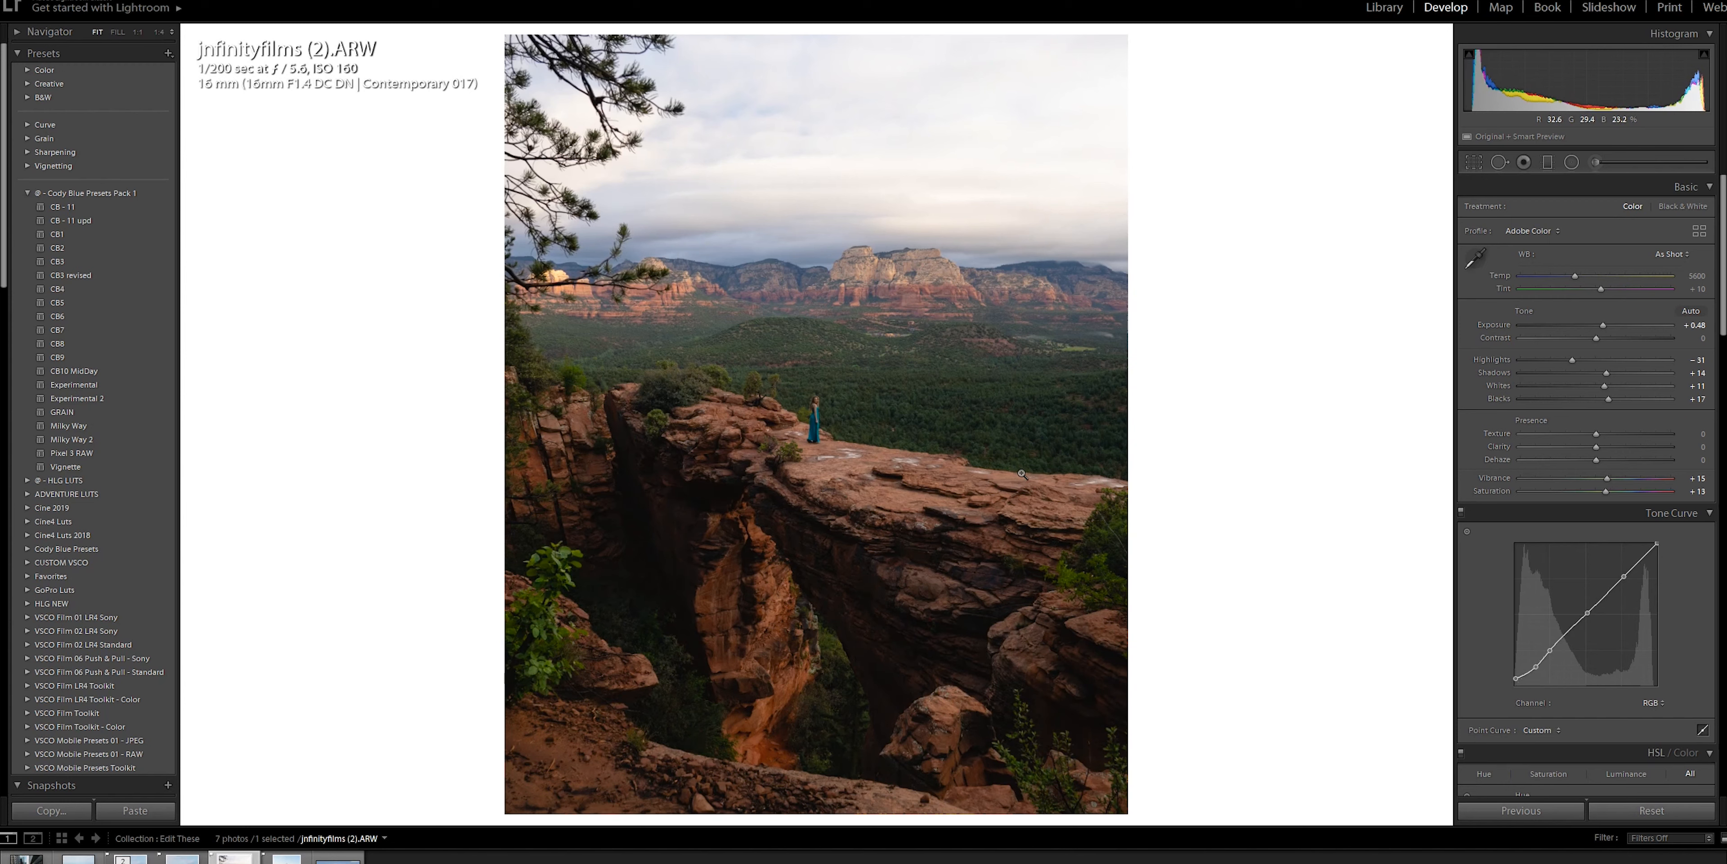
Raise the midtone and highlight points of the tone curve and compare the result with the unedited photo.
{"action": "key", "text": "alt"}
{"action": "left_click_drag", "start_coordinate": [1588, 609], "coordinate": [1569, 586]}
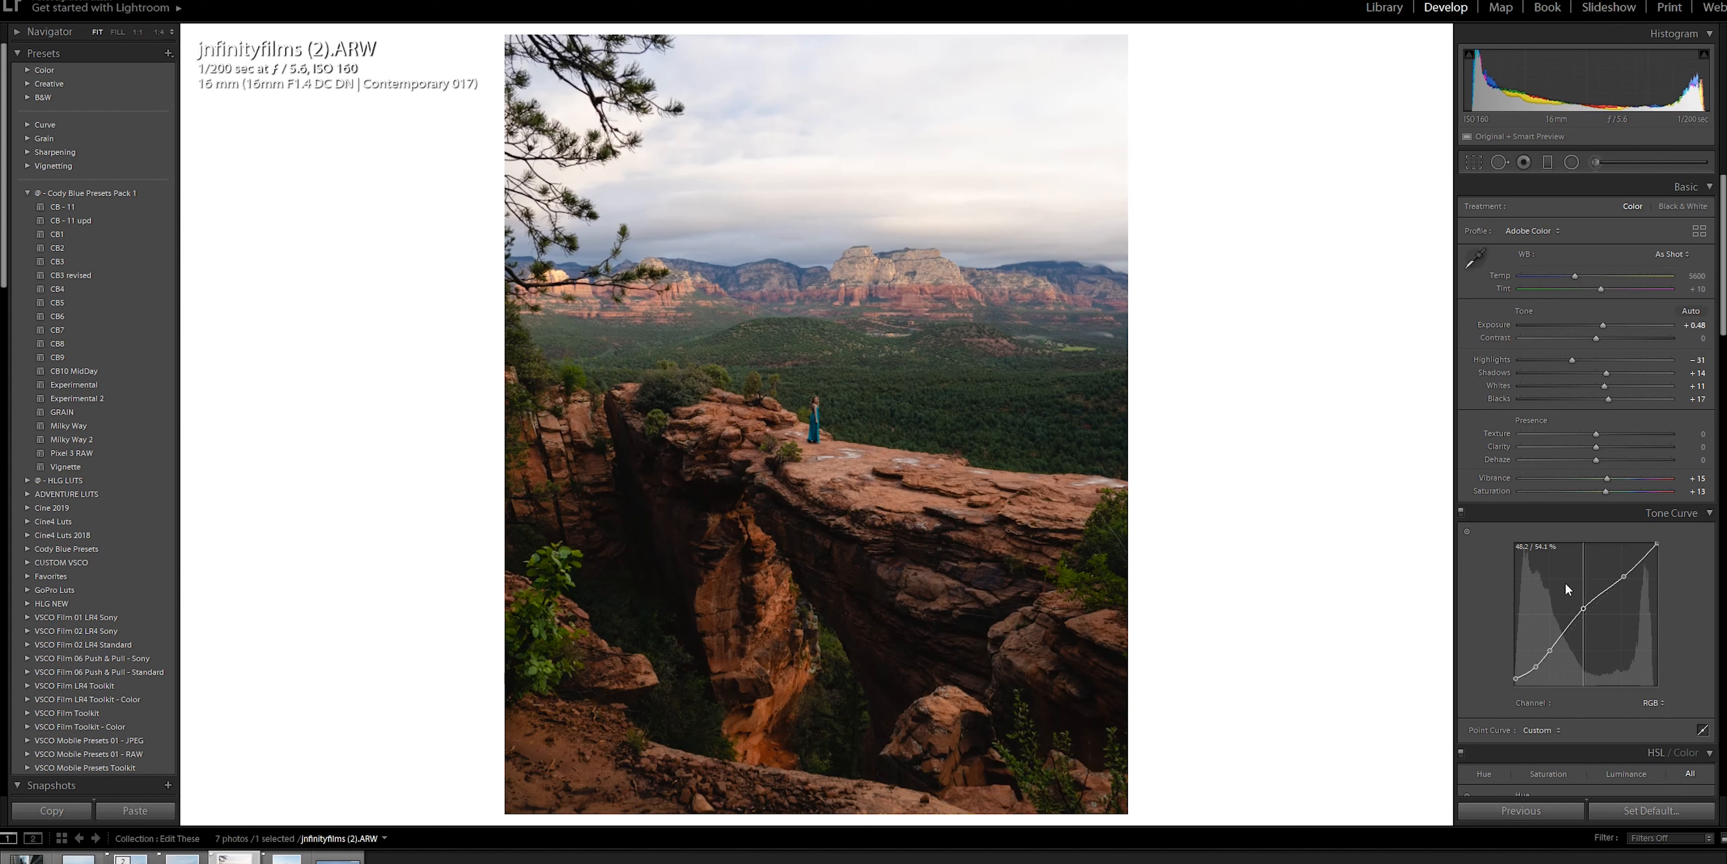
{"action": "key", "text": "alt"}
{"action": "left_click_drag", "start_coordinate": [1623, 577], "coordinate": [1662, 559]}
{"action": "key", "text": "alt"}
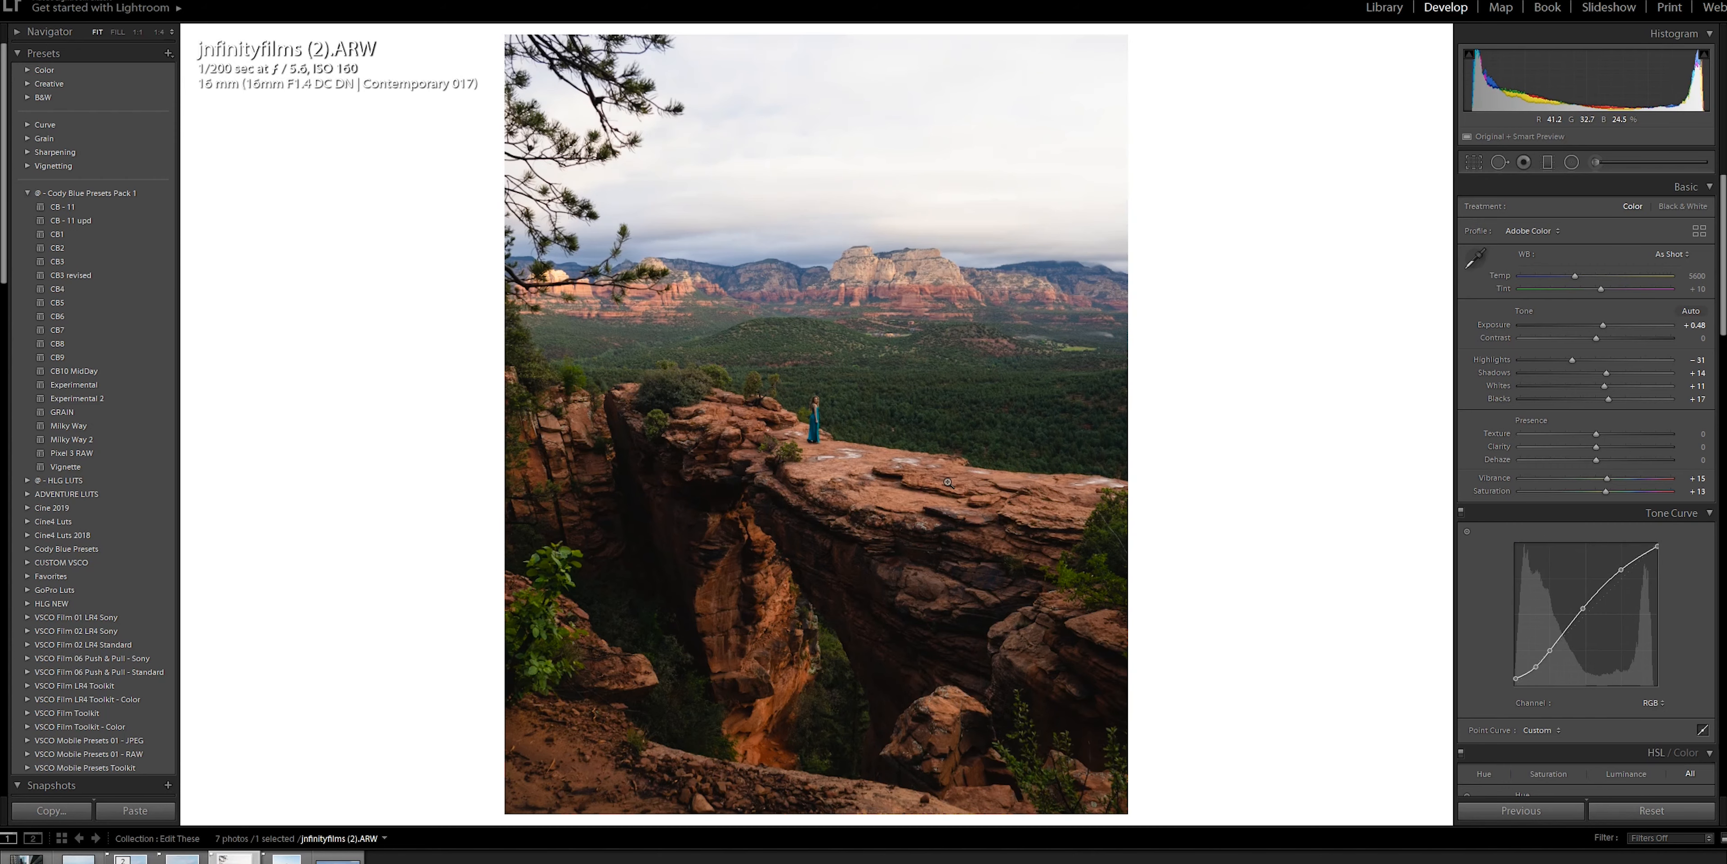
{"action": "key", "text": "backslash"}
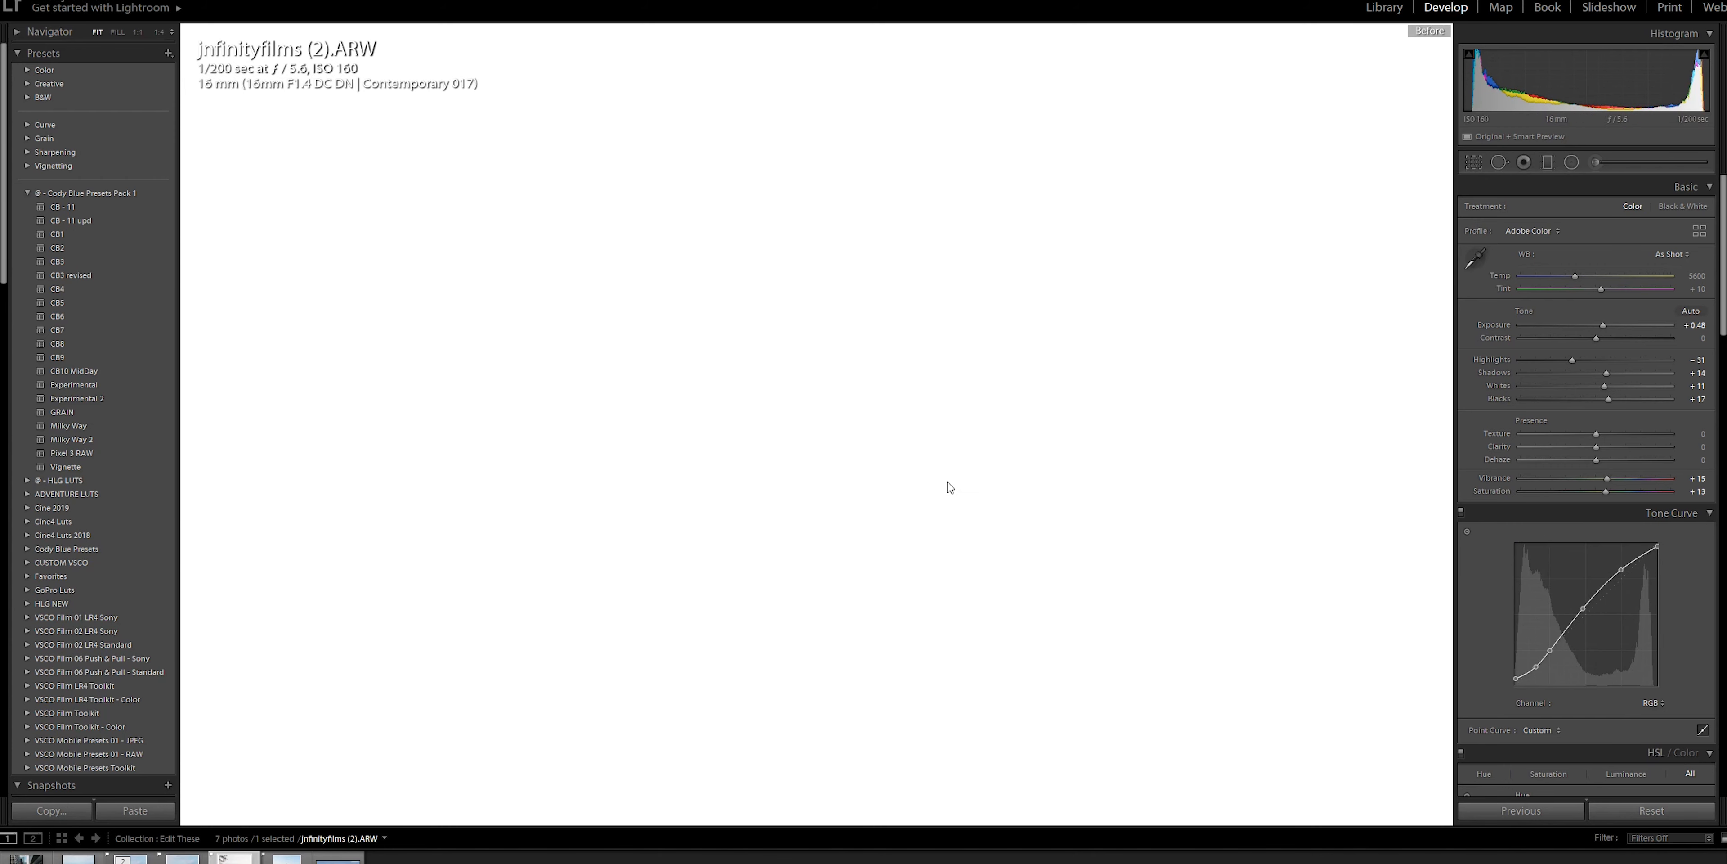
{"action": "key", "text": "backslash"}
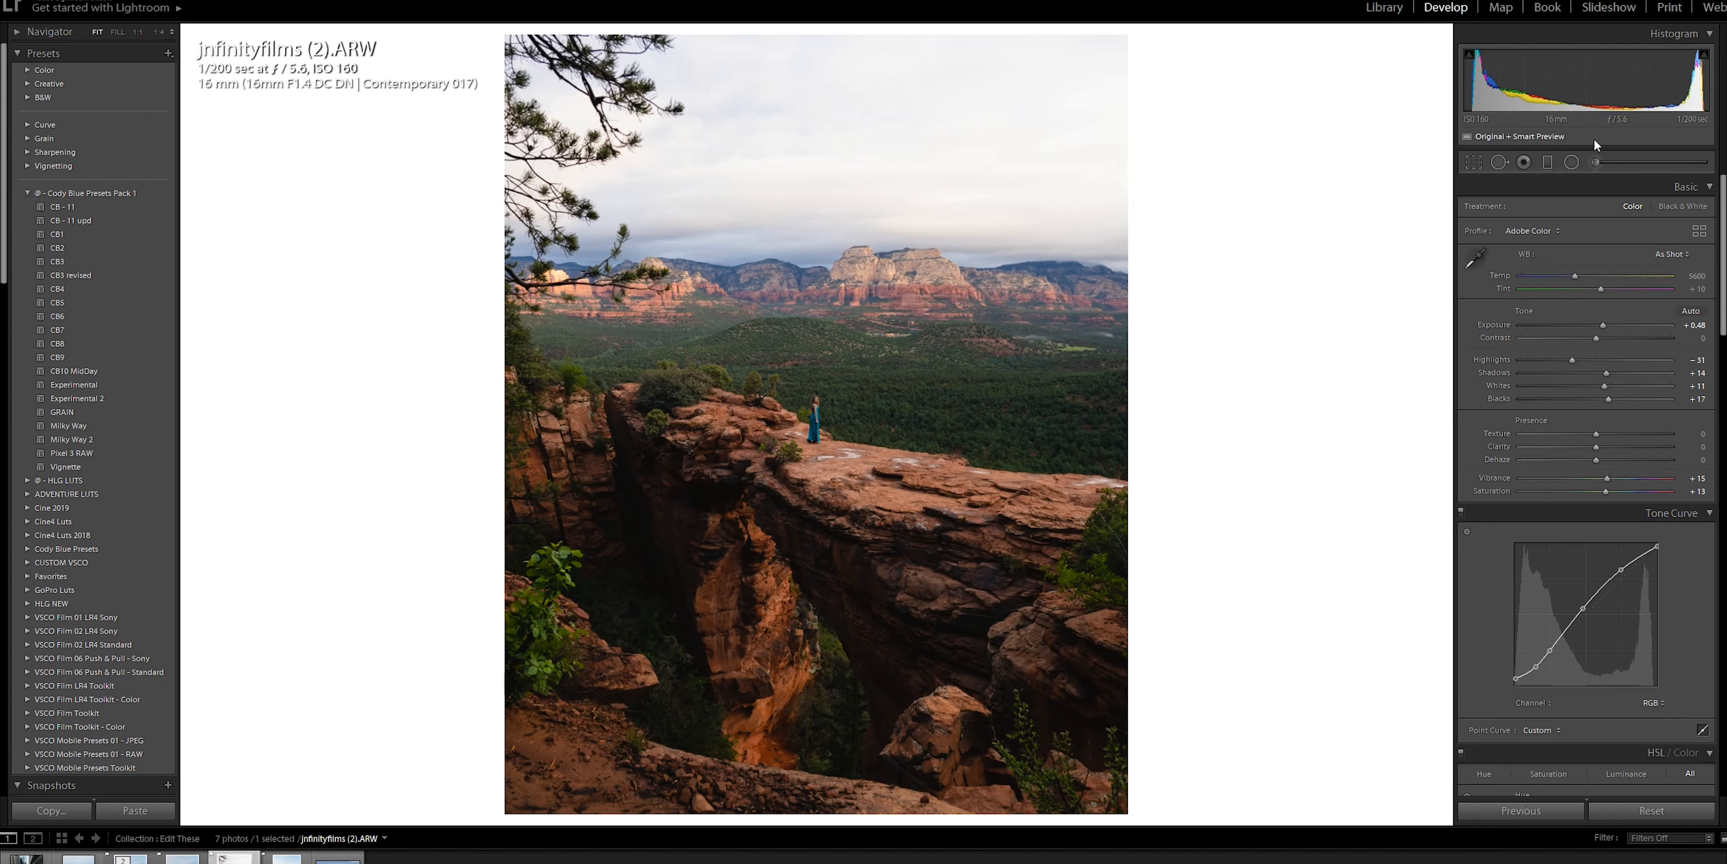
Place a large radial filter centred on the person on the ledge and apply the RADIAL EXPOSURE 100 FEATH effect preset.
{"action": "key", "text": "shift+m"}
{"action": "left_click_drag", "start_coordinate": [815, 422], "coordinate": [599, 243]}
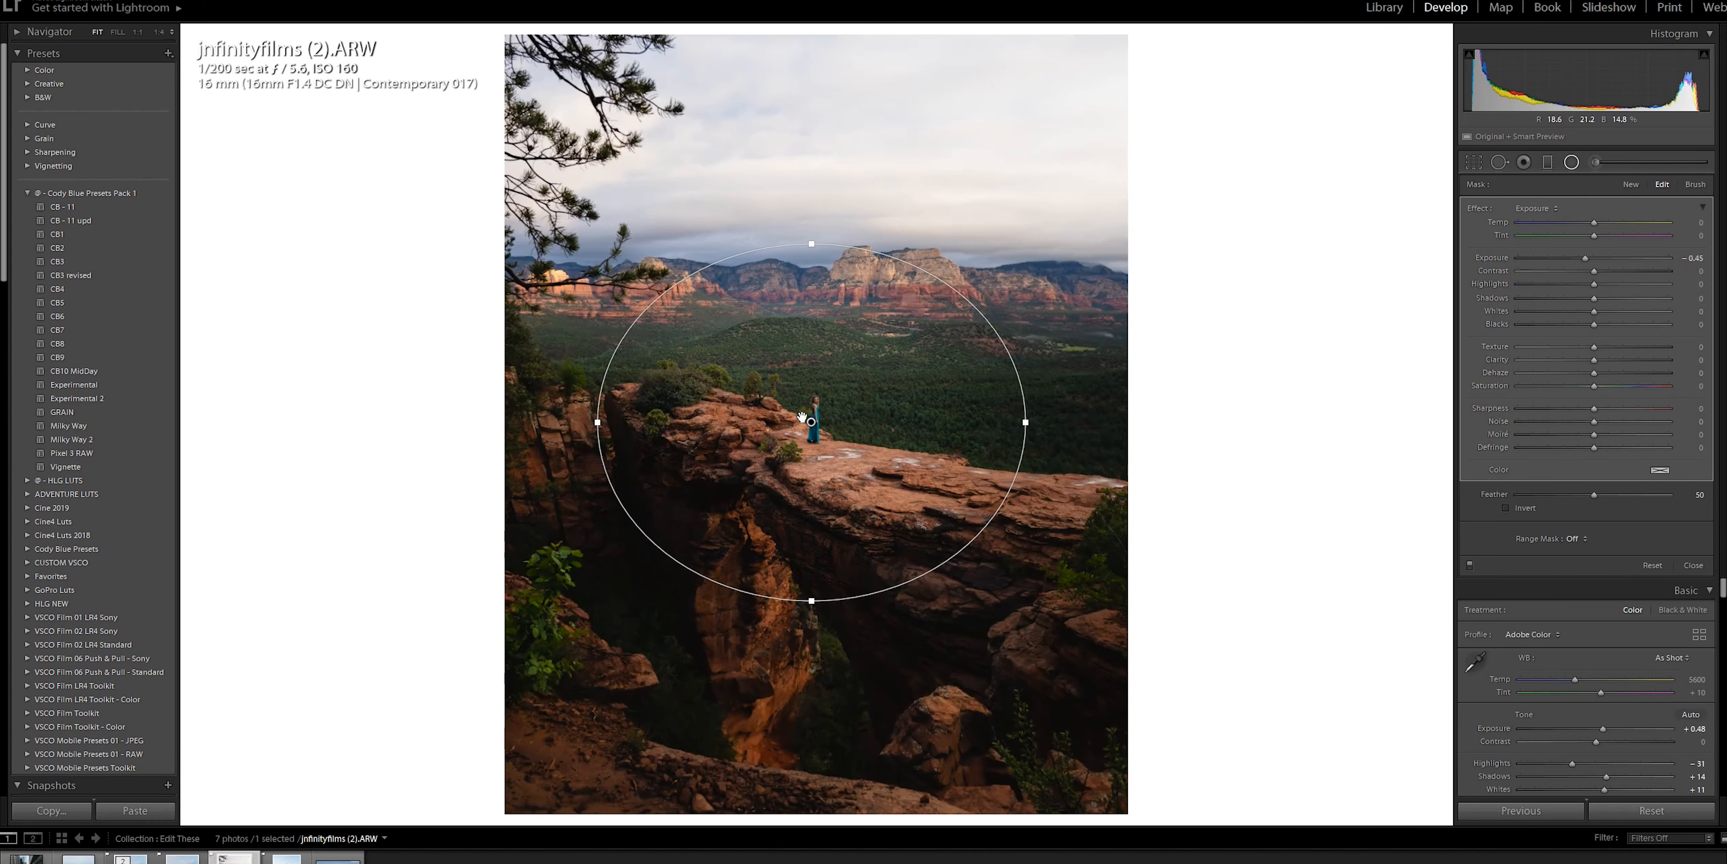
{"action": "left_click_drag", "start_coordinate": [812, 423], "coordinate": [813, 438]}
{"action": "left_click", "coordinate": [1558, 210]}
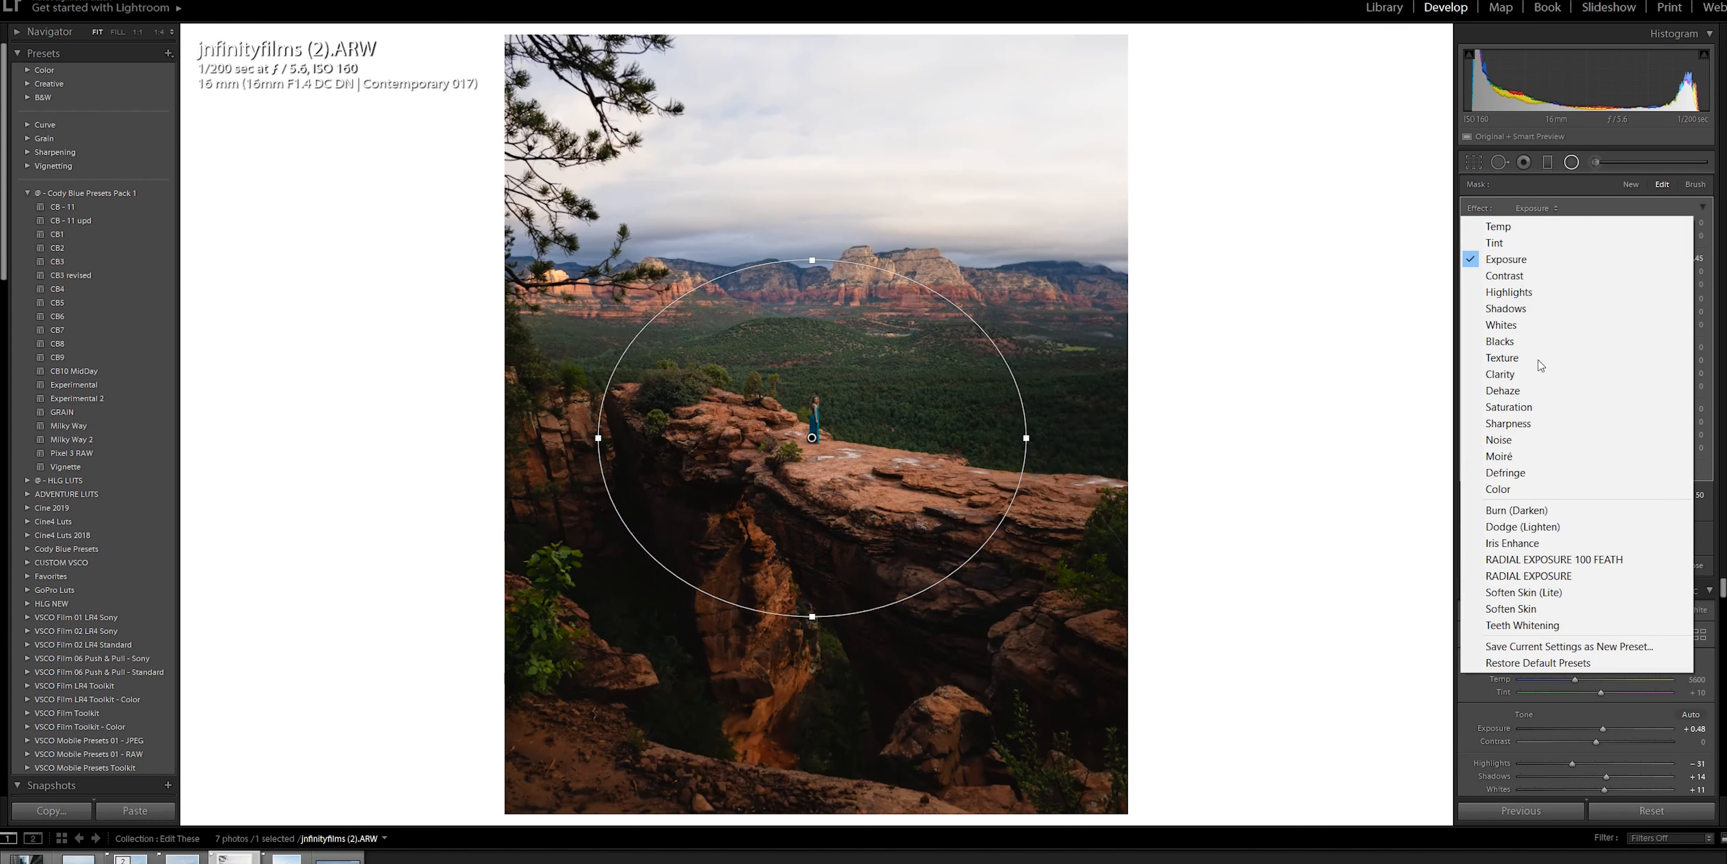
{"action": "left_click", "coordinate": [1579, 560]}
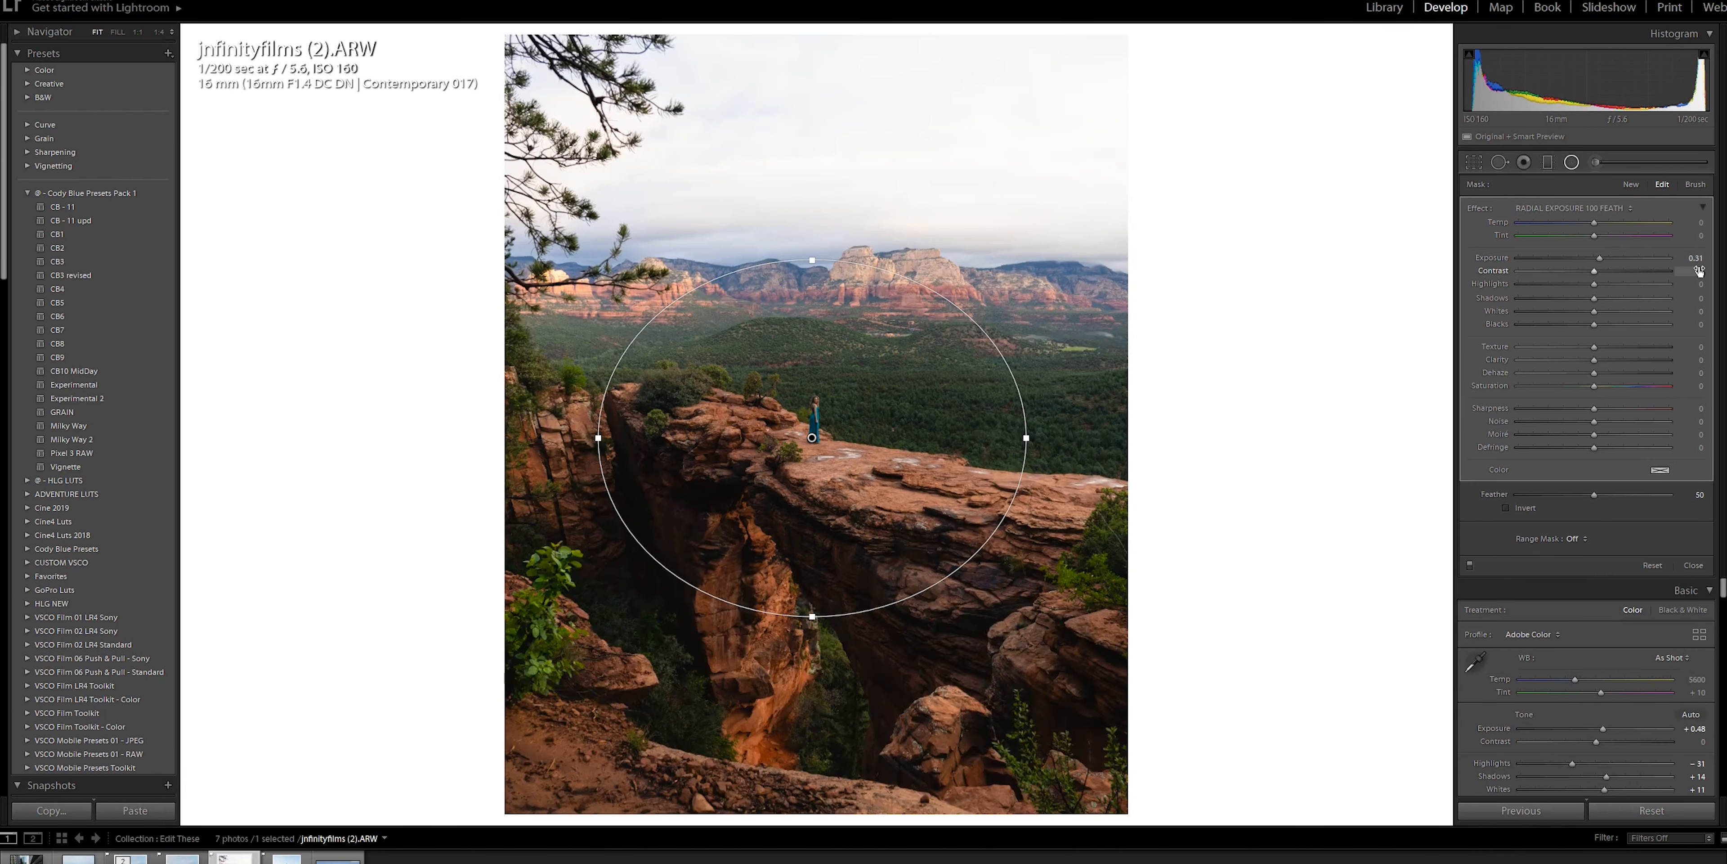
Invert the radial filter's mask, compare its effect off and on, and raise its feather to the maximum.
{"action": "left_click", "coordinate": [1507, 508]}
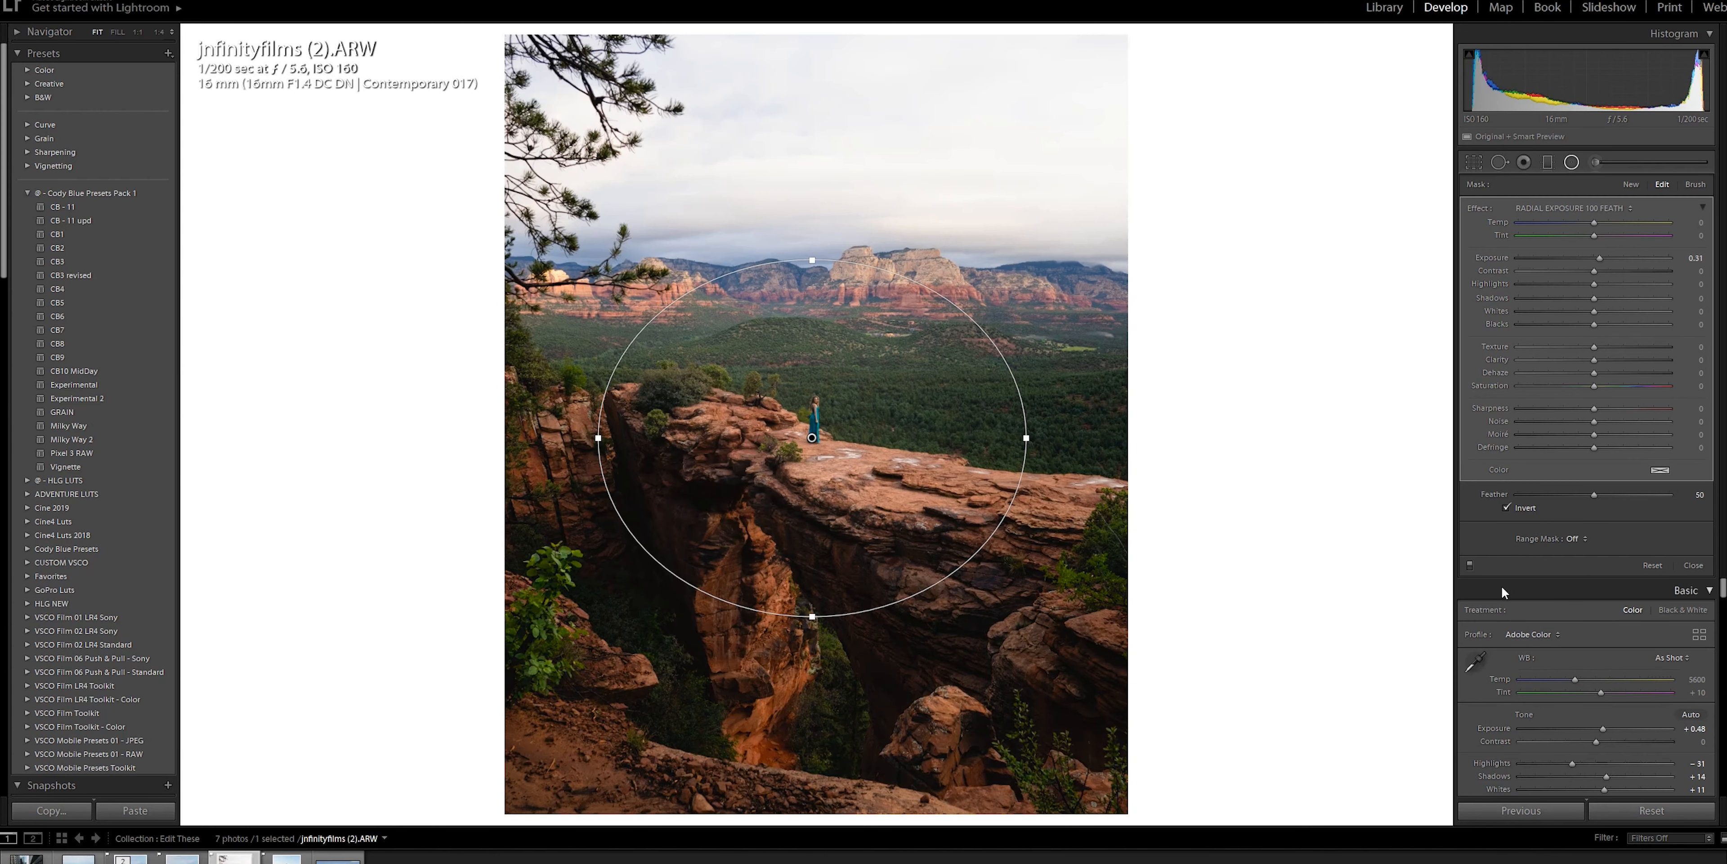
{"action": "left_click", "coordinate": [1469, 565]}
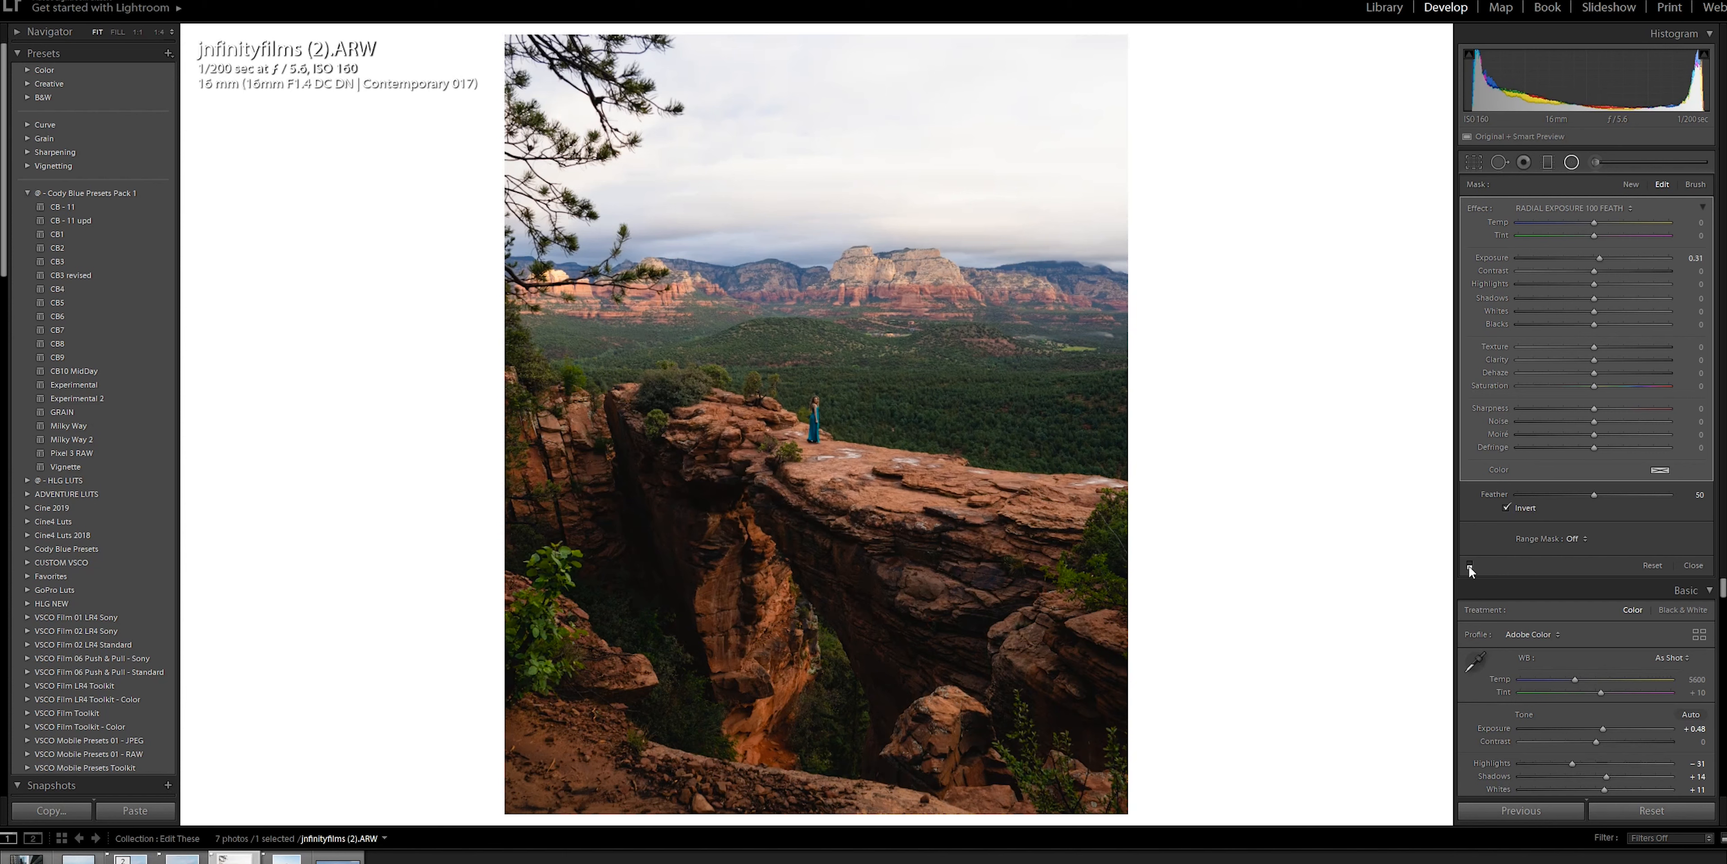
{"action": "left_click", "coordinate": [1469, 565]}
{"action": "left_click_drag", "start_coordinate": [1596, 494], "coordinate": [1676, 496]}
{"action": "left_click", "coordinate": [1693, 566]}
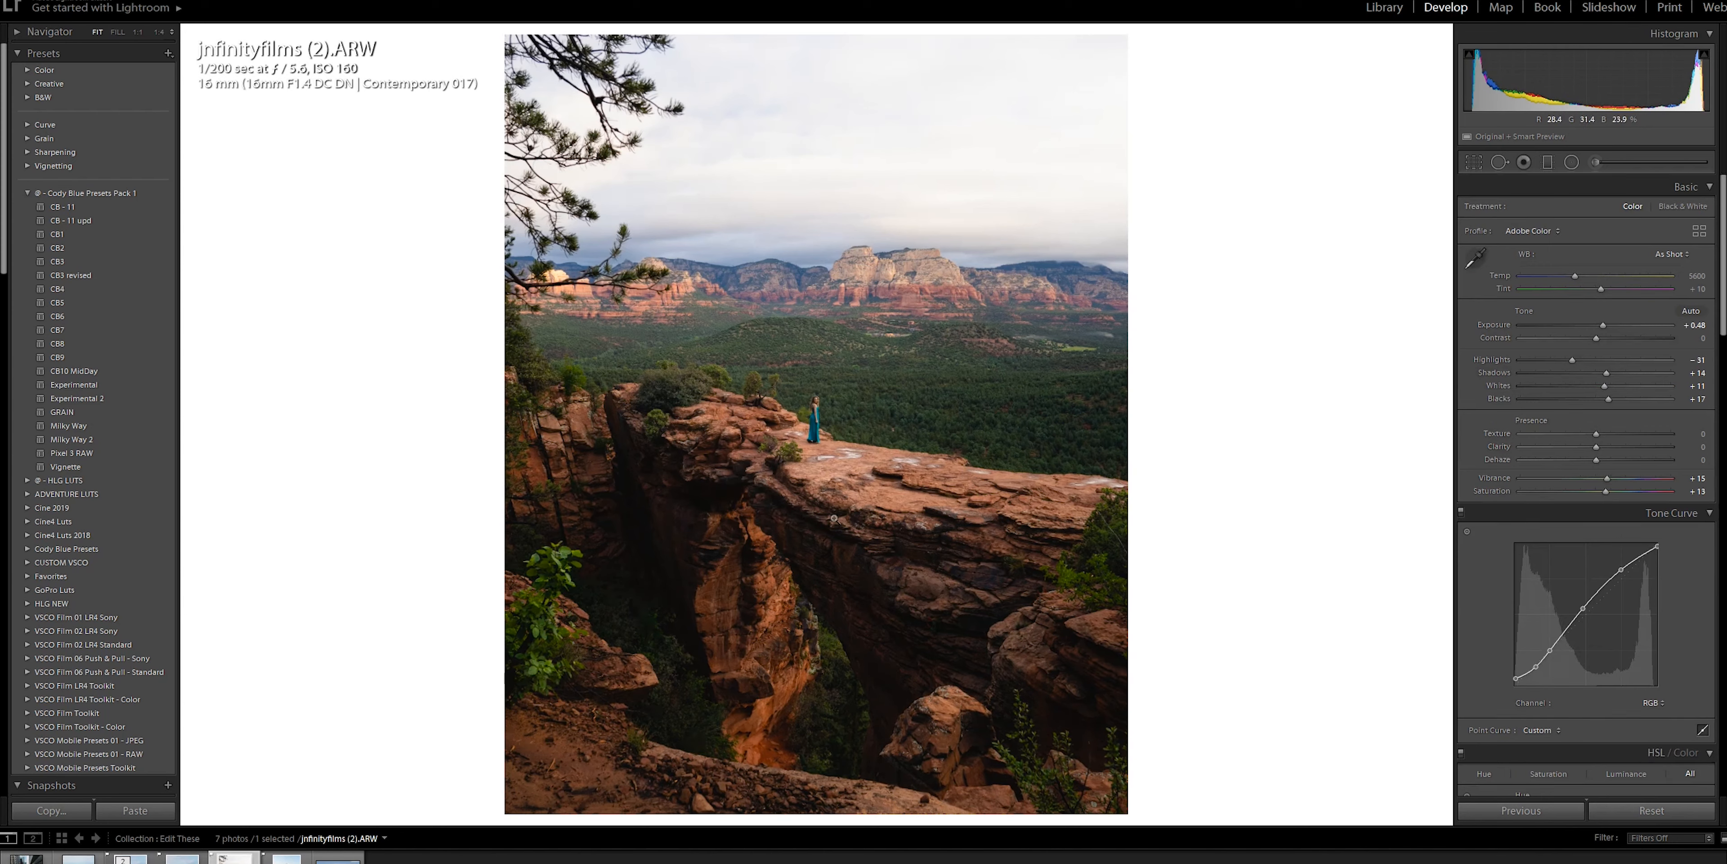
Apply the Vignette preset to the canyon photo and set the blue hue to −22.
{"action": "left_click", "coordinate": [63, 467]}
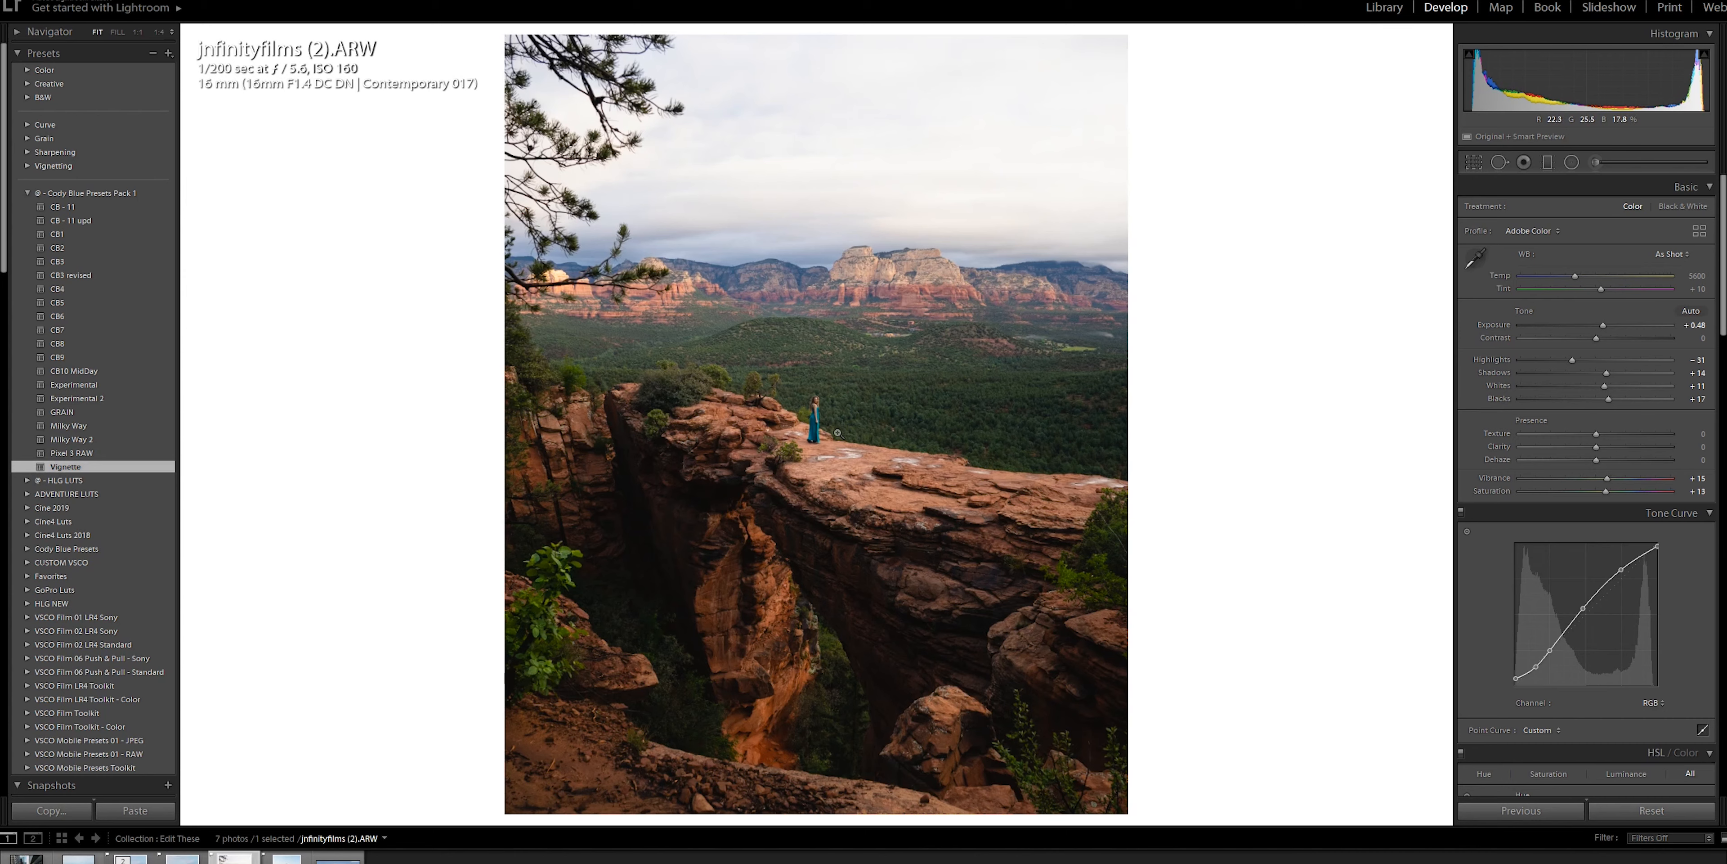
{"action": "scroll", "coordinate": [1475, 491], "scroll_direction": "down", "scroll_amount": 5}
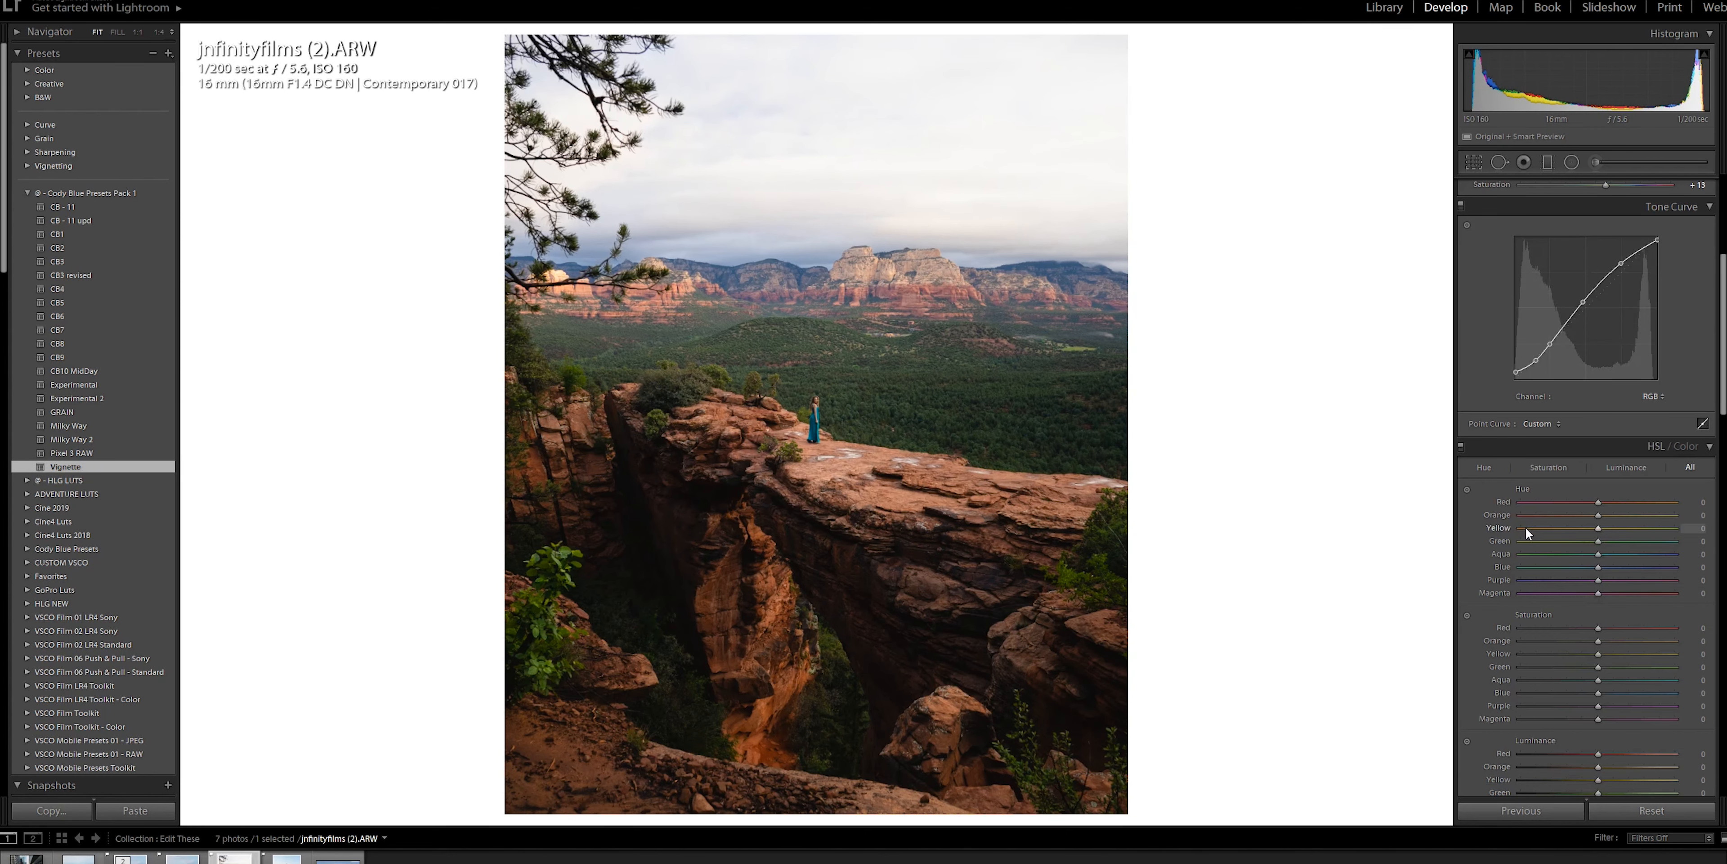
{"action": "left_click_drag", "start_coordinate": [1599, 569], "coordinate": [1592, 568]}
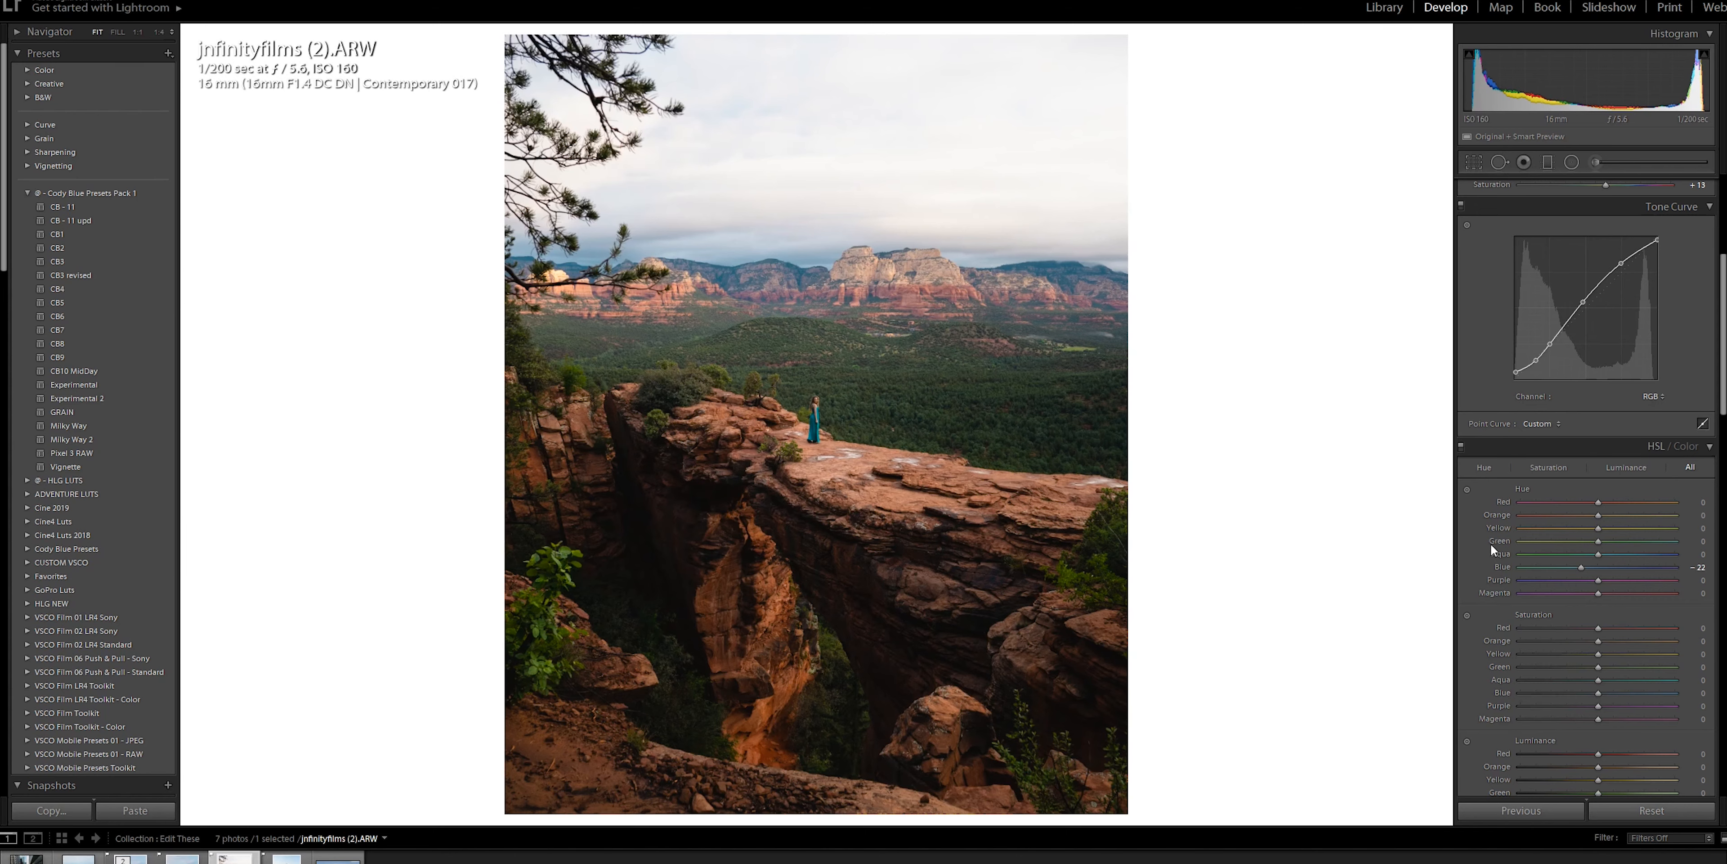
Shift the red and orange hues to positive values and check the canyon photo in full-screen view.
{"action": "scroll", "coordinate": [1501, 563], "scroll_direction": "down", "scroll_amount": 4}
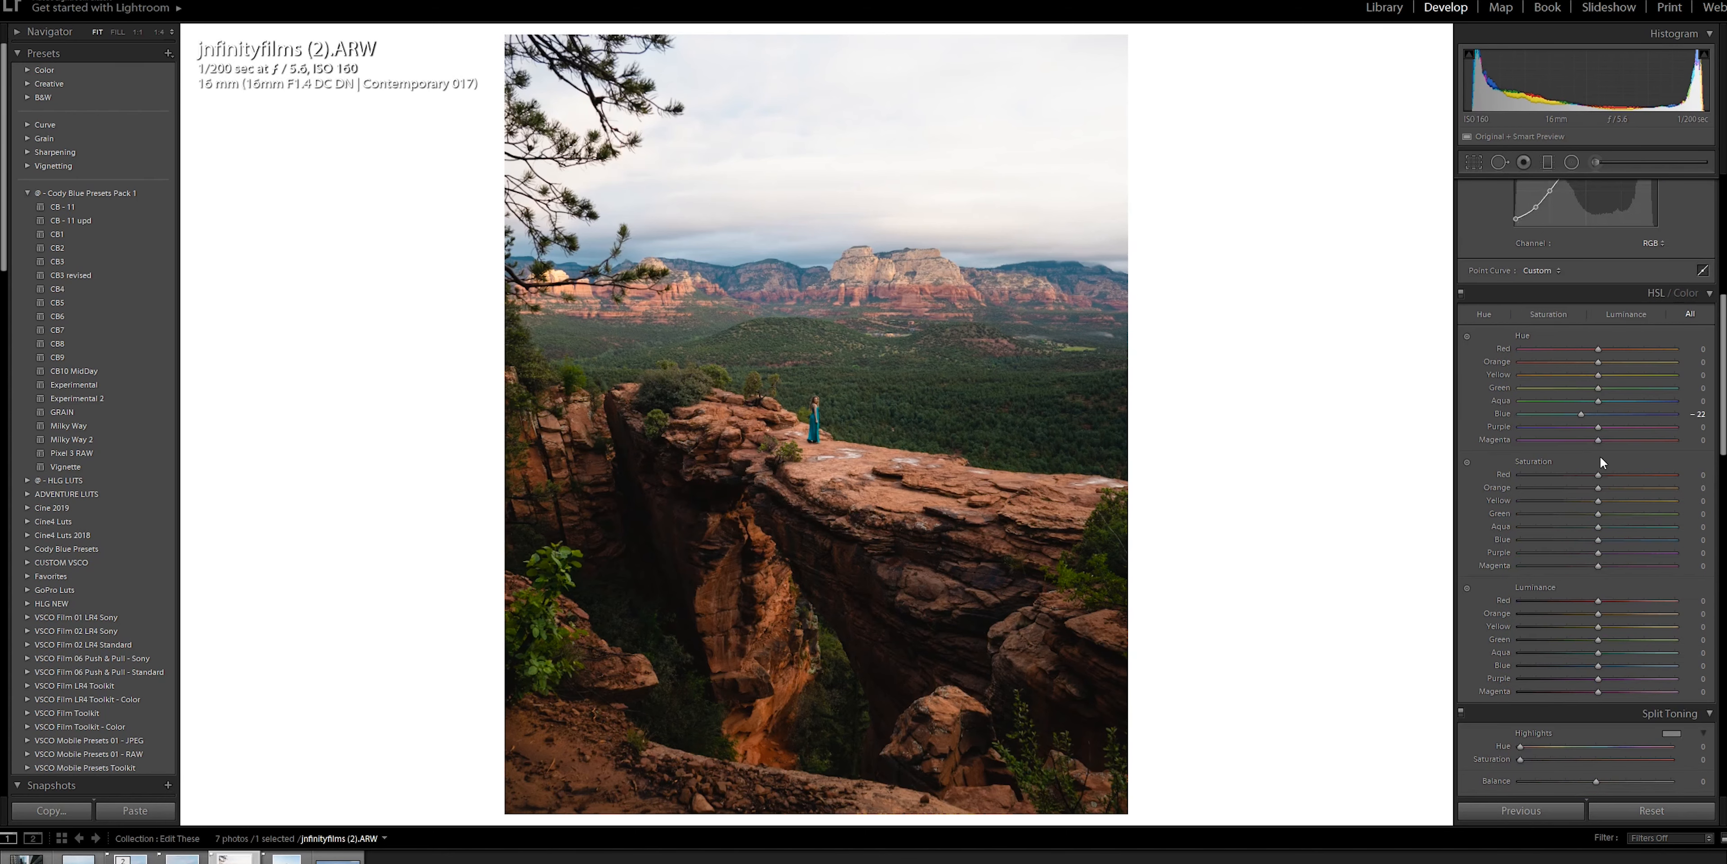
{"action": "mouse_move", "coordinate": [1600, 348]}
{"action": "left_mouse_down"}
{"action": "mouse_move", "coordinate": [1626, 351]}
{"action": "mouse_move", "coordinate": [1585, 351]}
{"action": "mouse_move", "coordinate": [1633, 352]}
{"action": "mouse_move", "coordinate": [1618, 351]}
{"action": "left_mouse_up"}
{"action": "mouse_move", "coordinate": [1609, 359]}
{"action": "left_mouse_down"}
{"action": "mouse_move", "coordinate": [1584, 360]}
{"action": "mouse_move", "coordinate": [1640, 360]}
{"action": "left_mouse_up"}
{"action": "key", "text": "f"}
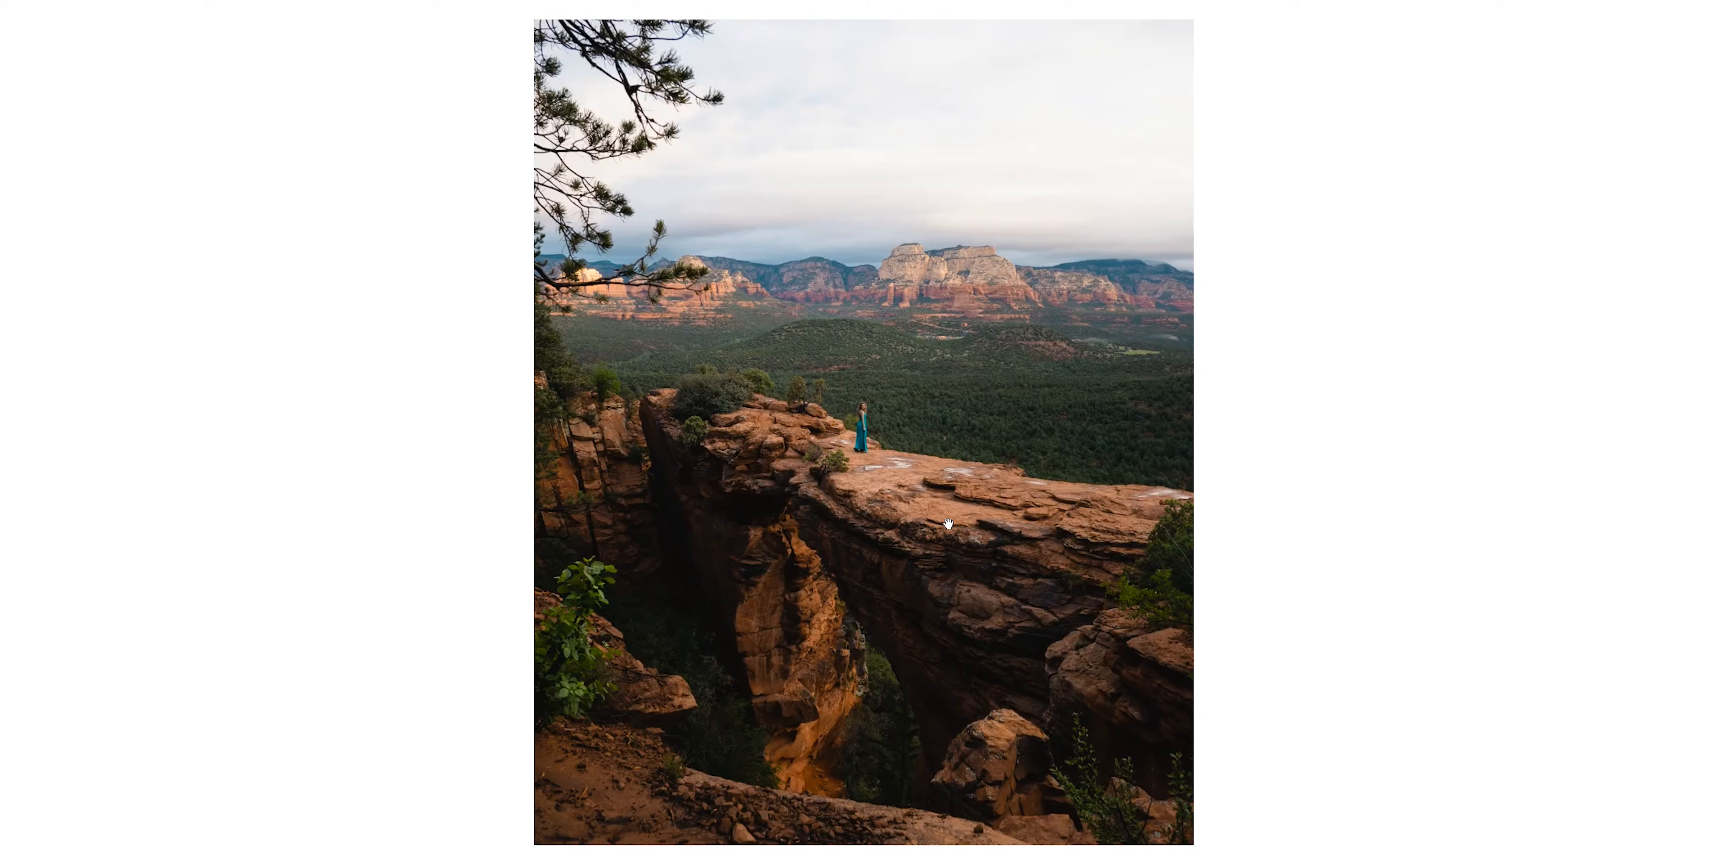
{"action": "key", "text": "f"}
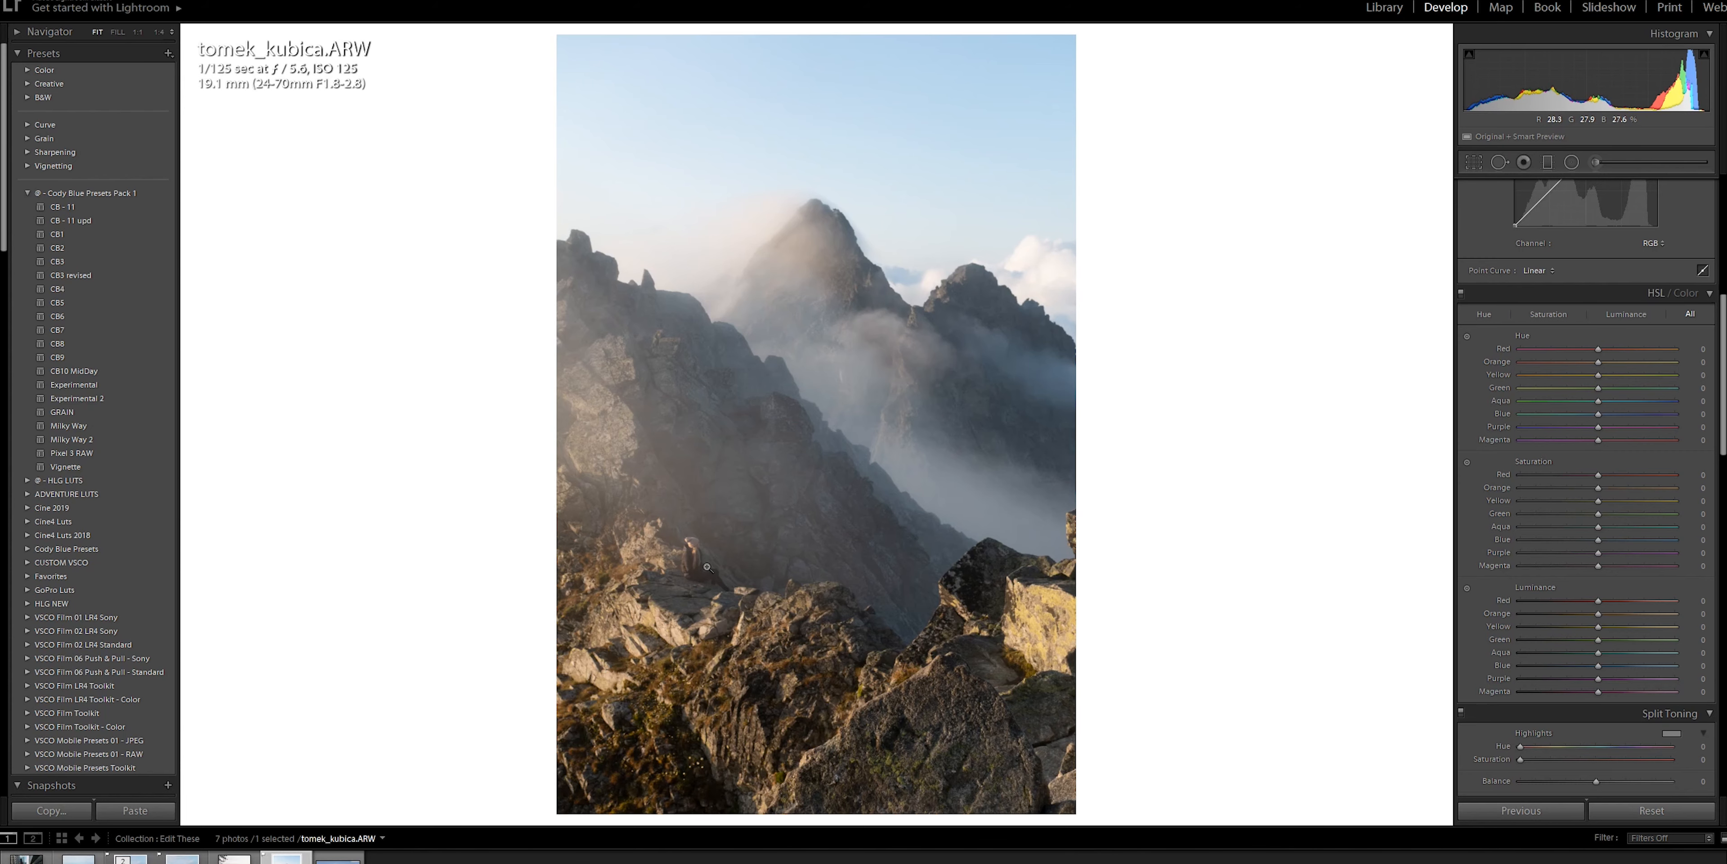
Crop the misty mountain photo to the 4 x 5 / 8 x 10 ratio, trimming sky and foreground.
{"action": "left_click", "coordinate": [1474, 162]}
{"action": "left_click", "coordinate": [1667, 209]}
{"action": "left_click", "coordinate": [1552, 299]}
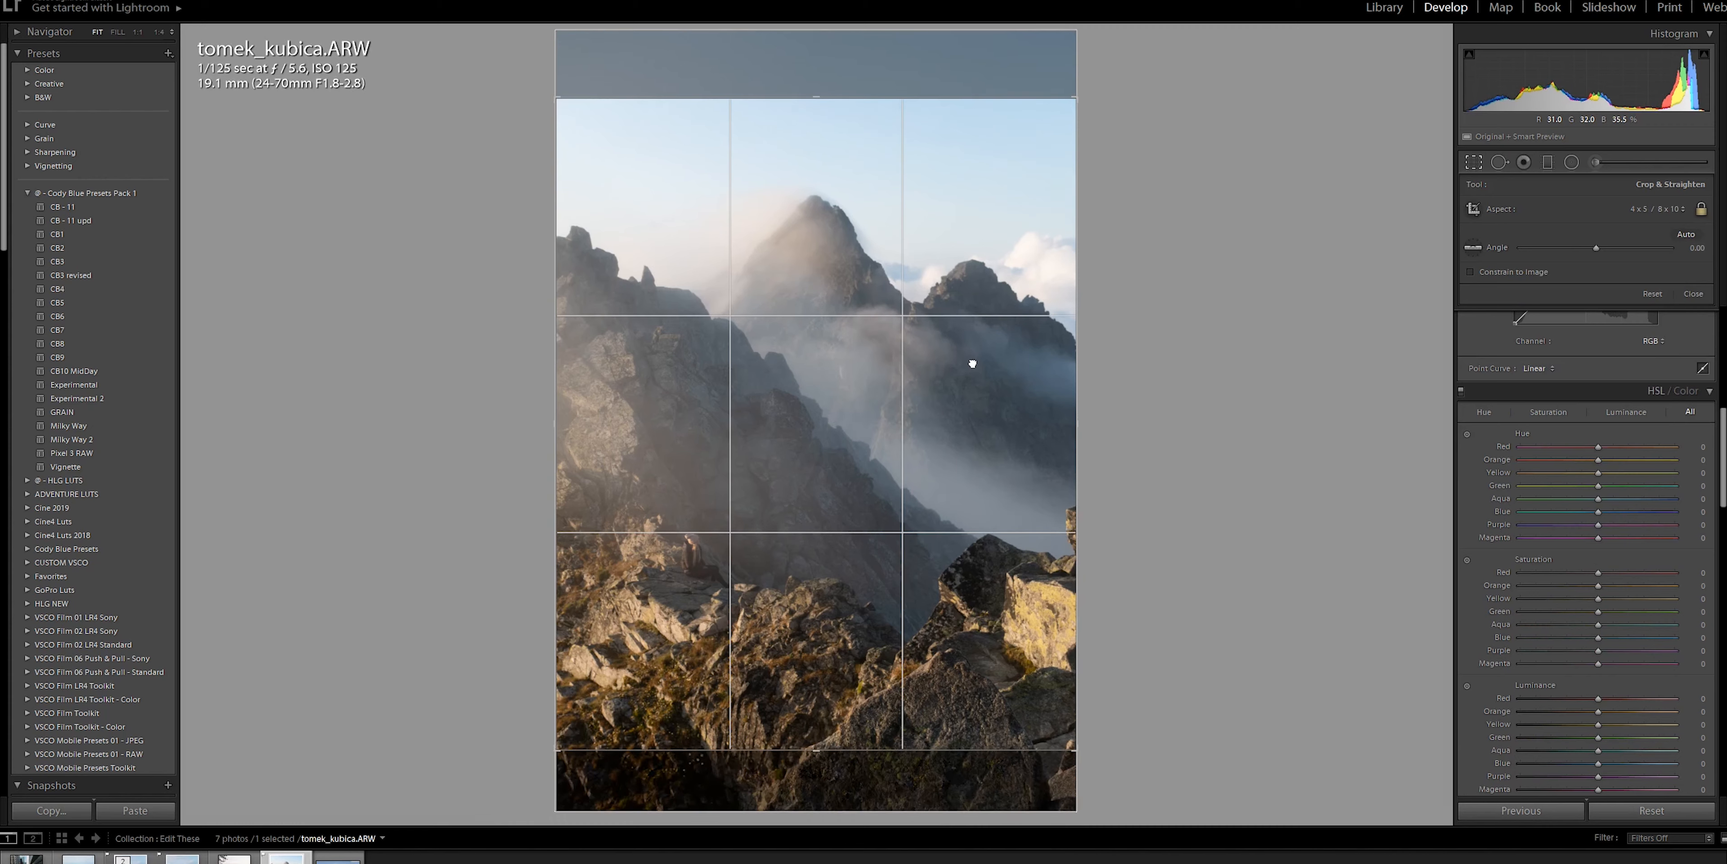
{"action": "key", "text": "Return"}
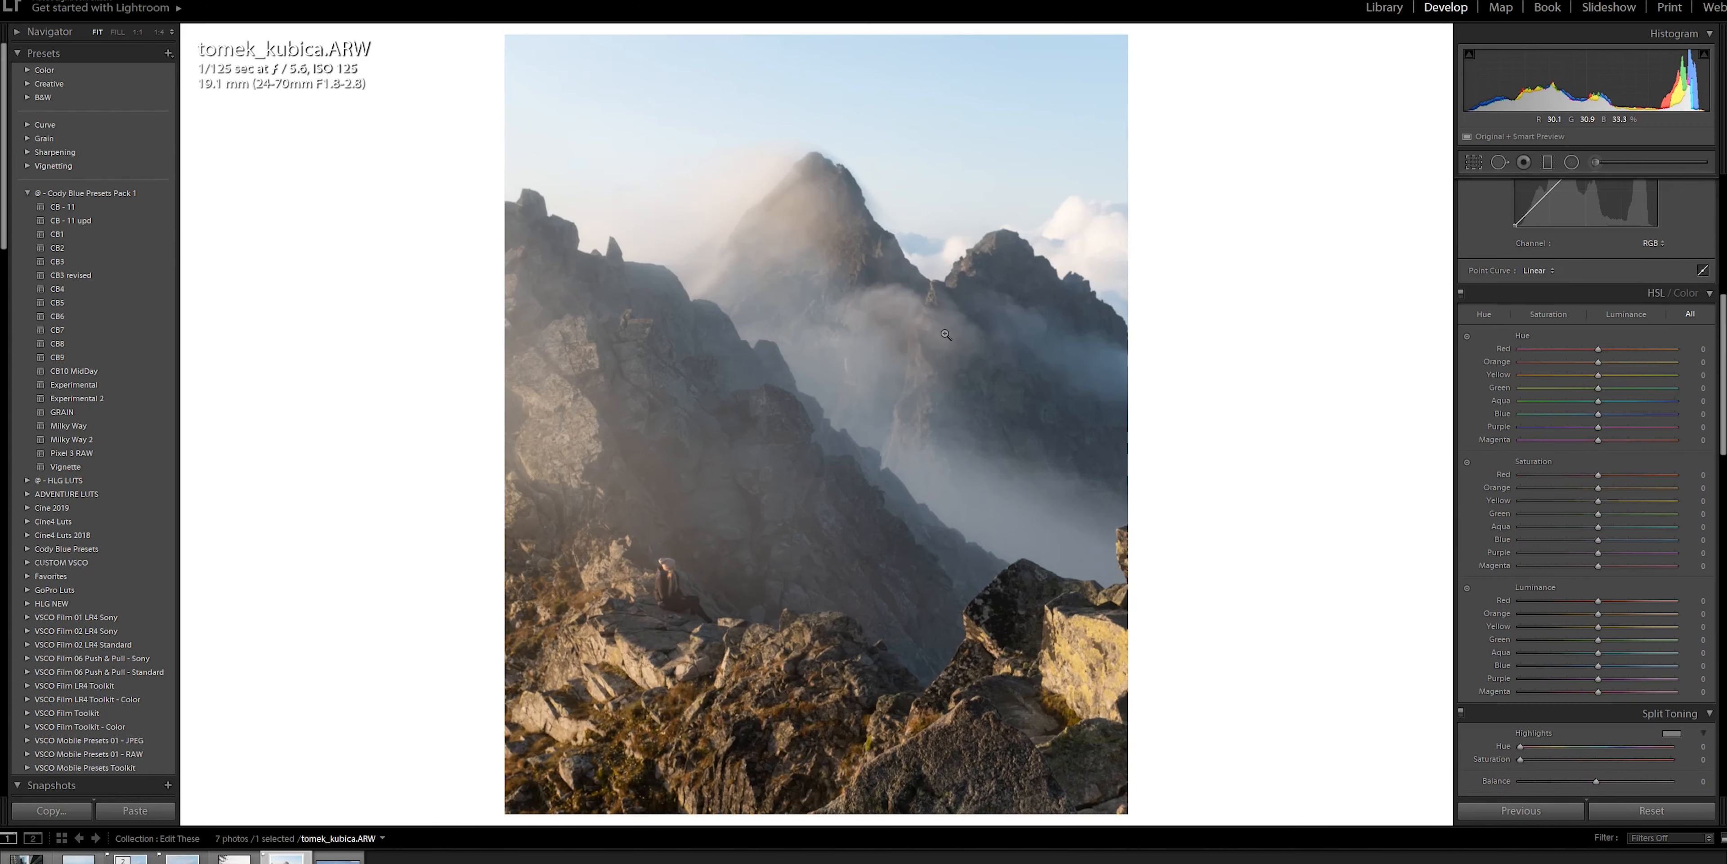
Set the mountain photo's highlights to +3, shadows −19, whites +20, blacks −19 and dehaze +8.
{"action": "scroll", "coordinate": [1478, 417], "scroll_direction": "up", "scroll_amount": 7}
{"action": "left_click_drag", "start_coordinate": [1605, 361], "coordinate": [1580, 399]}
{"action": "left_click_drag", "start_coordinate": [1596, 460], "coordinate": [1602, 460]}
Shape the mountain photo's RGB tone curve with darker shadows, brighter highlights and a slightly lifted black point.
{"action": "key", "text": "alt"}
{"action": "left_click", "coordinate": [1550, 650]}
{"action": "left_click", "coordinate": [1588, 617]}
{"action": "left_click", "coordinate": [1627, 576]}
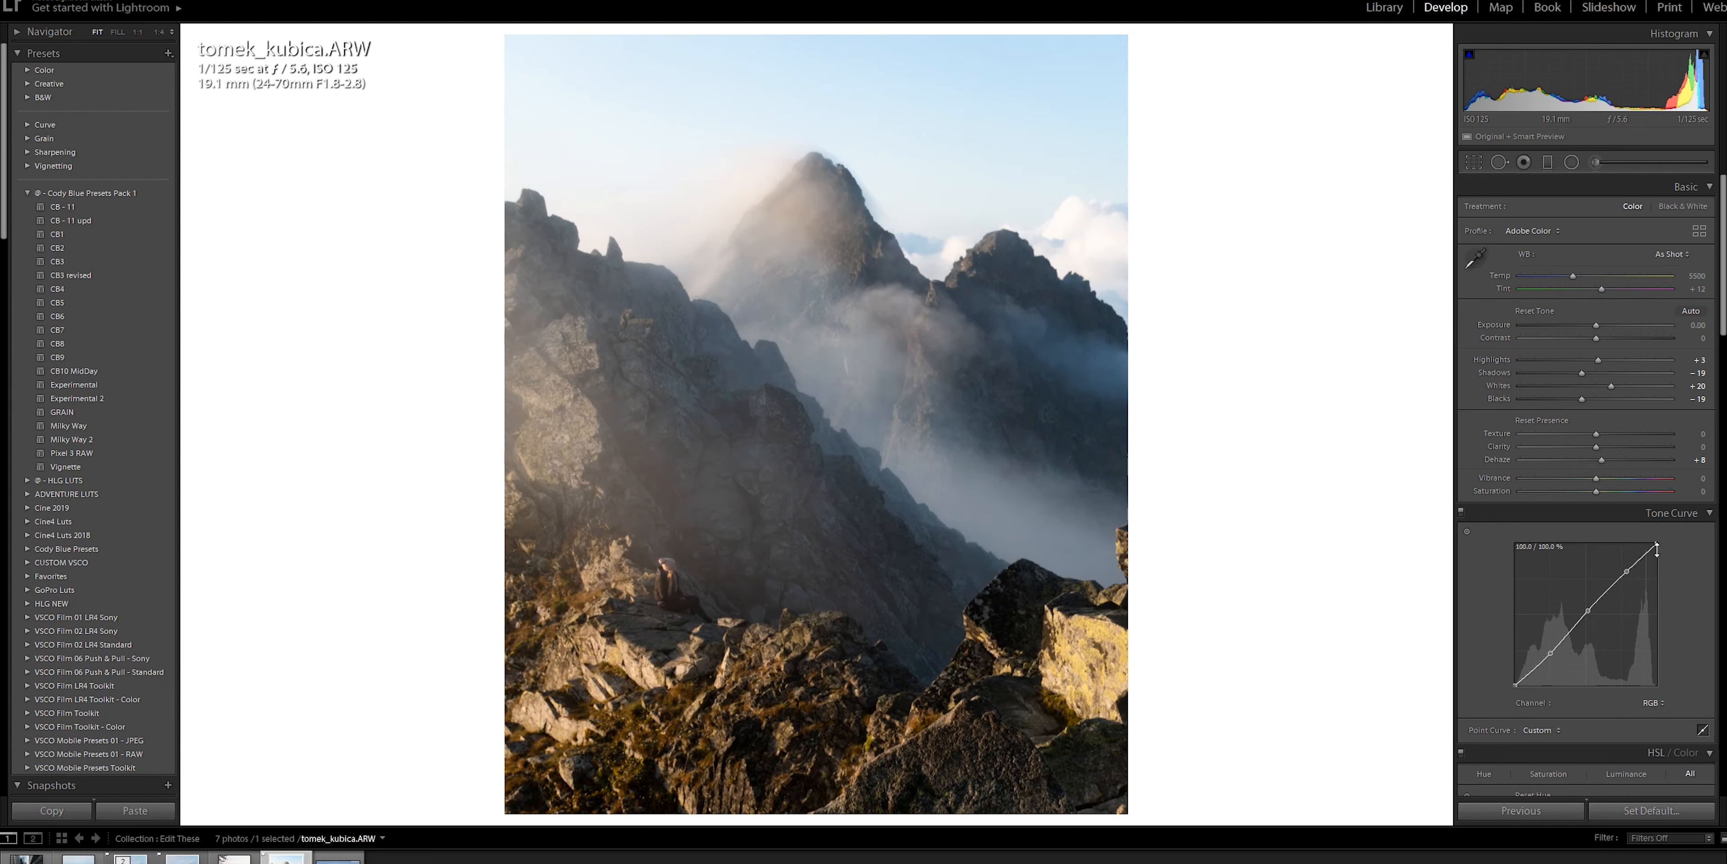
{"action": "left_click_drag", "start_coordinate": [1657, 544], "coordinate": [1656, 545]}
{"action": "left_click_drag", "start_coordinate": [1515, 685], "coordinate": [1514, 675]}
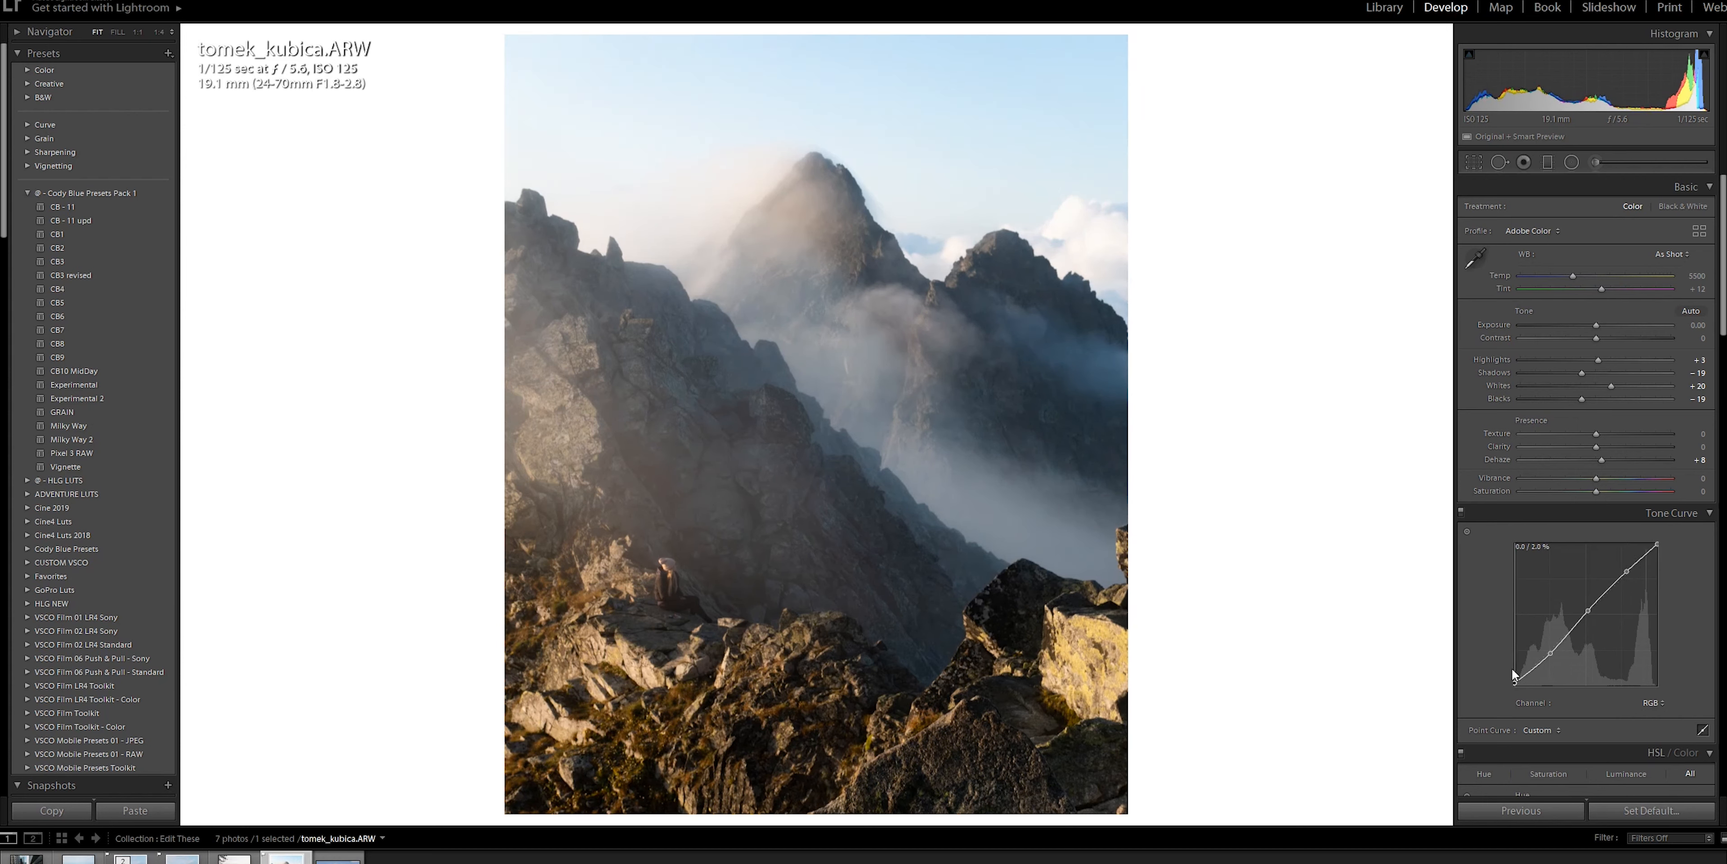
{"action": "left_click", "coordinate": [1535, 668]}
{"action": "scroll", "coordinate": [1493, 512], "scroll_direction": "down", "scroll_amount": 3}
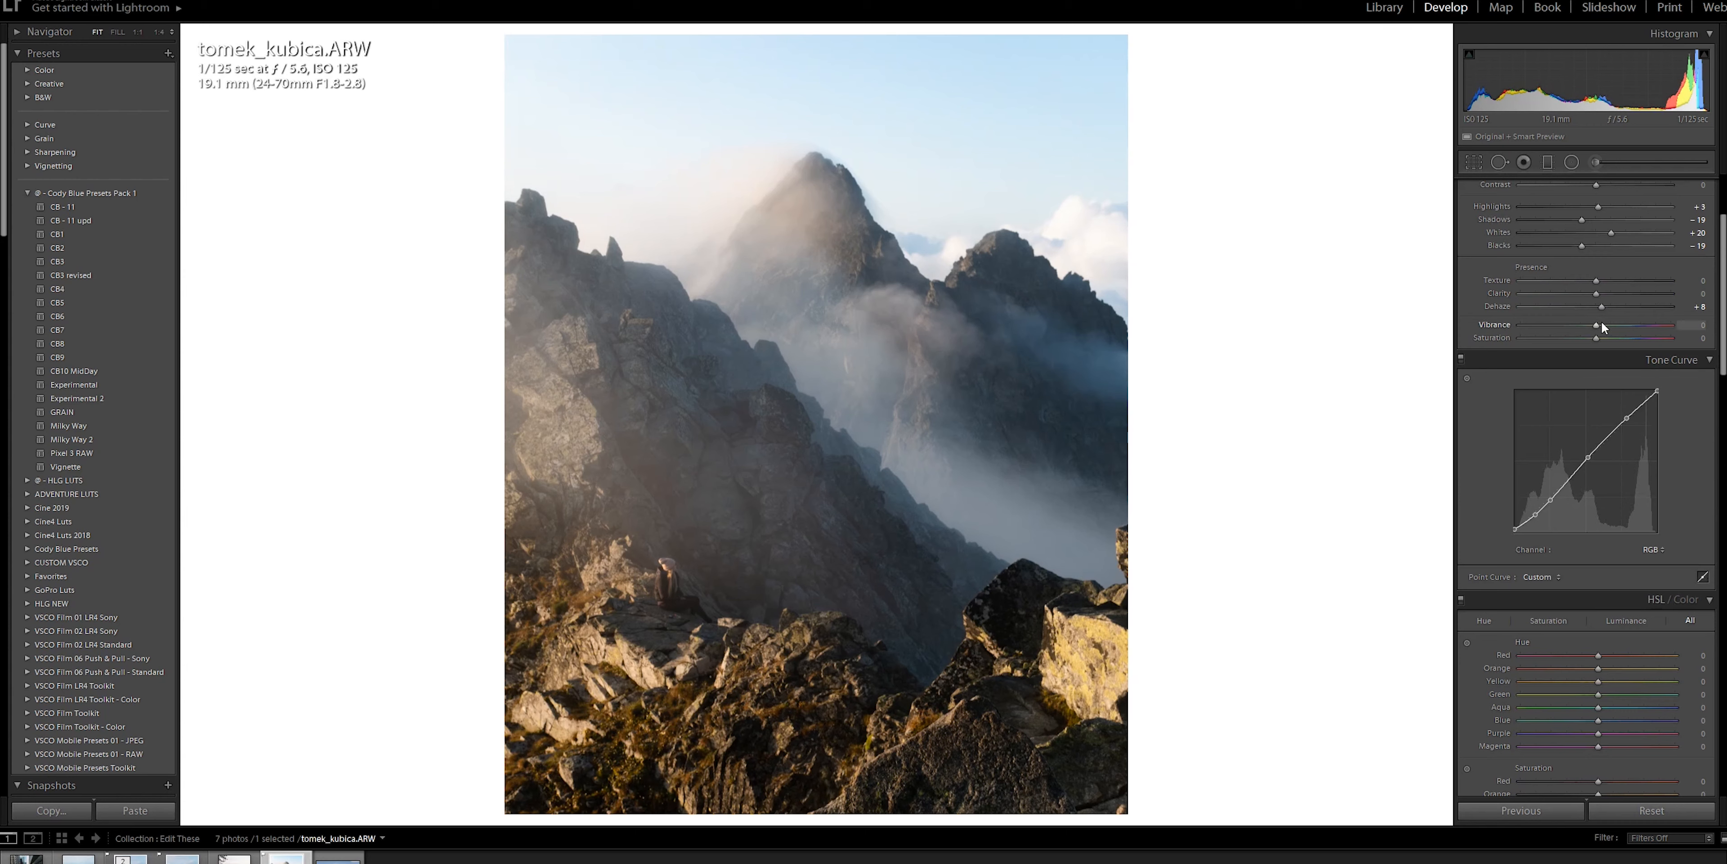
Reduce the mountain photo's orange saturation to −10 and its yellow saturation to −33.
{"action": "left_click_drag", "start_coordinate": [1600, 323], "coordinate": [1609, 338]}
{"action": "scroll", "coordinate": [1479, 678], "scroll_direction": "down", "scroll_amount": 5}
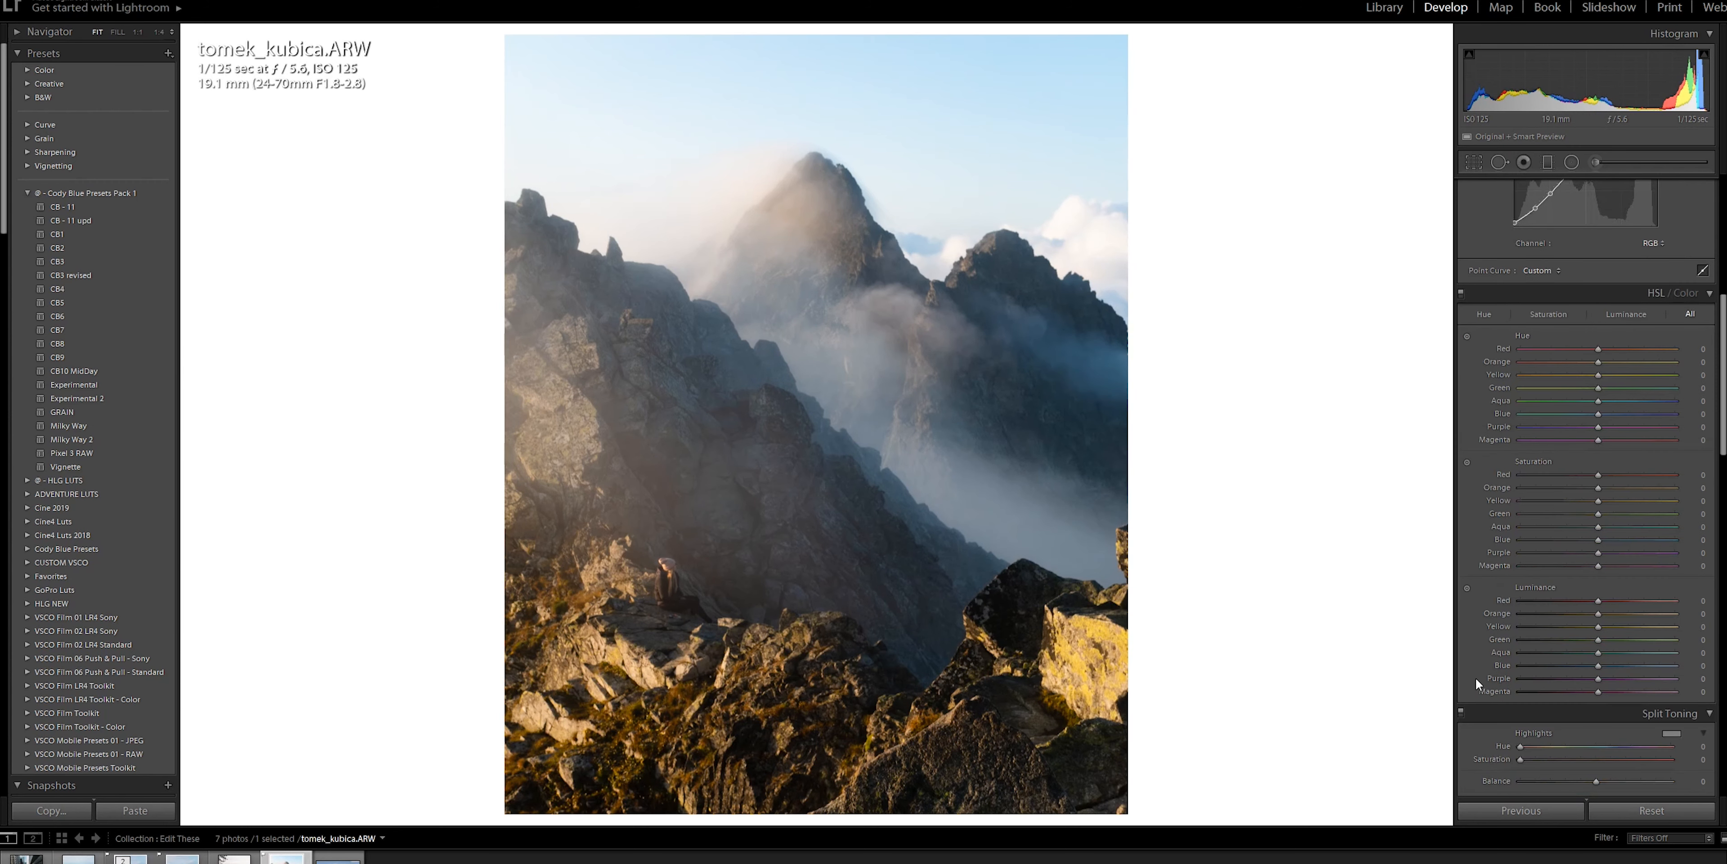
{"action": "left_click", "coordinate": [1466, 461]}
Brighten the area around the person on the rocks with a radial filter at 0.31 exposure and feather 50, and compare before and after.
{"action": "key", "text": "shift+m"}
{"action": "mouse_move", "coordinate": [655, 566]}
{"action": "left_mouse_down"}
{"action": "mouse_move", "coordinate": [753, 657]}
{"action": "mouse_move", "coordinate": [670, 590]}
{"action": "left_mouse_up"}
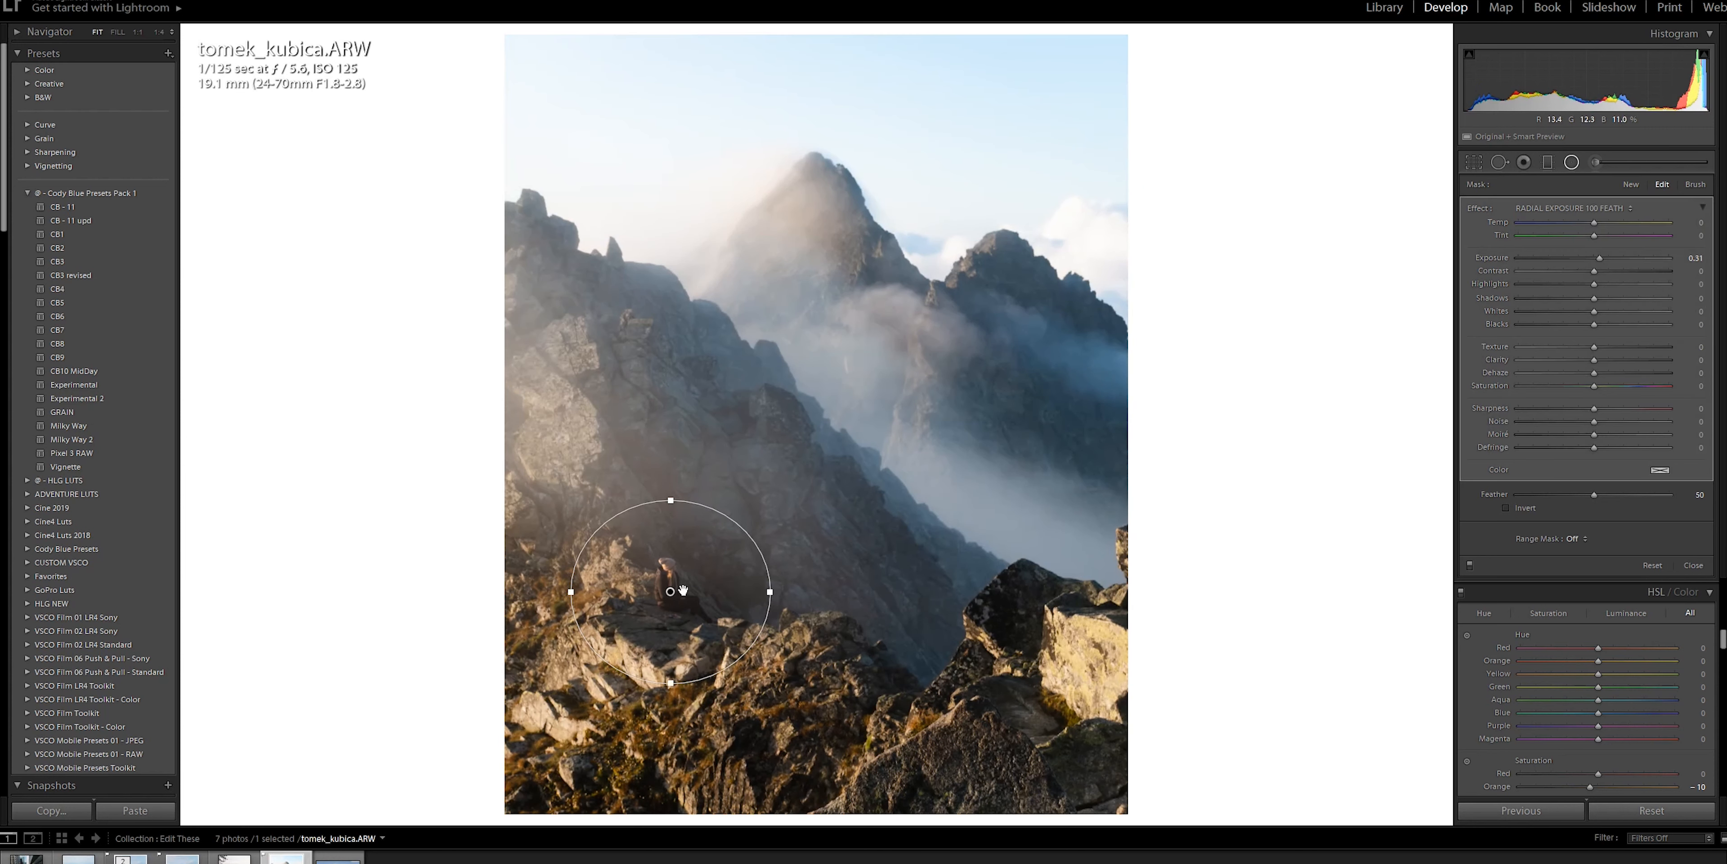
{"action": "left_click", "coordinate": [1514, 507]}
{"action": "key", "text": "shift+m"}
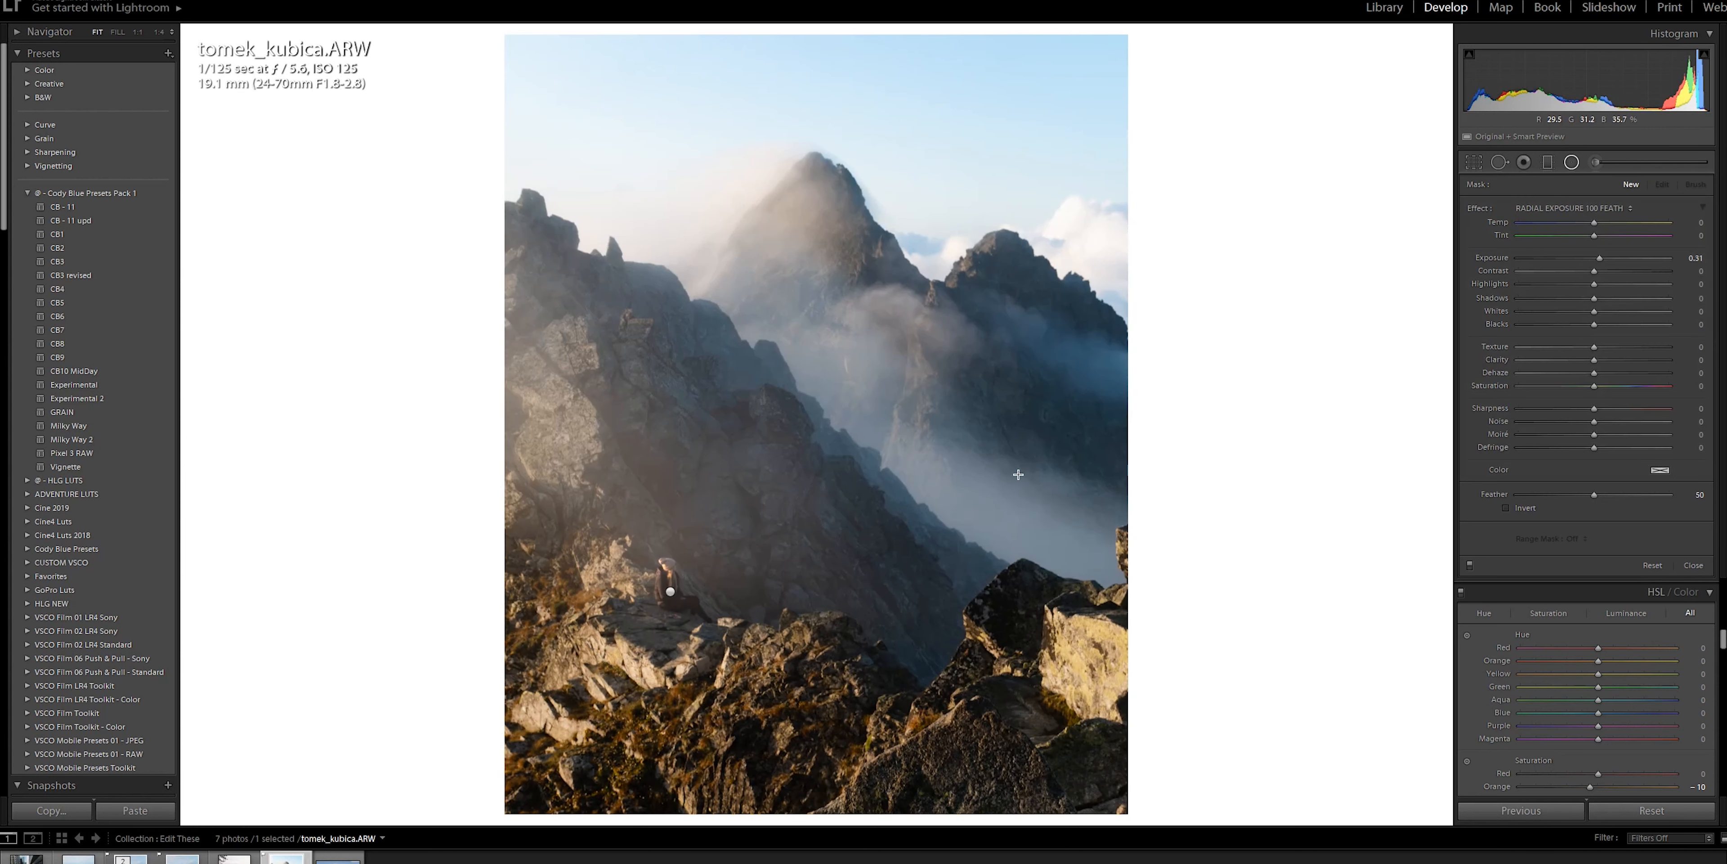
{"action": "key", "text": "backslash"}
{"action": "key", "text": "backslash"}
{"action": "key", "text": "backslash"}
{"action": "key", "text": "backslash"}
{"action": "key", "text": "backslash"}
{"action": "key", "text": "backslash"}
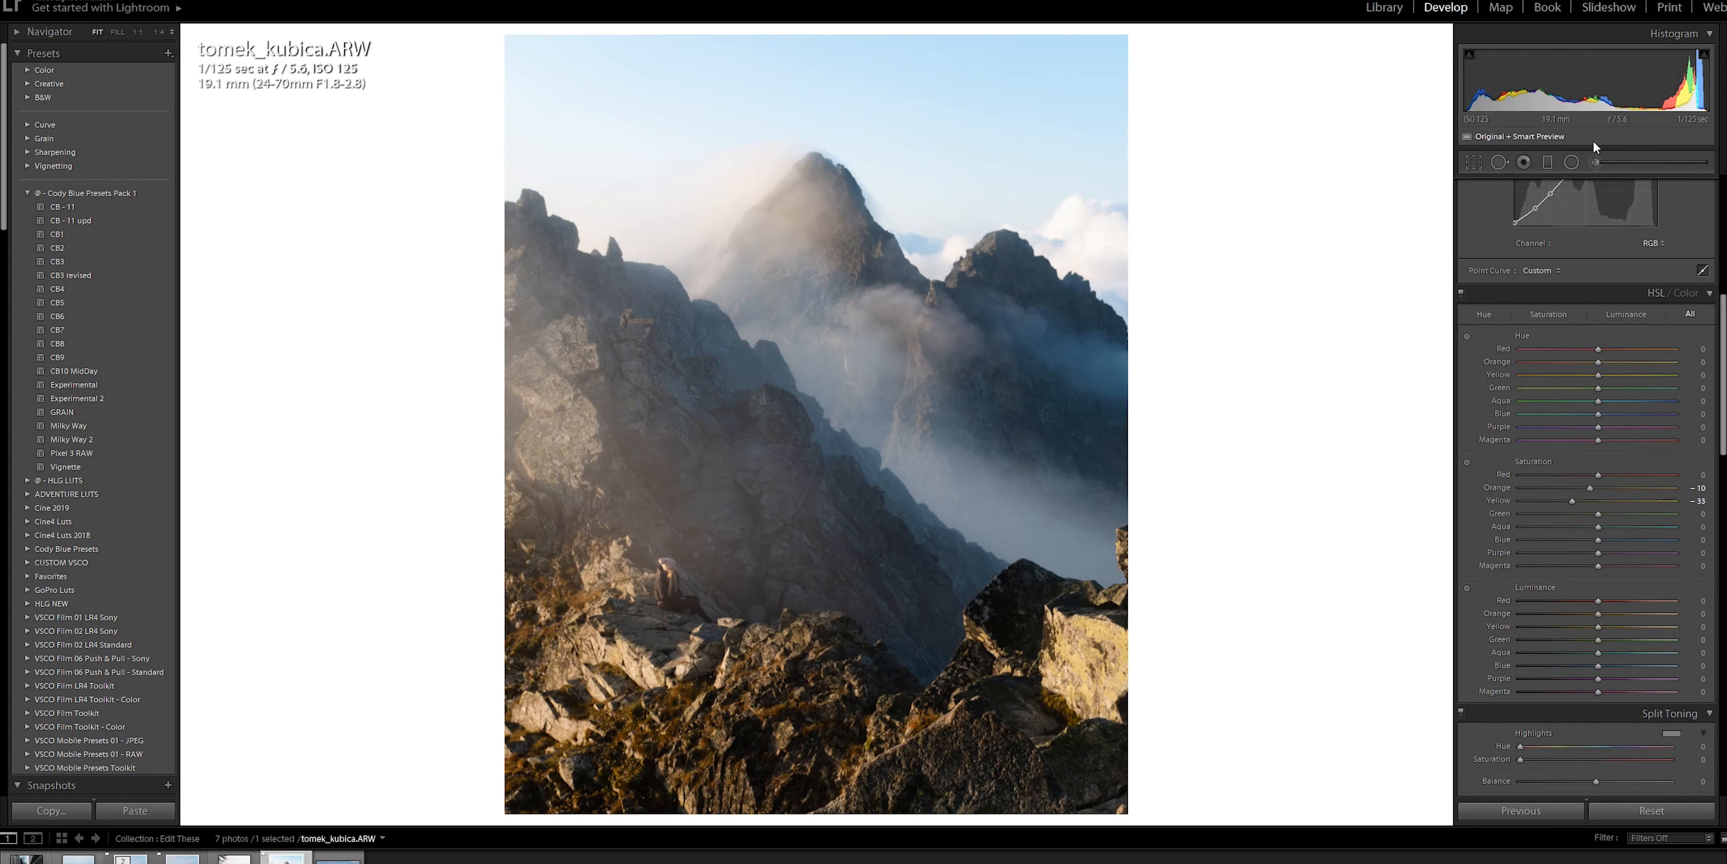
Paint over the misty background peaks with an adjustment brush set to the Clarity effect at 50, size 8 and feather 100.
{"action": "left_click", "coordinate": [1598, 168]}
{"action": "left_click", "coordinate": [1616, 203]}
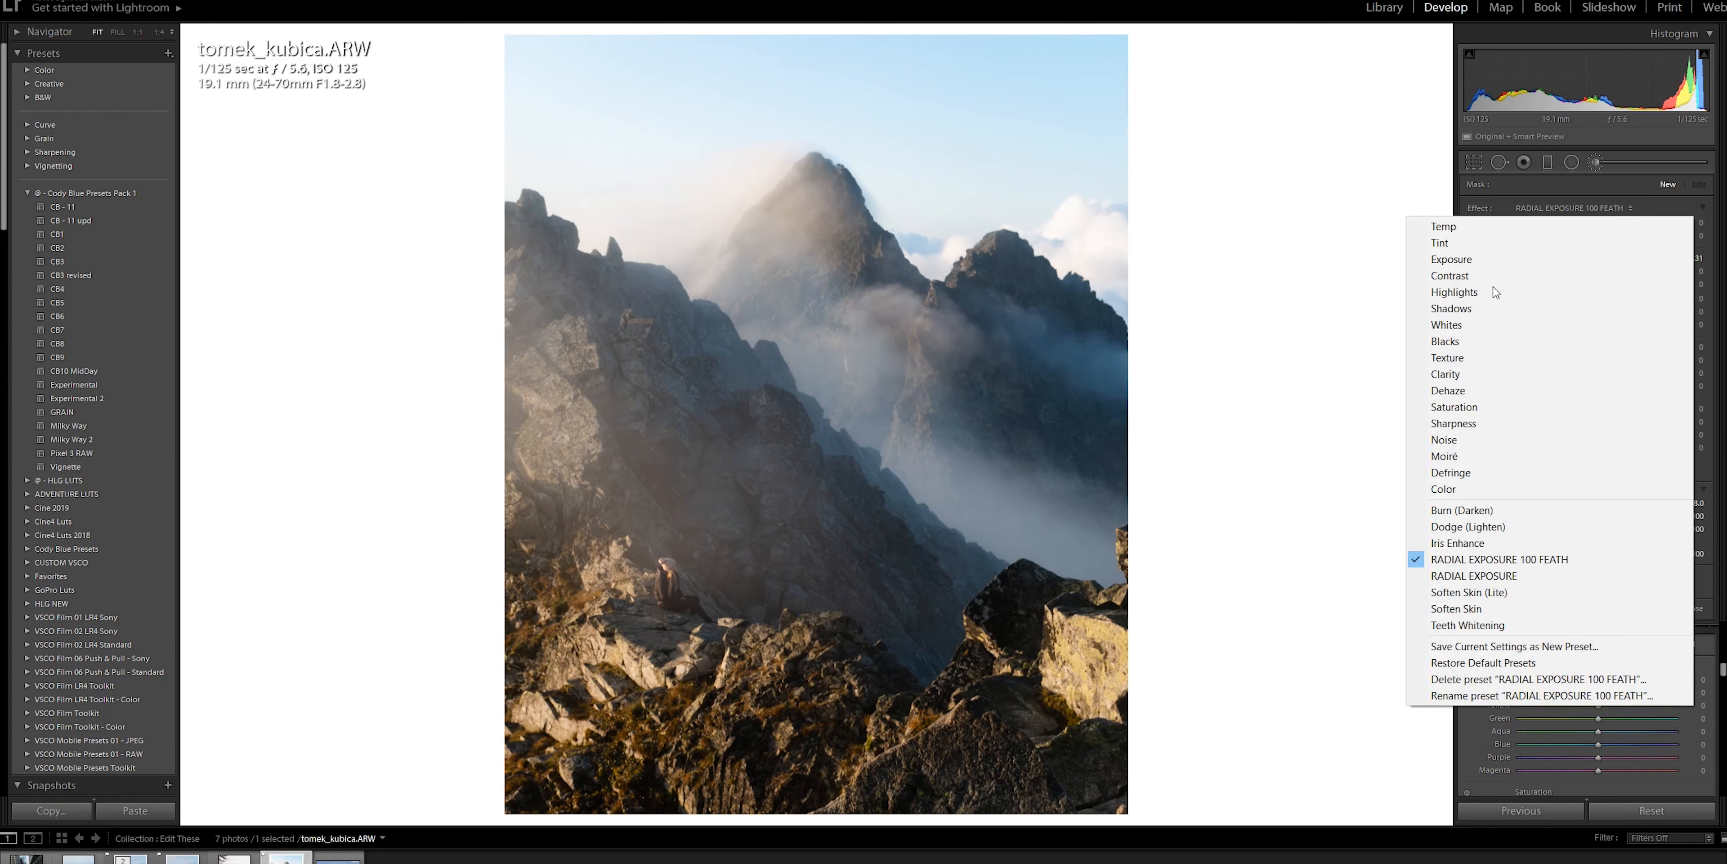
{"action": "left_click", "coordinate": [1433, 374]}
{"action": "mouse_move", "coordinate": [818, 162]}
{"action": "left_mouse_down"}
{"action": "mouse_move", "coordinate": [885, 268]}
{"action": "mouse_move", "coordinate": [1012, 282]}
{"action": "mouse_move", "coordinate": [1104, 322]}
{"action": "mouse_move", "coordinate": [1009, 374]}
{"action": "left_mouse_up"}
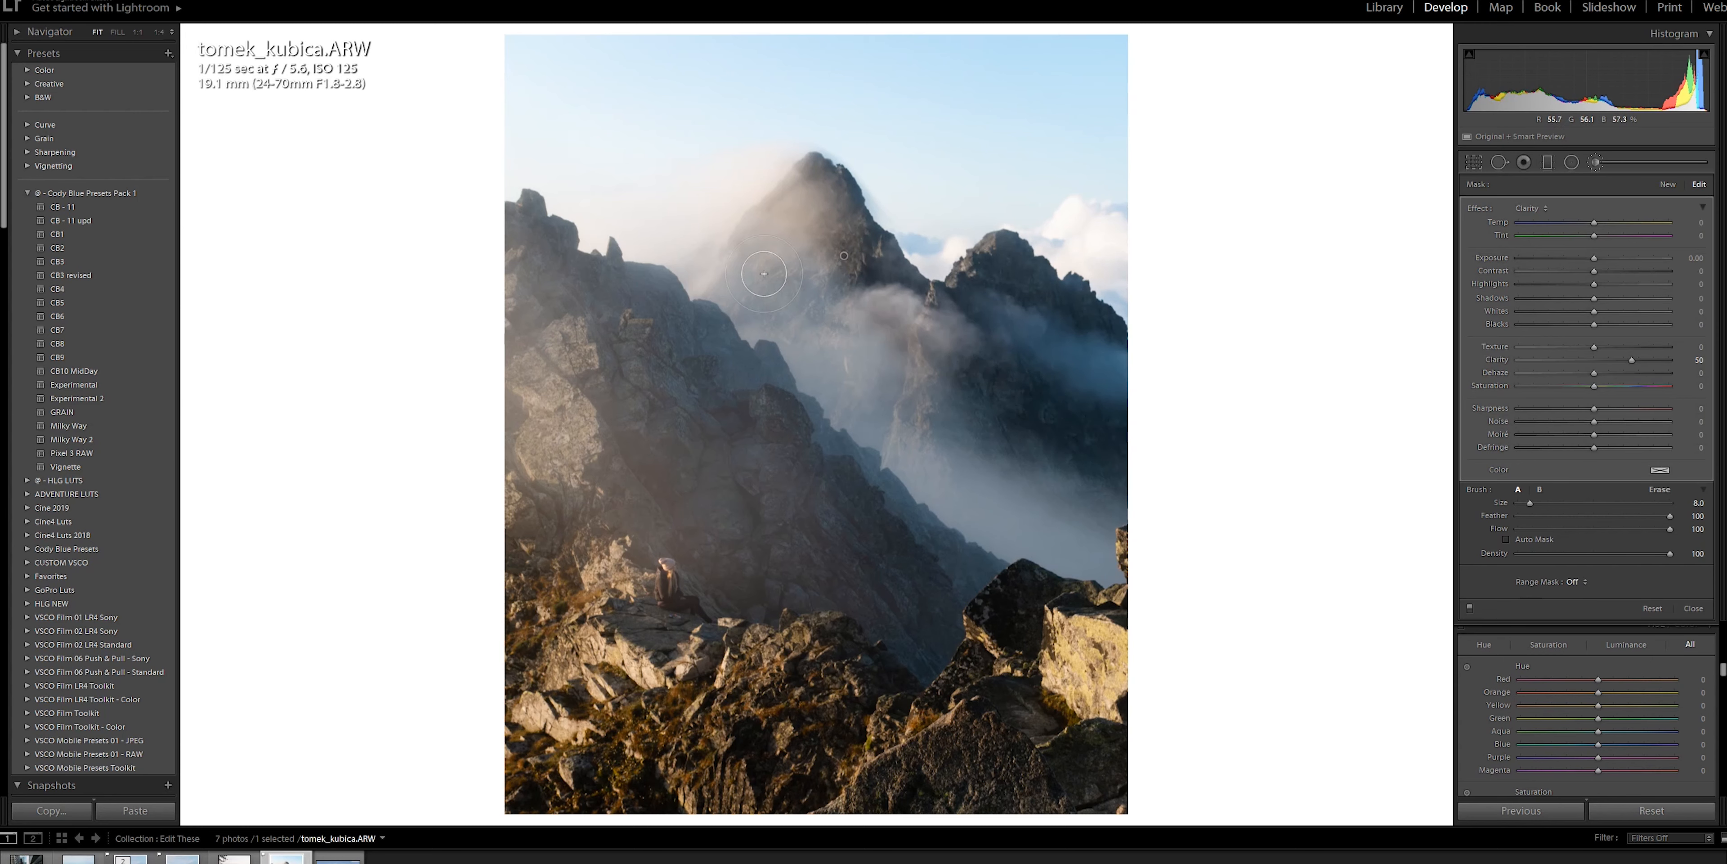